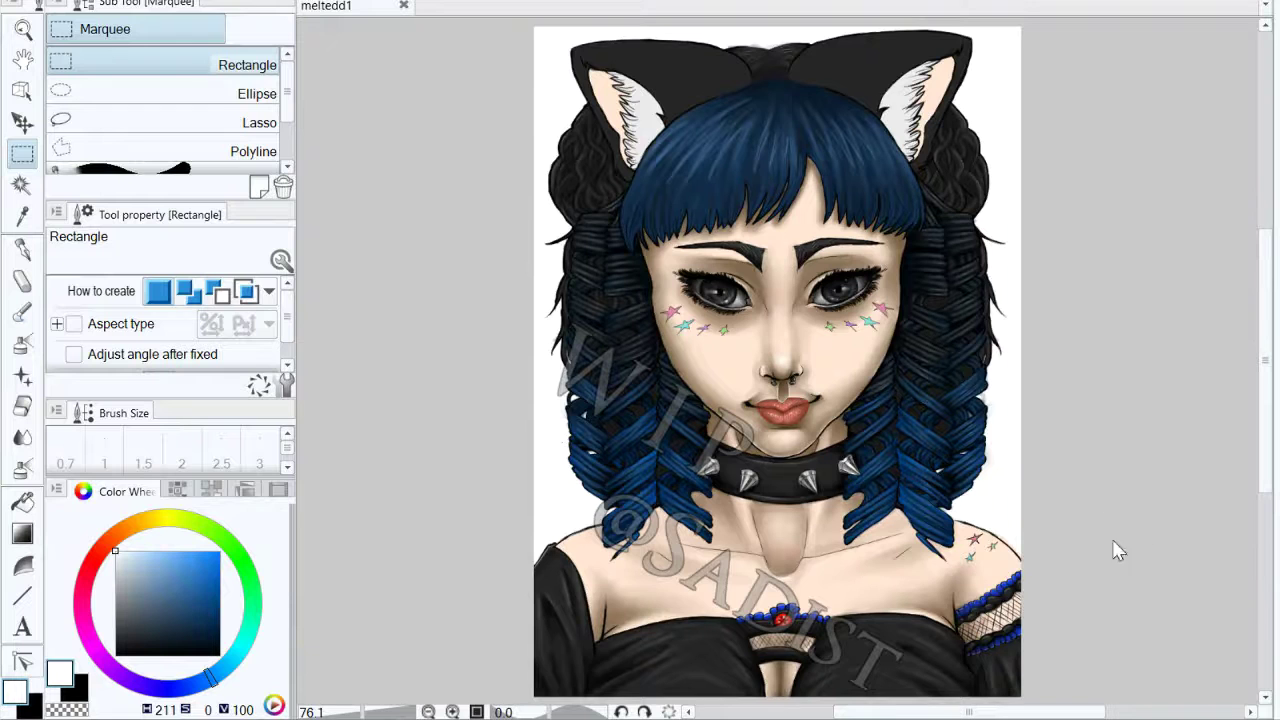
# Step: Sample the dark fur colour from the cat ear and lighten it to a grey with value 28
pyautogui.moveTo(958, 519); pyautogui.dragTo(938, 411)
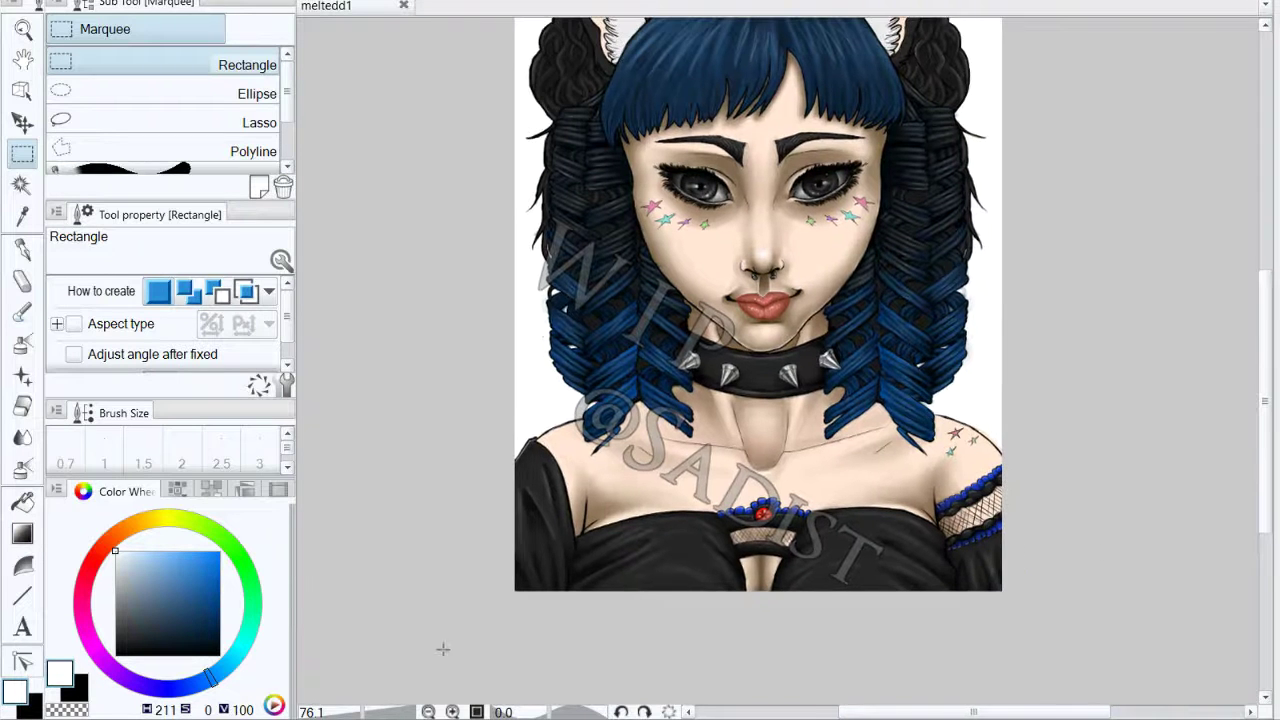
pyautogui.moveTo(386, 714); pyautogui.dragTo(397, 714)
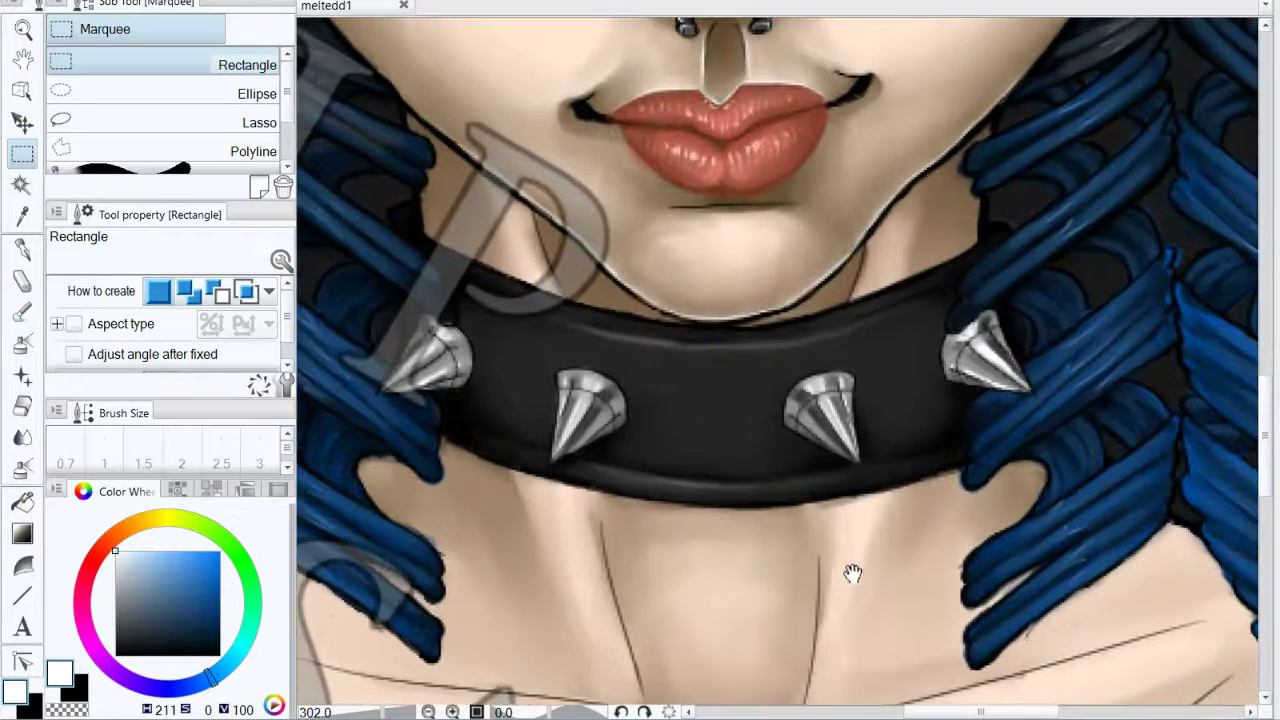
pyautogui.moveTo(853, 575); pyautogui.dragTo(1076, 100)
pyautogui.moveTo(843, 363); pyautogui.dragTo(1064, 133)
pyautogui.scroll(20, 823, 405)
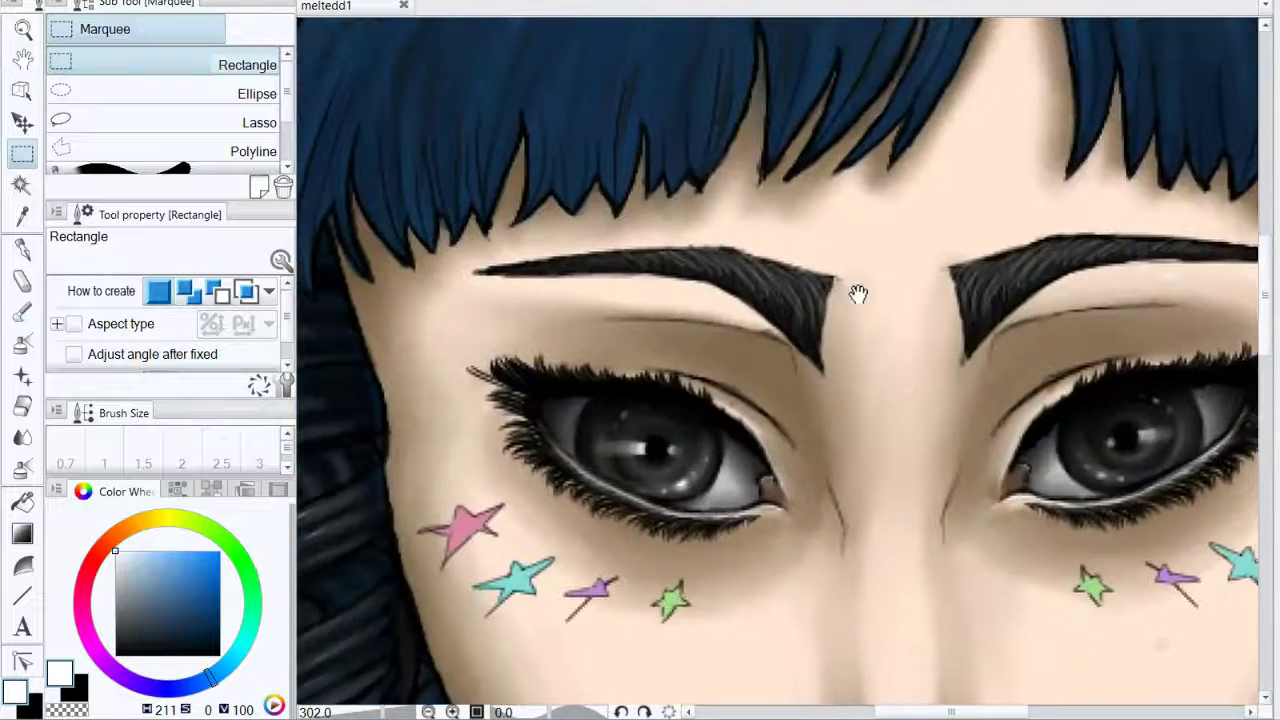
pyautogui.scroll(8, 890, 213)
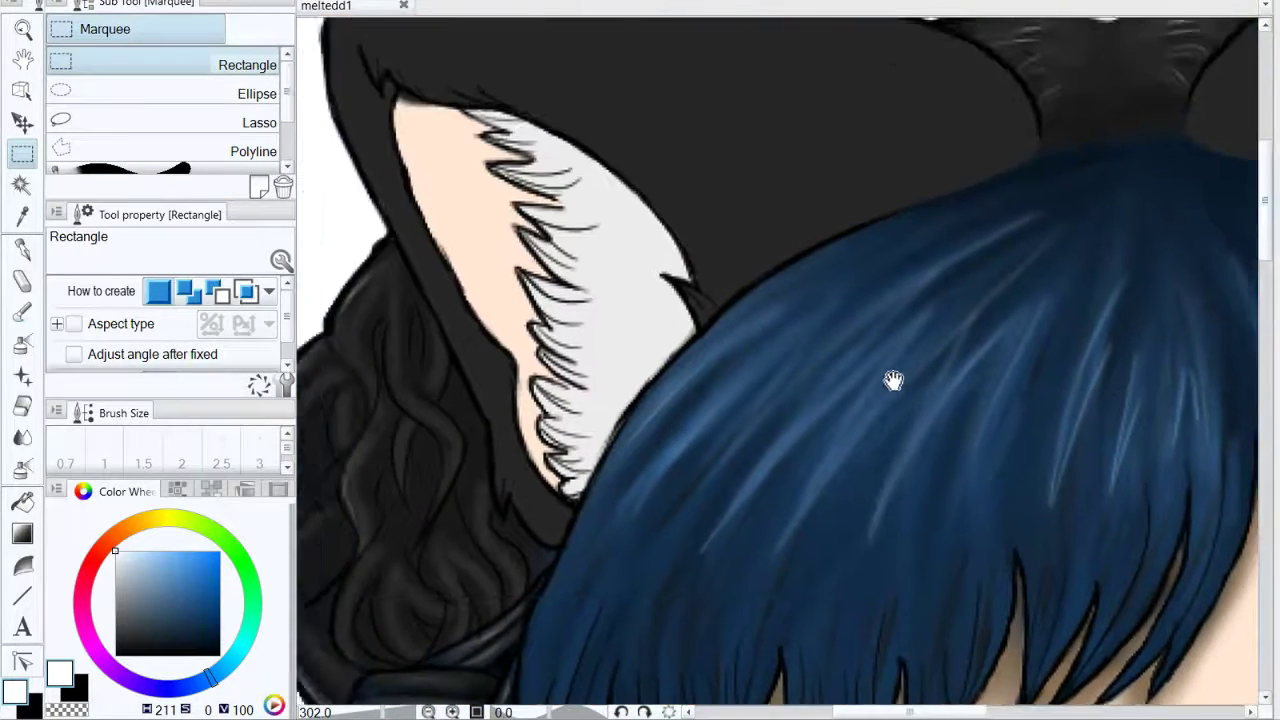
pyautogui.moveTo(893, 381); pyautogui.dragTo(842, 451)
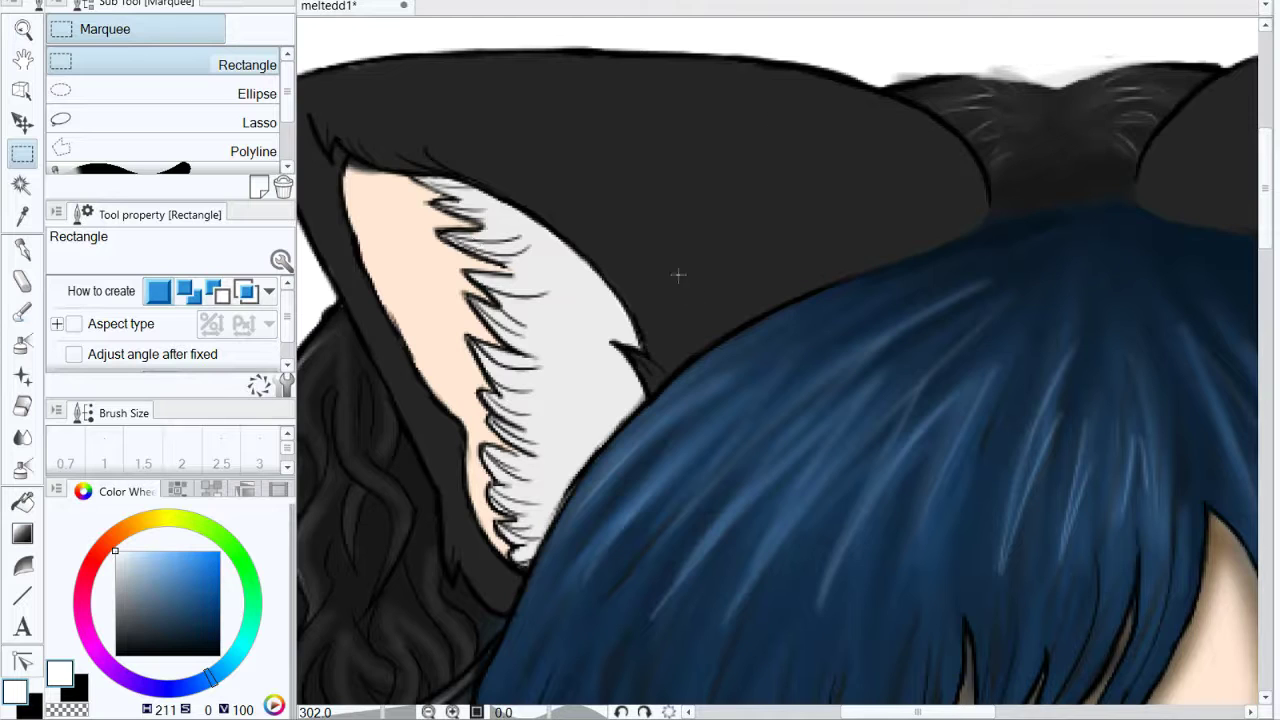
pyautogui.click(22, 215)
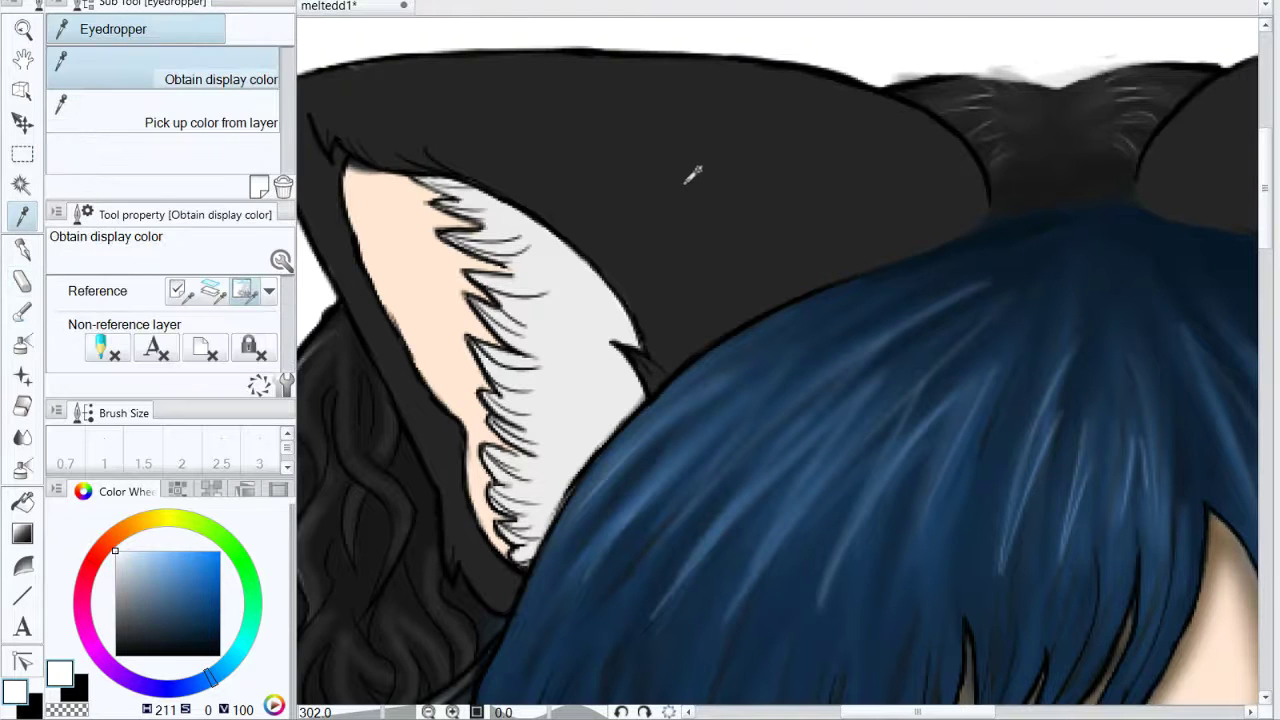
pyautogui.click(686, 182)
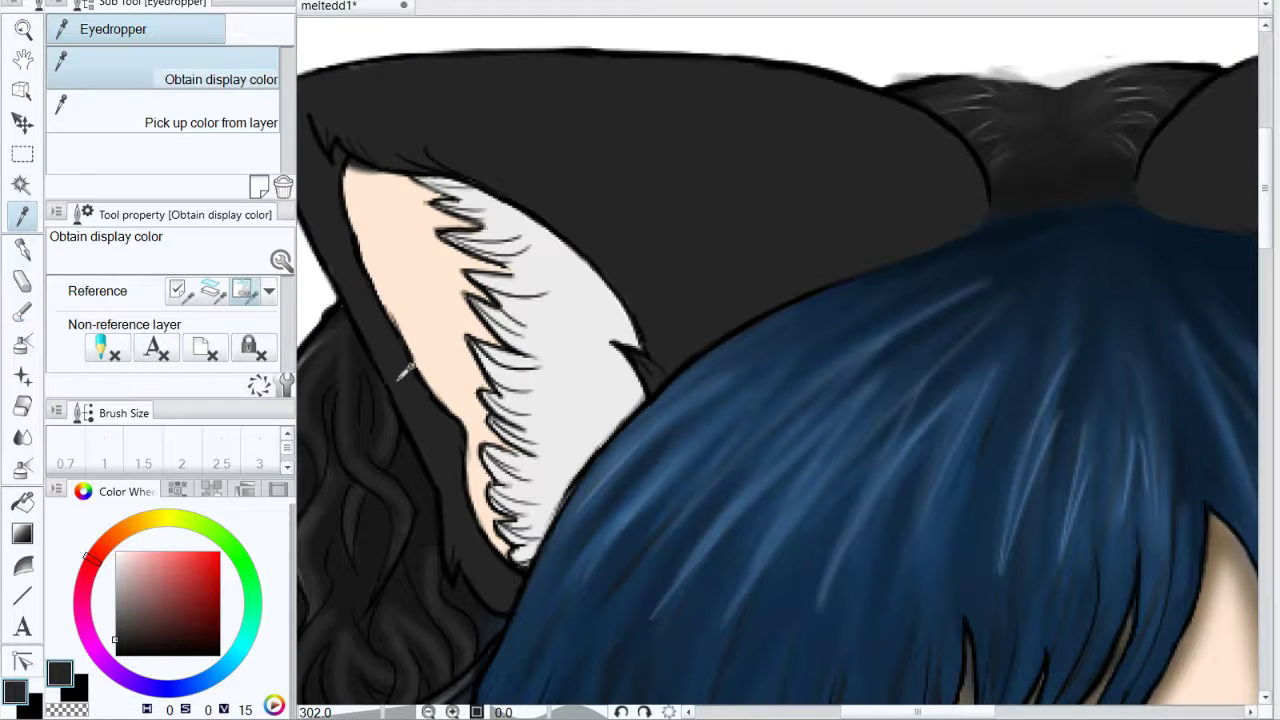
pyautogui.click(116, 627)
# Step: Choose the G-pen and set its brush size to 2.8 for drawing fur on the ear
pyautogui.click(23, 250)
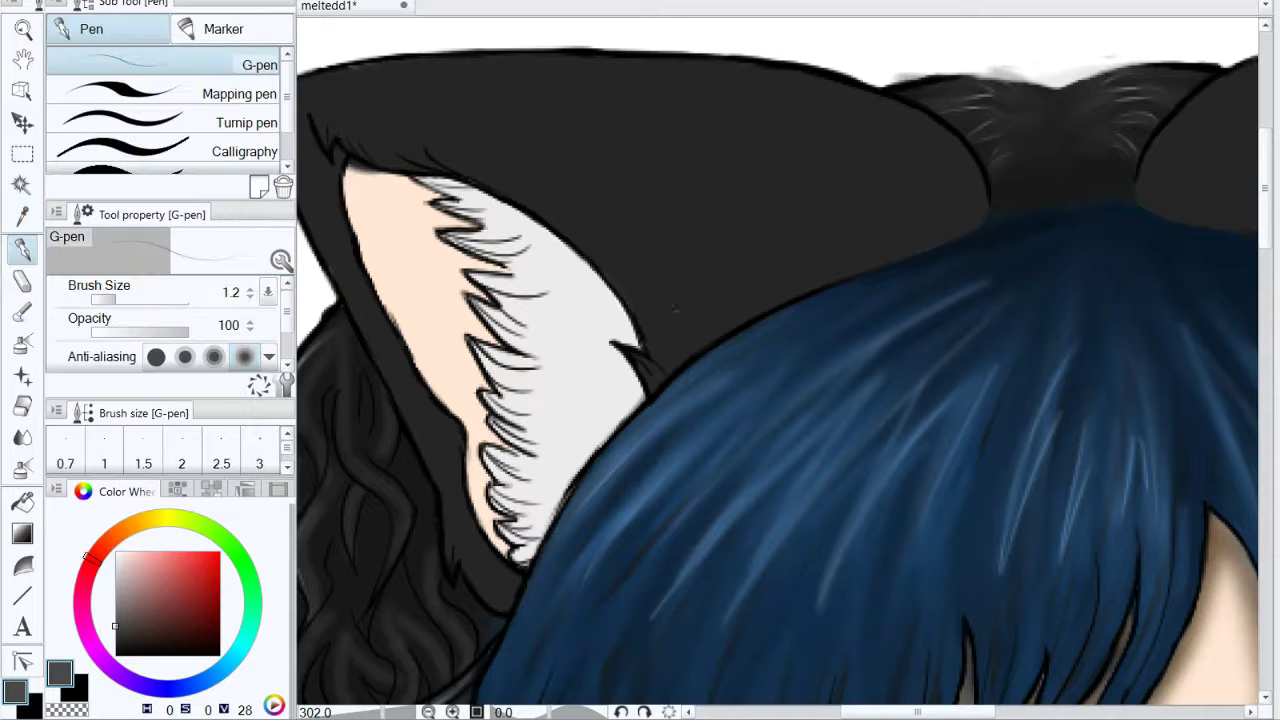
pyautogui.click(137, 297)
pyautogui.moveTo(640, 261); pyautogui.dragTo(672, 257)
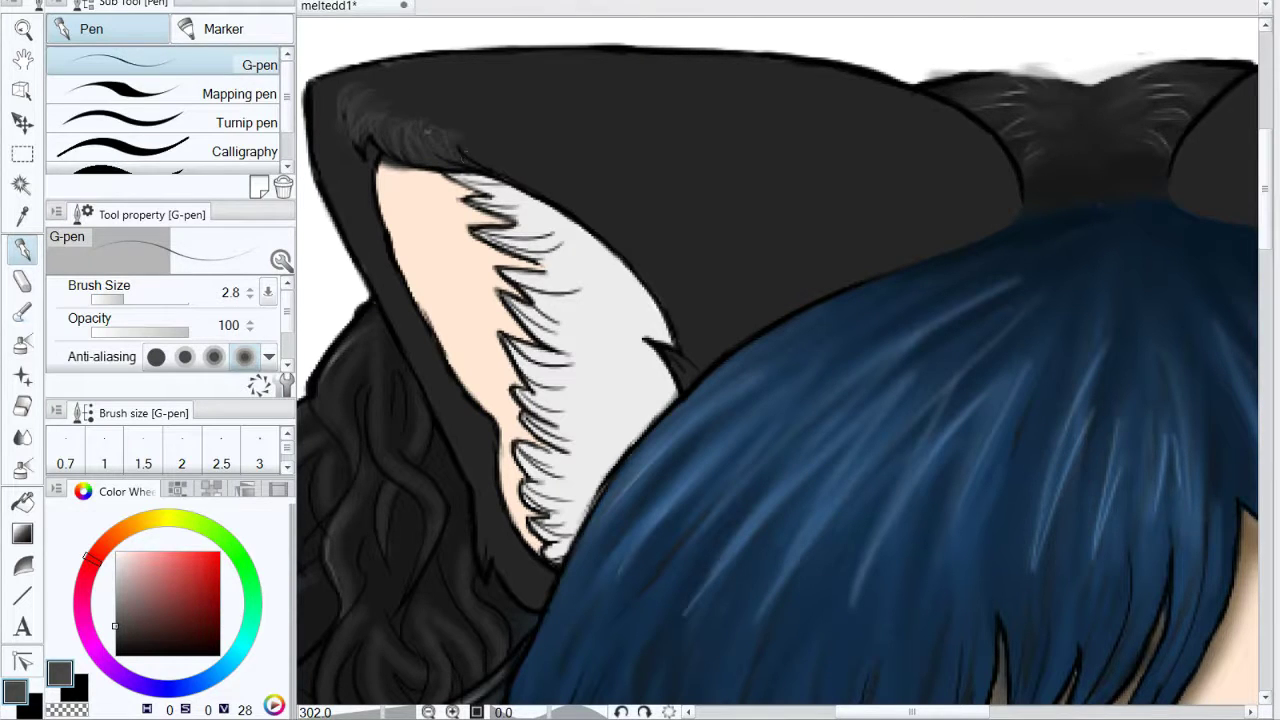
# Step: Undo the thin fur strokes drawn above the top of the inner ear
pyautogui.hotkey('ctrl', 'z')
pyautogui.hotkey('ctrl', 'z')
pyautogui.hotkey('ctrl', 'z')
pyautogui.hotkey('ctrl', 'z')
pyautogui.hotkey('ctrl', 'z')
pyautogui.hotkey('ctrl', 'z')
pyautogui.hotkey('ctrl', 'z')
pyautogui.hotkey('ctrl', 'z')
pyautogui.hotkey('ctrl', 'z')
pyautogui.hotkey('ctrl', 'z')
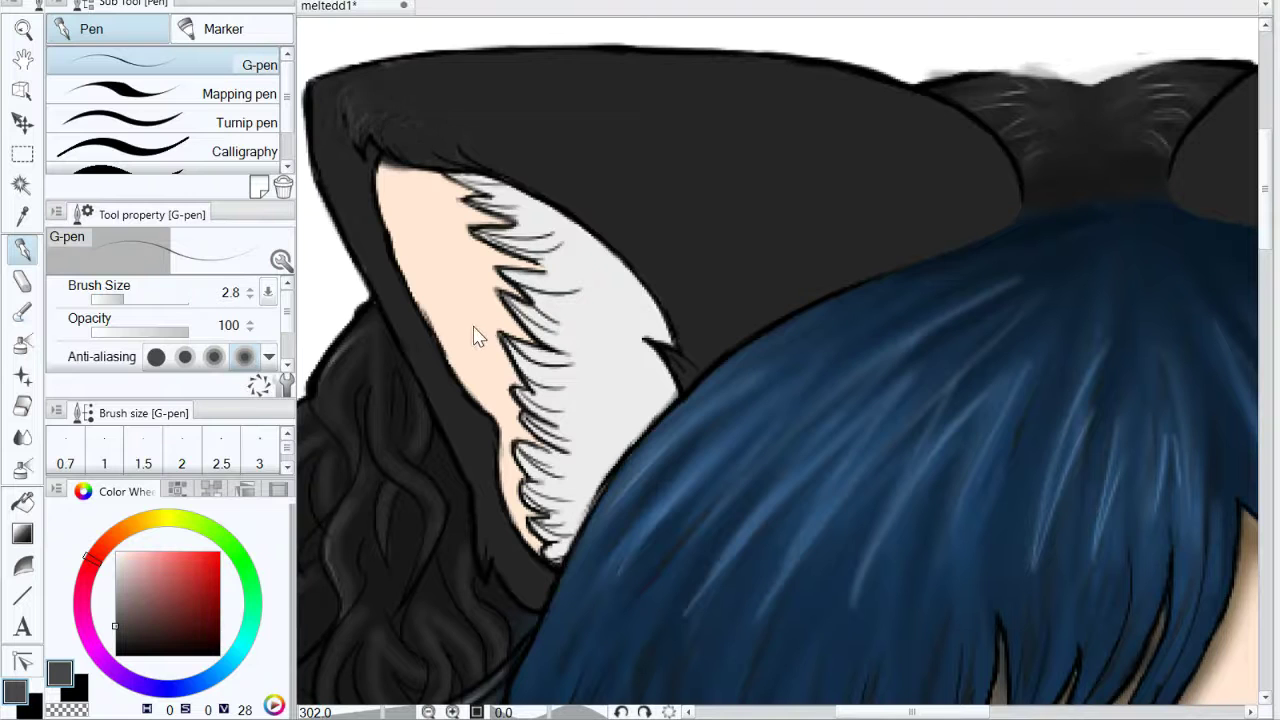
# Step: Set the brush size to 9.4 and draw short grey fur strokes above the top edge of the inner ear
pyautogui.moveTo(122, 298); pyautogui.dragTo(136, 298)
pyautogui.moveTo(358, 139); pyautogui.dragTo(374, 101)
pyautogui.moveTo(354, 143)
pyautogui.mouseDown()
pyautogui.moveTo(345, 106)
pyautogui.moveTo(363, 106)
pyautogui.moveTo(360, 136)
pyautogui.moveTo(400, 127)
pyautogui.moveTo(399, 152)
pyautogui.moveTo(383, 150)
pyautogui.moveTo(407, 125)
pyautogui.moveTo(403, 144)
pyautogui.moveTo(416, 137)
pyautogui.moveTo(390, 112)
pyautogui.mouseUp()
pyautogui.moveTo(408, 161)
pyautogui.mouseDown()
pyautogui.moveTo(441, 149)
pyautogui.moveTo(430, 118)
pyautogui.mouseUp()
pyautogui.moveTo(458, 168)
pyautogui.mouseDown()
pyautogui.moveTo(446, 120)
pyautogui.moveTo(462, 122)
pyautogui.mouseUp()
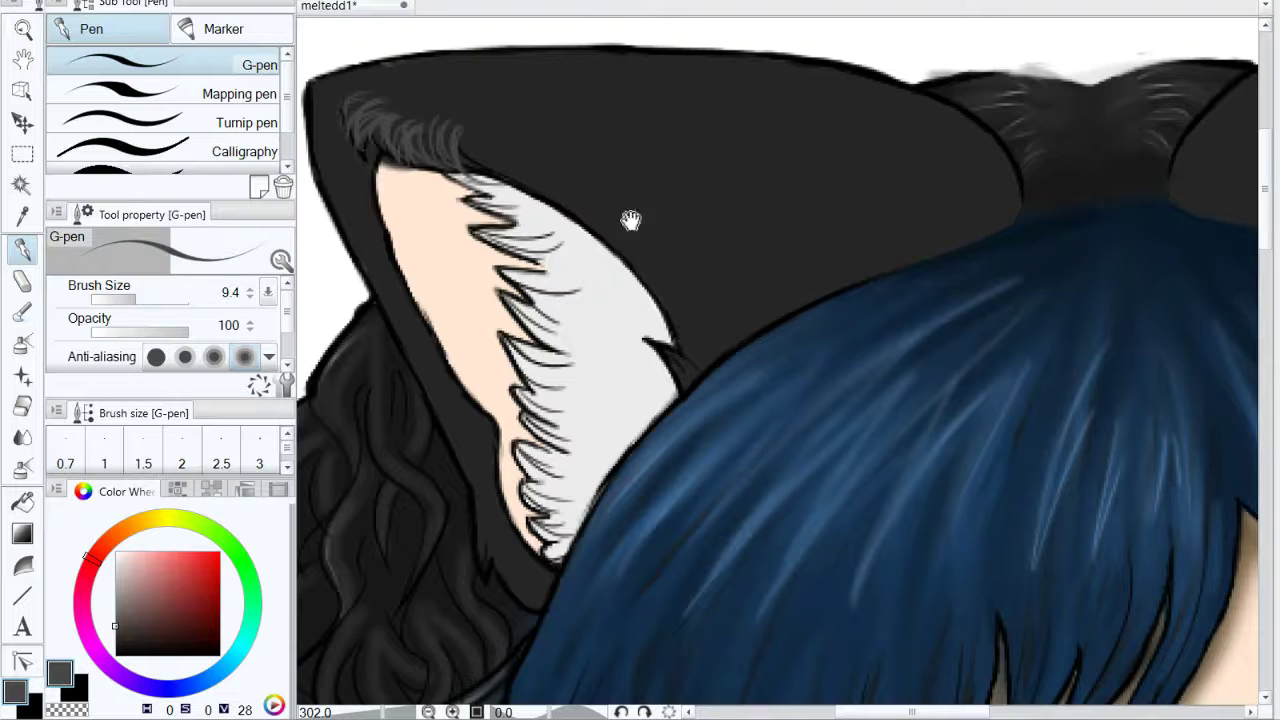
# Step: Draw grey fur strokes down the upper part of the narrow dark strip beside the pink inner ear
pyautogui.moveTo(631, 220); pyautogui.dragTo(727, 227)
pyautogui.moveTo(433, 141)
pyautogui.mouseDown()
pyautogui.moveTo(488, 230)
pyautogui.moveTo(502, 334)
pyautogui.mouseUp()
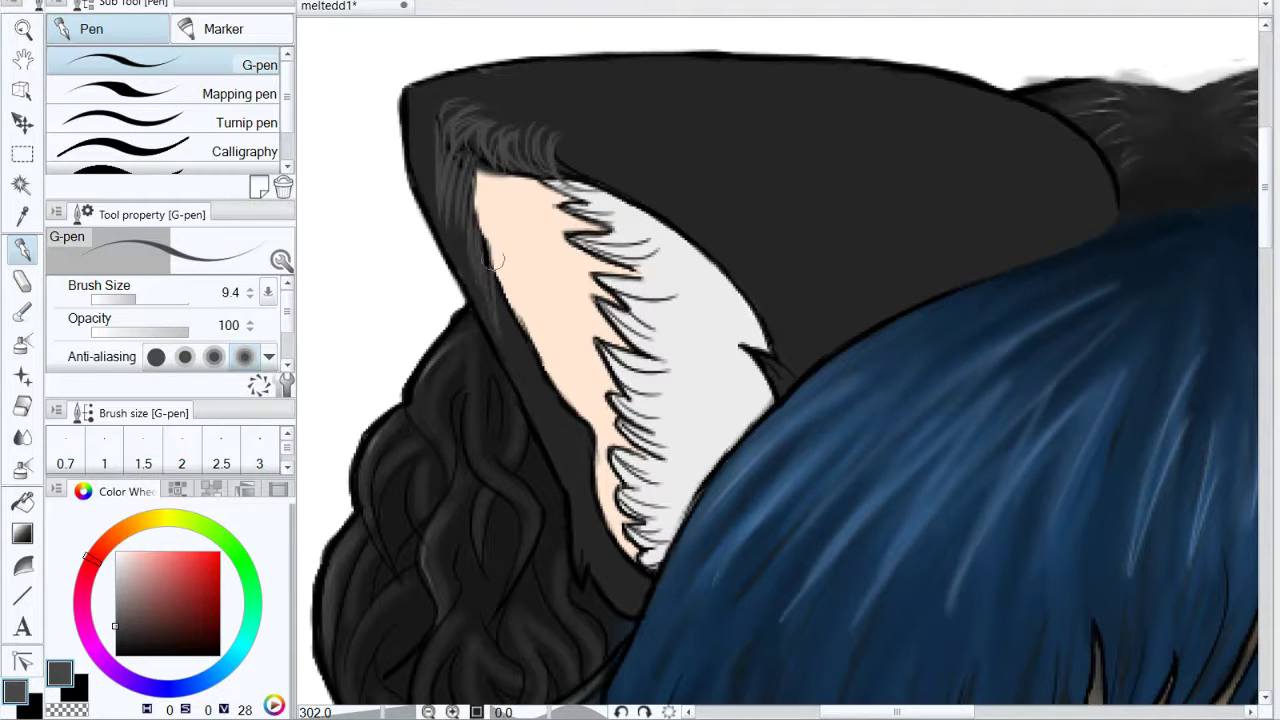
pyautogui.moveTo(486, 256); pyautogui.dragTo(532, 362)
pyautogui.moveTo(512, 314); pyautogui.dragTo(564, 436)
pyautogui.moveTo(544, 380); pyautogui.dragTo(574, 462)
# Step: Fill the lower part of the narrow ear strip with fur strokes down to where it meets the blue hair
pyautogui.moveTo(659, 375); pyautogui.dragTo(689, 190)
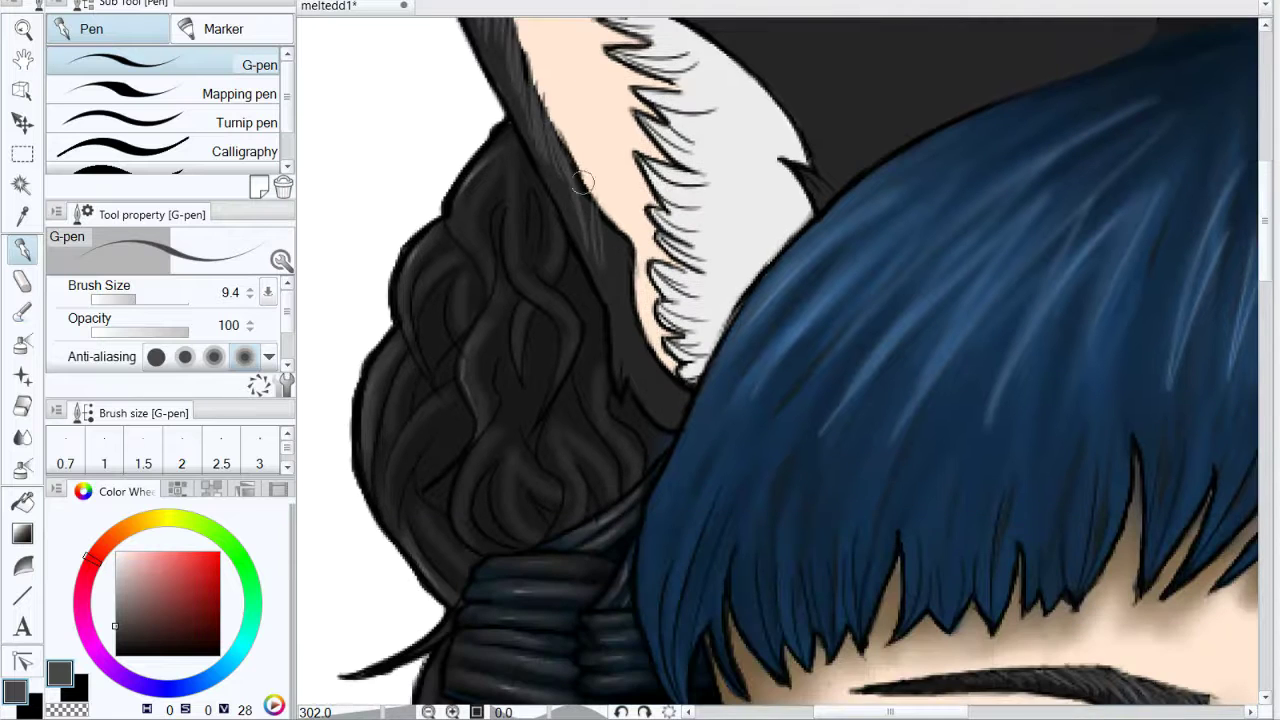
pyautogui.moveTo(569, 159); pyautogui.dragTo(588, 258)
pyautogui.moveTo(582, 200); pyautogui.dragTo(620, 314)
pyautogui.moveTo(598, 250); pyautogui.dragTo(630, 332)
pyautogui.moveTo(626, 232); pyautogui.dragTo(640, 360)
pyautogui.moveTo(638, 292); pyautogui.dragTo(651, 385)
pyautogui.moveTo(644, 304); pyautogui.dragTo(668, 398)
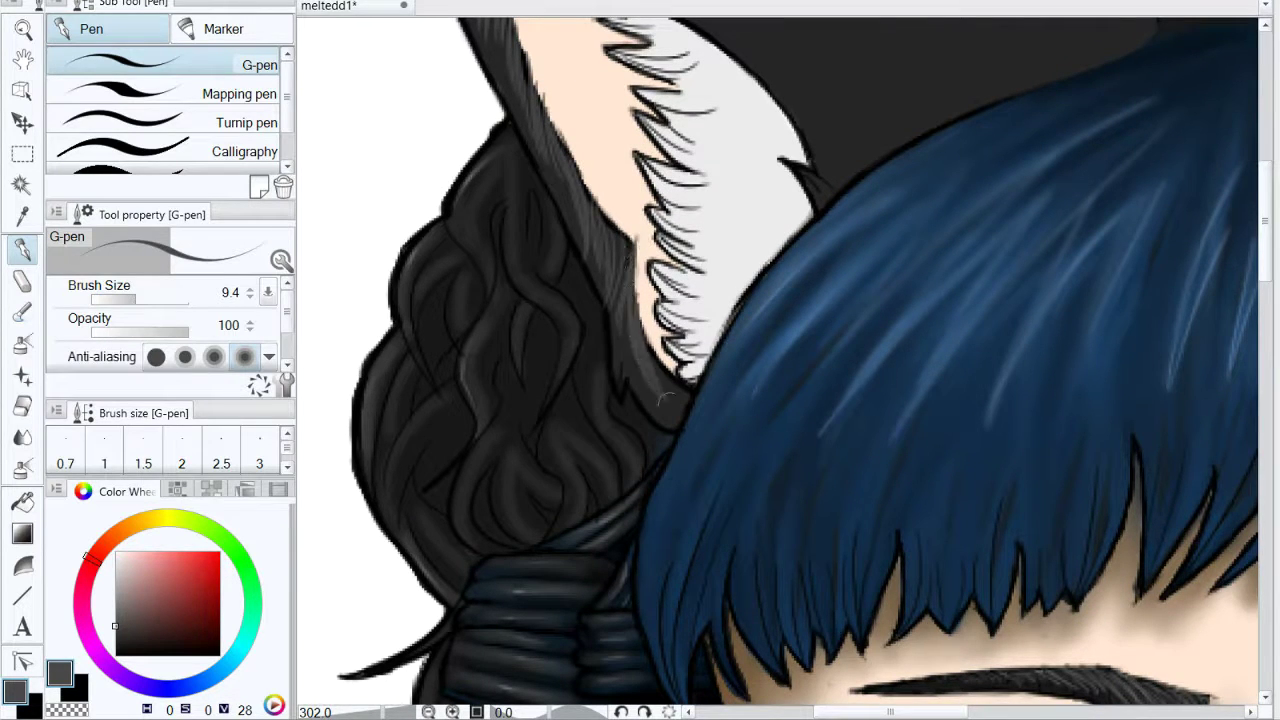
pyautogui.moveTo(658, 346); pyautogui.dragTo(674, 402)
pyautogui.moveTo(668, 362)
pyautogui.mouseDown()
pyautogui.moveTo(684, 408)
pyautogui.moveTo(698, 400)
pyautogui.mouseUp()
# Step: Draw short fur strokes on the dark fur bordering the white tuft, from the ear's tip to the pointed notch by the hair
pyautogui.moveTo(779, 209)
pyautogui.mouseDown()
pyautogui.moveTo(809, 362)
pyautogui.moveTo(861, 438)
pyautogui.mouseUp()
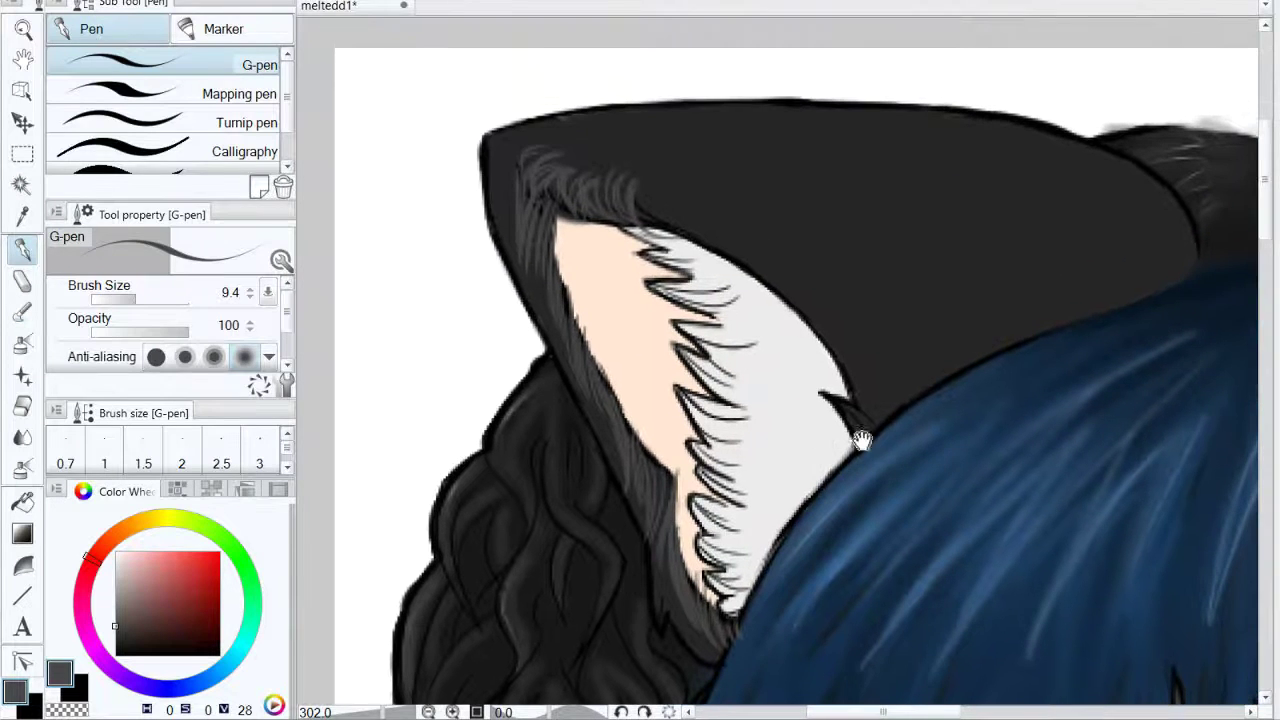
pyautogui.moveTo(642, 176)
pyautogui.mouseDown()
pyautogui.moveTo(679, 238)
pyautogui.moveTo(681, 222)
pyautogui.moveTo(707, 261)
pyautogui.moveTo(715, 250)
pyautogui.moveTo(736, 282)
pyautogui.moveTo(806, 290)
pyautogui.moveTo(811, 329)
pyautogui.moveTo(832, 327)
pyautogui.moveTo(886, 422)
pyautogui.mouseUp()
pyautogui.moveTo(828, 376)
pyautogui.mouseDown()
pyautogui.moveTo(878, 428)
pyautogui.moveTo(858, 450)
pyautogui.mouseUp()
pyautogui.moveTo(824, 393); pyautogui.dragTo(880, 440)
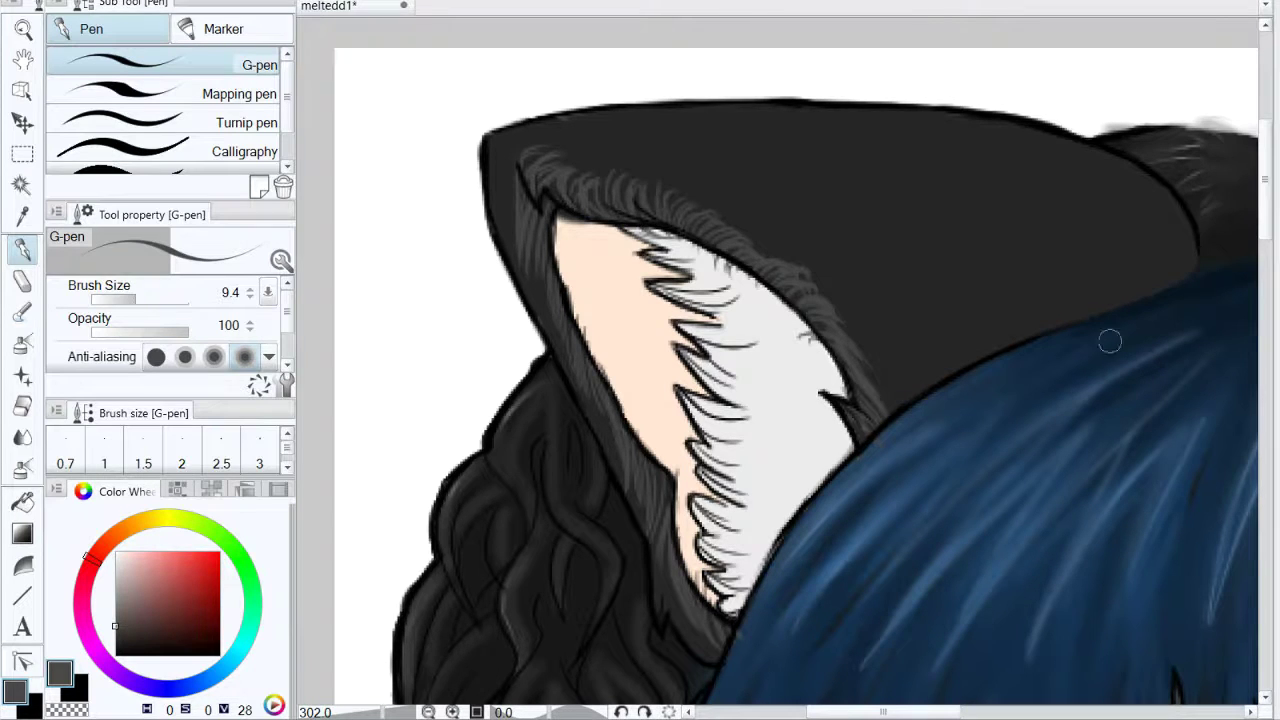
# Step: Draw fur strokes just under the ear's upper outline, starting at the tip
pyautogui.moveTo(887, 277); pyautogui.dragTo(897, 331)
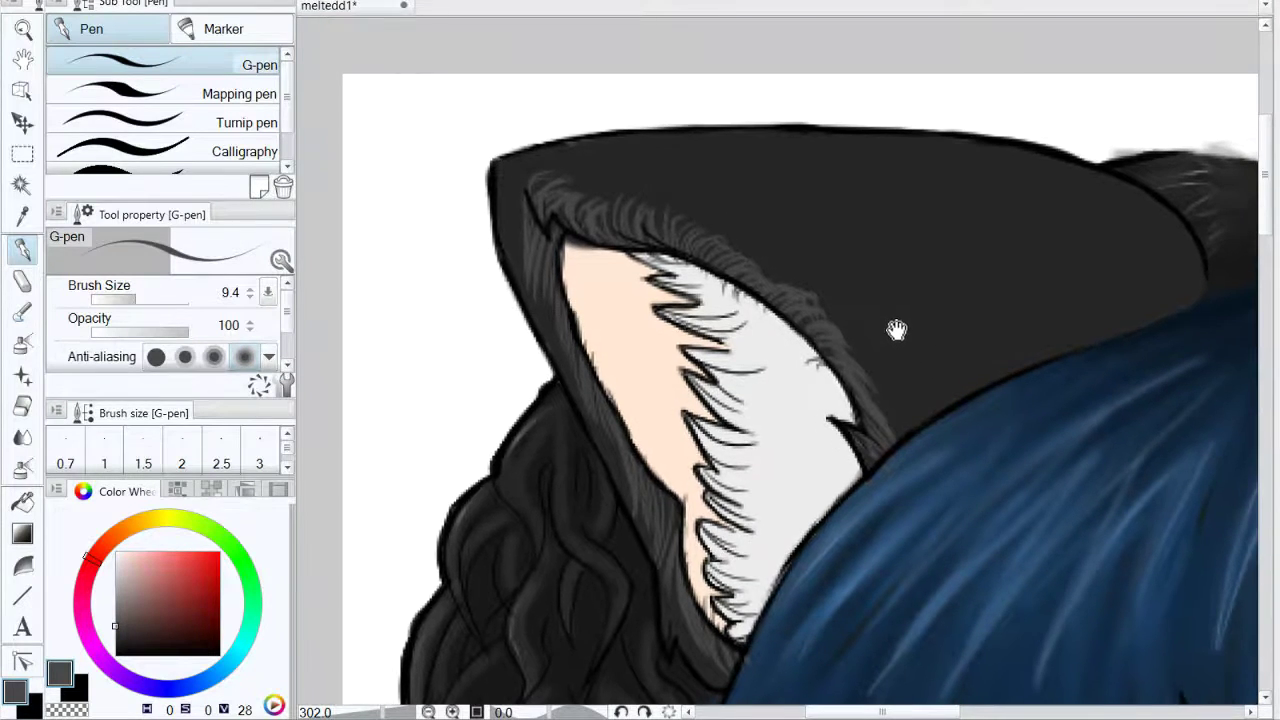
pyautogui.moveTo(519, 187); pyautogui.dragTo(658, 176)
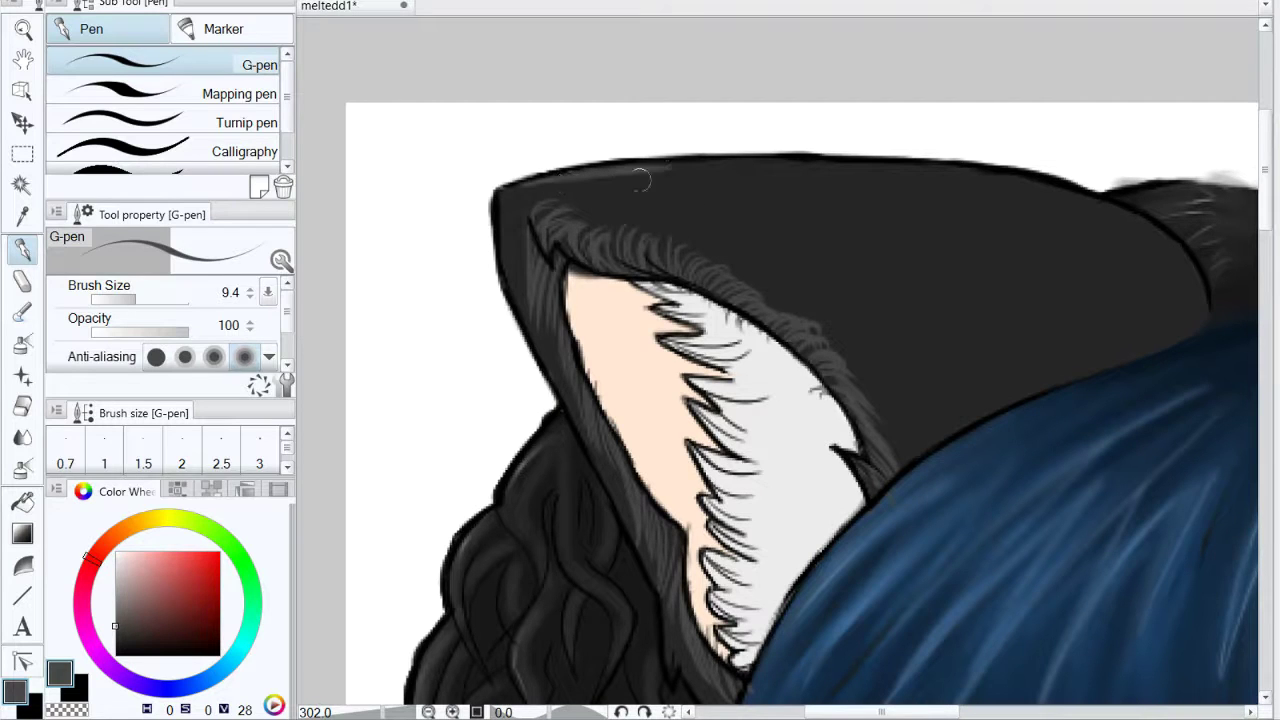
pyautogui.moveTo(578, 187); pyautogui.dragTo(735, 176)
# Step: Try long diagonal fur strokes across the upper middle of the dark ear area
pyautogui.moveTo(652, 184)
pyautogui.mouseDown()
pyautogui.moveTo(828, 176)
pyautogui.moveTo(690, 204)
pyautogui.mouseUp()
pyautogui.moveTo(928, 210)
pyautogui.mouseDown()
pyautogui.moveTo(720, 212)
pyautogui.moveTo(940, 280)
pyautogui.mouseUp()
pyautogui.moveTo(804, 213); pyautogui.dragTo(930, 266)
pyautogui.moveTo(812, 208)
pyautogui.mouseDown()
pyautogui.moveTo(960, 248)
pyautogui.moveTo(945, 275)
pyautogui.mouseUp()
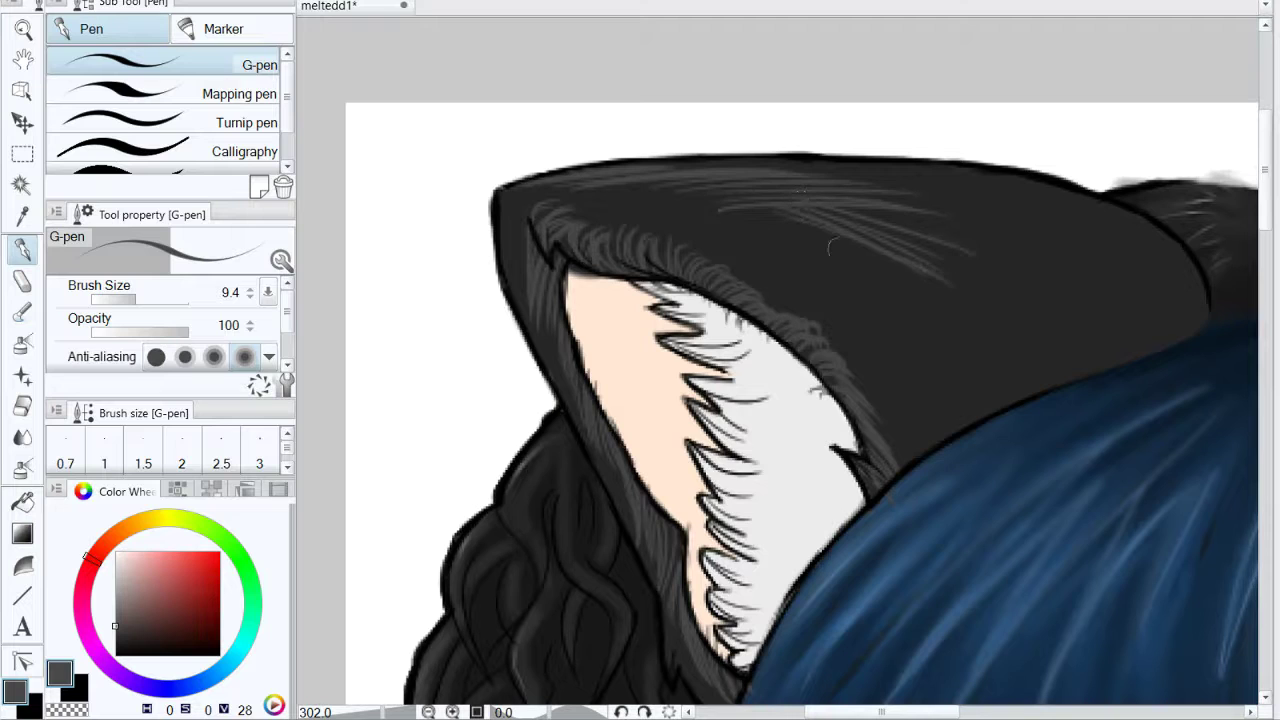
# Step: Undo the long diagonal fur strokes across the middle of the ear
pyautogui.hotkey('ctrl', 'z')
pyautogui.hotkey('ctrl', 'z')
pyautogui.hotkey('ctrl', 'z')
pyautogui.hotkey('ctrl', 'z')
pyautogui.hotkey('ctrl', 'z')
pyautogui.hotkey('ctrl', 'z')
pyautogui.hotkey('ctrl', 'z')
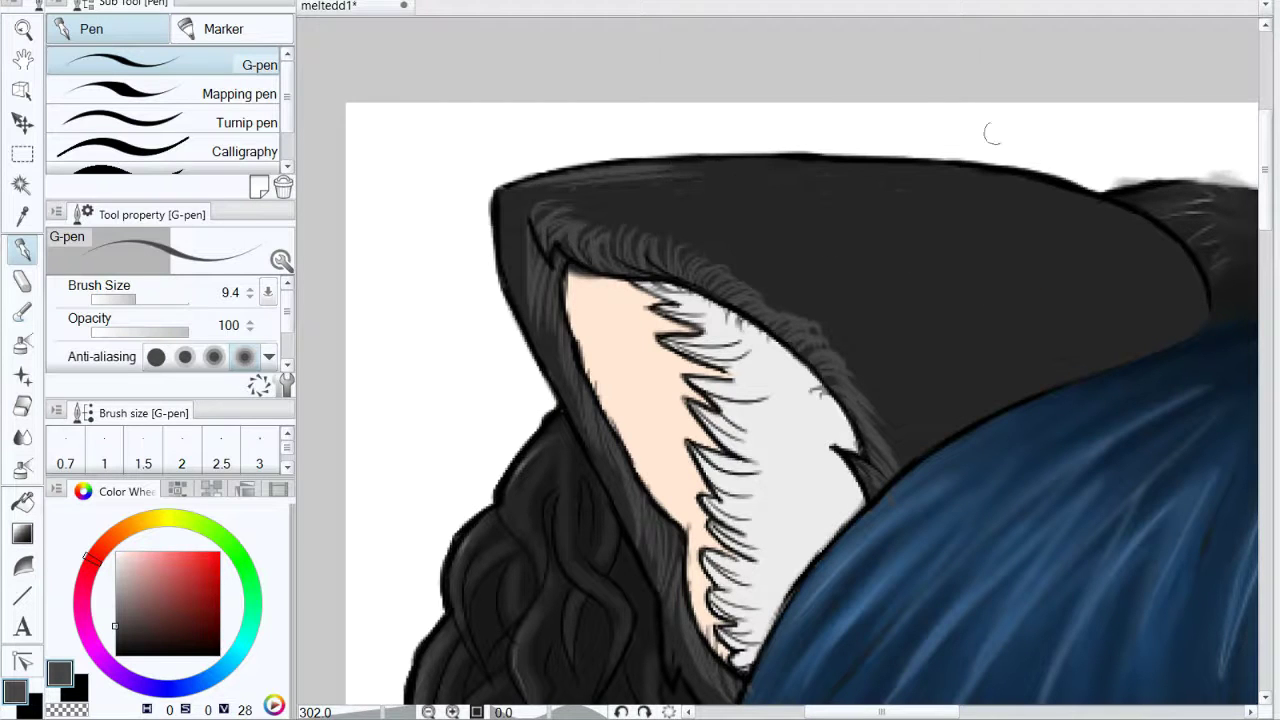
# Step: Draw long fur strokes following the ear's upper outline toward its rounded end
pyautogui.moveTo(642, 166); pyautogui.dragTo(828, 165)
pyautogui.moveTo(688, 177); pyautogui.dragTo(931, 170)
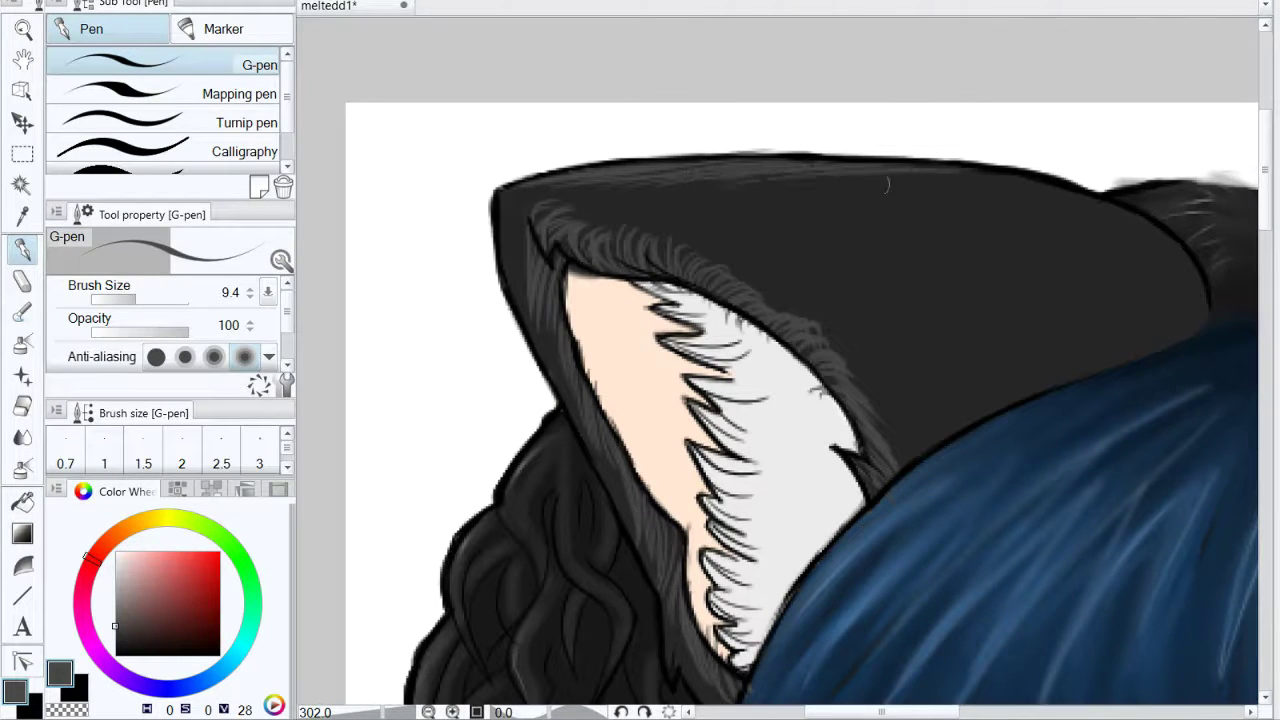
pyautogui.moveTo(824, 179); pyautogui.dragTo(1046, 182)
pyautogui.moveTo(890, 188); pyautogui.dragTo(1112, 208)
# Step: Draw fur strokes around the rounded end of the ear, down to the blue hair
pyautogui.moveTo(1012, 196)
pyautogui.mouseDown()
pyautogui.moveTo(1130, 230)
pyautogui.moveTo(1044, 133)
pyautogui.moveTo(1088, 163)
pyautogui.mouseUp()
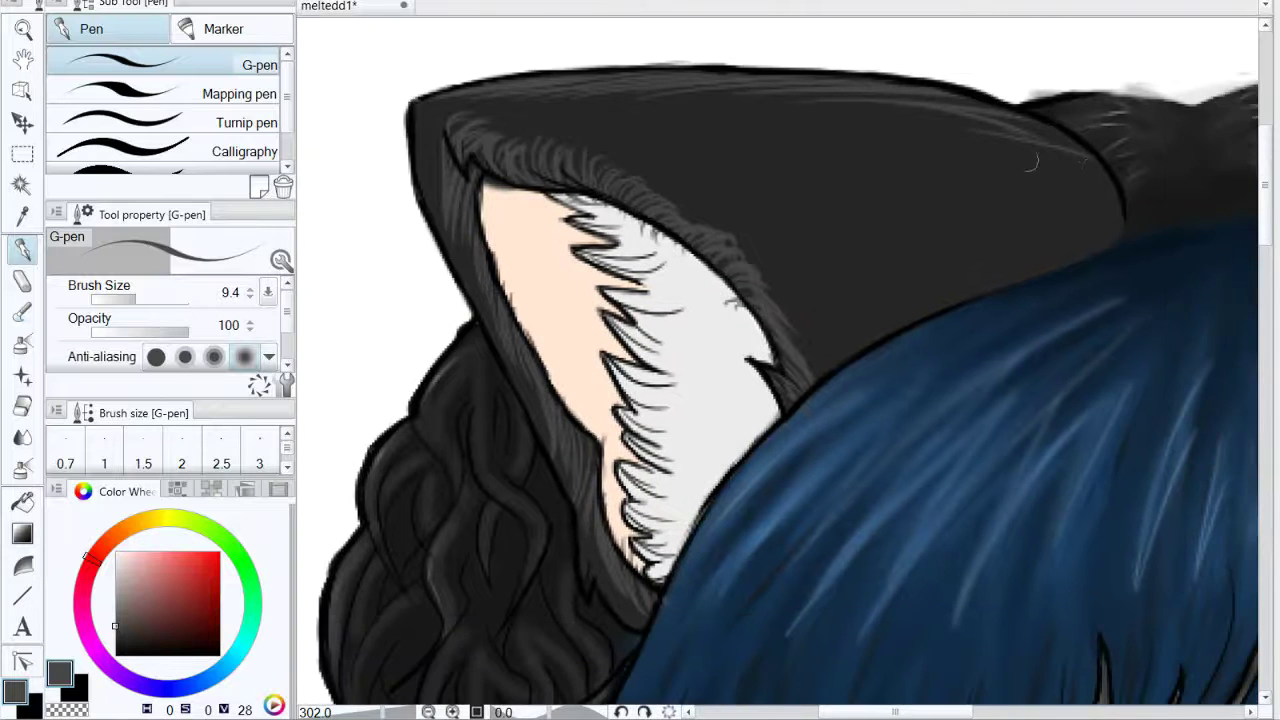
pyautogui.moveTo(997, 142); pyautogui.dragTo(1090, 190)
pyautogui.moveTo(1038, 152)
pyautogui.mouseDown()
pyautogui.moveTo(1100, 230)
pyautogui.moveTo(1001, 124)
pyautogui.moveTo(1085, 185)
pyautogui.moveTo(1040, 163)
pyautogui.mouseUp()
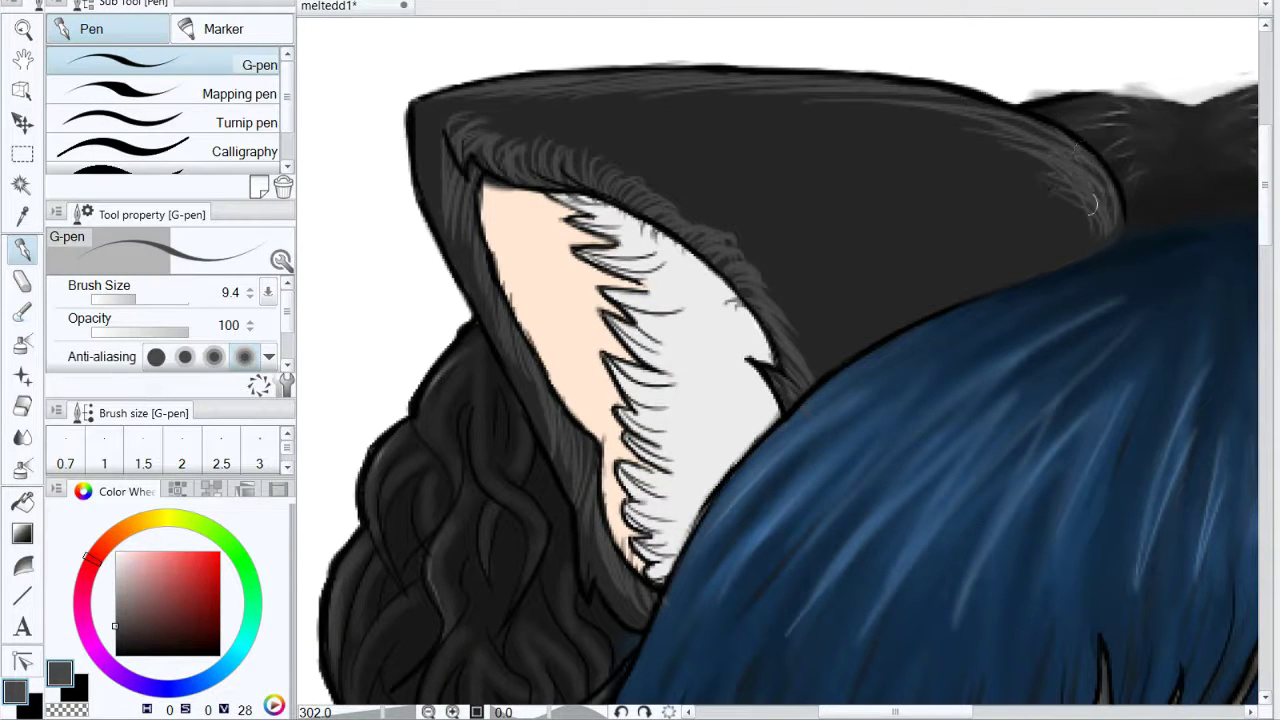
pyautogui.moveTo(1090, 205)
pyautogui.mouseDown()
pyautogui.moveTo(1116, 237)
pyautogui.moveTo(1088, 262)
pyautogui.moveTo(1046, 268)
pyautogui.mouseUp()
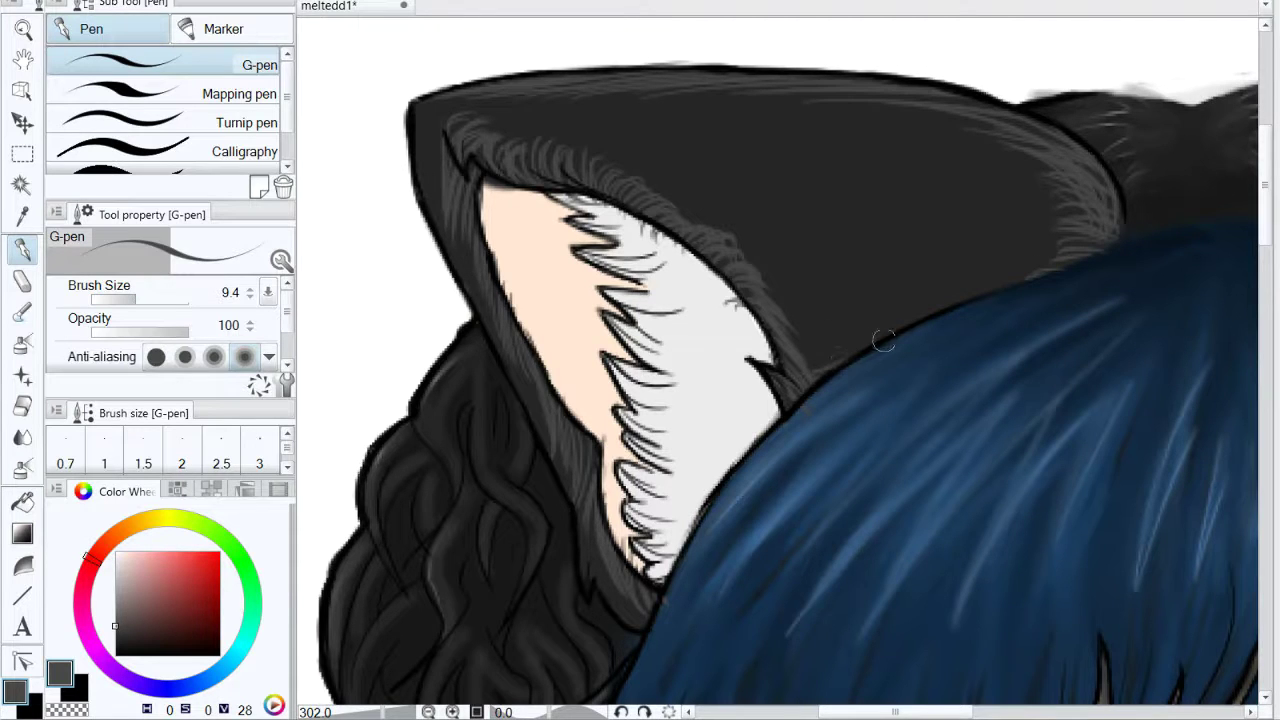
# Step: Draw fur strokes along the ear's base where it borders the blue hair, reaching back to the pointed notch
pyautogui.moveTo(830, 322)
pyautogui.mouseDown()
pyautogui.moveTo(930, 312)
pyautogui.moveTo(863, 299)
pyautogui.moveTo(950, 304)
pyautogui.mouseUp()
pyautogui.moveTo(908, 299); pyautogui.dragTo(1020, 280)
pyautogui.moveTo(944, 290); pyautogui.dragTo(1060, 271)
pyautogui.moveTo(982, 282); pyautogui.dragTo(1070, 267)
pyautogui.moveTo(988, 280); pyautogui.dragTo(1100, 258)
pyautogui.moveTo(826, 322)
pyautogui.mouseDown()
pyautogui.moveTo(914, 307)
pyautogui.moveTo(910, 318)
pyautogui.mouseUp()
pyautogui.moveTo(786, 343); pyautogui.dragTo(886, 334)
pyautogui.moveTo(796, 355)
pyautogui.mouseDown()
pyautogui.moveTo(862, 340)
pyautogui.moveTo(812, 362)
pyautogui.mouseUp()
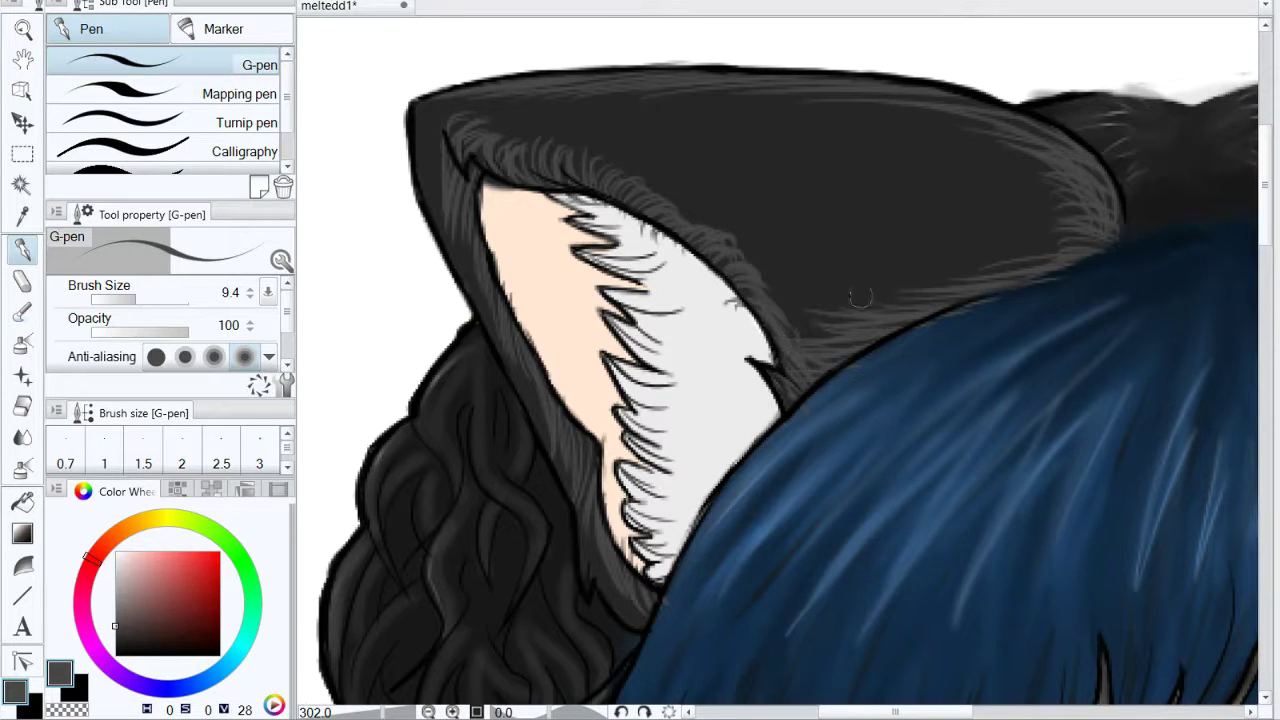
# Step: Draw fur strokes along the ear's outer side outline from the tip downward, letting some hairs overlap the outline
pyautogui.moveTo(432, 122)
pyautogui.mouseDown()
pyautogui.moveTo(406, 150)
pyautogui.moveTo(417, 148)
pyautogui.moveTo(413, 222)
pyautogui.mouseUp()
pyautogui.moveTo(434, 145); pyautogui.dragTo(424, 240)
pyautogui.moveTo(434, 180); pyautogui.dragTo(430, 242)
pyautogui.moveTo(445, 182); pyautogui.dragTo(442, 286)
pyautogui.moveTo(454, 194); pyautogui.dragTo(454, 296)
pyautogui.moveTo(470, 232); pyautogui.dragTo(466, 312)
pyautogui.moveTo(473, 262); pyautogui.dragTo(484, 360)
pyautogui.moveTo(488, 306); pyautogui.dragTo(499, 384)
pyautogui.moveTo(498, 338); pyautogui.dragTo(520, 422)
pyautogui.moveTo(522, 374); pyautogui.dragTo(539, 406)
pyautogui.moveTo(524, 372); pyautogui.dragTo(564, 487)
pyautogui.moveTo(560, 443); pyautogui.dragTo(580, 508)
# Step: Add fur strokes at the lower end of the narrow ear strip, overlapping the edge of the blue hair
pyautogui.moveTo(650, 447); pyautogui.dragTo(701, 307)
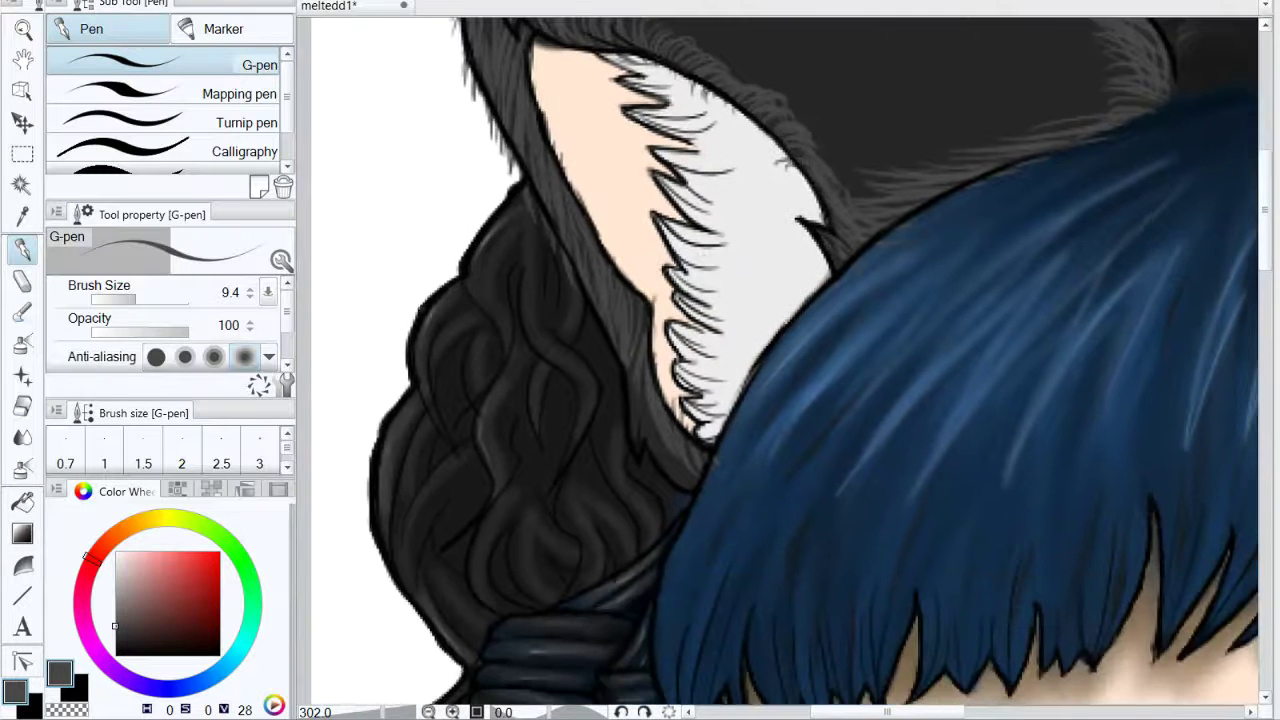
pyautogui.moveTo(642, 374)
pyautogui.mouseDown()
pyautogui.moveTo(626, 446)
pyautogui.moveTo(660, 438)
pyautogui.mouseUp()
pyautogui.moveTo(660, 420); pyautogui.dragTo(688, 494)
pyautogui.moveTo(694, 465); pyautogui.dragTo(709, 486)
pyautogui.moveTo(652, 398); pyautogui.dragTo(650, 476)
# Step: Layer a second band of long fur strokes below the ear's upper outline, extending further into the dark area
pyautogui.moveTo(880, 342)
pyautogui.mouseDown()
pyautogui.moveTo(814, 506)
pyautogui.moveTo(856, 492)
pyautogui.mouseUp()
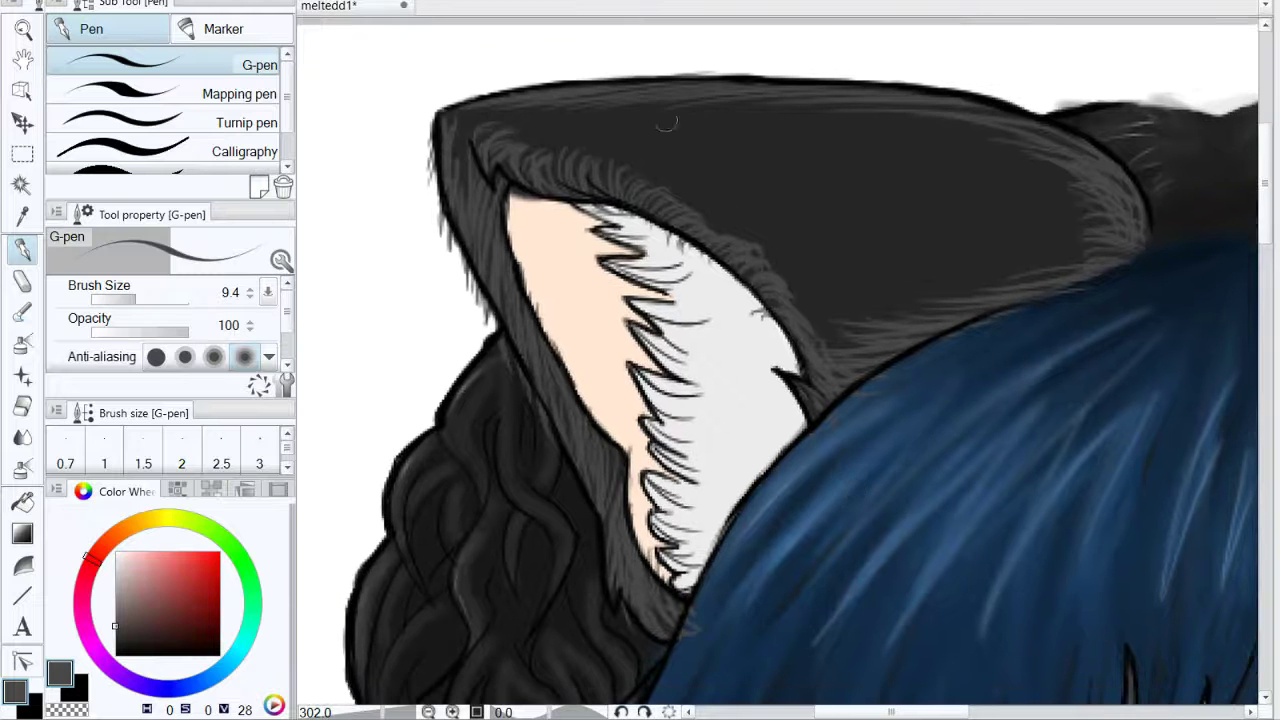
pyautogui.moveTo(490, 125); pyautogui.dragTo(700, 94)
pyautogui.moveTo(600, 135); pyautogui.dragTo(820, 104)
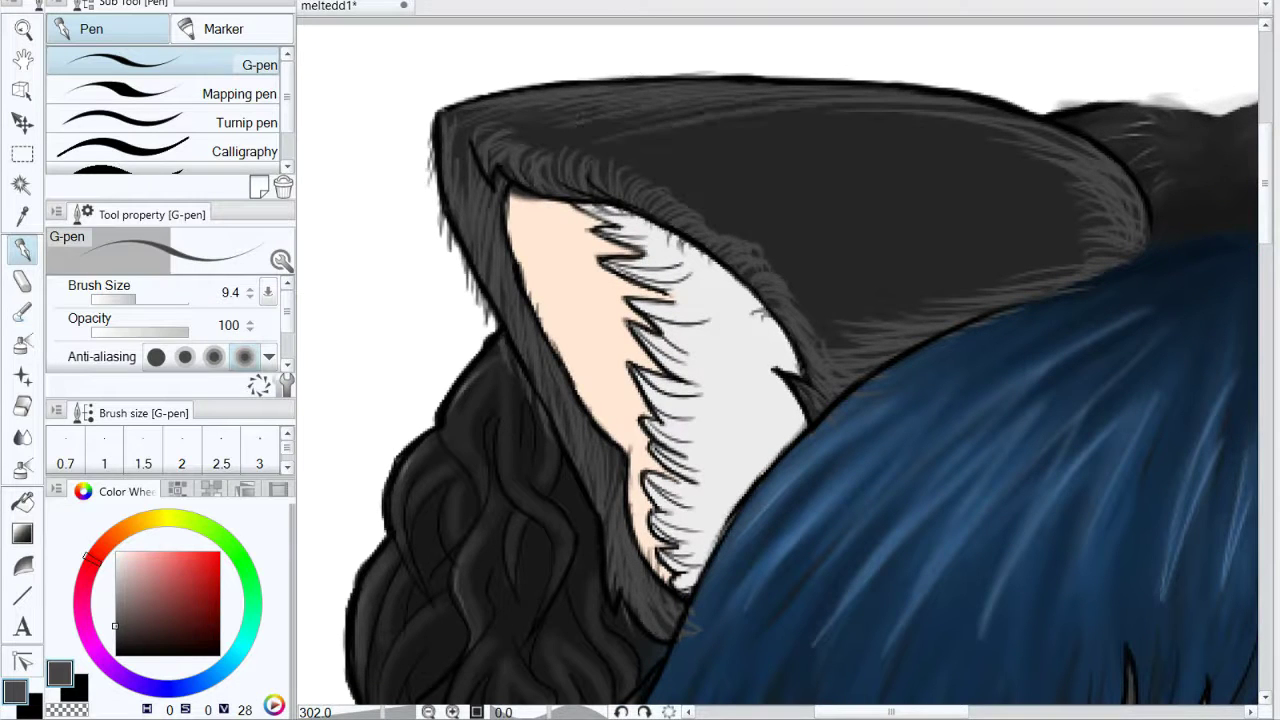
pyautogui.moveTo(700, 148); pyautogui.dragTo(926, 104)
pyautogui.moveTo(772, 150); pyautogui.dragTo(968, 116)
pyautogui.moveTo(836, 149); pyautogui.dragTo(992, 130)
pyautogui.moveTo(813, 155); pyautogui.dragTo(1032, 134)
pyautogui.moveTo(846, 174); pyautogui.dragTo(1032, 152)
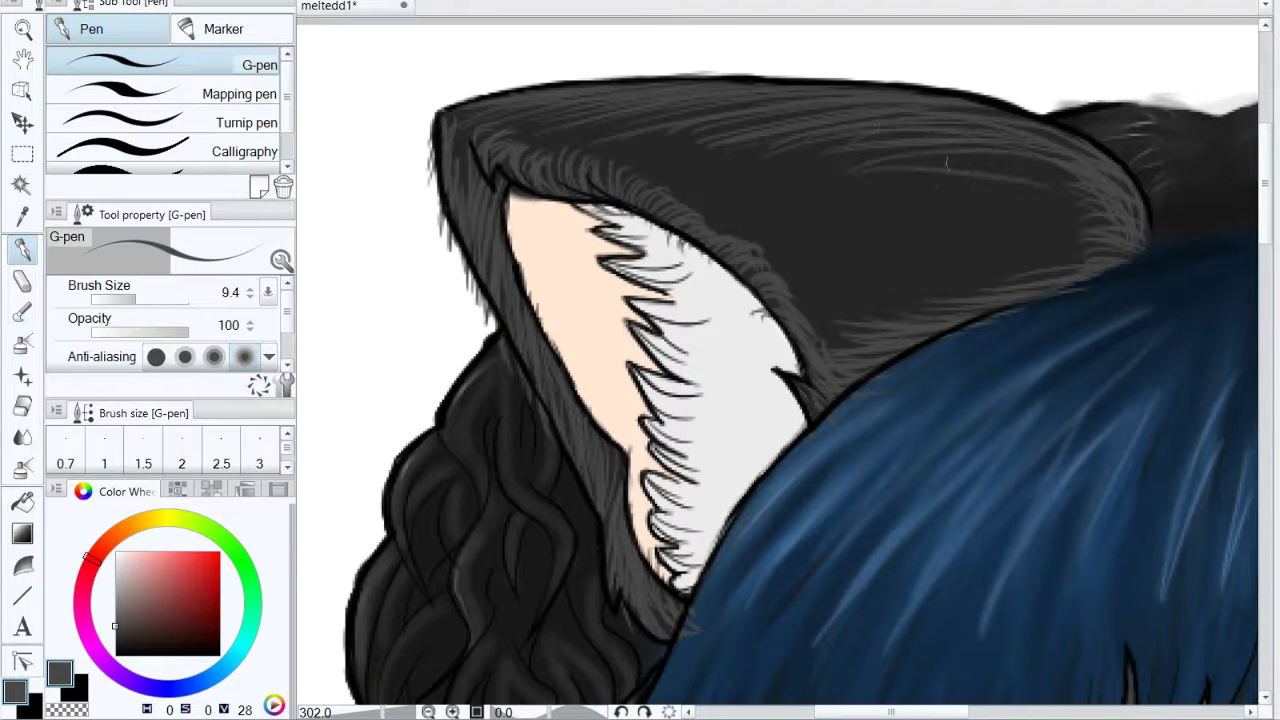
# Step: Extend the fur strokes inward from the ear's rounded end to thicken the fur there
pyautogui.moveTo(946, 174)
pyautogui.mouseDown()
pyautogui.moveTo(1070, 158)
pyautogui.moveTo(1084, 178)
pyautogui.mouseUp()
pyautogui.moveTo(948, 220); pyautogui.dragTo(1070, 200)
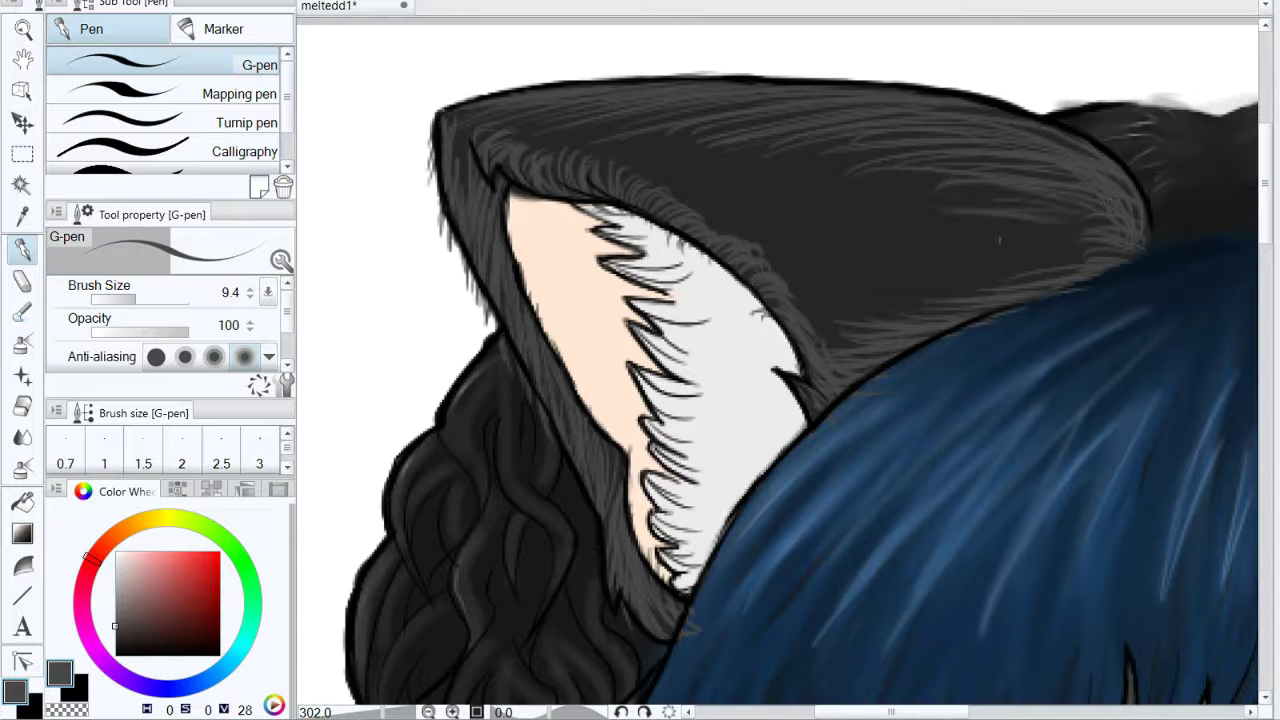
pyautogui.moveTo(950, 256); pyautogui.dragTo(1080, 232)
pyautogui.moveTo(984, 282); pyautogui.dragTo(1116, 258)
pyautogui.moveTo(980, 240); pyautogui.dragTo(1132, 230)
pyautogui.moveTo(984, 208)
pyautogui.mouseDown()
pyautogui.moveTo(1110, 232)
pyautogui.moveTo(1100, 207)
pyautogui.moveTo(1094, 221)
pyautogui.mouseUp()
pyautogui.moveTo(943, 109); pyautogui.dragTo(975, 109)
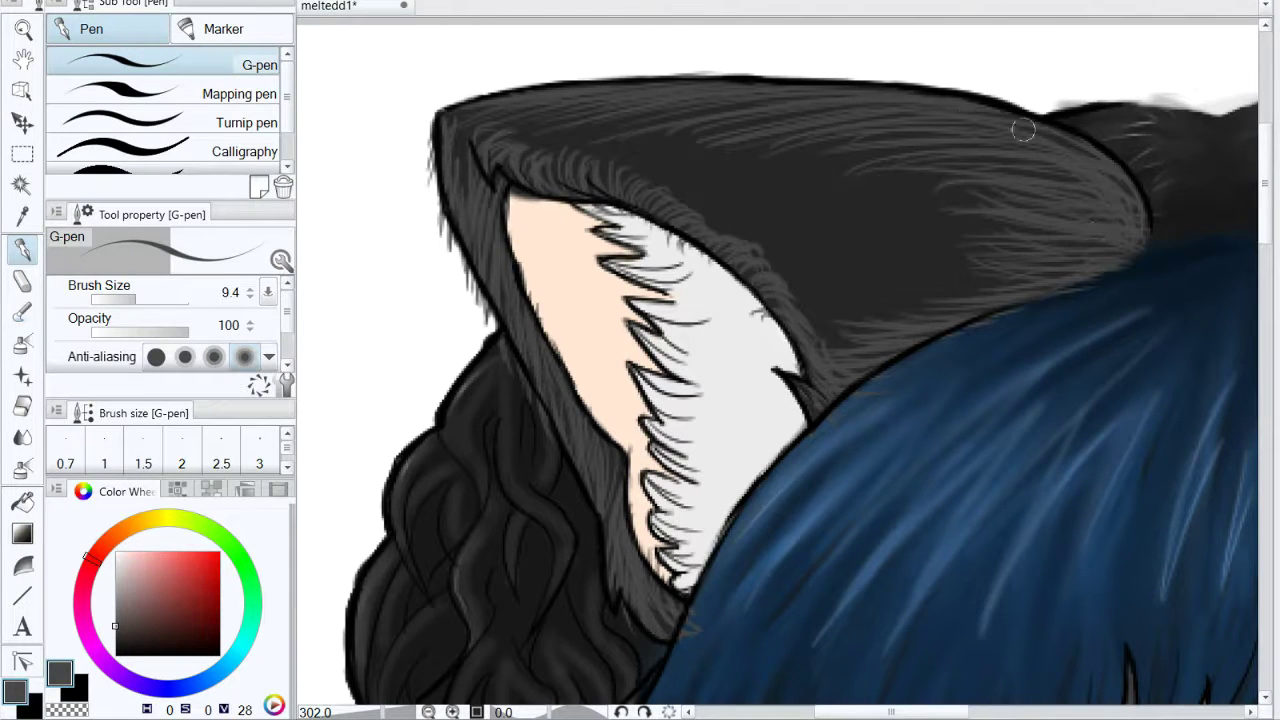
# Step: Rotate the canvas to about 77.8 degrees and add longer fur strokes beside the white tuft, starting near the notch
pyautogui.moveTo(799, 318)
pyautogui.mouseDown()
pyautogui.moveTo(852, 346)
pyautogui.moveTo(878, 330)
pyautogui.mouseUp()
pyautogui.moveTo(568, 712); pyautogui.dragTo(576, 712)
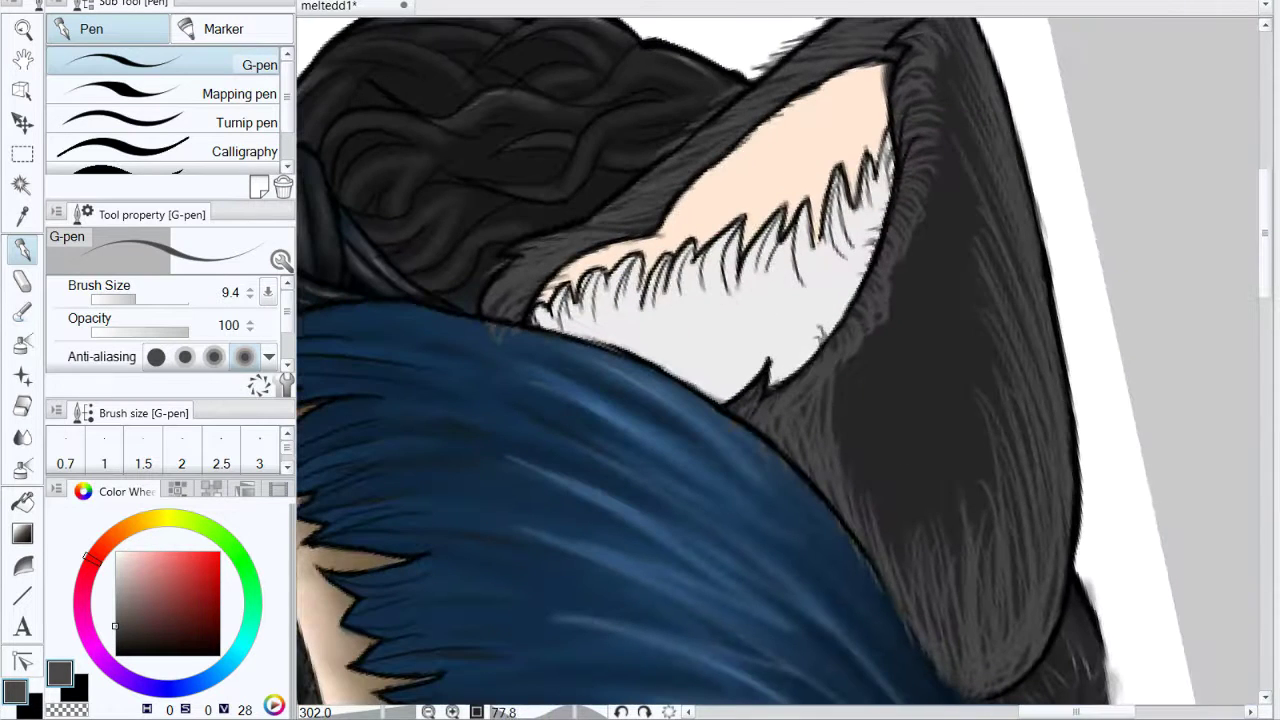
pyautogui.moveTo(831, 355); pyautogui.dragTo(826, 405)
pyautogui.moveTo(848, 361); pyautogui.dragTo(843, 412)
pyautogui.moveTo(838, 318); pyautogui.dragTo(859, 396)
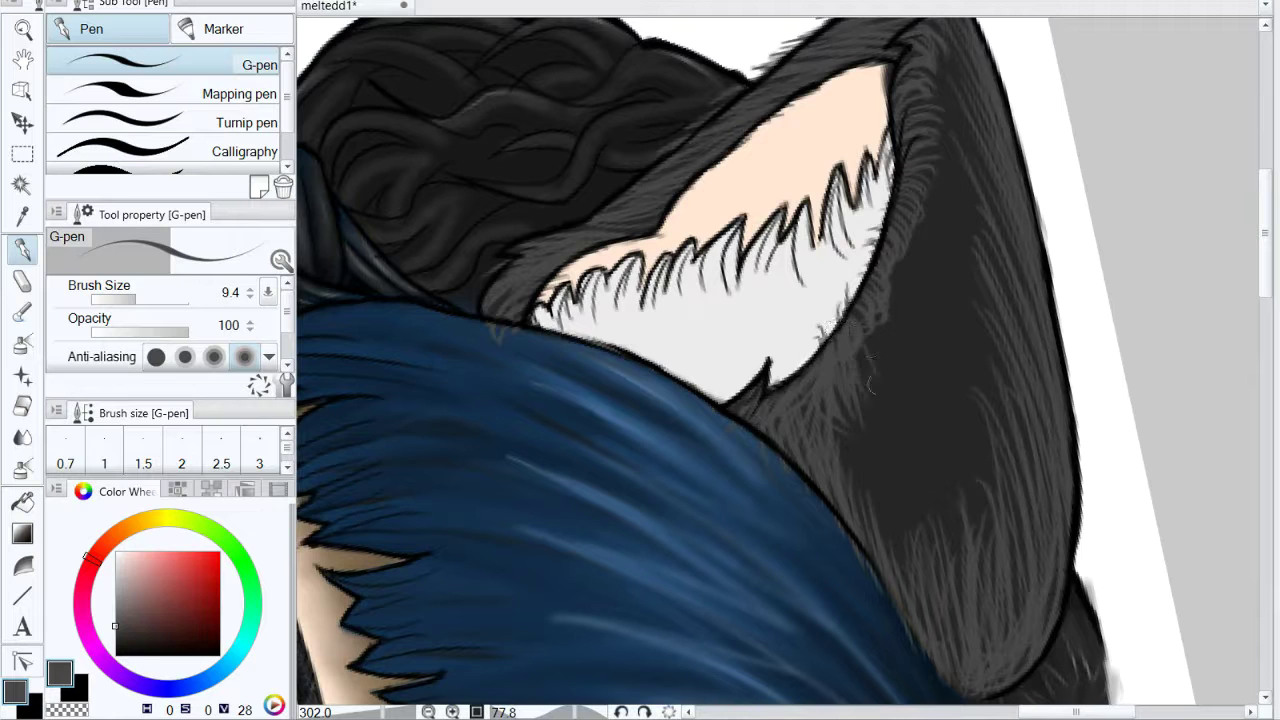
pyautogui.moveTo(855, 297)
pyautogui.mouseDown()
pyautogui.moveTo(869, 390)
pyautogui.moveTo(888, 370)
pyautogui.mouseUp()
pyautogui.moveTo(892, 280); pyautogui.dragTo(901, 362)
pyautogui.moveTo(900, 260)
pyautogui.mouseDown()
pyautogui.moveTo(912, 344)
pyautogui.moveTo(897, 318)
pyautogui.mouseUp()
pyautogui.moveTo(898, 236)
pyautogui.mouseDown()
pyautogui.moveTo(904, 304)
pyautogui.moveTo(932, 314)
pyautogui.mouseUp()
# Step: Continue thickening the fur along the inner-ear border up to the ear's tip
pyautogui.moveTo(1069, 257); pyautogui.dragTo(1001, 339)
pyautogui.moveTo(878, 352)
pyautogui.mouseDown()
pyautogui.moveTo(835, 284)
pyautogui.moveTo(852, 262)
pyautogui.moveTo(890, 340)
pyautogui.moveTo(832, 229)
pyautogui.moveTo(842, 255)
pyautogui.moveTo(846, 230)
pyautogui.moveTo(900, 200)
pyautogui.moveTo(894, 160)
pyautogui.moveTo(908, 146)
pyautogui.moveTo(840, 116)
pyautogui.moveTo(896, 113)
pyautogui.moveTo(834, 82)
pyautogui.mouseUp()
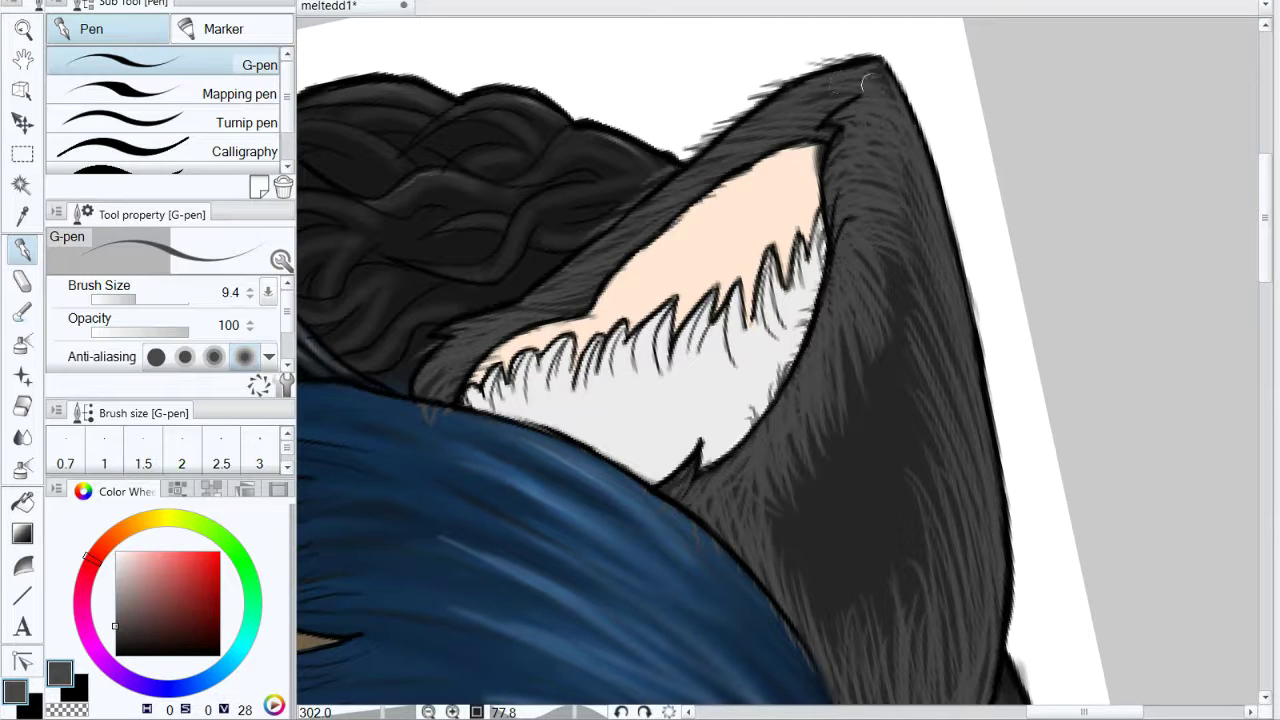
pyautogui.moveTo(985, 406); pyautogui.dragTo(937, 324)
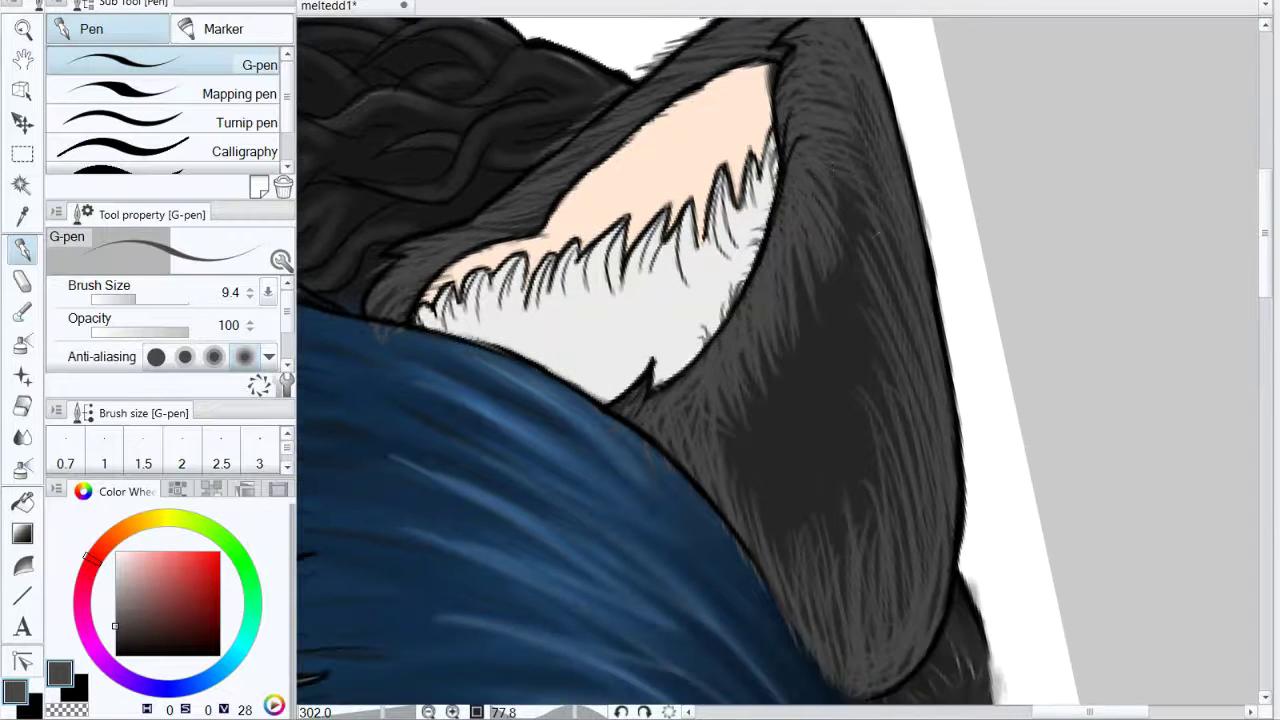
# Step: Extend the grey fur strokes from the ear's upper part down into the dark patch
pyautogui.moveTo(876, 250); pyautogui.dragTo(836, 182)
pyautogui.moveTo(866, 300); pyautogui.dragTo(844, 212)
pyautogui.moveTo(884, 368); pyautogui.dragTo(832, 226)
pyautogui.moveTo(874, 344); pyautogui.dragTo(844, 258)
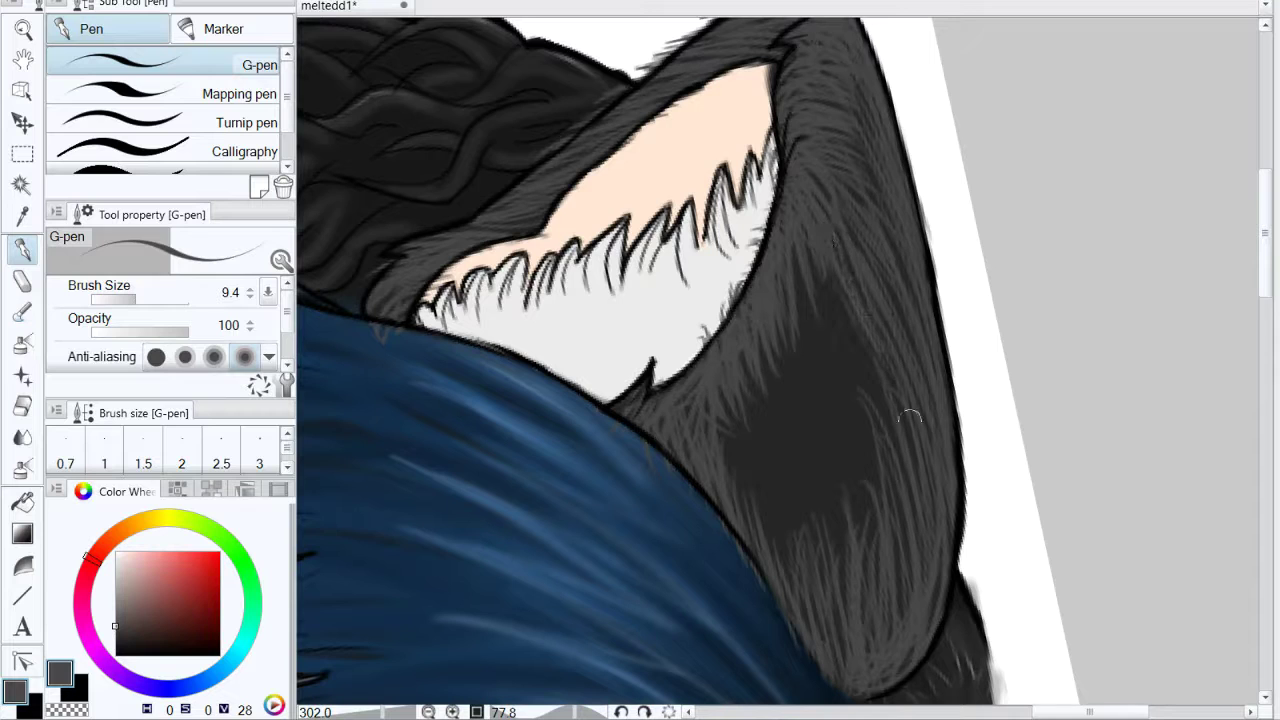
pyautogui.moveTo(864, 396); pyautogui.dragTo(834, 272)
pyautogui.moveTo(828, 366); pyautogui.dragTo(796, 226)
# Step: Add grey fur strokes to the dark patch beside the inner-ear border, plus a few near the ear's outer edge
pyautogui.moveTo(808, 420); pyautogui.dragTo(794, 274)
pyautogui.moveTo(772, 416); pyautogui.dragTo(760, 332)
pyautogui.moveTo(740, 446)
pyautogui.mouseDown()
pyautogui.moveTo(726, 408)
pyautogui.moveTo(760, 386)
pyautogui.mouseUp()
pyautogui.moveTo(804, 364); pyautogui.dragTo(780, 336)
pyautogui.moveTo(810, 436); pyautogui.dragTo(784, 282)
pyautogui.moveTo(798, 400); pyautogui.dragTo(784, 350)
pyautogui.moveTo(824, 392); pyautogui.dragTo(802, 362)
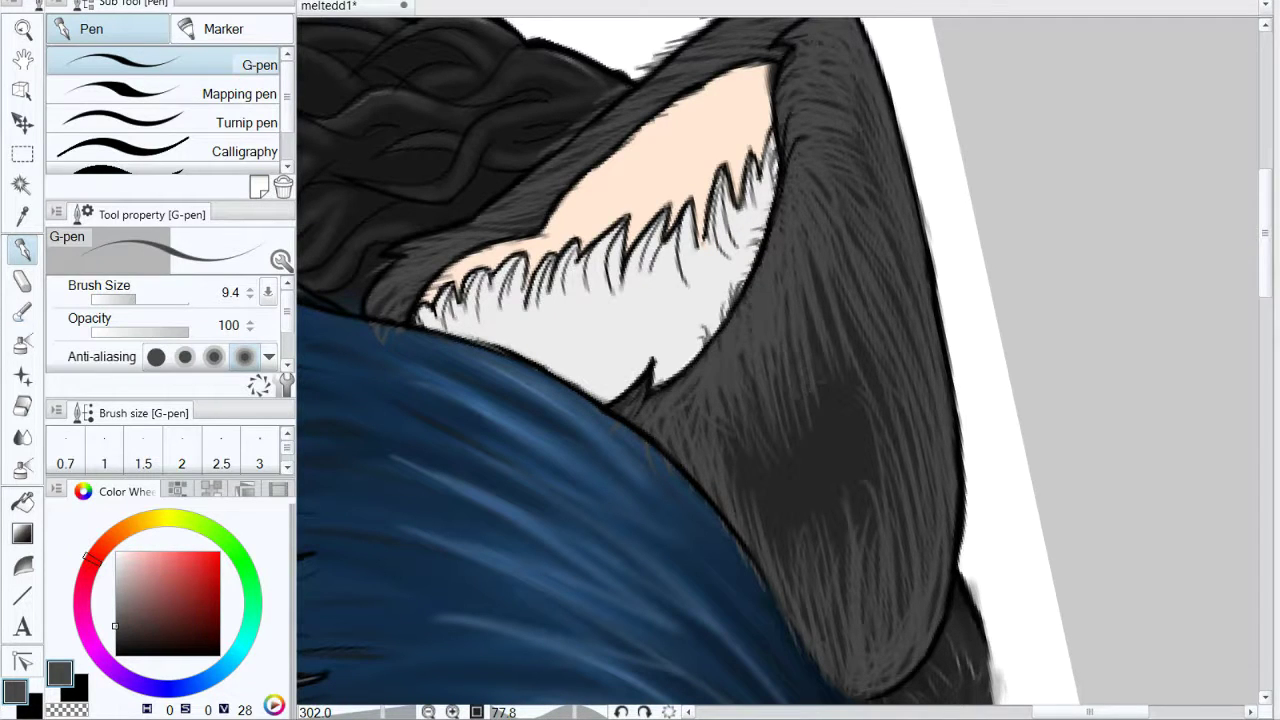
pyautogui.moveTo(860, 296); pyautogui.dragTo(857, 280)
pyautogui.moveTo(931, 412); pyautogui.dragTo(905, 274)
# Step: Cover the remaining dark patch in the ear's lower middle with long grey fur strokes
pyautogui.moveTo(701, 327); pyautogui.dragTo(690, 281)
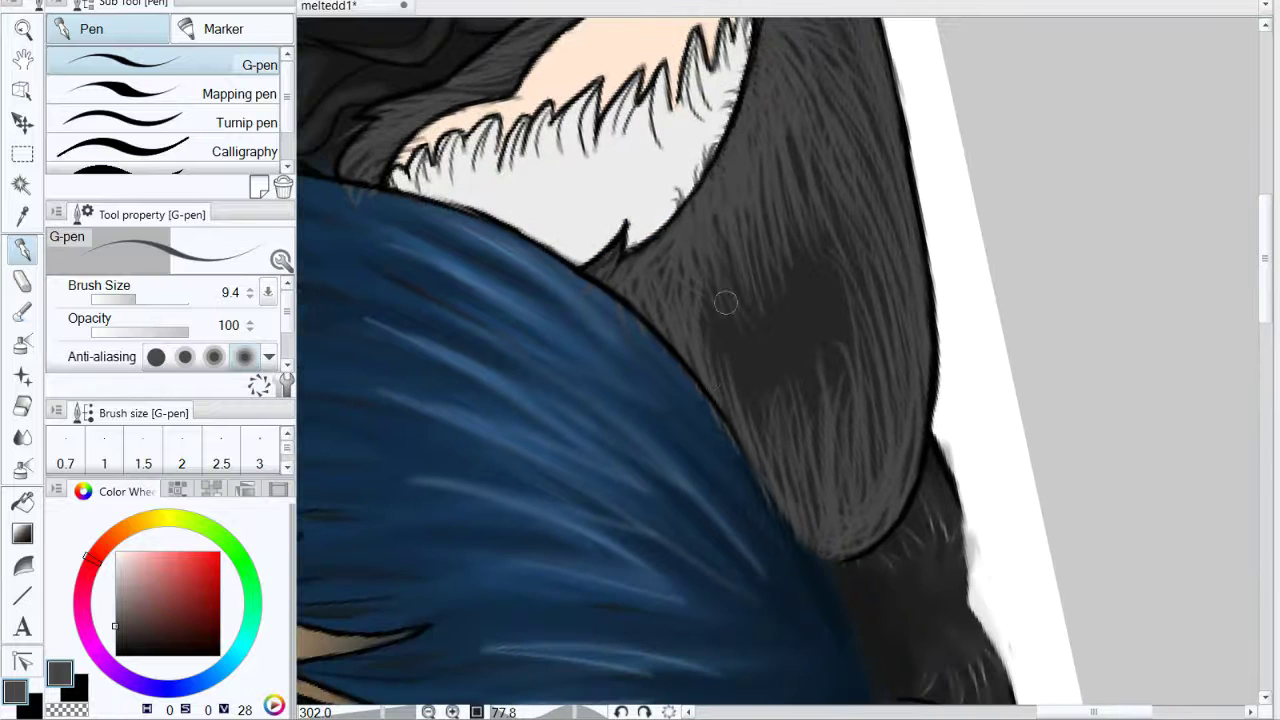
pyautogui.moveTo(742, 386); pyautogui.dragTo(712, 276)
pyautogui.moveTo(750, 408); pyautogui.dragTo(724, 264)
pyautogui.moveTo(760, 430); pyautogui.dragTo(742, 262)
pyautogui.moveTo(752, 366); pyautogui.dragTo(770, 200)
pyautogui.moveTo(798, 326)
pyautogui.mouseDown()
pyautogui.moveTo(776, 230)
pyautogui.moveTo(804, 160)
pyautogui.mouseUp()
pyautogui.moveTo(836, 306); pyautogui.dragTo(830, 194)
pyautogui.moveTo(822, 362); pyautogui.dragTo(816, 254)
pyautogui.moveTo(784, 406); pyautogui.dragTo(790, 312)
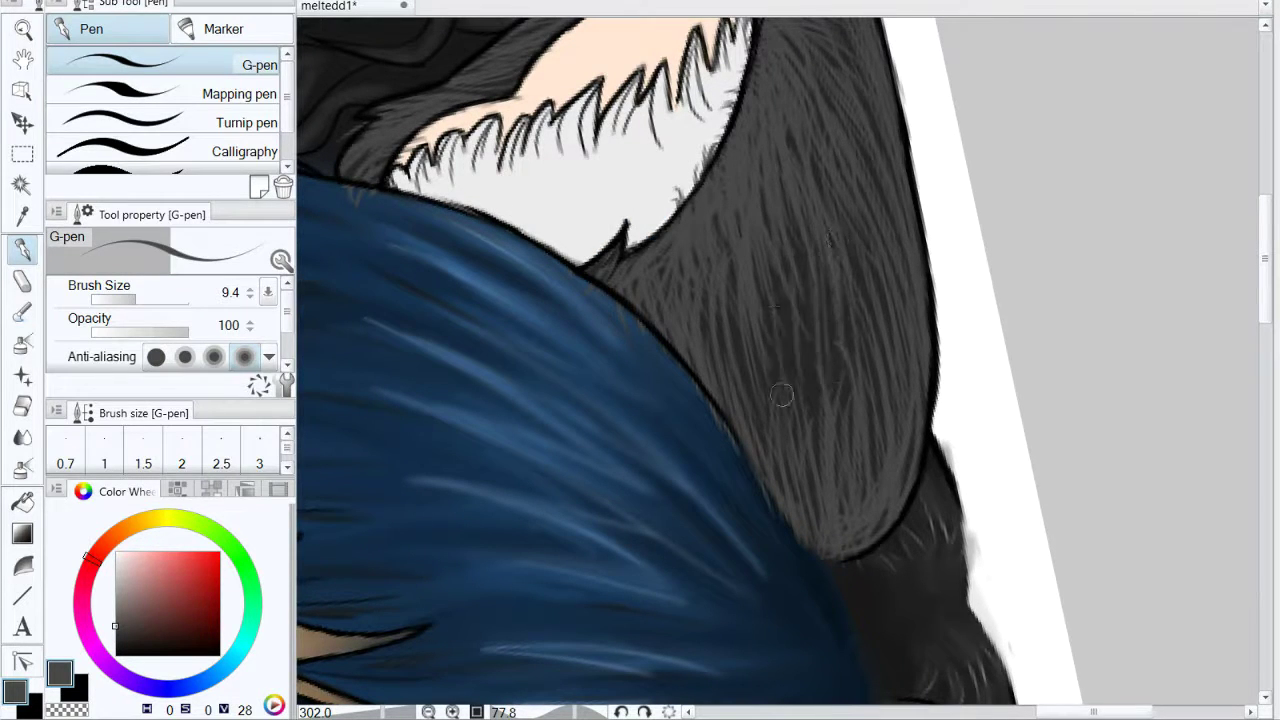
# Step: Go over the lower middle of the ear with a second pass of grey strokes to close the remaining gaps
pyautogui.moveTo(742, 386); pyautogui.dragTo(708, 300)
pyautogui.moveTo(760, 414); pyautogui.dragTo(736, 290)
pyautogui.moveTo(778, 414); pyautogui.dragTo(772, 292)
pyautogui.moveTo(796, 370); pyautogui.dragTo(794, 262)
pyautogui.moveTo(818, 426); pyautogui.dragTo(810, 292)
pyautogui.moveTo(850, 408)
pyautogui.mouseDown()
pyautogui.moveTo(845, 312)
pyautogui.moveTo(772, 258)
pyautogui.mouseUp()
pyautogui.moveTo(806, 320); pyautogui.dragTo(798, 236)
# Step: Darken the drawing colour to a grey with value 15 and draw dark fur strokes below the notch, along the blue hair
pyautogui.moveTo(876, 218)
pyautogui.mouseDown()
pyautogui.moveTo(909, 406)
pyautogui.moveTo(913, 370)
pyautogui.mouseUp()
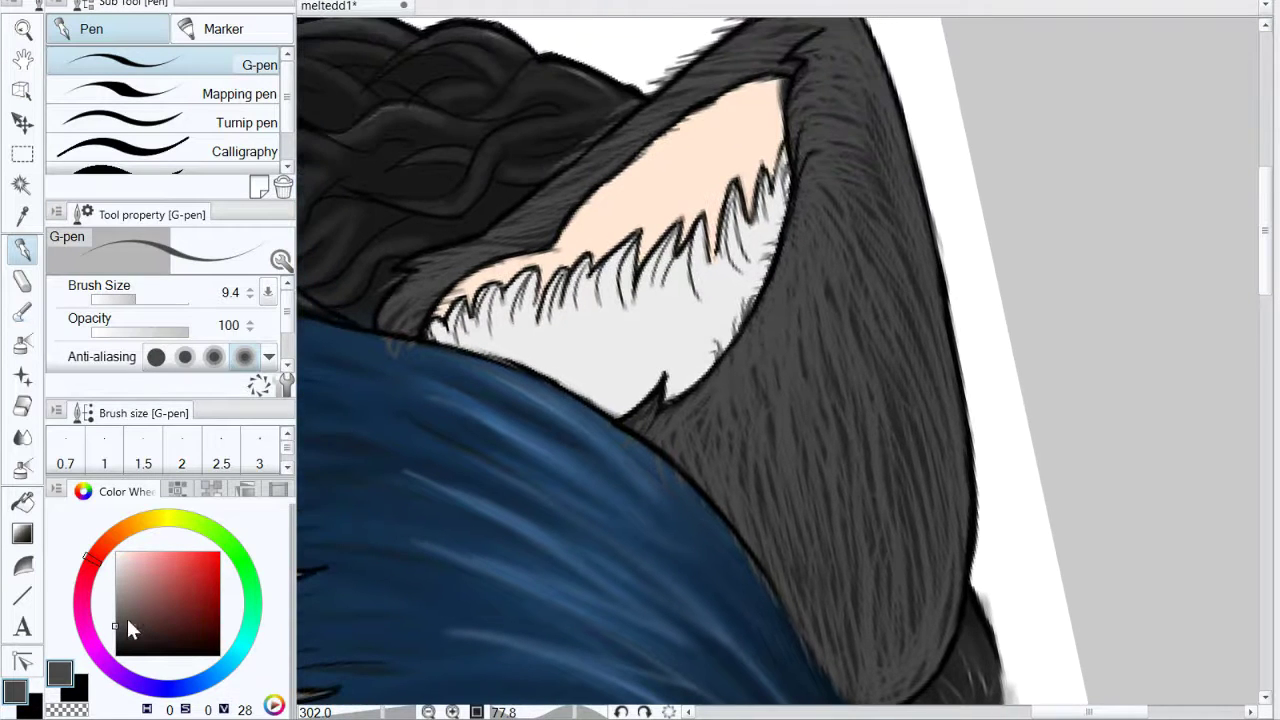
pyautogui.click(119, 634)
pyautogui.click(115, 628)
pyautogui.moveTo(663, 531); pyautogui.dragTo(630, 445)
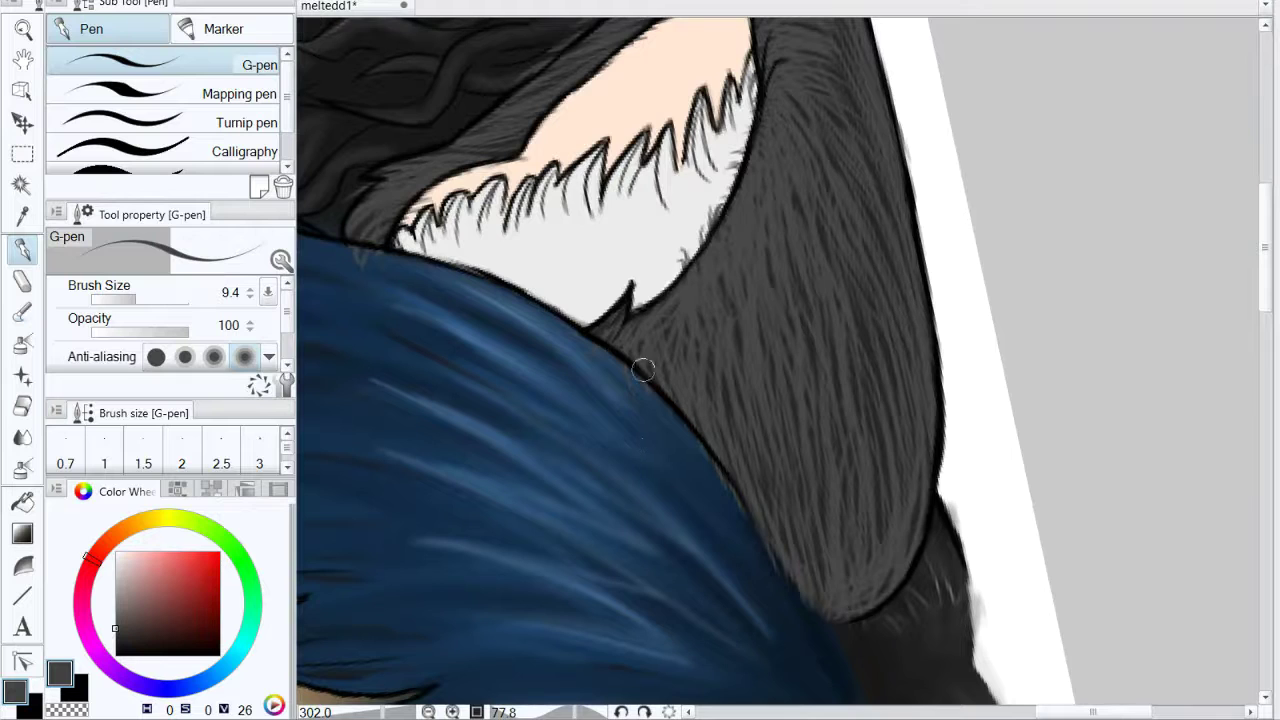
pyautogui.click(115, 640)
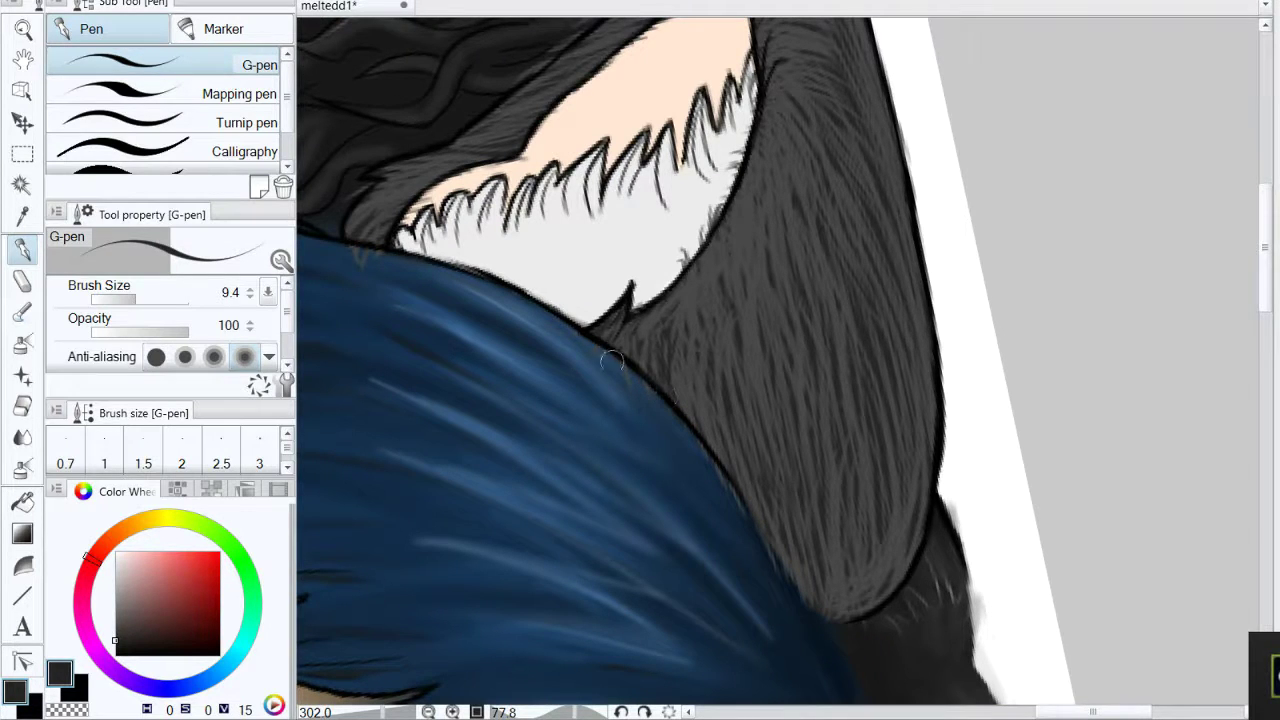
pyautogui.moveTo(614, 324); pyautogui.dragTo(628, 376)
pyautogui.moveTo(651, 322); pyautogui.dragTo(643, 367)
pyautogui.moveTo(672, 320)
pyautogui.mouseDown()
pyautogui.moveTo(653, 371)
pyautogui.moveTo(675, 383)
pyautogui.moveTo(637, 306)
pyautogui.mouseUp()
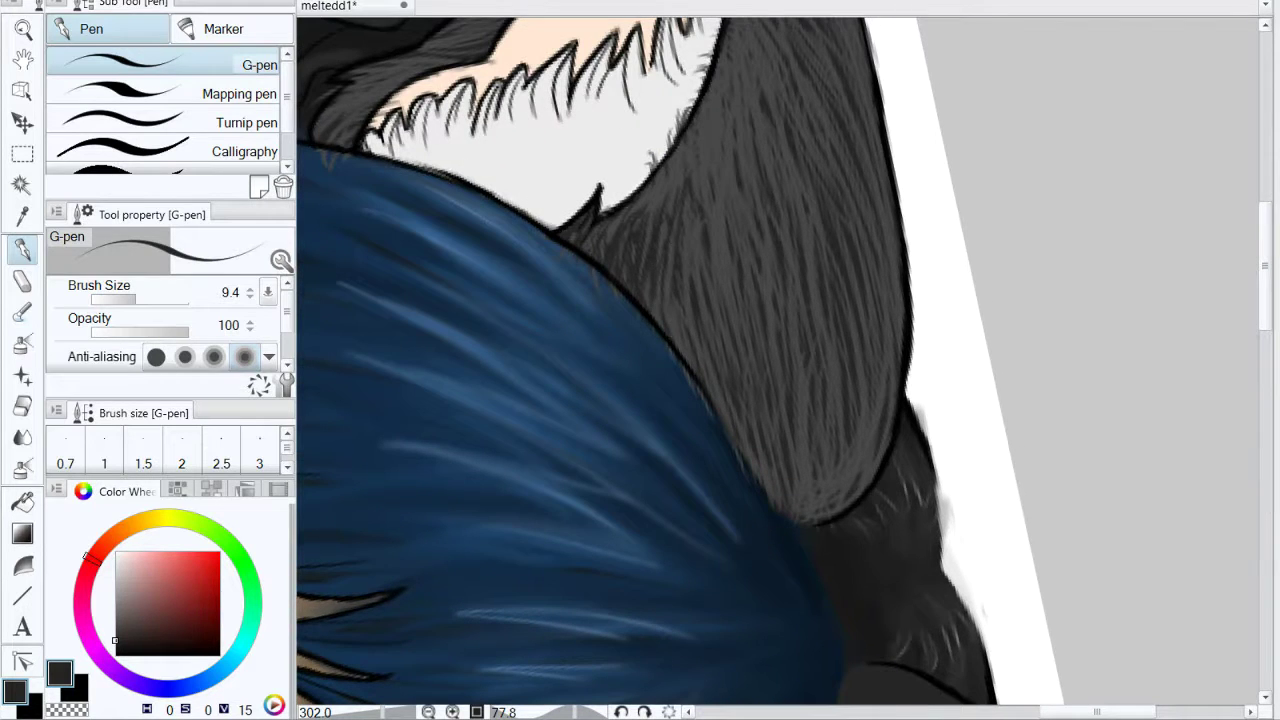
pyautogui.moveTo(670, 240); pyautogui.dragTo(661, 328)
pyautogui.moveTo(697, 266); pyautogui.dragTo(681, 354)
# Step: Continue the dark fur strokes along the blue hair down to the ear's rounded end
pyautogui.moveTo(772, 333); pyautogui.dragTo(759, 247)
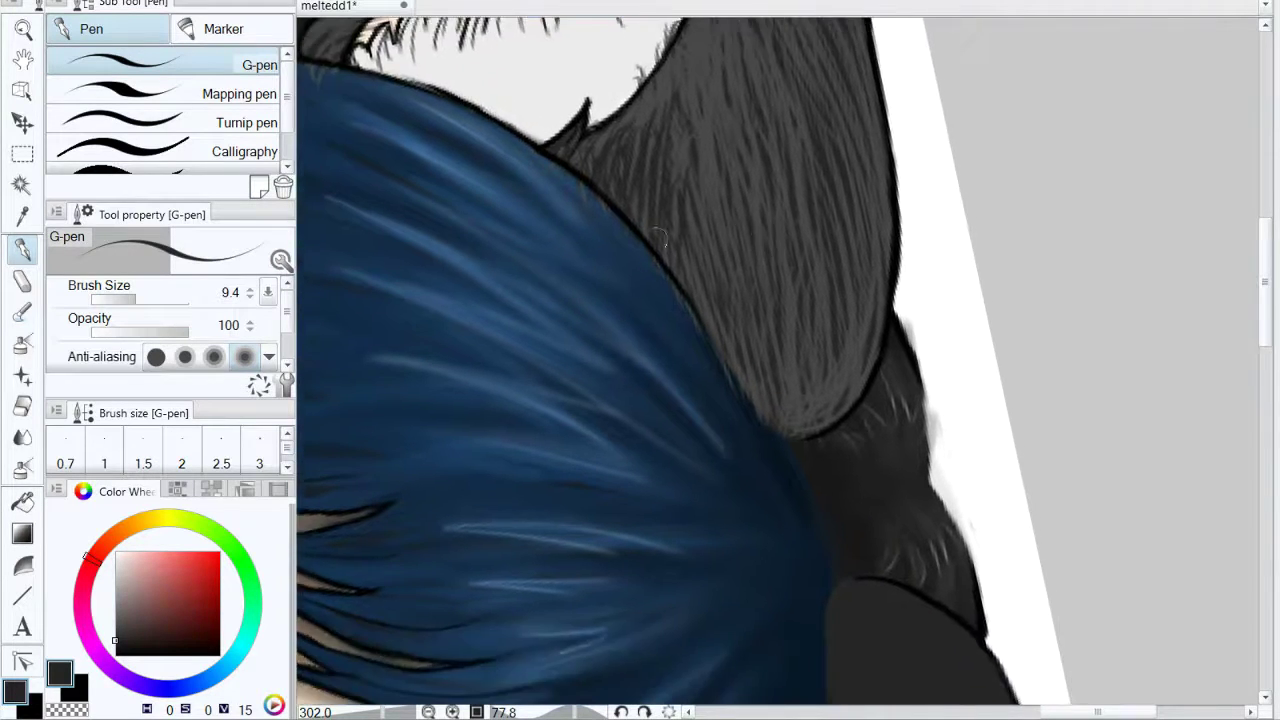
pyautogui.moveTo(707, 198); pyautogui.dragTo(696, 300)
pyautogui.moveTo(712, 238); pyautogui.dragTo(721, 334)
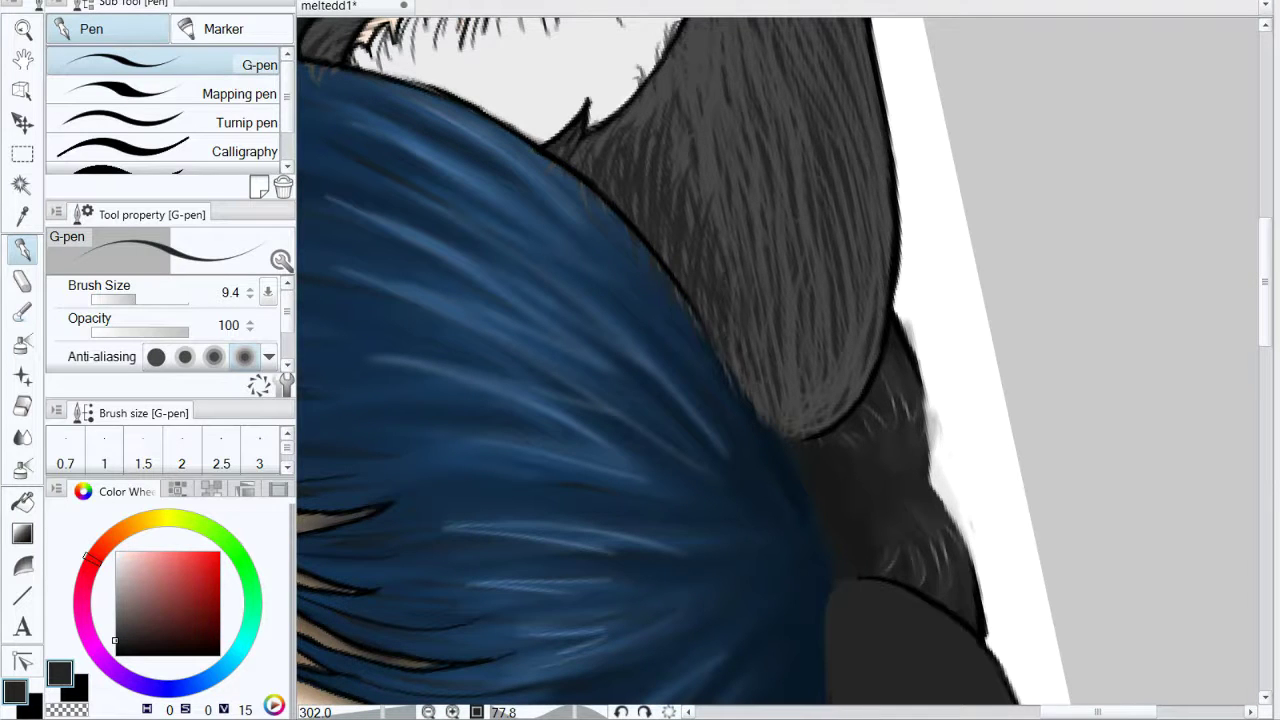
pyautogui.moveTo(764, 318); pyautogui.dragTo(755, 414)
pyautogui.moveTo(782, 340); pyautogui.dragTo(772, 408)
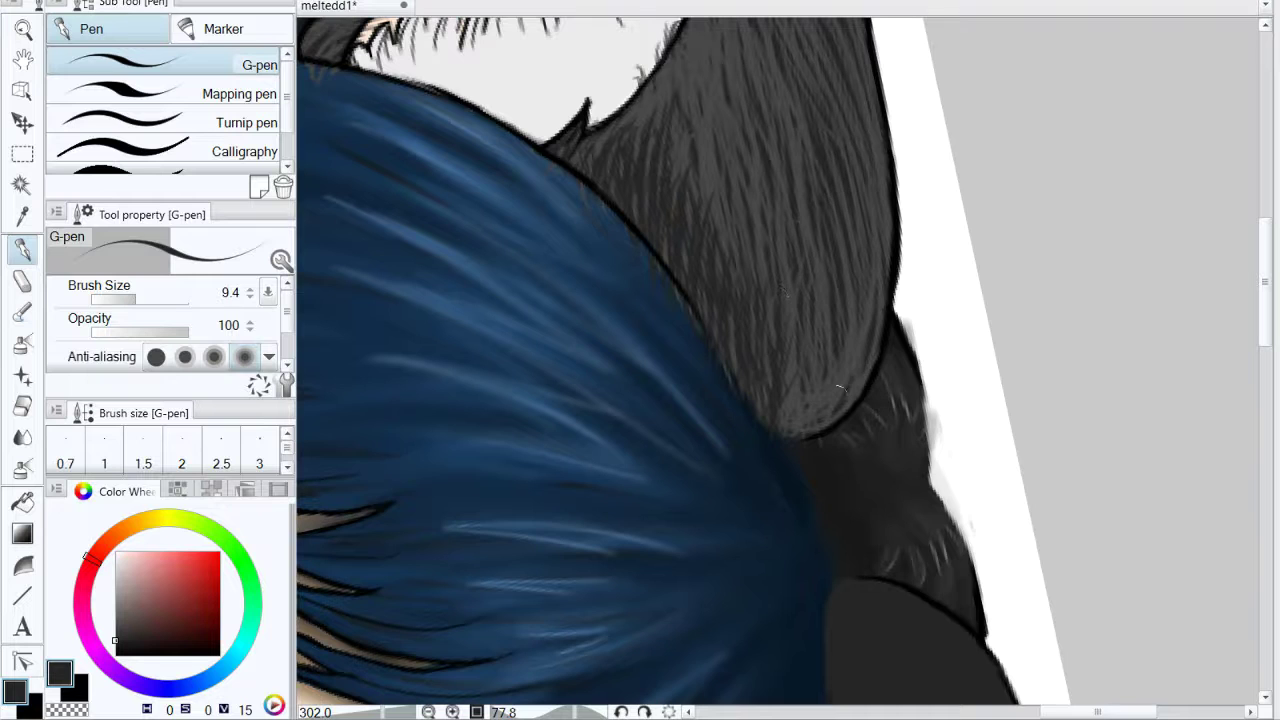
pyautogui.moveTo(840, 386); pyautogui.dragTo(776, 440)
pyautogui.moveTo(834, 360)
pyautogui.mouseDown()
pyautogui.moveTo(790, 436)
pyautogui.moveTo(784, 426)
pyautogui.mouseUp()
pyautogui.moveTo(814, 329); pyautogui.dragTo(780, 418)
# Step: Draw long dark fur strokes through the middle of the ear, beside the white inner fur
pyautogui.moveTo(874, 379); pyautogui.dragTo(843, 619)
pyautogui.moveTo(642, 295); pyautogui.dragTo(674, 452)
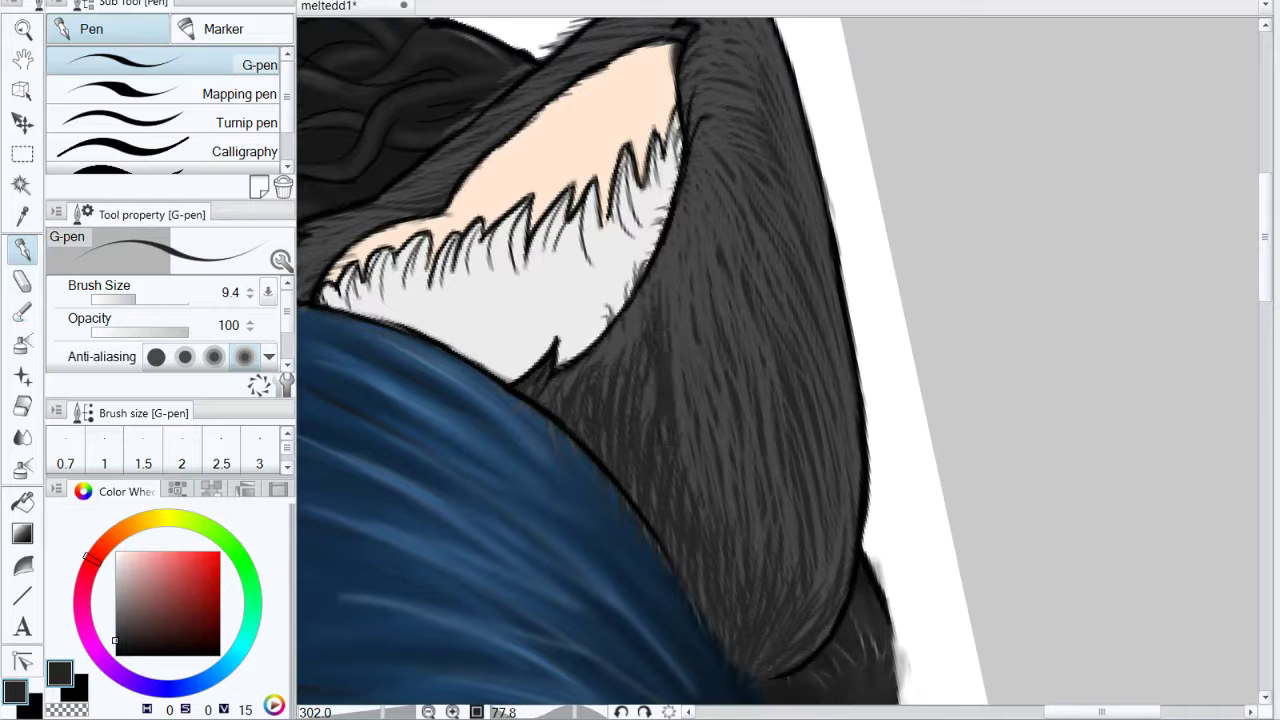
pyautogui.moveTo(680, 288); pyautogui.dragTo(694, 456)
pyautogui.moveTo(700, 370); pyautogui.dragTo(714, 506)
pyautogui.moveTo(690, 284); pyautogui.dragTo(704, 351)
pyautogui.moveTo(740, 316); pyautogui.dragTo(757, 502)
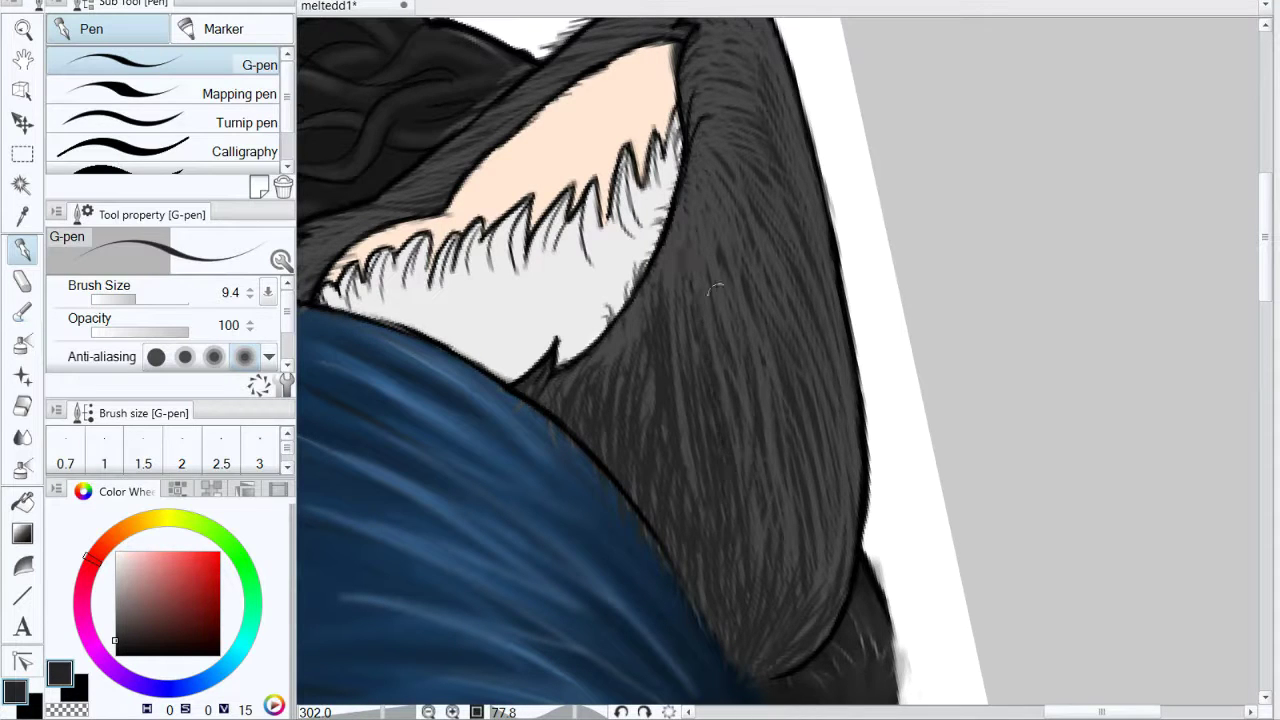
# Step: Spread the dark fur strokes across the lower ear towards its outer edge
pyautogui.moveTo(754, 356)
pyautogui.mouseDown()
pyautogui.moveTo(768, 558)
pyautogui.moveTo(786, 542)
pyautogui.mouseUp()
pyautogui.moveTo(786, 472); pyautogui.dragTo(793, 523)
pyautogui.moveTo(810, 418)
pyautogui.mouseDown()
pyautogui.moveTo(830, 586)
pyautogui.moveTo(864, 548)
pyautogui.mouseUp()
pyautogui.moveTo(832, 406); pyautogui.dragTo(856, 512)
pyautogui.moveTo(770, 464); pyautogui.dragTo(773, 528)
pyautogui.moveTo(744, 428); pyautogui.dragTo(756, 544)
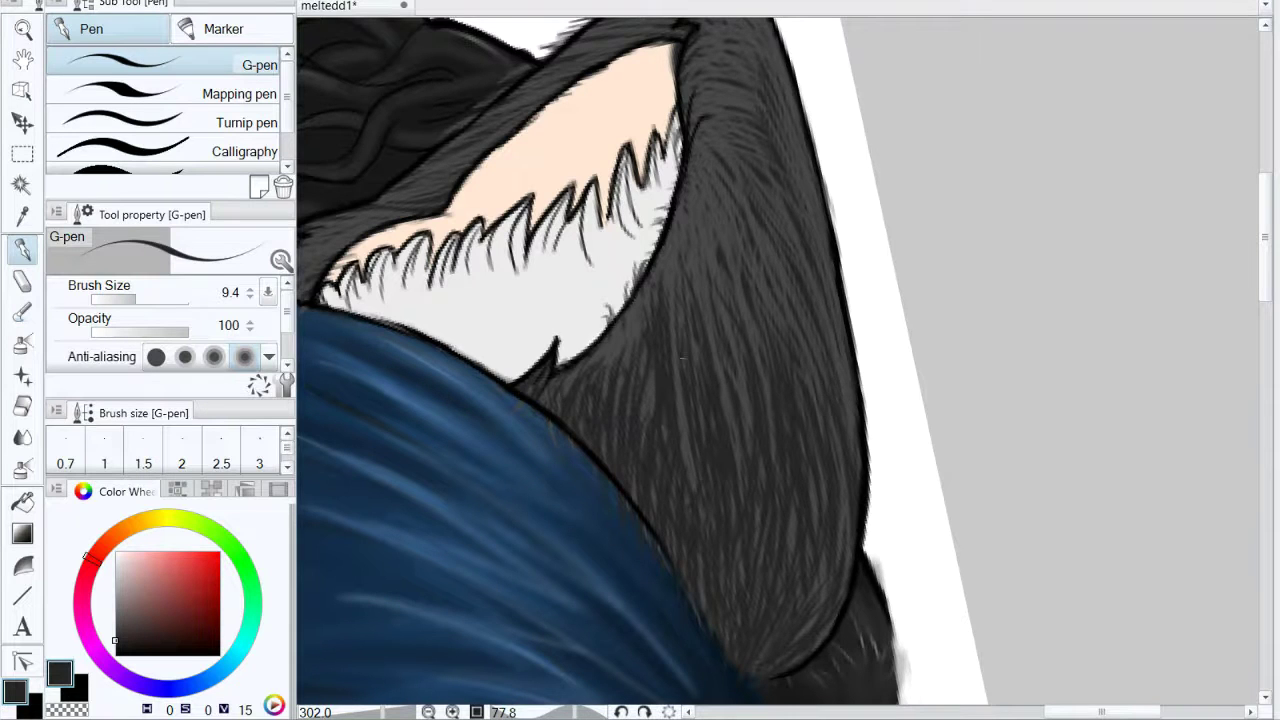
# Step: Draw dark fur strokes along the inner-ear border, working upwards towards the ear's tip
pyautogui.moveTo(719, 290); pyautogui.dragTo(667, 345)
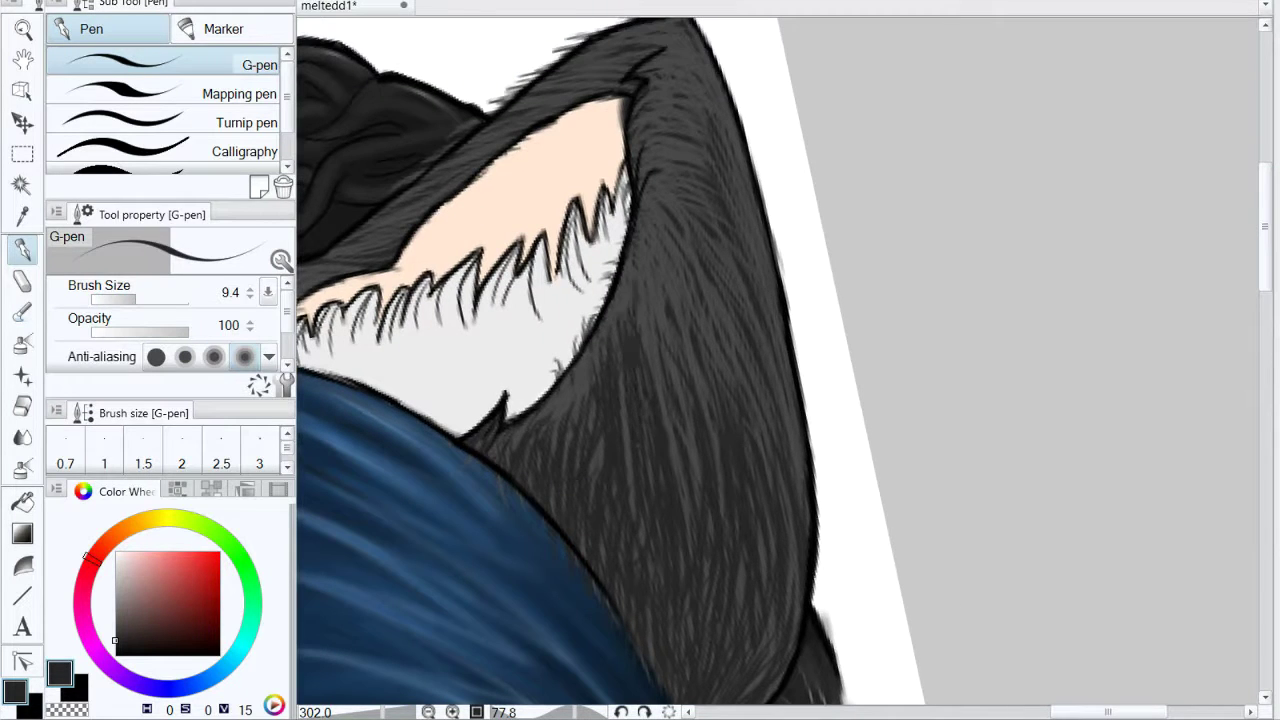
pyautogui.moveTo(636, 290); pyautogui.dragTo(657, 363)
pyautogui.moveTo(650, 252); pyautogui.dragTo(668, 372)
pyautogui.moveTo(645, 196); pyautogui.dragTo(680, 345)
pyautogui.moveTo(670, 222); pyautogui.dragTo(694, 306)
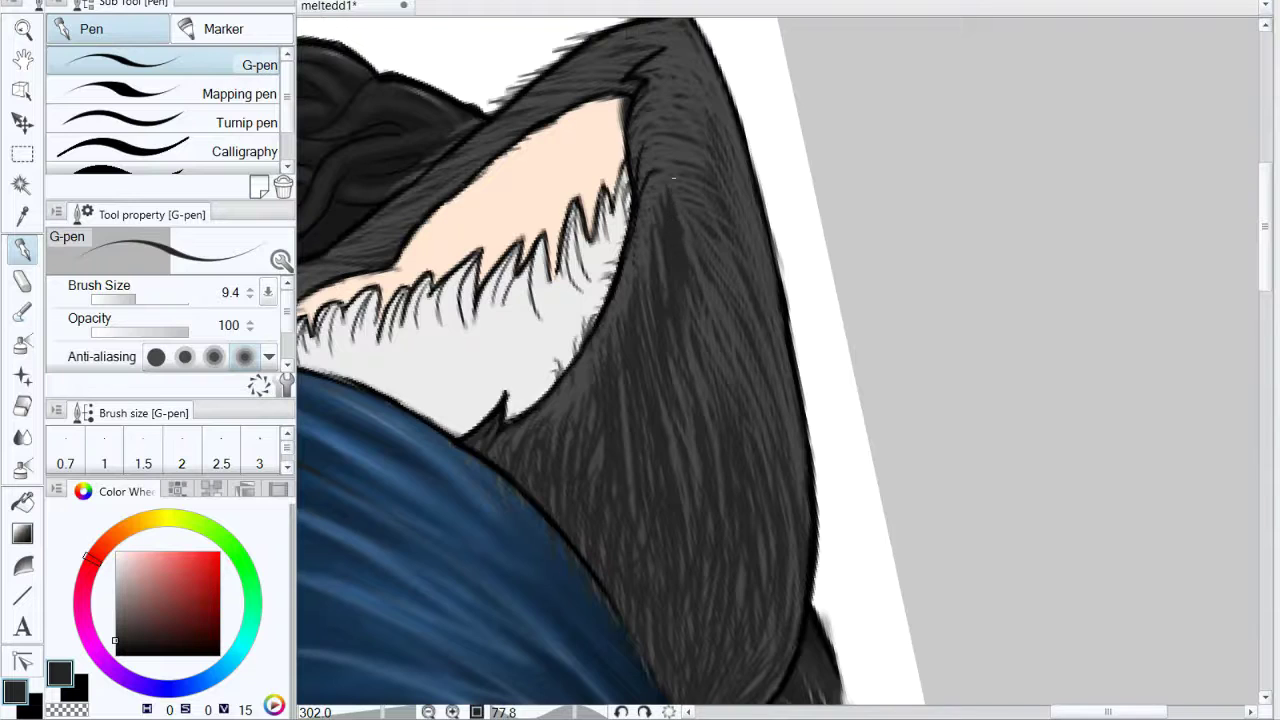
pyautogui.moveTo(673, 178); pyautogui.dragTo(670, 288)
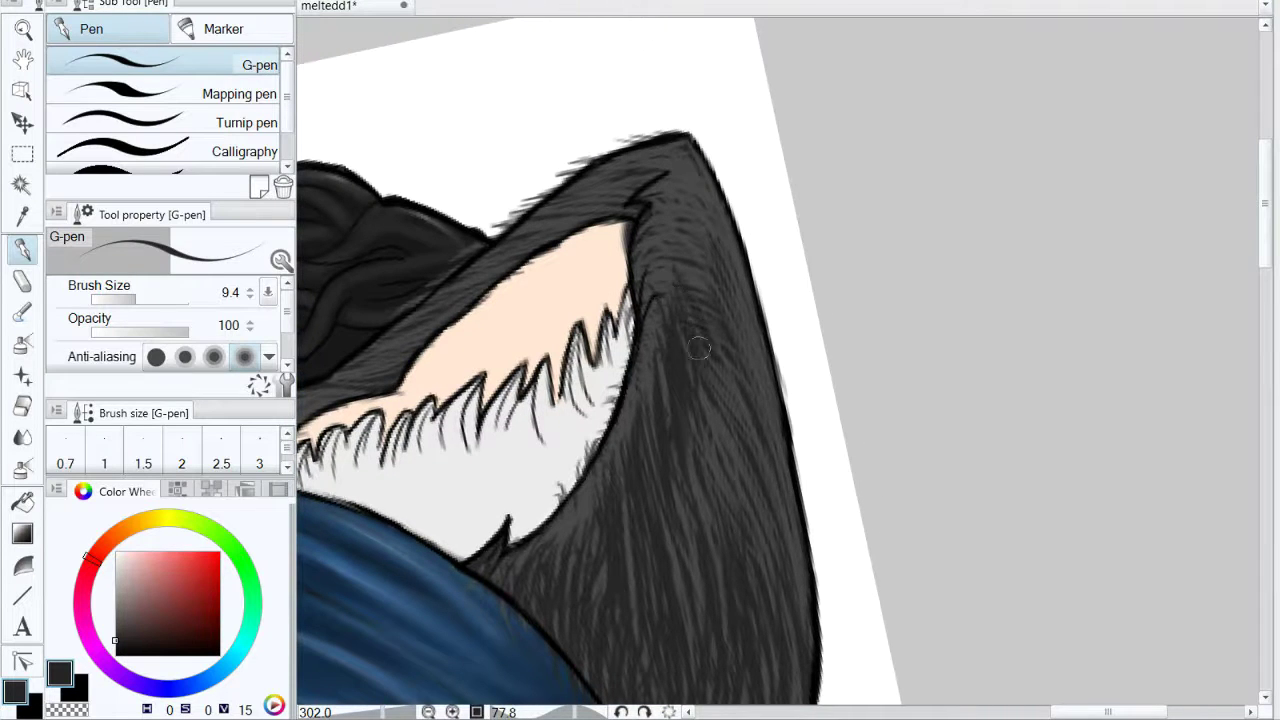
# Step: Add short dark fur strokes around the ear's tip and just under its upper outline
pyautogui.moveTo(672, 218)
pyautogui.mouseDown()
pyautogui.moveTo(707, 280)
pyautogui.moveTo(710, 250)
pyautogui.mouseUp()
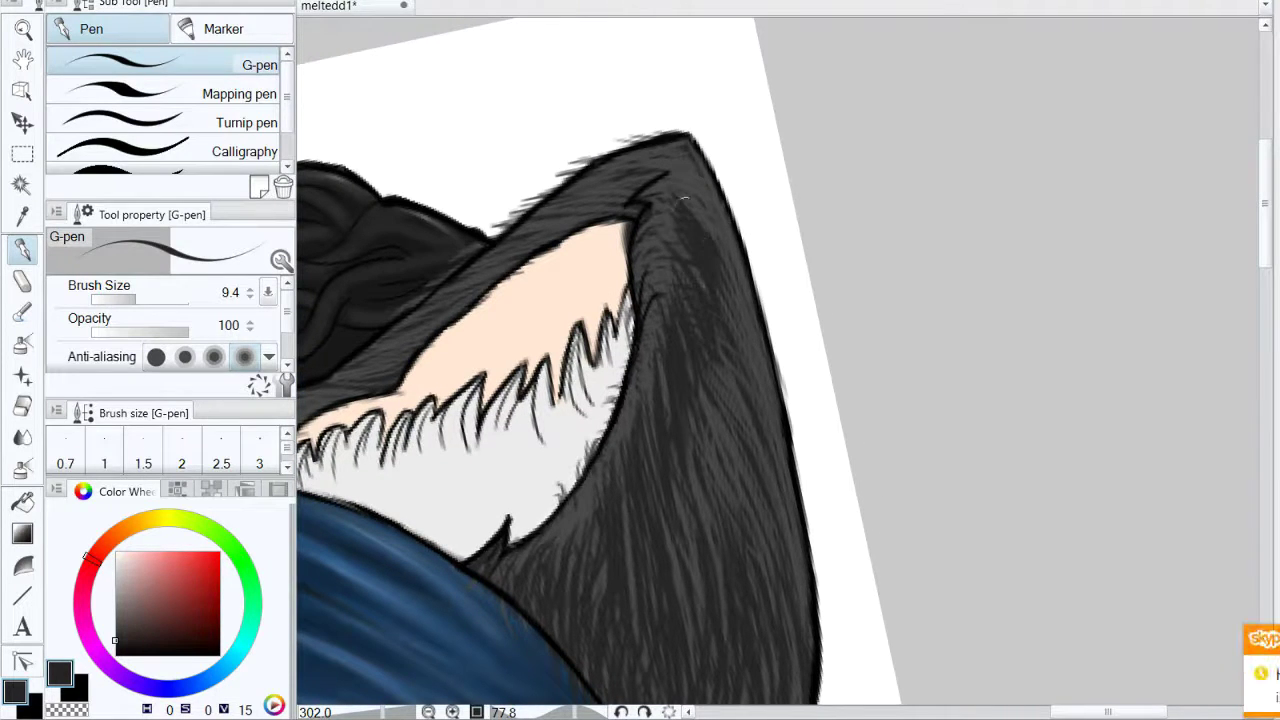
pyautogui.moveTo(678, 192); pyautogui.dragTo(708, 236)
pyautogui.moveTo(660, 171); pyautogui.dragTo(693, 186)
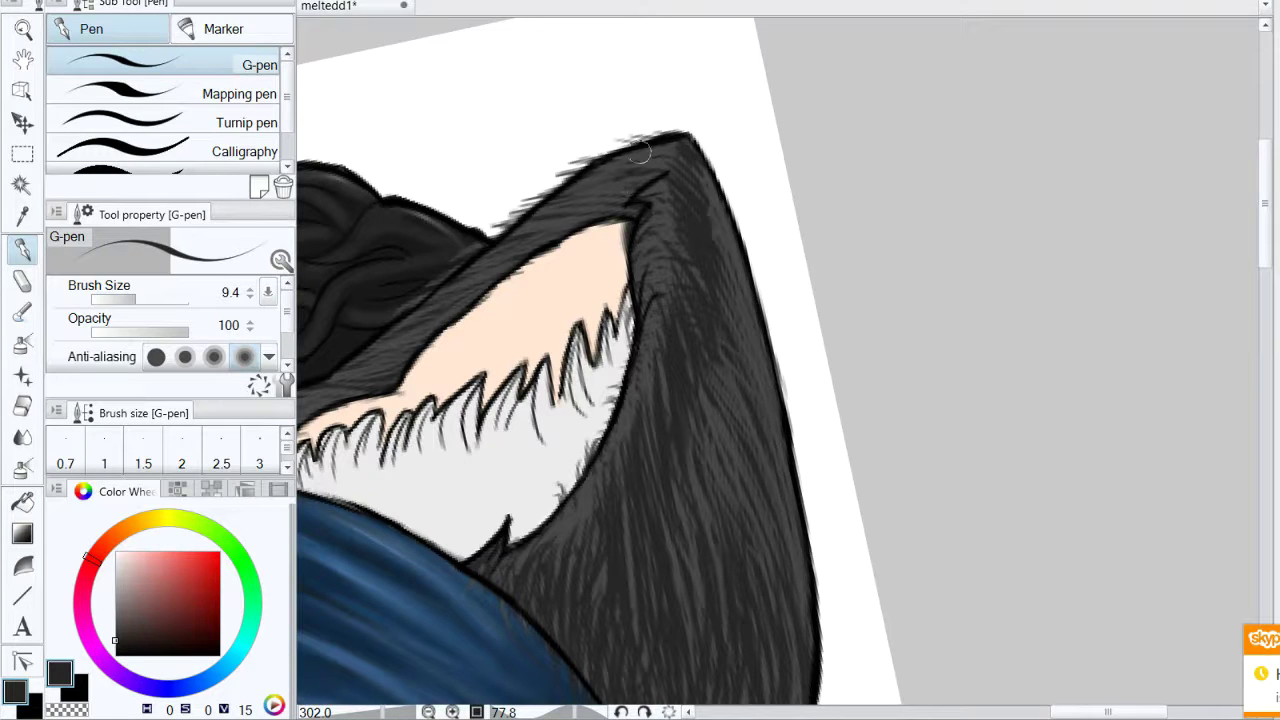
pyautogui.moveTo(636, 148); pyautogui.dragTo(657, 145)
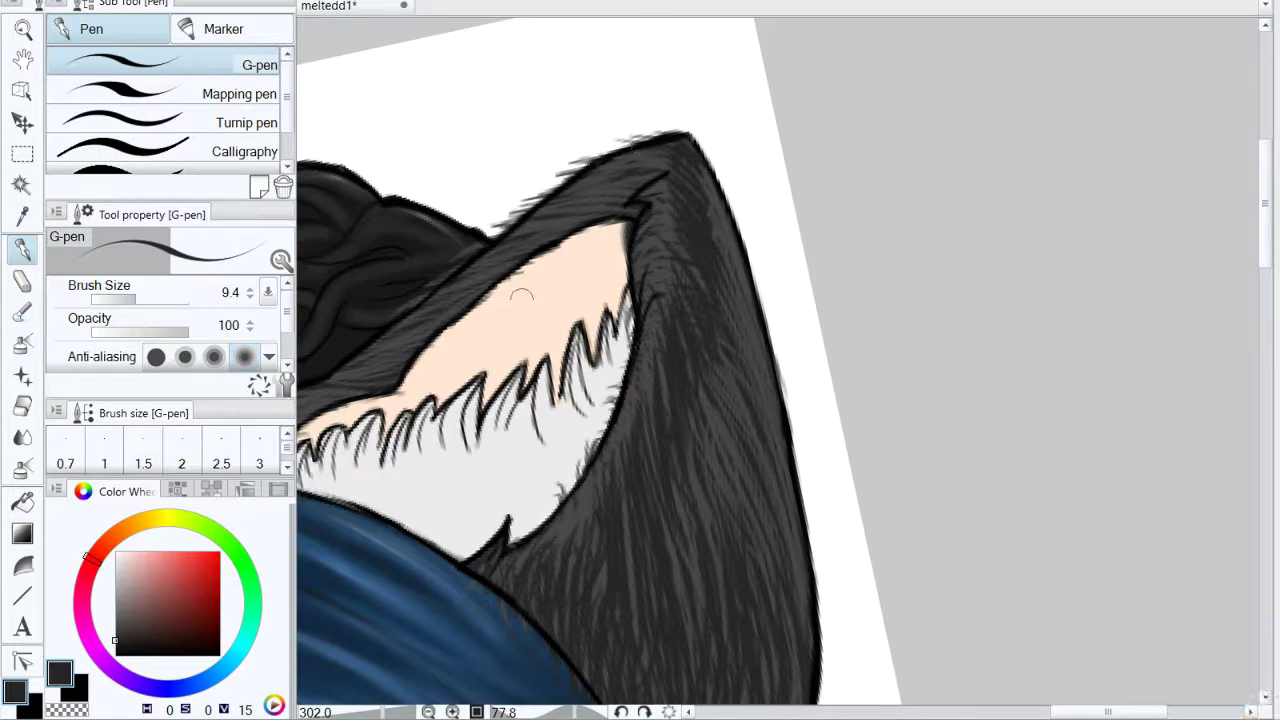
# Step: Break up the grey fur in the centre of the ear with more dark strokes
pyautogui.moveTo(716, 396); pyautogui.dragTo(645, 254)
pyautogui.moveTo(743, 299); pyautogui.dragTo(706, 354)
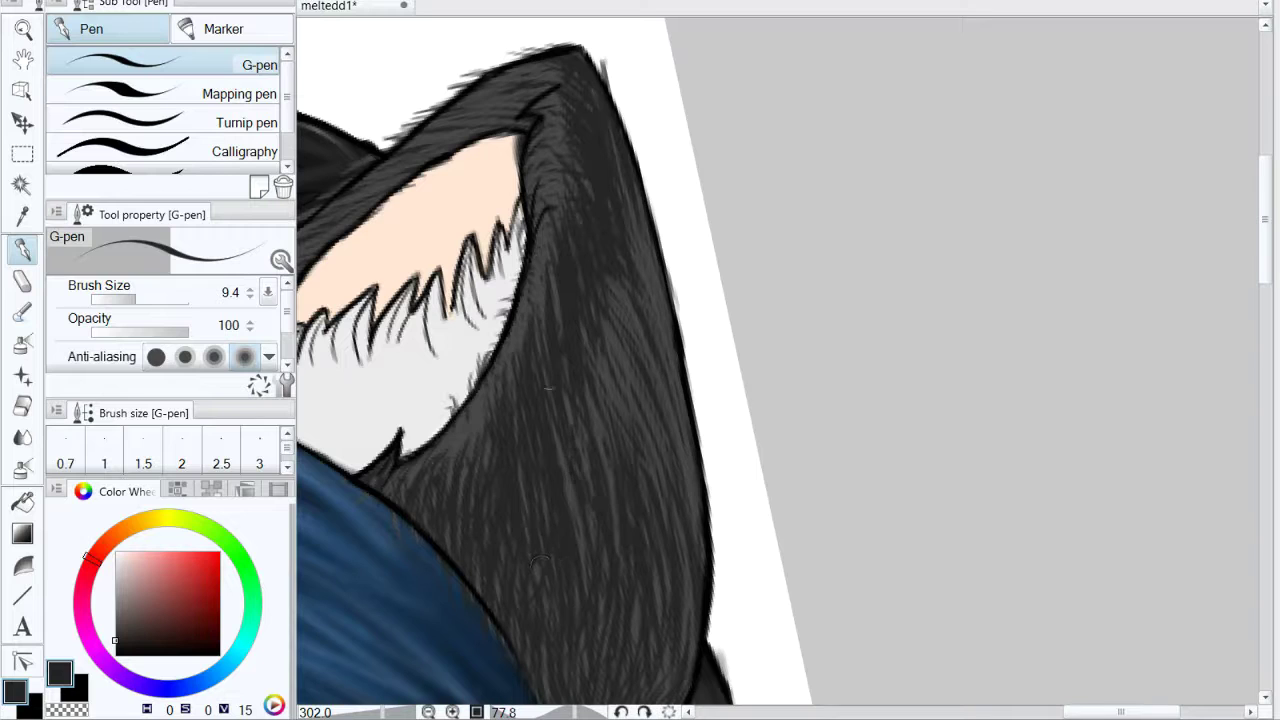
pyautogui.moveTo(584, 463); pyautogui.dragTo(595, 497)
pyautogui.moveTo(584, 386); pyautogui.dragTo(608, 470)
pyautogui.moveTo(608, 354); pyautogui.dragTo(594, 406)
pyautogui.moveTo(622, 360); pyautogui.dragTo(606, 416)
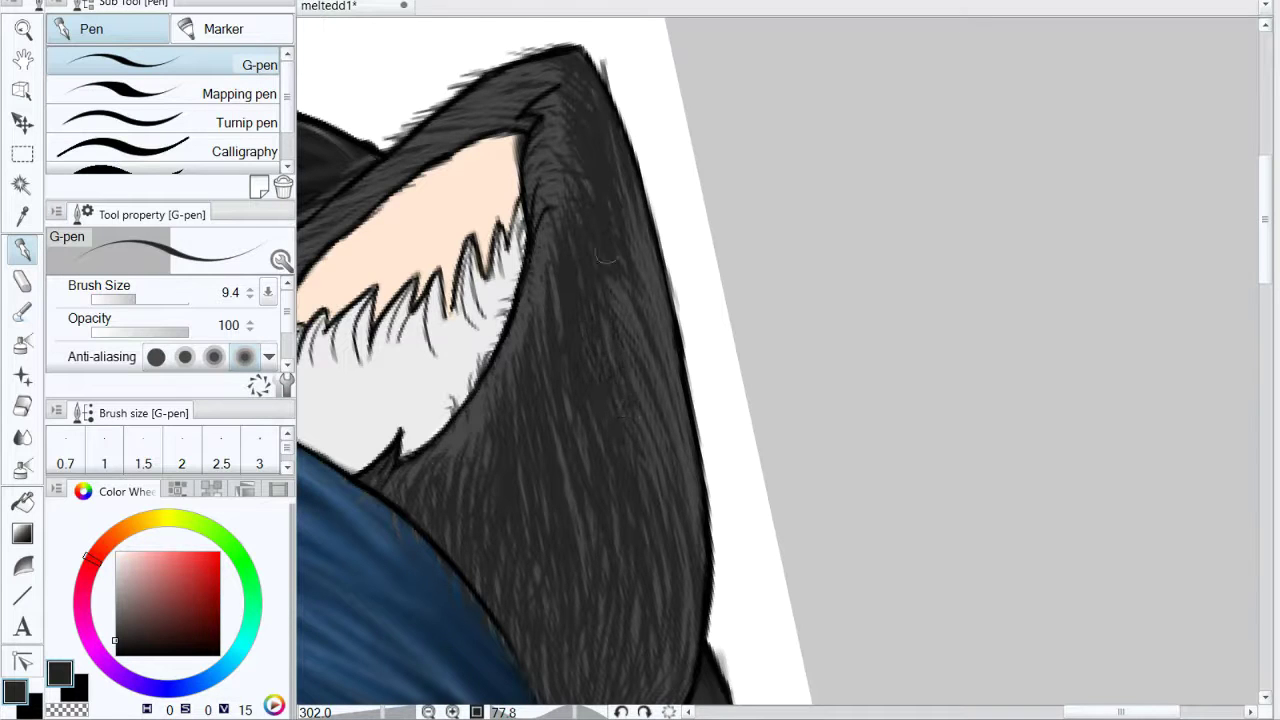
# Step: Layer dark fur strokes along the ear's outer edge, from below the tip down to the lower half
pyautogui.moveTo(628, 282); pyautogui.dragTo(614, 394)
pyautogui.moveTo(640, 298); pyautogui.dragTo(624, 350)
pyautogui.moveTo(631, 228); pyautogui.dragTo(662, 331)
pyautogui.moveTo(680, 378); pyautogui.dragTo(686, 416)
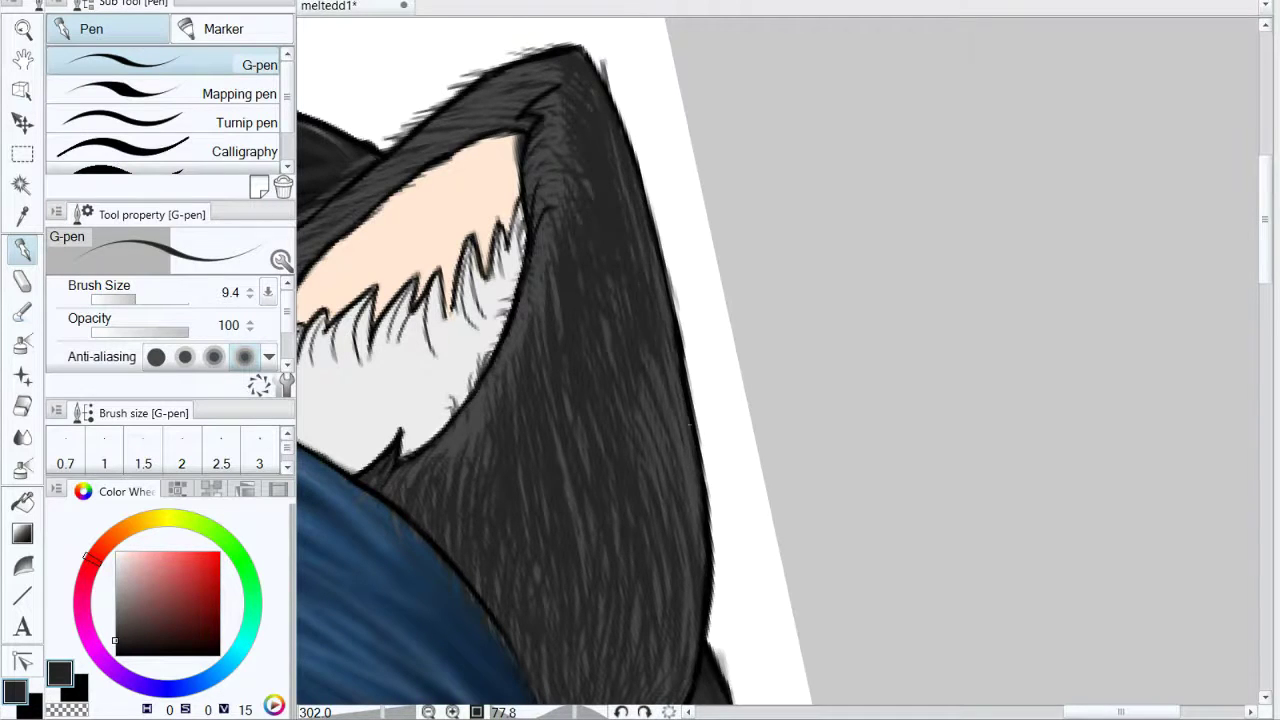
pyautogui.moveTo(608, 349); pyautogui.dragTo(604, 194)
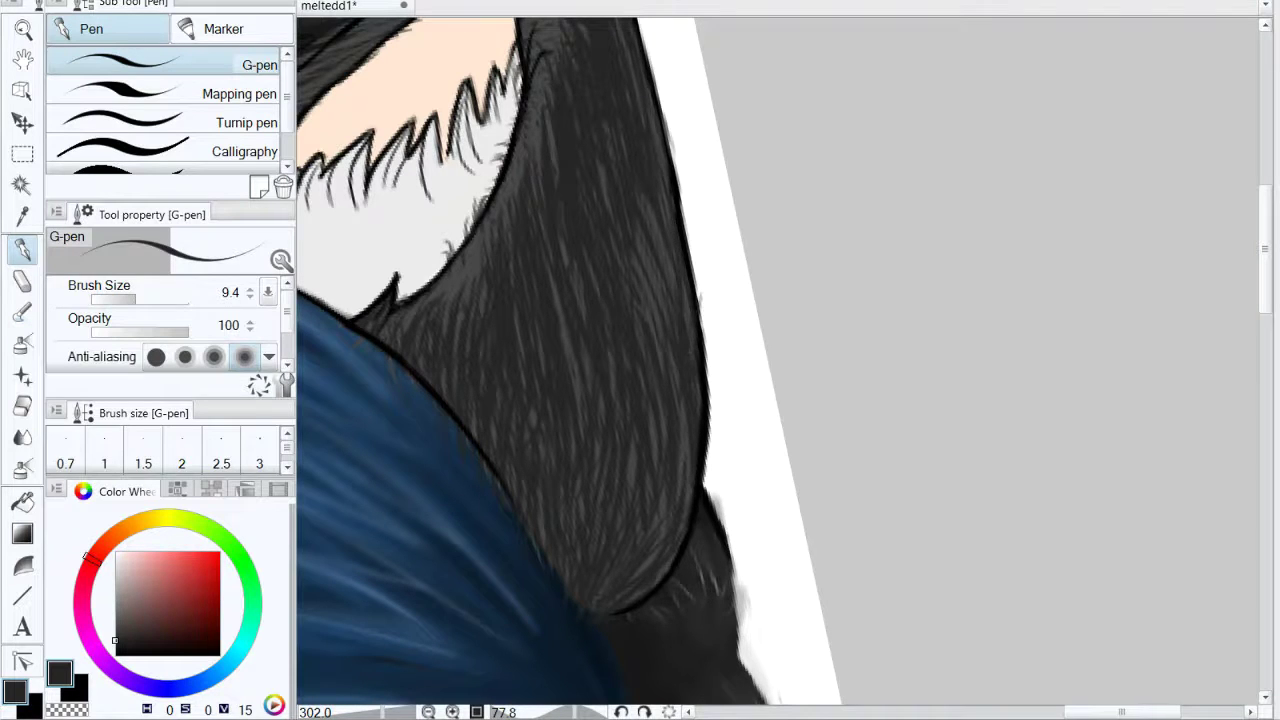
pyautogui.moveTo(656, 258); pyautogui.dragTo(662, 348)
pyautogui.moveTo(632, 216); pyautogui.dragTo(652, 338)
# Step: Set the drawing colour to near-black with value 3 and draw shadow strokes where the ear meets the blue hair
pyautogui.moveTo(557, 358)
pyautogui.mouseDown()
pyautogui.moveTo(669, 509)
pyautogui.moveTo(836, 460)
pyautogui.mouseUp()
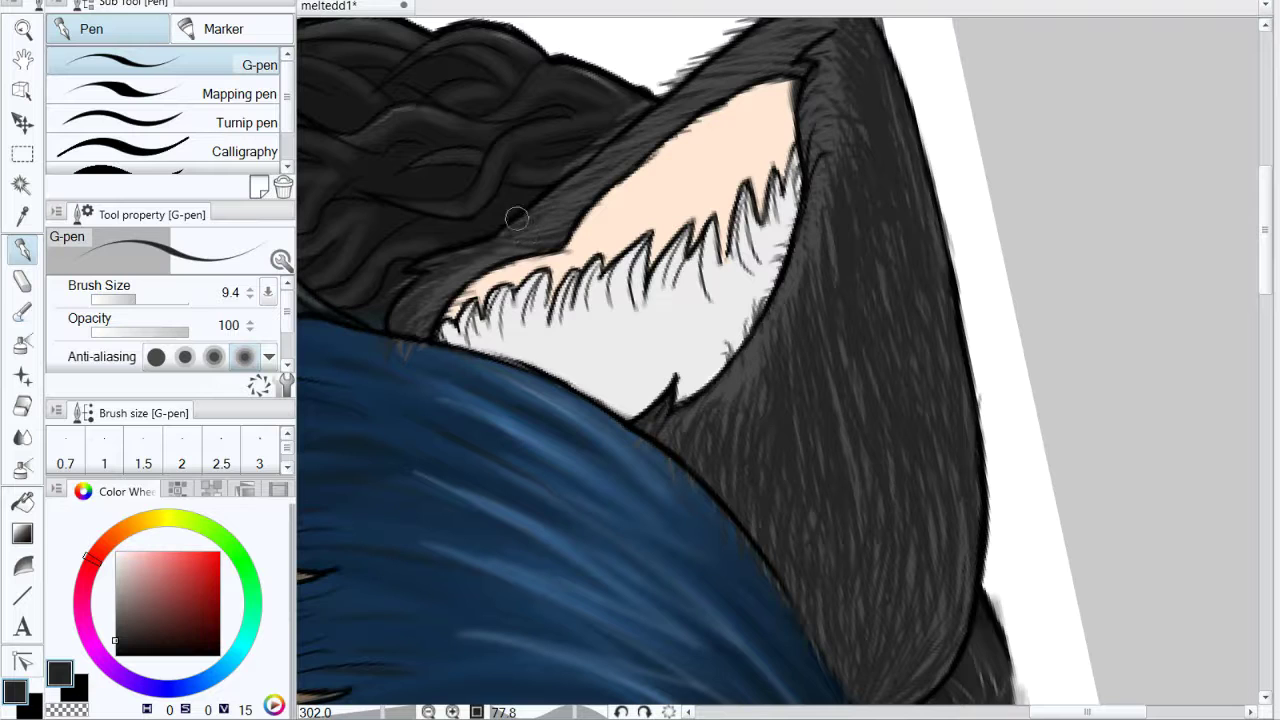
pyautogui.moveTo(747, 235); pyautogui.dragTo(642, 325)
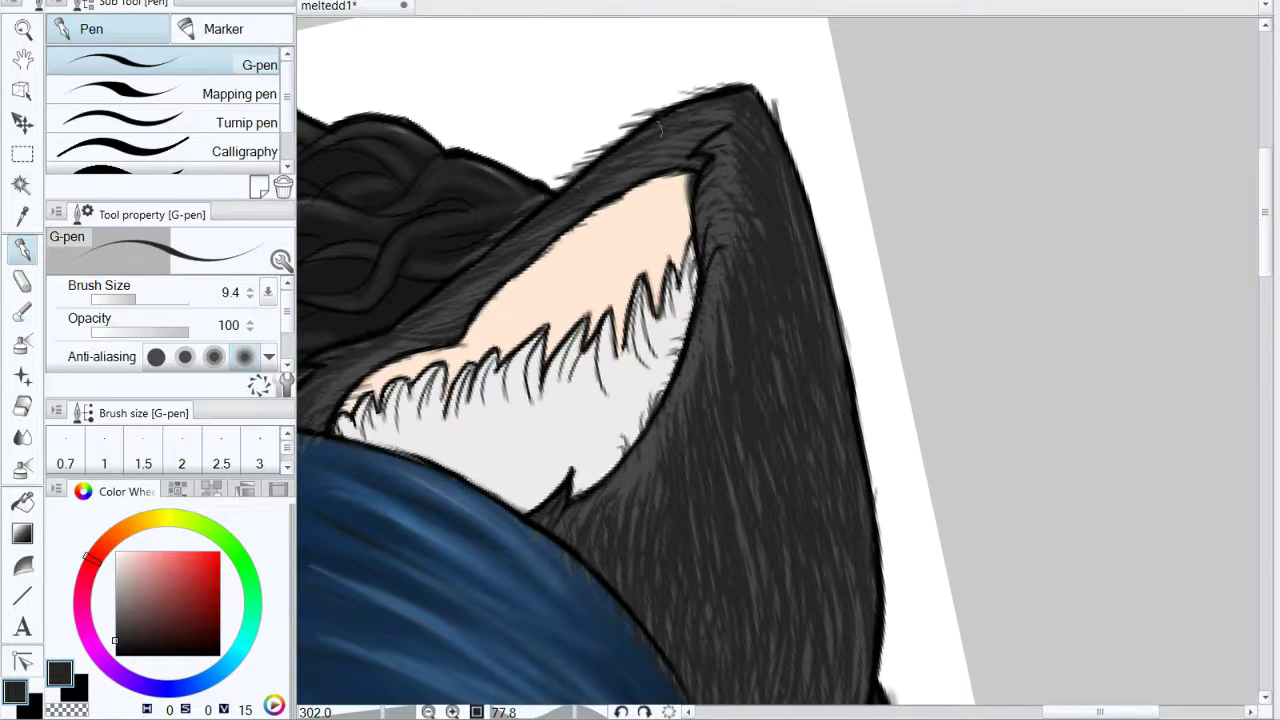
pyautogui.moveTo(714, 410); pyautogui.dragTo(769, 173)
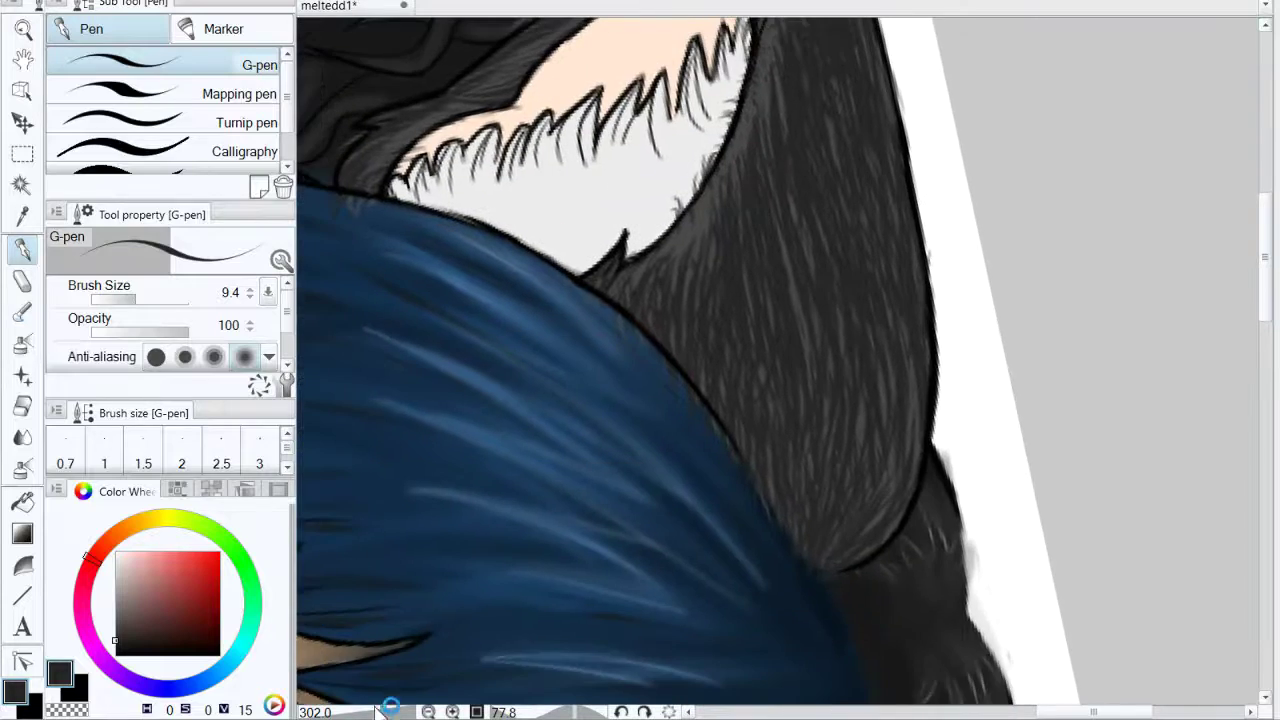
pyautogui.moveTo(377, 711)
pyautogui.mouseDown()
pyautogui.moveTo(357, 711)
pyautogui.moveTo(389, 711)
pyautogui.mouseUp()
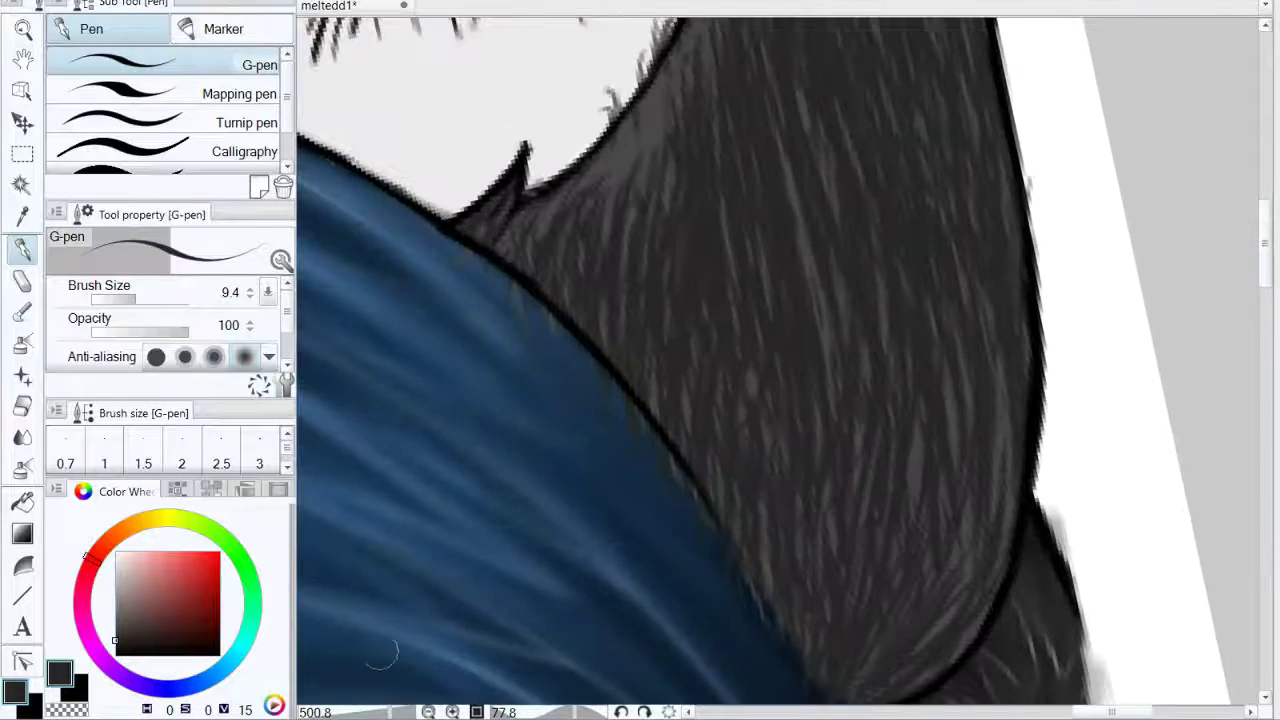
pyautogui.moveTo(130, 650); pyautogui.dragTo(105, 665)
pyautogui.moveTo(719, 372); pyautogui.dragTo(715, 352)
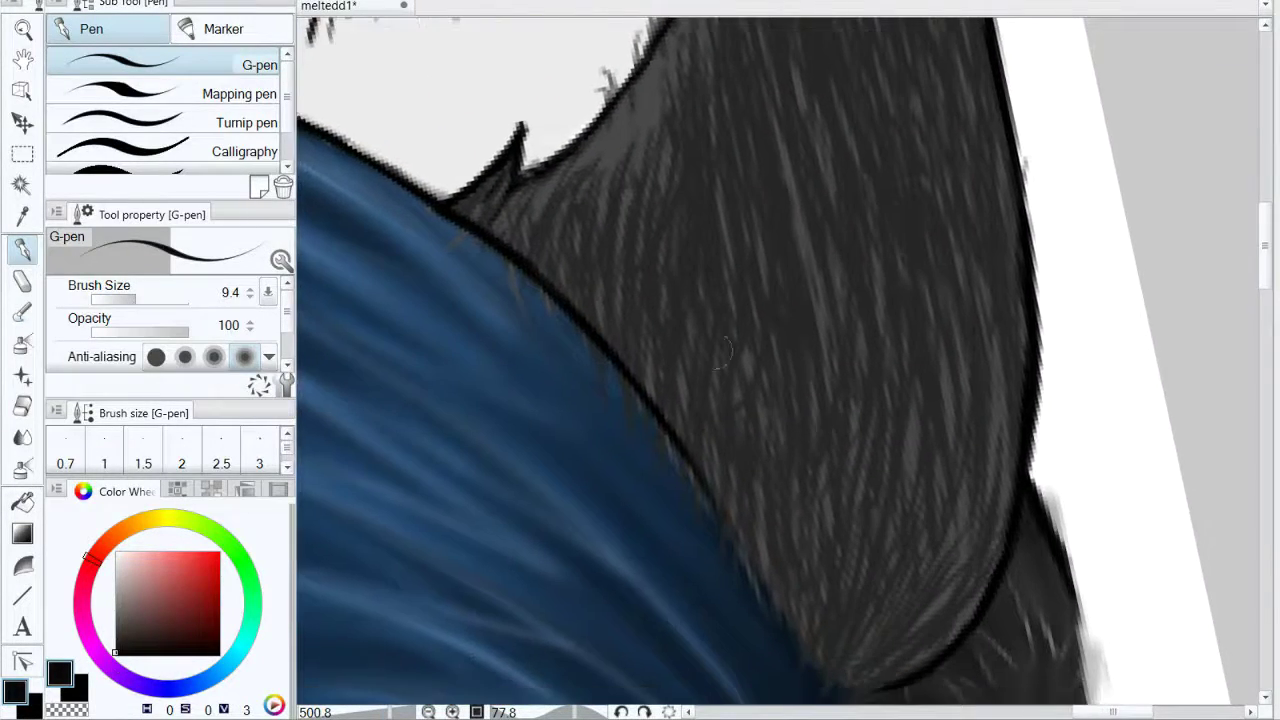
pyautogui.moveTo(559, 302)
pyautogui.mouseDown()
pyautogui.moveTo(573, 260)
pyautogui.moveTo(590, 268)
pyautogui.mouseUp()
pyautogui.moveTo(602, 346); pyautogui.dragTo(617, 268)
pyautogui.moveTo(624, 366); pyautogui.dragTo(634, 284)
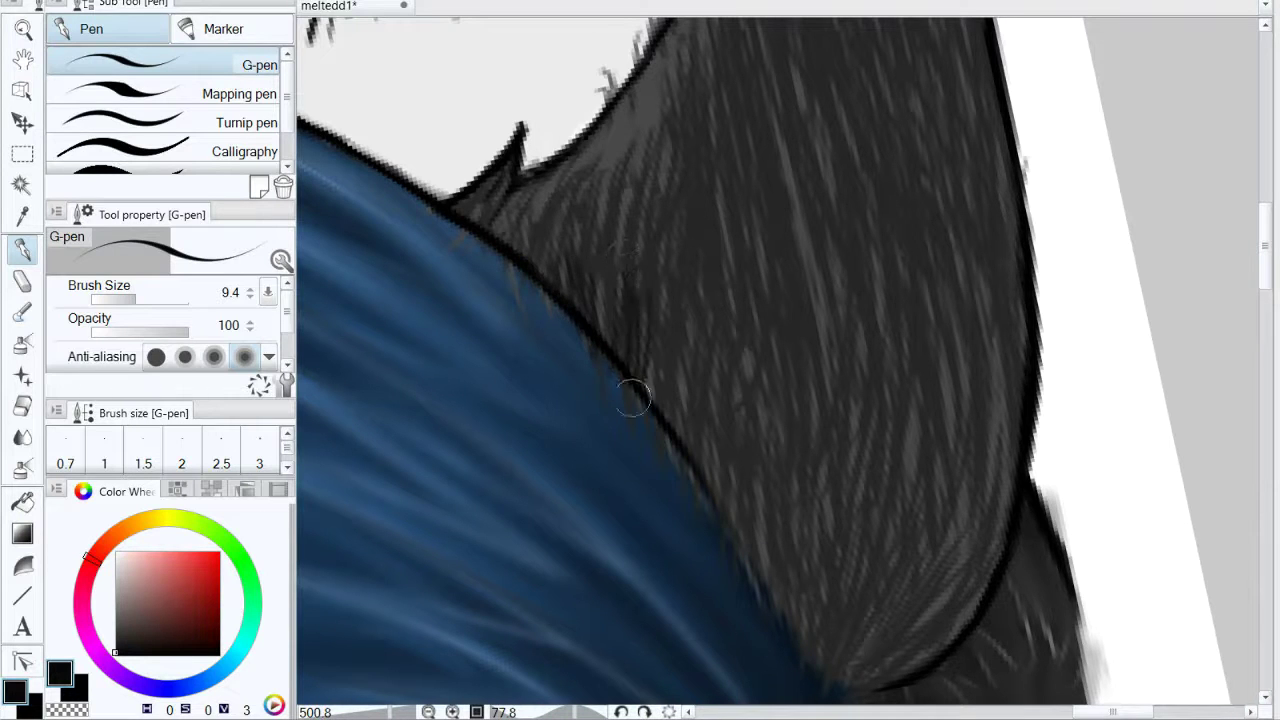
pyautogui.moveTo(640, 394); pyautogui.dragTo(661, 290)
pyautogui.moveTo(682, 418)
pyautogui.mouseDown()
pyautogui.moveTo(692, 312)
pyautogui.moveTo(772, 564)
pyautogui.mouseUp()
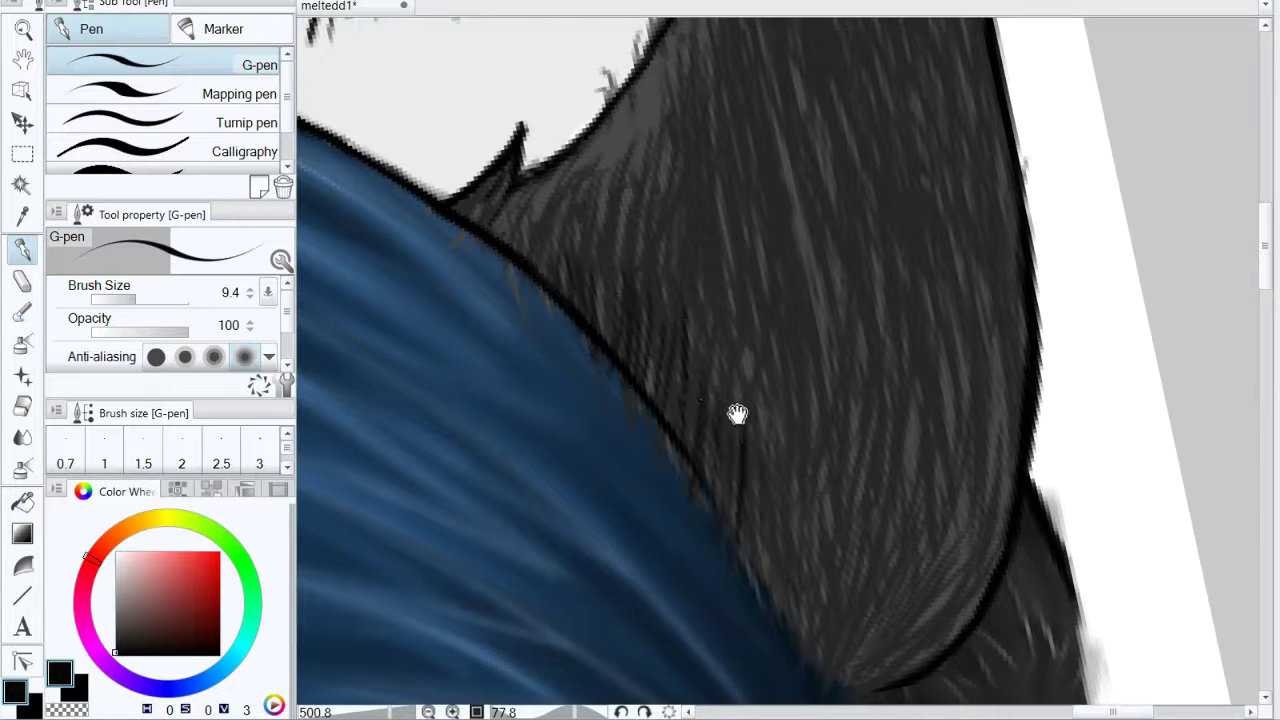
# Step: Continue the near-black G-pen shadow strokes along the blue hair towards the ear's rounded end
pyautogui.scroll(-1, 737, 413)
pyautogui.scroll(-1, 285, 97)
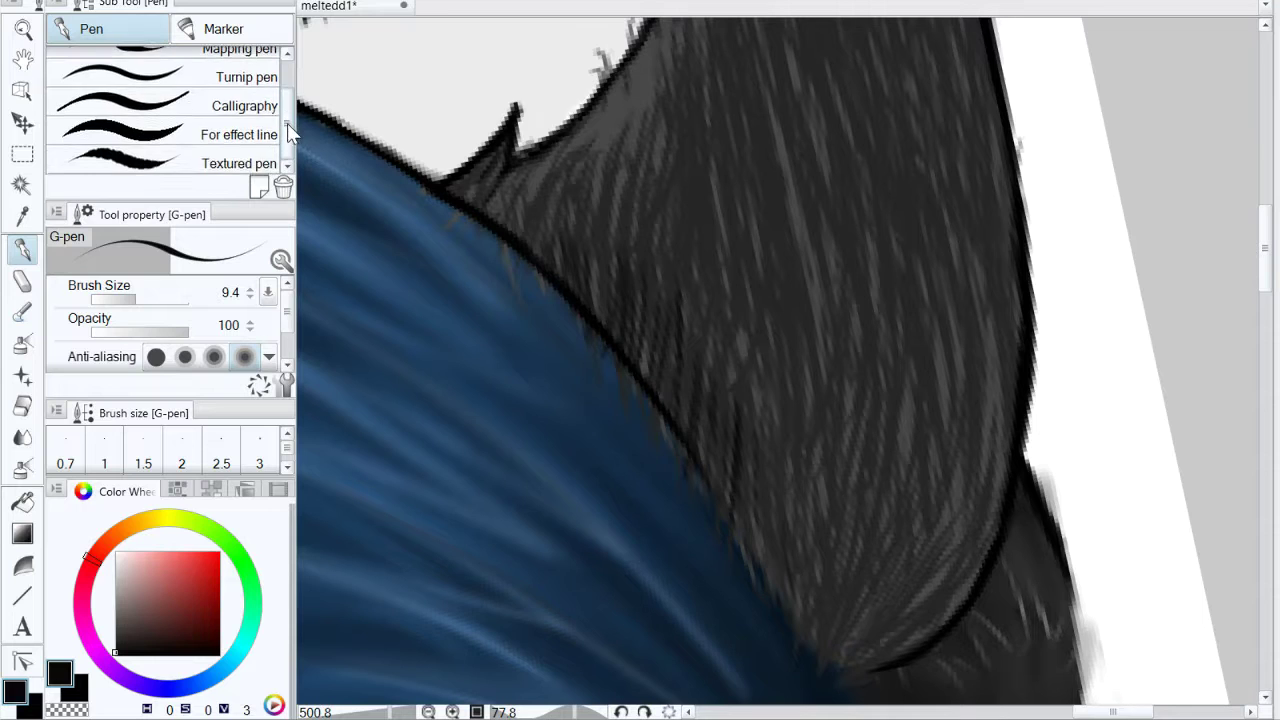
pyautogui.scroll(1, 285, 97)
pyautogui.moveTo(750, 420)
pyautogui.mouseDown()
pyautogui.moveTo(732, 540)
pyautogui.moveTo(750, 546)
pyautogui.mouseUp()
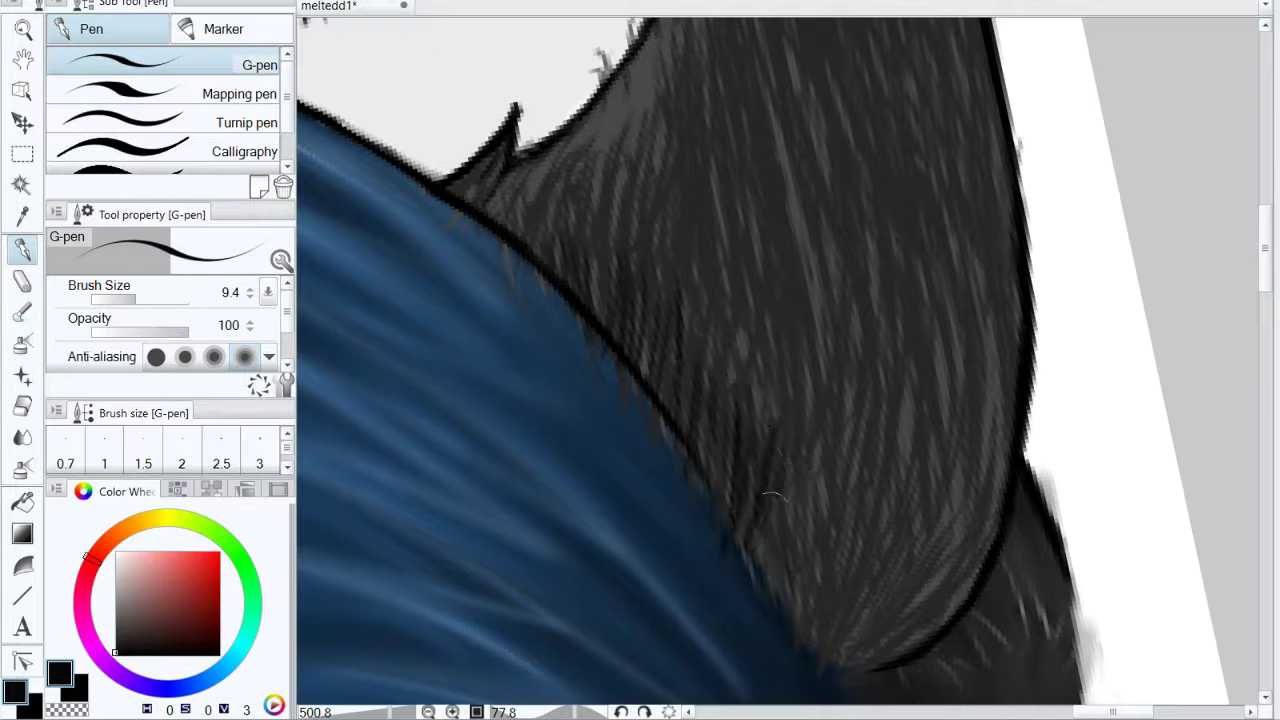
pyautogui.moveTo(792, 466); pyautogui.dragTo(754, 572)
pyautogui.moveTo(808, 482)
pyautogui.mouseDown()
pyautogui.moveTo(768, 604)
pyautogui.moveTo(790, 588)
pyautogui.mouseUp()
# Step: Rotate the canvas to about -77.8 degrees and shade the ear's rounded end with near-black curved fur strokes
pyautogui.moveTo(850, 498)
pyautogui.mouseDown()
pyautogui.moveTo(875, 570)
pyautogui.moveTo(916, 575)
pyautogui.moveTo(854, 651)
pyautogui.moveTo(942, 529)
pyautogui.mouseUp()
pyautogui.moveTo(578, 712); pyautogui.dragTo(523, 712)
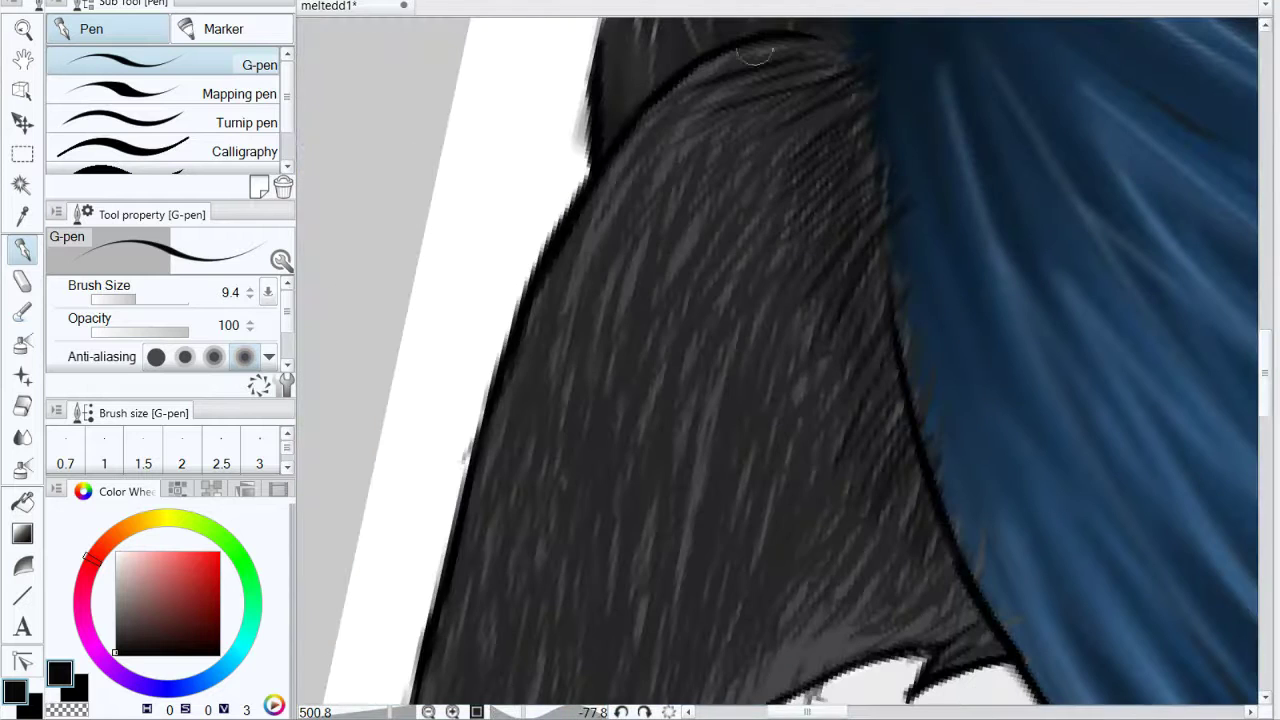
pyautogui.moveTo(774, 62)
pyautogui.mouseDown()
pyautogui.moveTo(700, 78)
pyautogui.moveTo(738, 60)
pyautogui.mouseUp()
pyautogui.moveTo(826, 62)
pyautogui.mouseDown()
pyautogui.moveTo(714, 134)
pyautogui.moveTo(823, 123)
pyautogui.moveTo(766, 171)
pyautogui.moveTo(789, 107)
pyautogui.moveTo(644, 143)
pyautogui.mouseUp()
pyautogui.moveTo(692, 103)
pyautogui.mouseDown()
pyautogui.moveTo(607, 186)
pyautogui.moveTo(627, 148)
pyautogui.moveTo(597, 196)
pyautogui.mouseUp()
pyautogui.moveTo(719, 118); pyautogui.dragTo(609, 208)
pyautogui.moveTo(761, 101); pyautogui.dragTo(640, 200)
pyautogui.moveTo(760, 125); pyautogui.dragTo(666, 229)
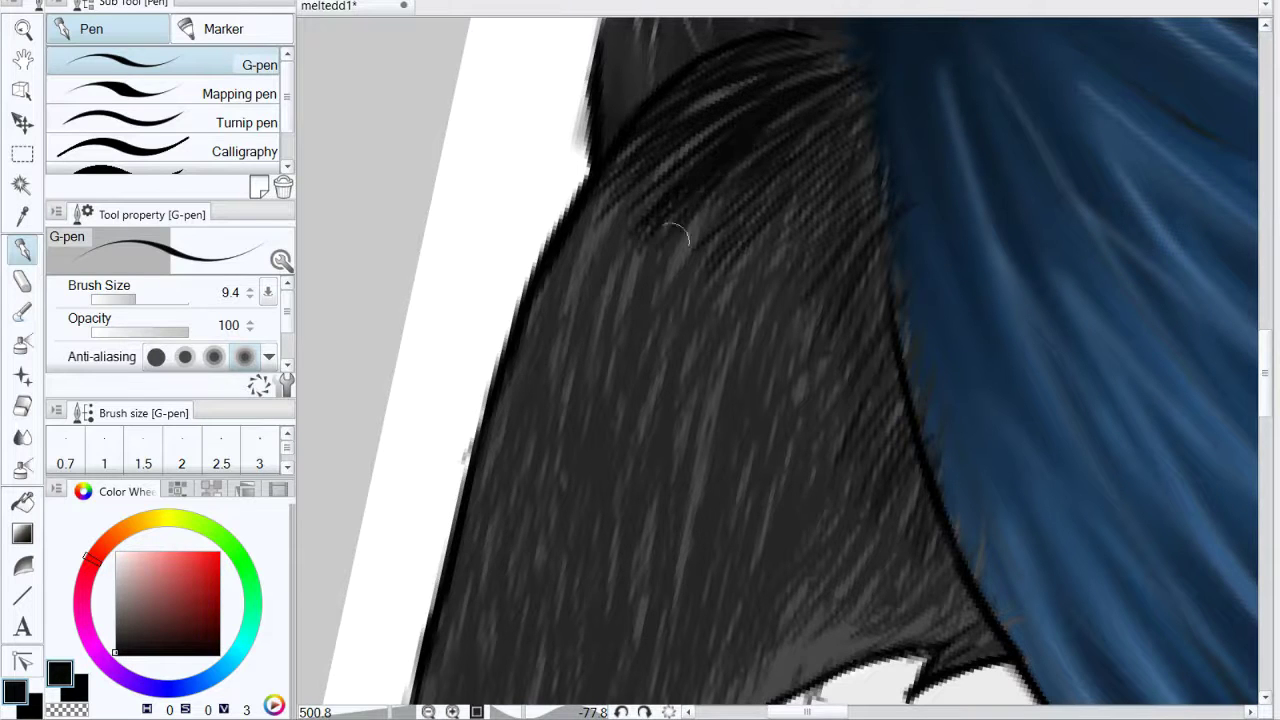
# Step: Extend the near-black diagonal fur strokes from the ear's rounded end down along the blue hair outline
pyautogui.moveTo(750, 150); pyautogui.dragTo(671, 297)
pyautogui.moveTo(760, 200); pyautogui.dragTo(690, 290)
pyautogui.moveTo(830, 195); pyautogui.dragTo(720, 320)
pyautogui.moveTo(850, 250); pyautogui.dragTo(760, 355)
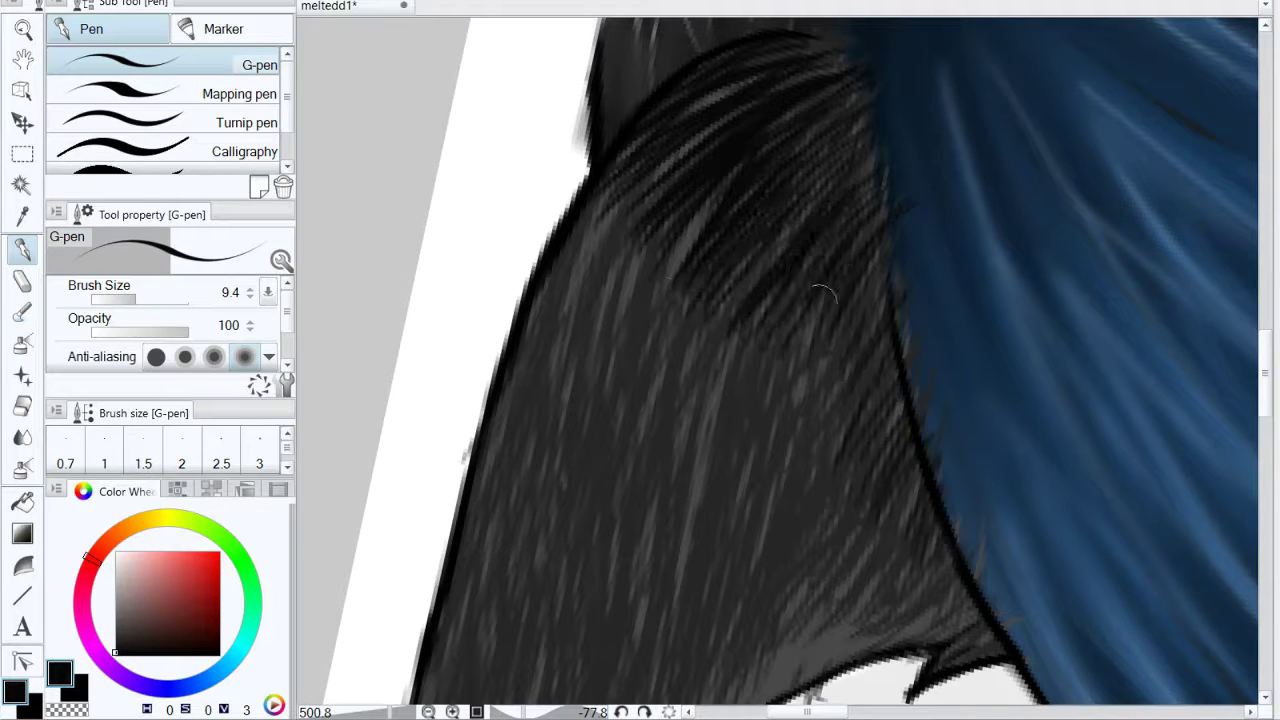
pyautogui.moveTo(875, 280); pyautogui.dragTo(790, 410)
pyautogui.moveTo(888, 370); pyautogui.dragTo(835, 455)
pyautogui.moveTo(850, 156); pyautogui.dragTo(714, 314)
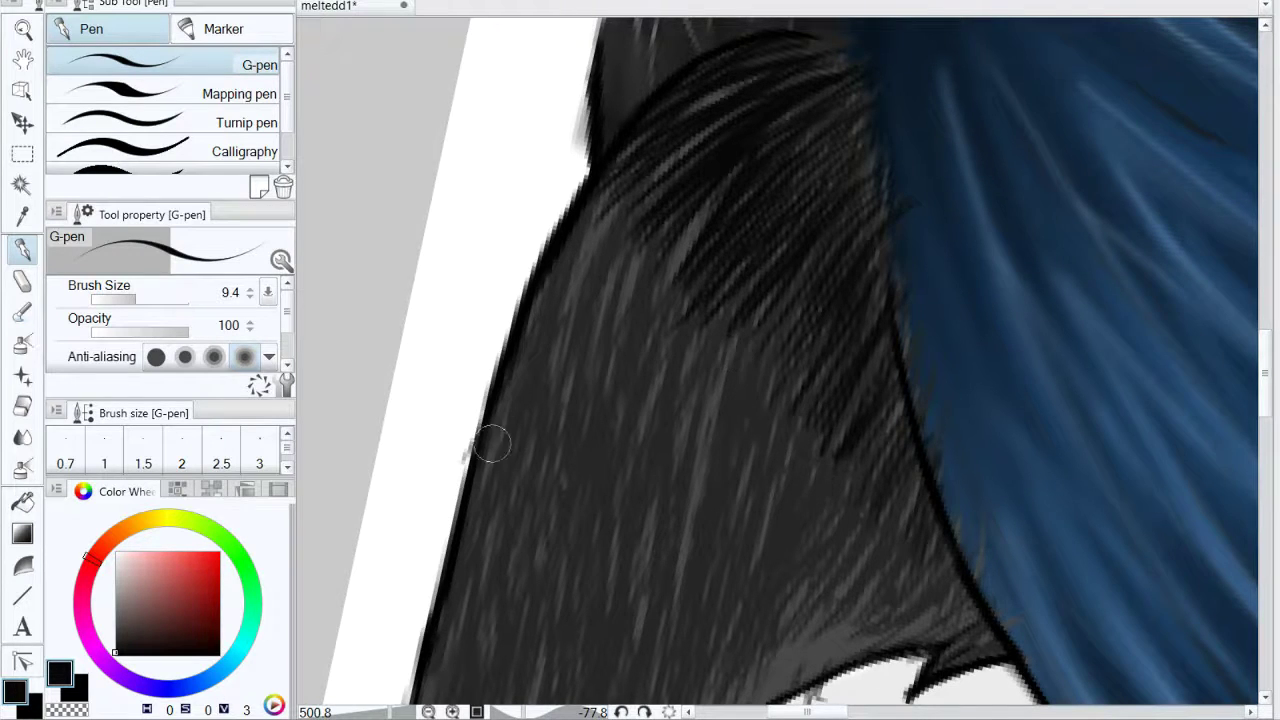
# Step: Layer near-black G-pen strokes below the ear's rounded end, from the outer outline in towards the centre
pyautogui.moveTo(572, 469); pyautogui.dragTo(562, 399)
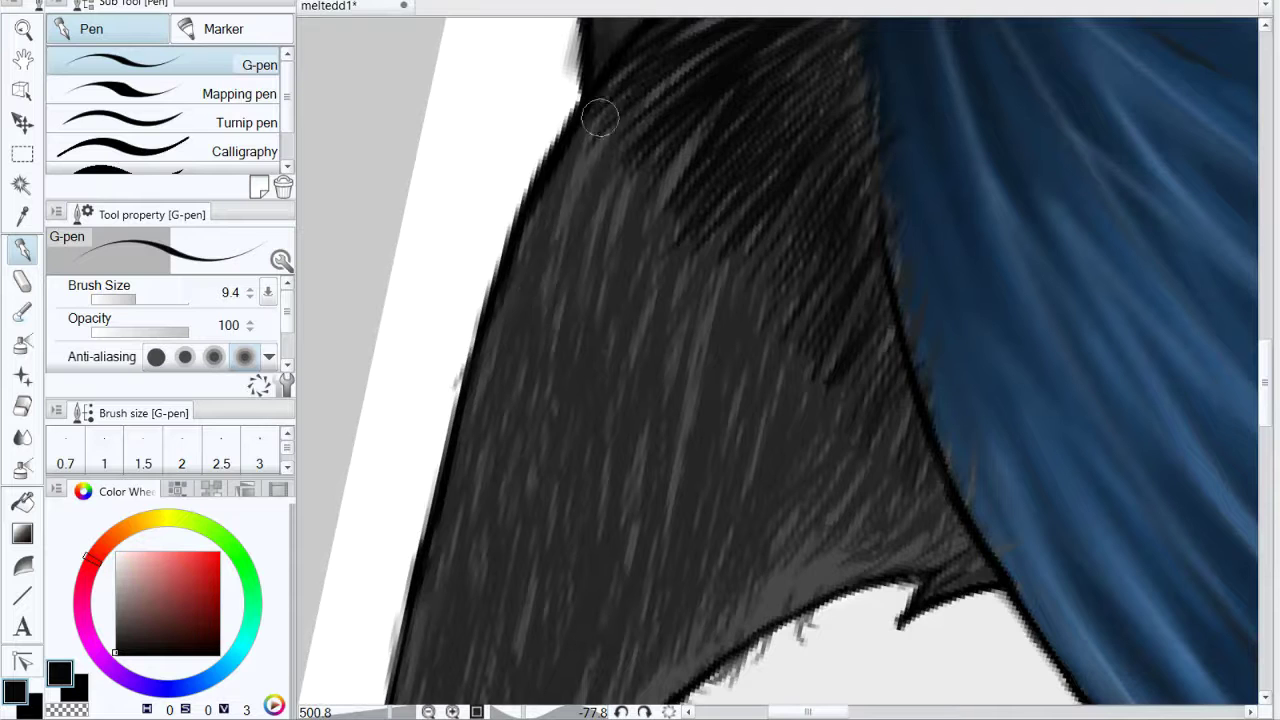
pyautogui.moveTo(600, 118)
pyautogui.mouseDown()
pyautogui.moveTo(617, 80)
pyautogui.moveTo(485, 300)
pyautogui.moveTo(522, 272)
pyautogui.mouseUp()
pyautogui.moveTo(668, 122); pyautogui.dragTo(536, 274)
pyautogui.moveTo(690, 143); pyautogui.dragTo(562, 298)
pyautogui.moveTo(680, 196); pyautogui.dragTo(560, 308)
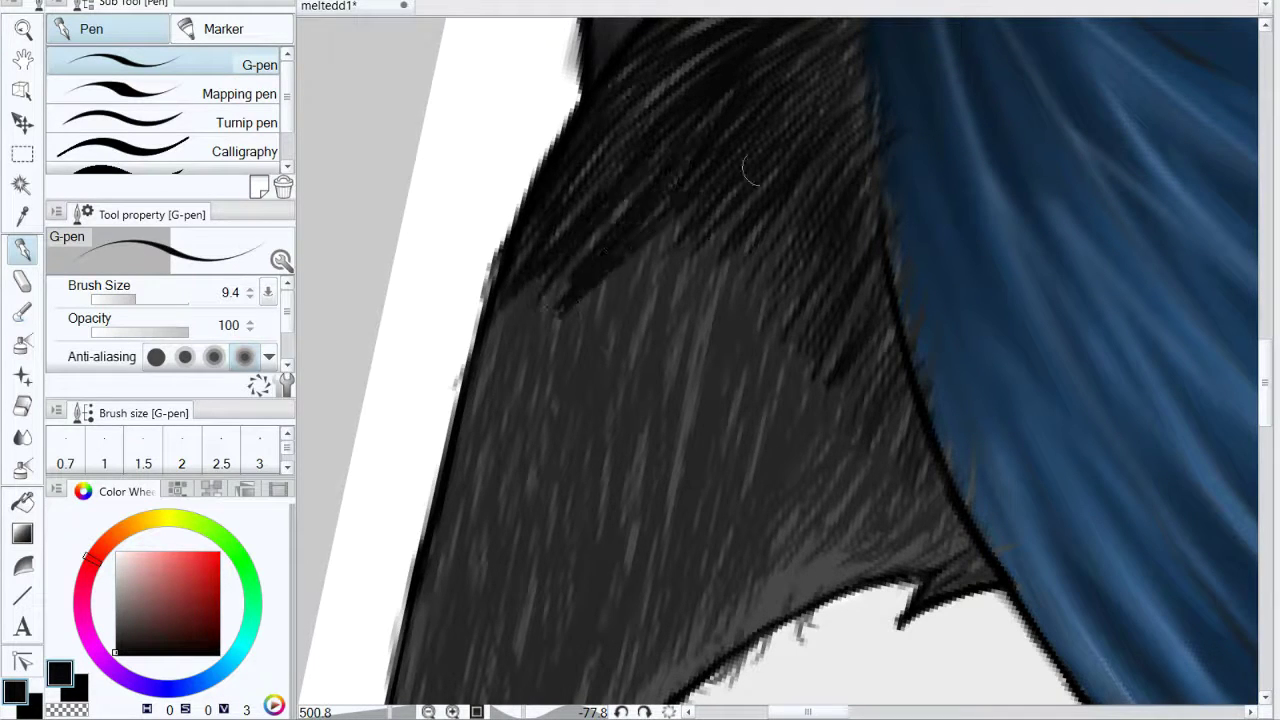
pyautogui.moveTo(752, 170)
pyautogui.mouseDown()
pyautogui.moveTo(728, 212)
pyautogui.moveTo(766, 174)
pyautogui.moveTo(765, 225)
pyautogui.moveTo(609, 200)
pyautogui.moveTo(500, 310)
pyautogui.moveTo(470, 400)
pyautogui.moveTo(534, 307)
pyautogui.moveTo(586, 277)
pyautogui.moveTo(520, 410)
pyautogui.moveTo(640, 246)
pyautogui.moveTo(600, 347)
pyautogui.moveTo(766, 220)
pyautogui.moveTo(694, 363)
pyautogui.moveTo(826, 211)
pyautogui.moveTo(836, 290)
pyautogui.moveTo(782, 408)
pyautogui.mouseUp()
# Step: Darken the next band of fur with near-black strokes, from the outer outline to the middle of the ear
pyautogui.moveTo(705, 513)
pyautogui.mouseDown()
pyautogui.moveTo(711, 451)
pyautogui.moveTo(697, 500)
pyautogui.moveTo(684, 501)
pyautogui.moveTo(724, 261)
pyautogui.mouseUp()
pyautogui.moveTo(491, 242)
pyautogui.mouseDown()
pyautogui.moveTo(508, 290)
pyautogui.moveTo(482, 312)
pyautogui.moveTo(518, 262)
pyautogui.mouseUp()
pyautogui.moveTo(590, 216); pyautogui.dragTo(512, 335)
pyautogui.moveTo(630, 186); pyautogui.dragTo(528, 316)
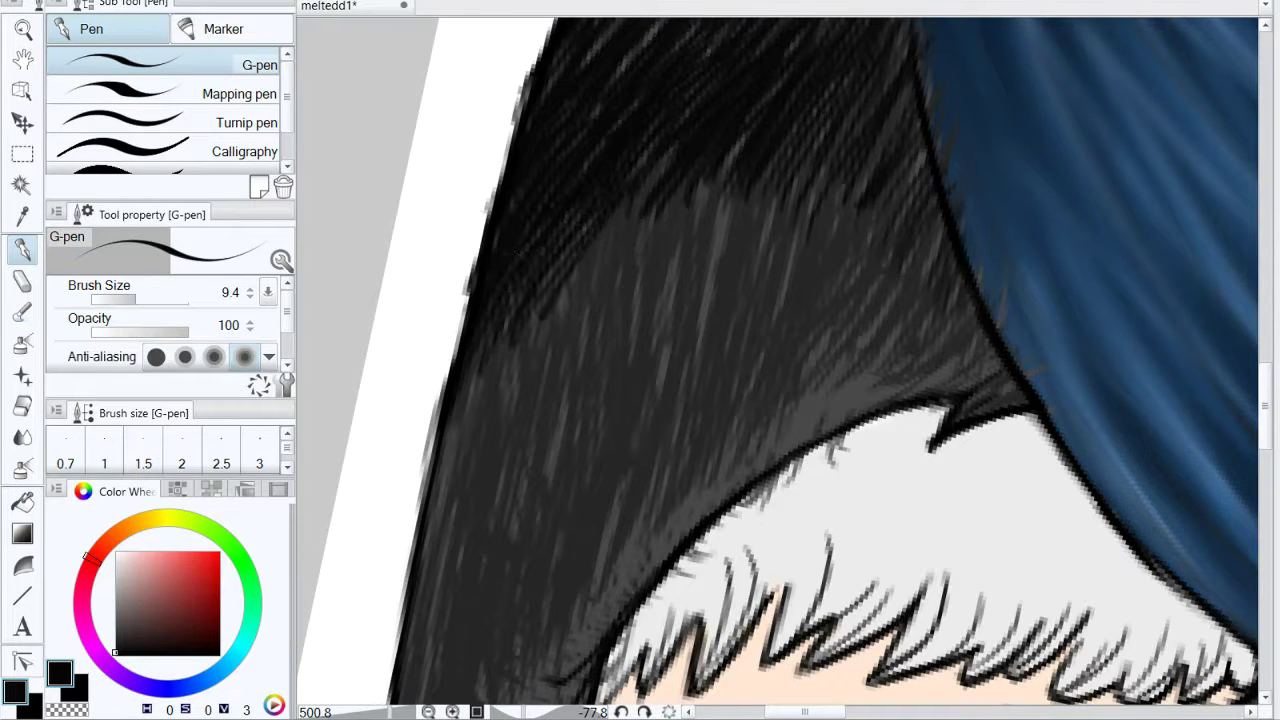
pyautogui.moveTo(622, 216)
pyautogui.mouseDown()
pyautogui.moveTo(558, 322)
pyautogui.moveTo(570, 328)
pyautogui.mouseUp()
pyautogui.moveTo(610, 270)
pyautogui.mouseDown()
pyautogui.moveTo(734, 134)
pyautogui.moveTo(720, 180)
pyautogui.moveTo(767, 163)
pyautogui.moveTo(766, 226)
pyautogui.mouseUp()
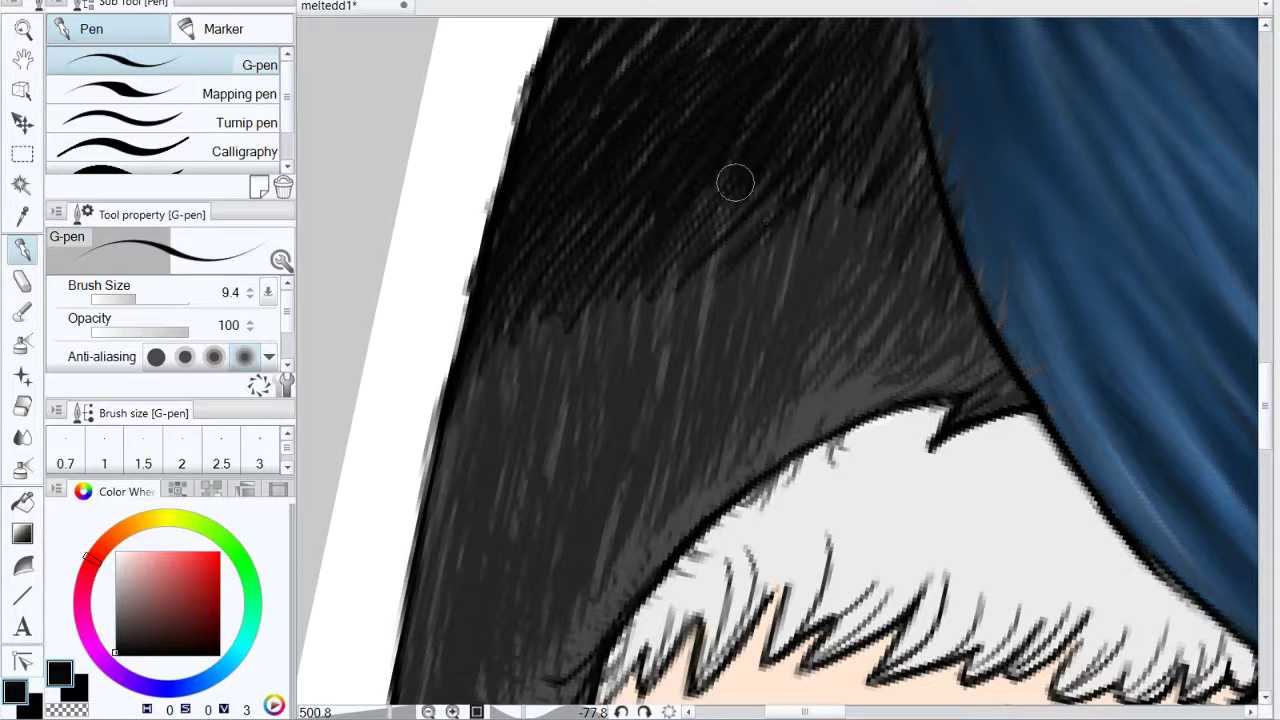
# Step: Continue the near-black strokes across the middle of the ear, between the blue hair and the white inner fur
pyautogui.moveTo(735, 182)
pyautogui.mouseDown()
pyautogui.moveTo(786, 189)
pyautogui.moveTo(766, 249)
pyautogui.moveTo(860, 160)
pyautogui.moveTo(845, 225)
pyautogui.mouseUp()
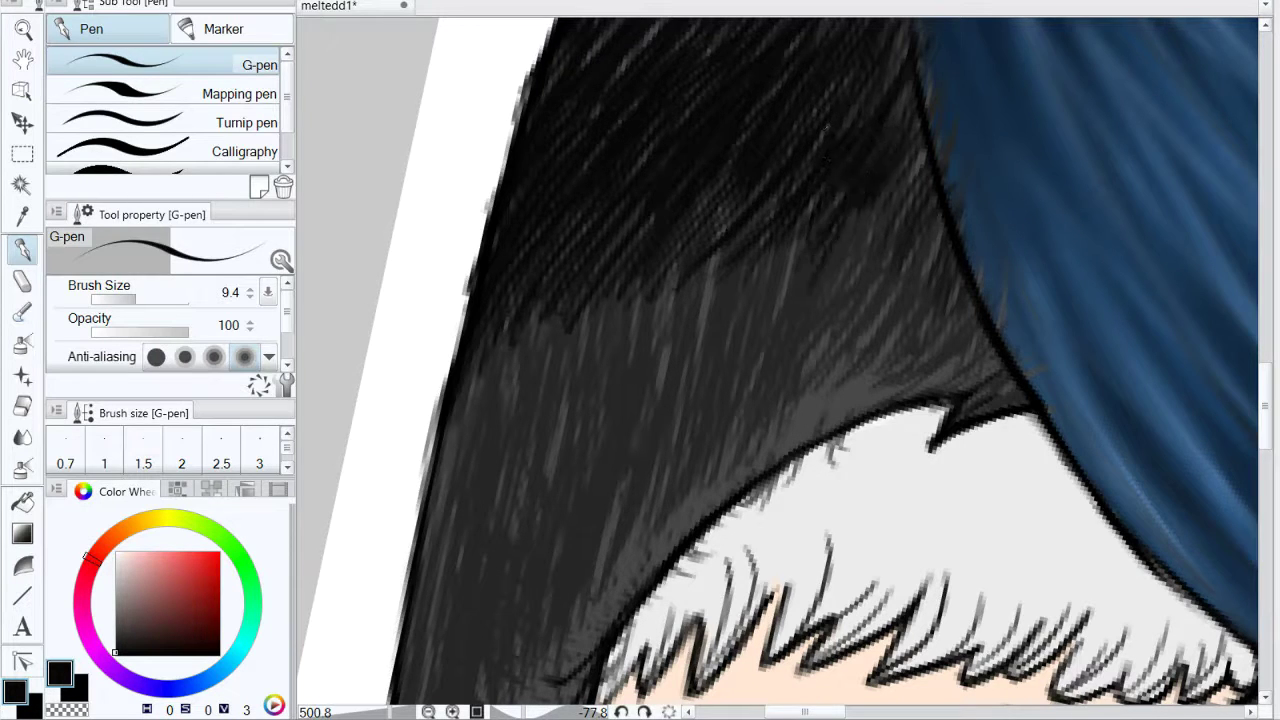
pyautogui.moveTo(886, 180)
pyautogui.mouseDown()
pyautogui.moveTo(860, 300)
pyautogui.moveTo(923, 242)
pyautogui.moveTo(976, 318)
pyautogui.mouseUp()
pyautogui.moveTo(916, 160); pyautogui.dragTo(901, 204)
pyautogui.moveTo(852, 402)
pyautogui.mouseDown()
pyautogui.moveTo(883, 363)
pyautogui.moveTo(895, 316)
pyautogui.mouseUp()
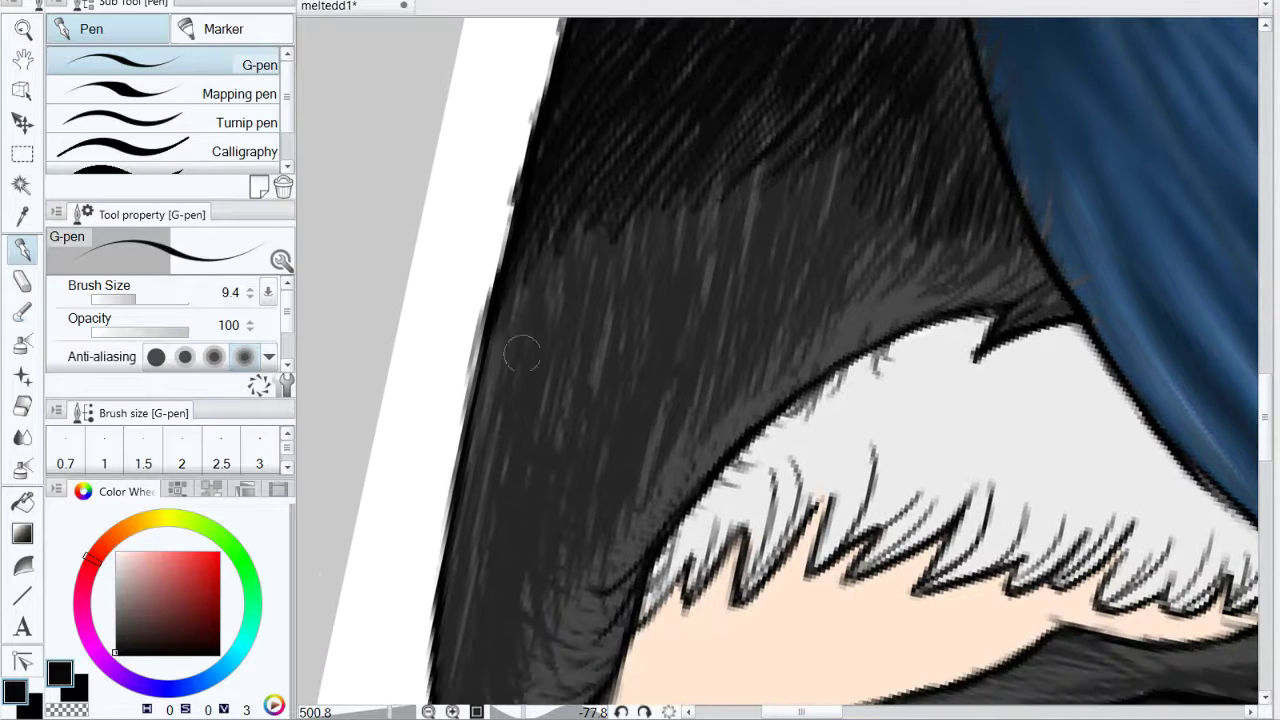
pyautogui.moveTo(522, 354)
pyautogui.mouseDown()
pyautogui.moveTo(524, 290)
pyautogui.moveTo(600, 230)
pyautogui.moveTo(651, 214)
pyautogui.moveTo(640, 300)
pyautogui.moveTo(737, 185)
pyautogui.moveTo(720, 270)
pyautogui.moveTo(790, 175)
pyautogui.moveTo(857, 135)
pyautogui.moveTo(845, 265)
pyautogui.moveTo(880, 288)
pyautogui.moveTo(930, 255)
pyautogui.moveTo(825, 295)
pyautogui.moveTo(783, 284)
pyautogui.moveTo(730, 340)
pyautogui.moveTo(755, 315)
pyautogui.mouseUp()
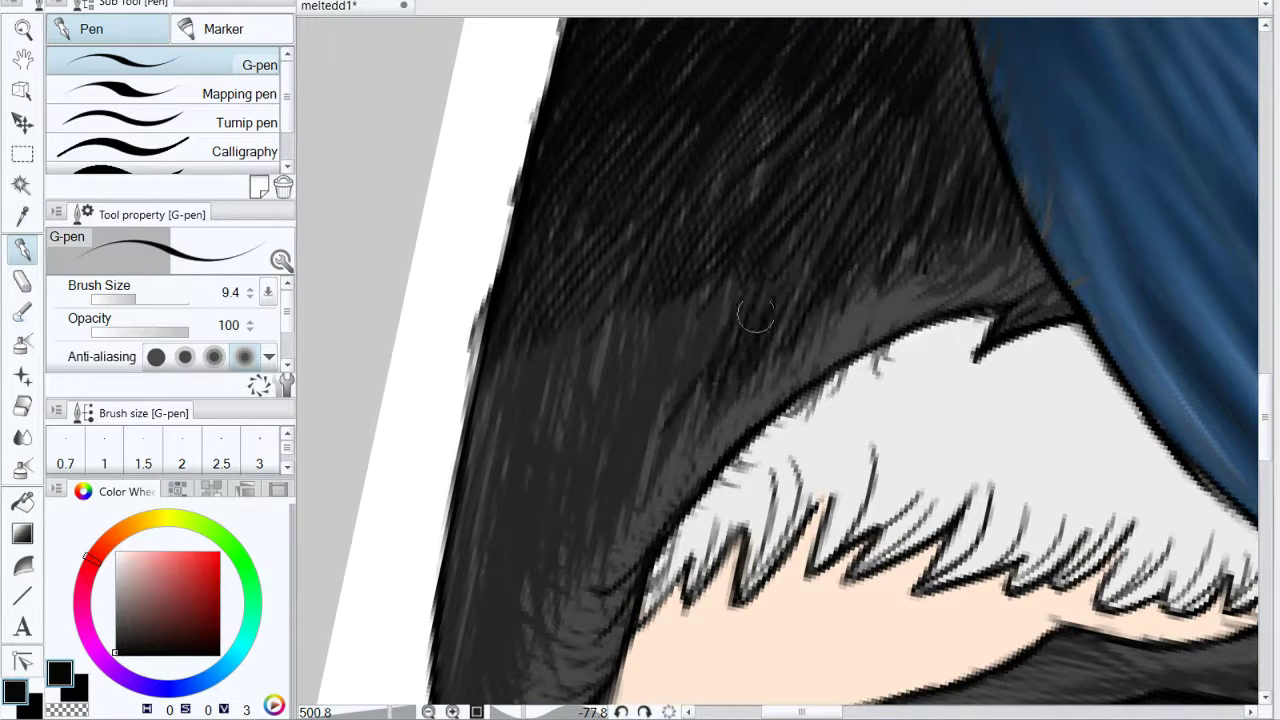
# Step: Draw near-black fur strokes along the outer outline of the ear's half nearest the tip
pyautogui.moveTo(388, 712); pyautogui.dragTo(363, 712)
pyautogui.scroll(10, 458, 683)
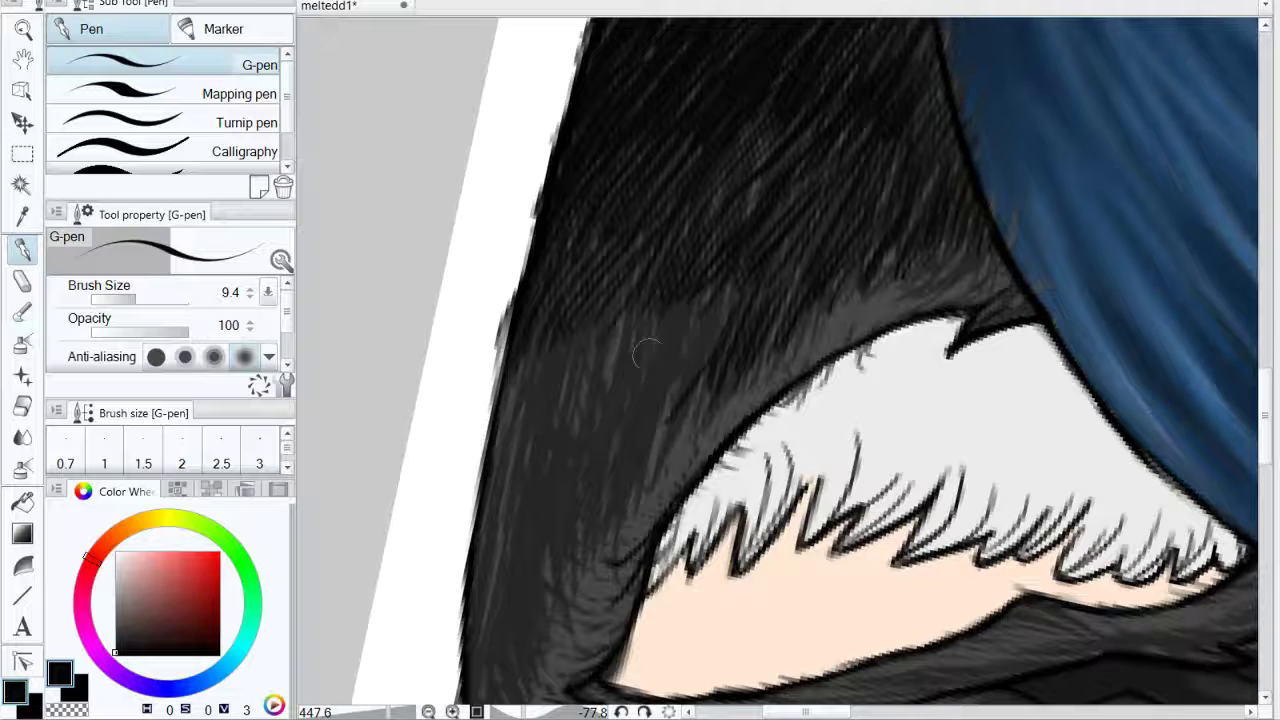
pyautogui.moveTo(655, 348); pyautogui.dragTo(637, 262)
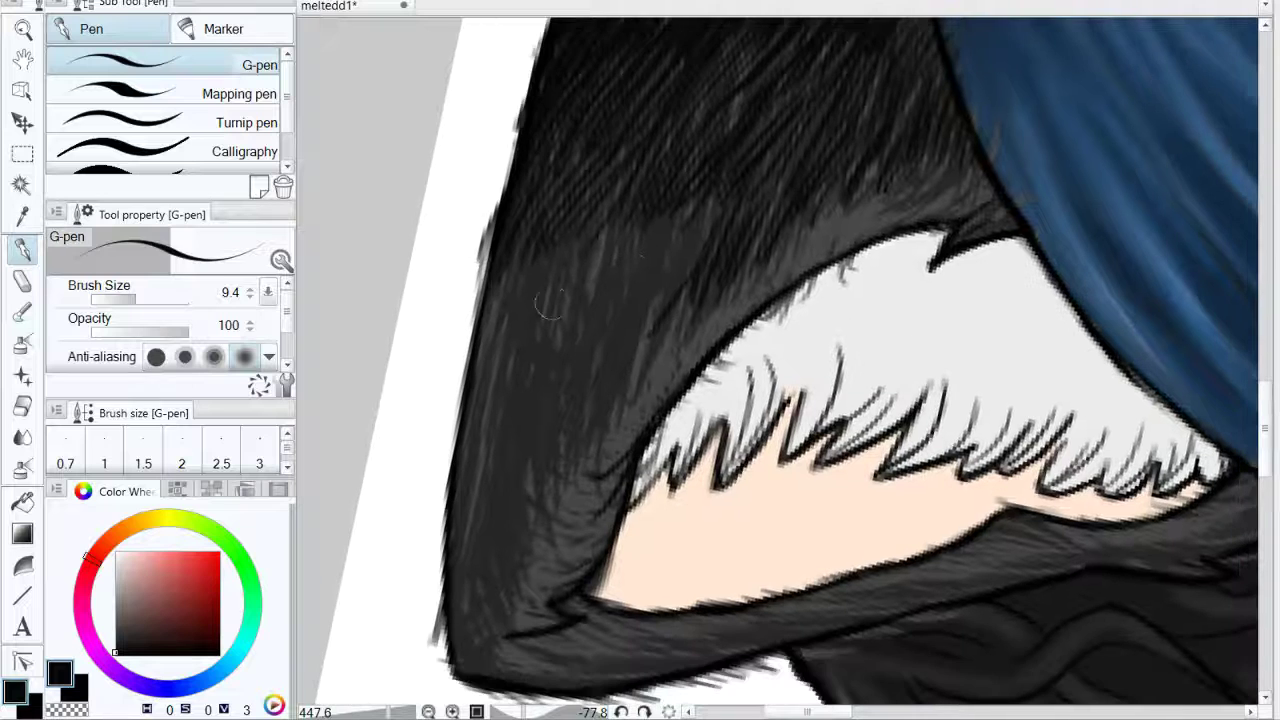
pyautogui.moveTo(491, 274); pyautogui.dragTo(468, 366)
pyautogui.moveTo(499, 282); pyautogui.dragTo(467, 376)
pyautogui.moveTo(516, 260)
pyautogui.mouseDown()
pyautogui.moveTo(472, 372)
pyautogui.moveTo(492, 374)
pyautogui.mouseUp()
pyautogui.moveTo(570, 226); pyautogui.dragTo(504, 316)
# Step: Fill the fur between the inner ear opening and the ear tip with long near-black strokes
pyautogui.moveTo(612, 204)
pyautogui.mouseDown()
pyautogui.moveTo(540, 330)
pyautogui.moveTo(706, 151)
pyautogui.moveTo(663, 277)
pyautogui.moveTo(575, 400)
pyautogui.moveTo(563, 289)
pyautogui.moveTo(506, 424)
pyautogui.moveTo(509, 323)
pyautogui.moveTo(474, 514)
pyautogui.moveTo(563, 355)
pyautogui.moveTo(532, 438)
pyautogui.mouseUp()
pyautogui.moveTo(606, 312); pyautogui.dragTo(586, 420)
pyautogui.moveTo(649, 322)
pyautogui.mouseDown()
pyautogui.moveTo(636, 387)
pyautogui.moveTo(706, 357)
pyautogui.mouseUp()
pyautogui.moveTo(657, 307)
pyautogui.mouseDown()
pyautogui.moveTo(635, 235)
pyautogui.moveTo(565, 415)
pyautogui.moveTo(540, 378)
pyautogui.moveTo(512, 495)
pyautogui.moveTo(470, 560)
pyautogui.moveTo(450, 460)
pyautogui.moveTo(488, 553)
pyautogui.moveTo(473, 570)
pyautogui.mouseUp()
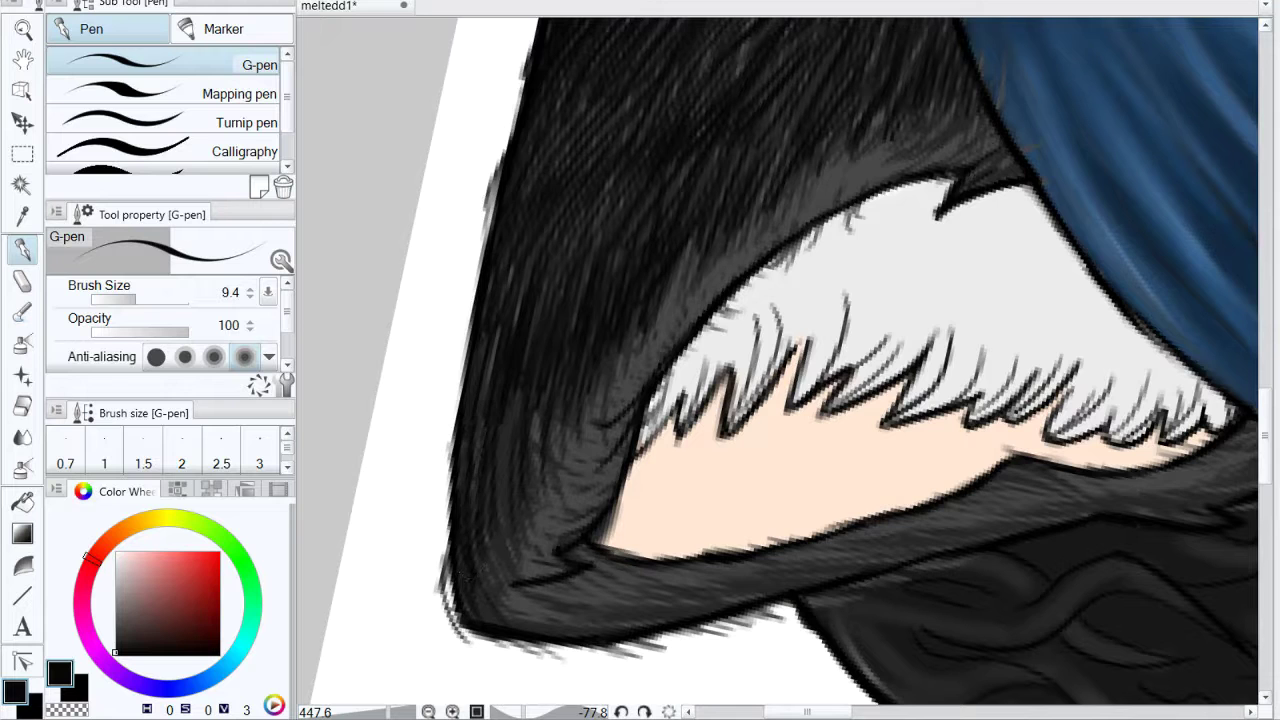
pyautogui.moveTo(518, 390)
pyautogui.mouseDown()
pyautogui.moveTo(500, 508)
pyautogui.moveTo(513, 462)
pyautogui.mouseUp()
pyautogui.moveTo(554, 480); pyautogui.dragTo(548, 418)
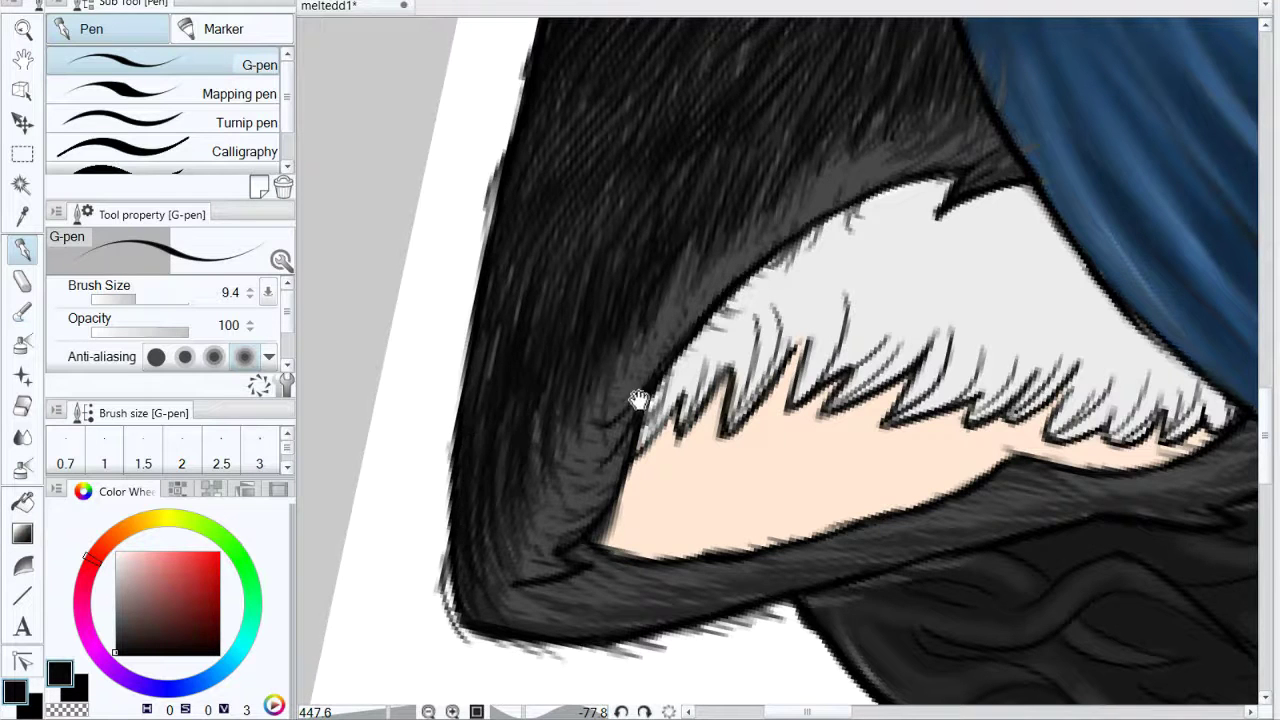
# Step: Erase the stray strokes outside the ear tip and along its adjoining lower edge with the Hard eraser
pyautogui.moveTo(638, 400)
pyautogui.mouseDown()
pyautogui.moveTo(660, 466)
pyautogui.moveTo(693, 370)
pyautogui.mouseUp()
pyautogui.click(22, 405)
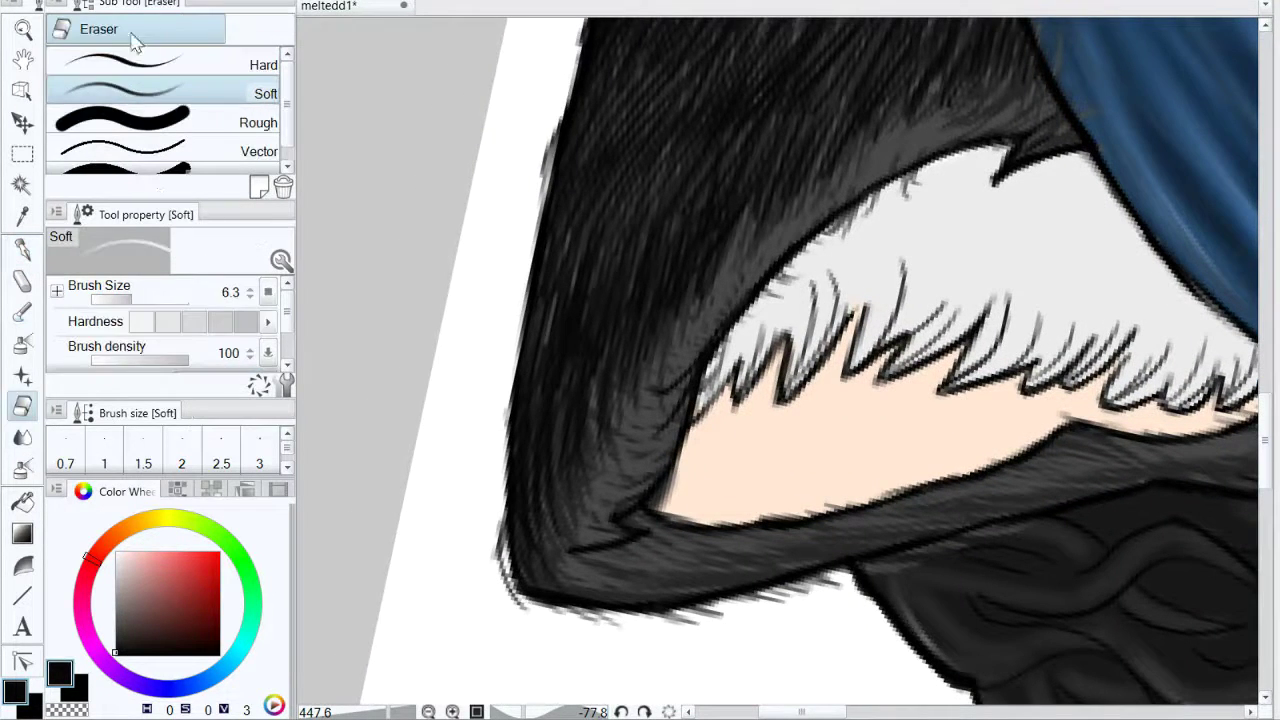
pyautogui.click(155, 70)
pyautogui.moveTo(488, 568); pyautogui.dragTo(501, 591)
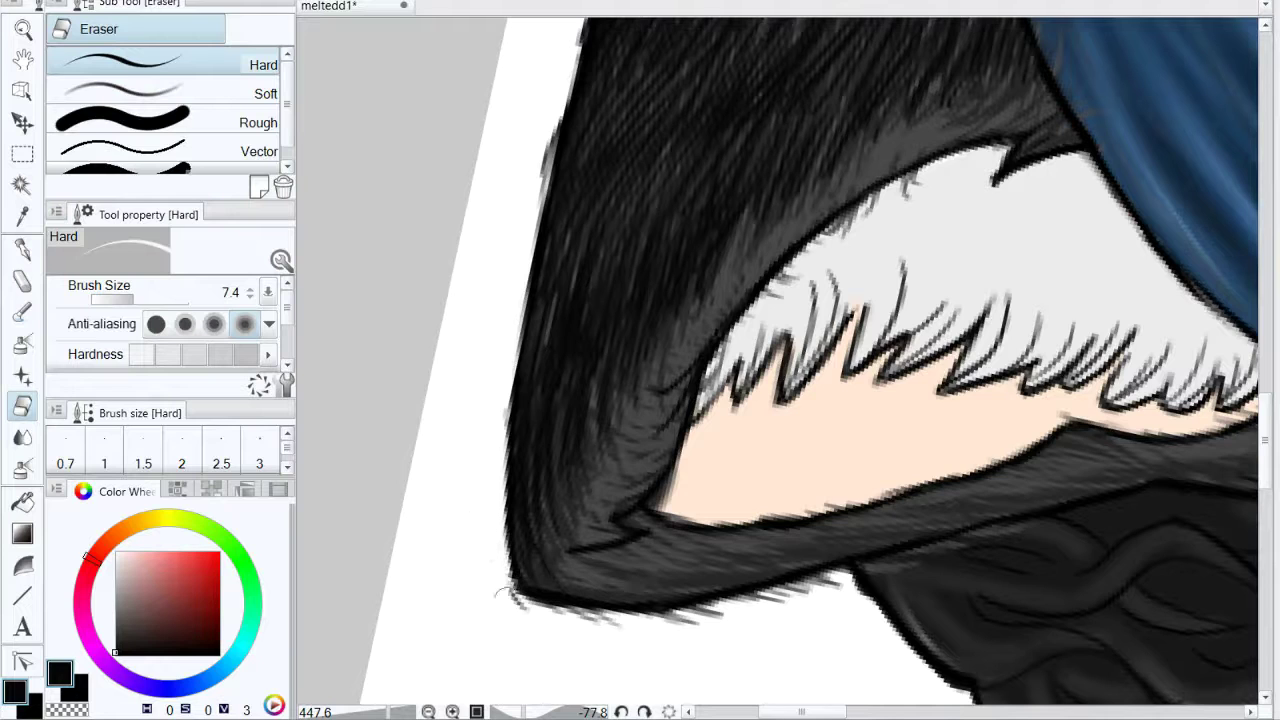
pyautogui.moveTo(773, 578); pyautogui.dragTo(793, 453)
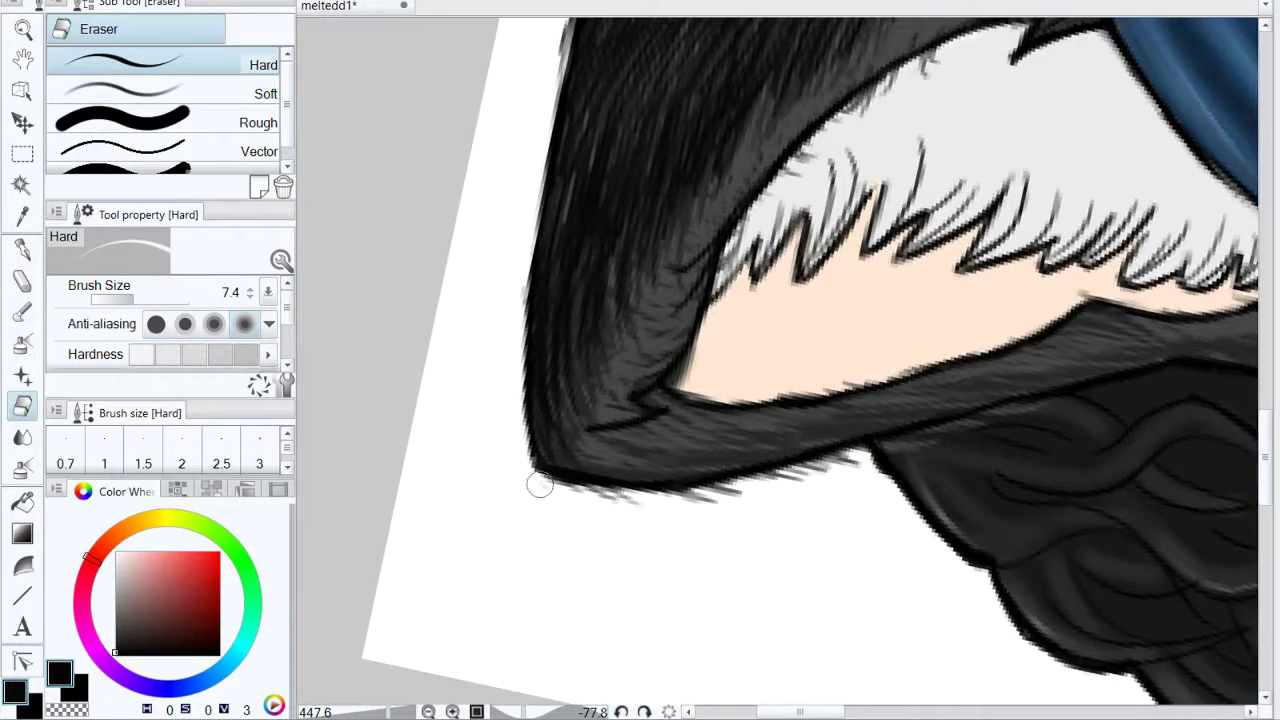
pyautogui.moveTo(540, 485)
pyautogui.mouseDown()
pyautogui.moveTo(770, 490)
pyautogui.moveTo(880, 450)
pyautogui.moveTo(667, 505)
pyautogui.mouseUp()
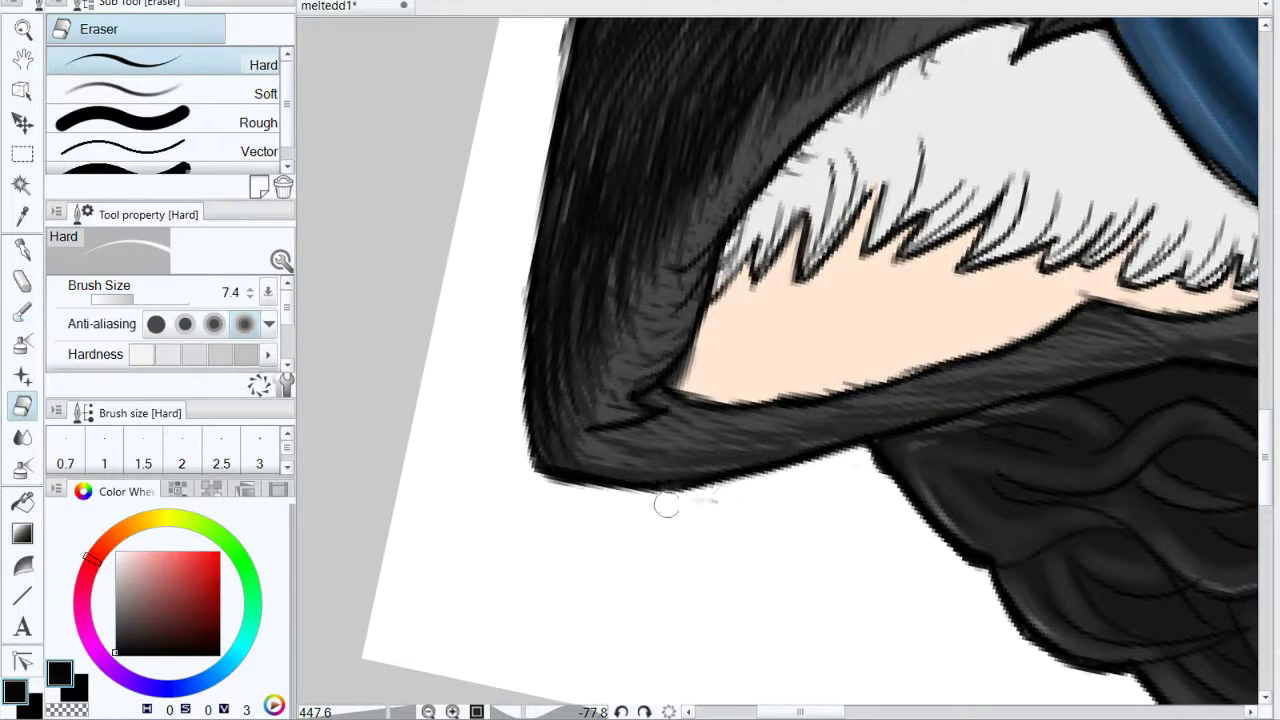
# Step: Erase the stray fur strokes that spill over the outline onto the blue hair
pyautogui.moveTo(1195, 398); pyautogui.dragTo(923, 447)
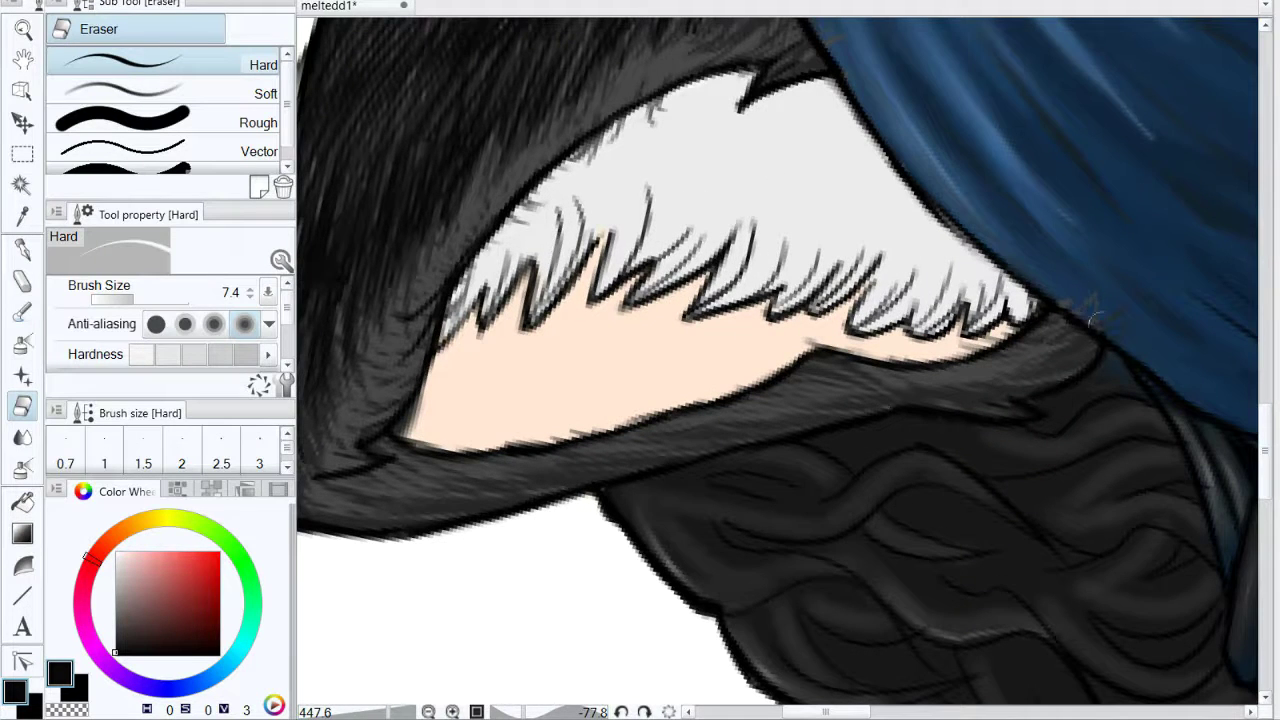
pyautogui.moveTo(1091, 217); pyautogui.dragTo(1156, 537)
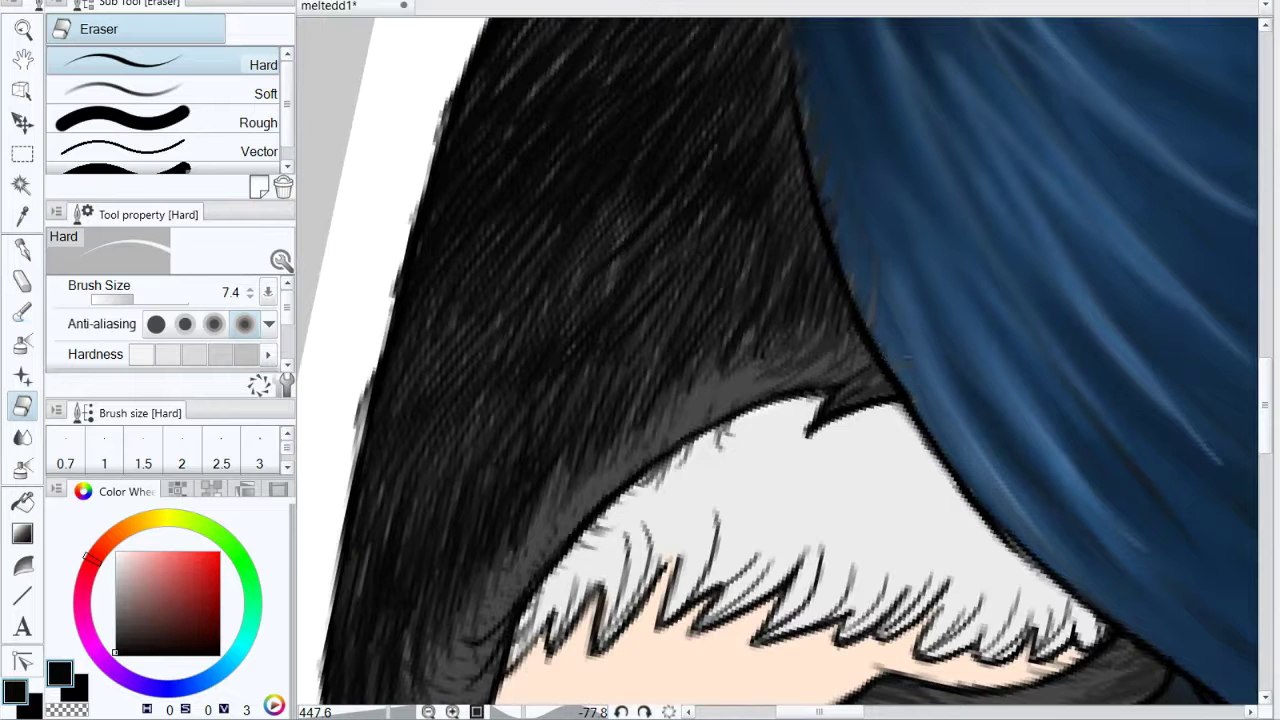
pyautogui.scroll(3, 818, 150)
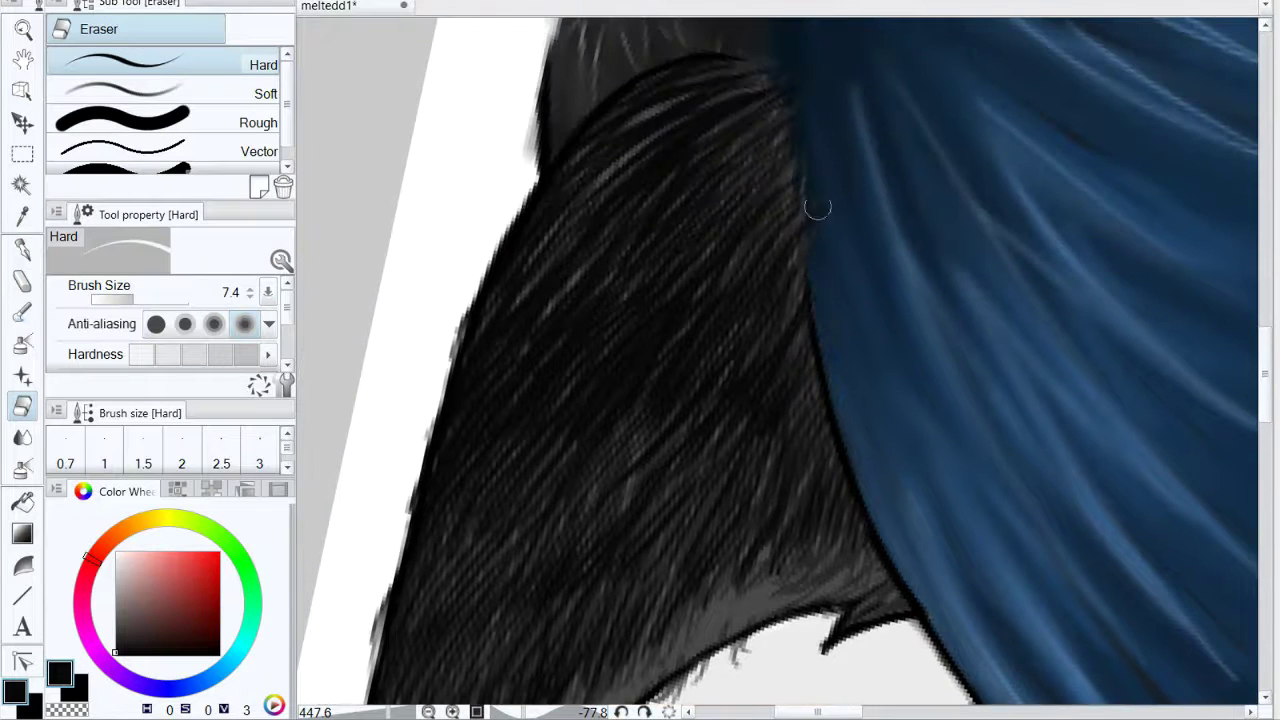
# Step: Erase the stray strokes outside the ear's outer outline and those spilling onto the white inner fur
pyautogui.moveTo(845, 158)
pyautogui.mouseDown()
pyautogui.moveTo(852, 376)
pyautogui.moveTo(900, 108)
pyautogui.mouseUp()
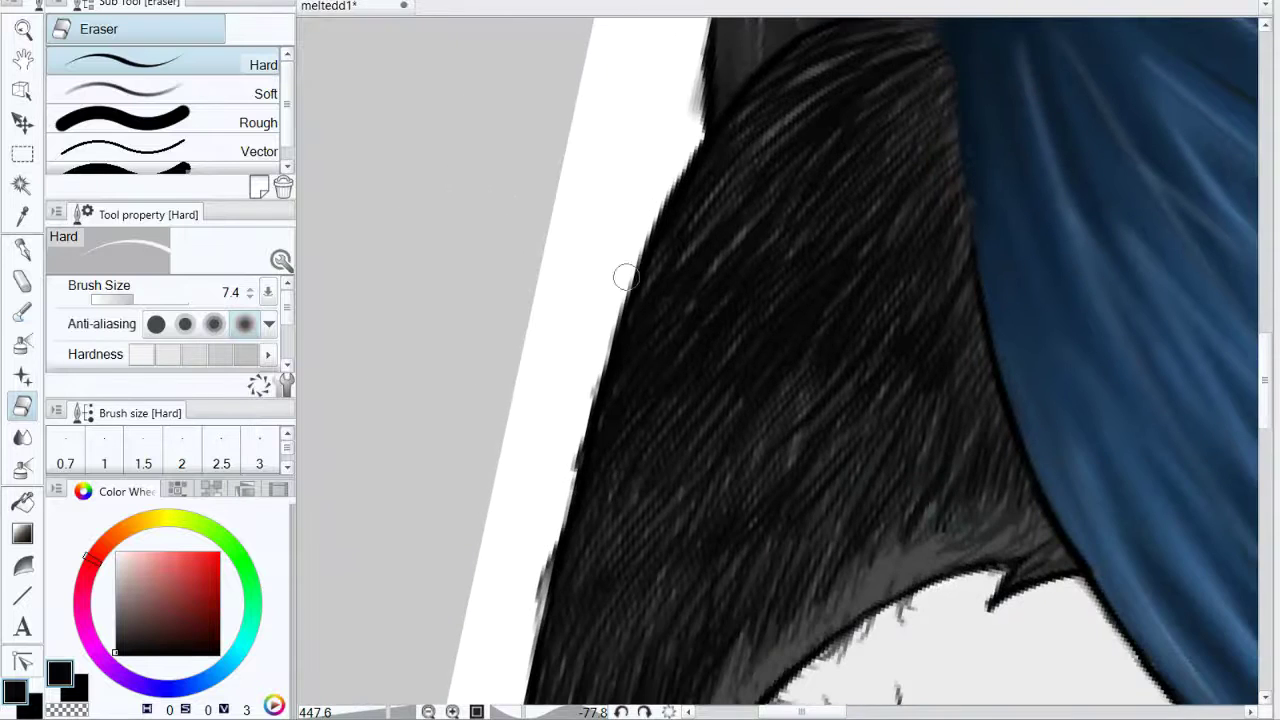
pyautogui.scroll(-2, 625, 278)
pyautogui.scroll(-3, 617, 313)
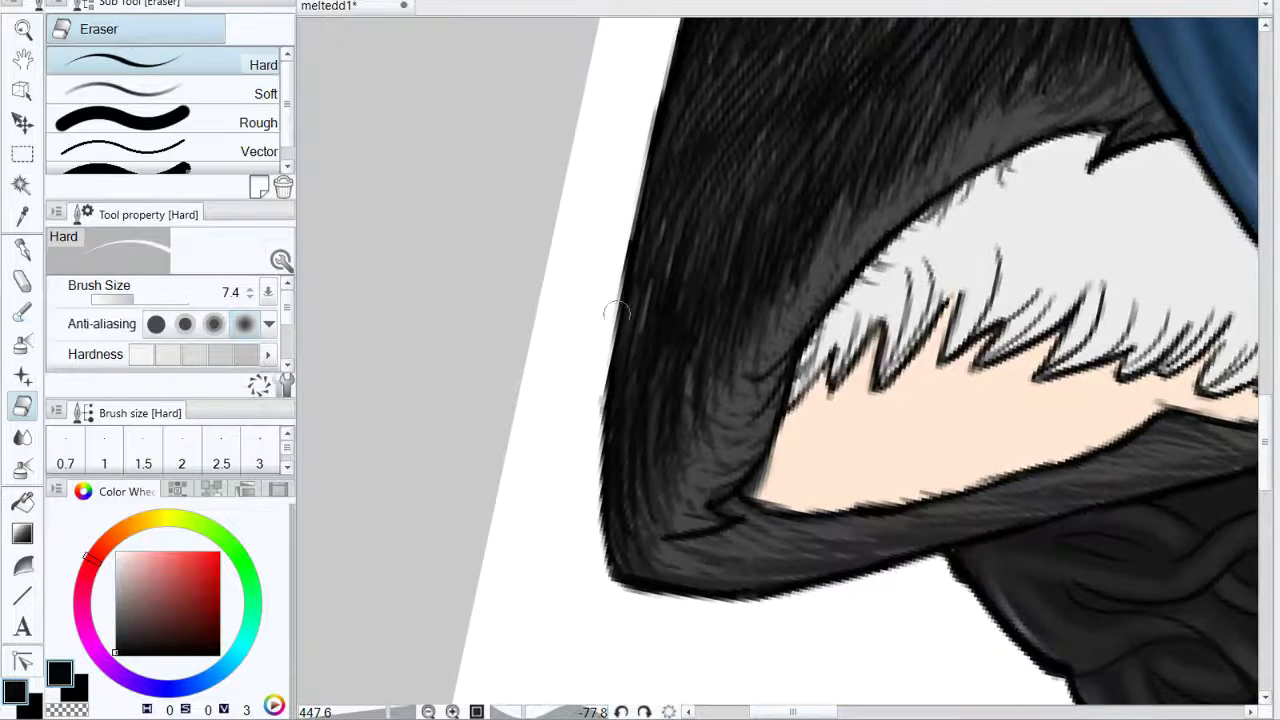
pyautogui.moveTo(820, 375)
pyautogui.mouseDown()
pyautogui.moveTo(845, 310)
pyautogui.moveTo(1018, 158)
pyautogui.mouseUp()
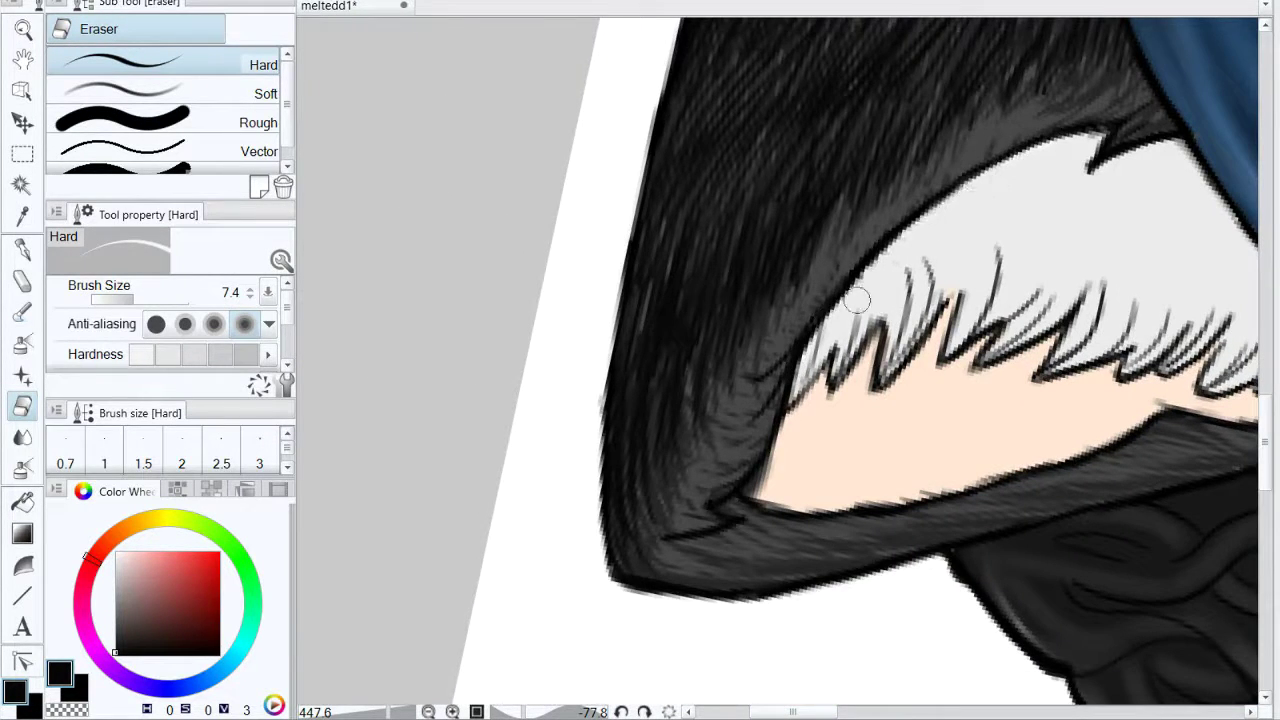
# Step: Reset the canvas rotation to 0 and examine the shaded ear against the whole portrait
pyautogui.click(622, 712)
pyautogui.click(645, 712)
pyautogui.click(645, 712)
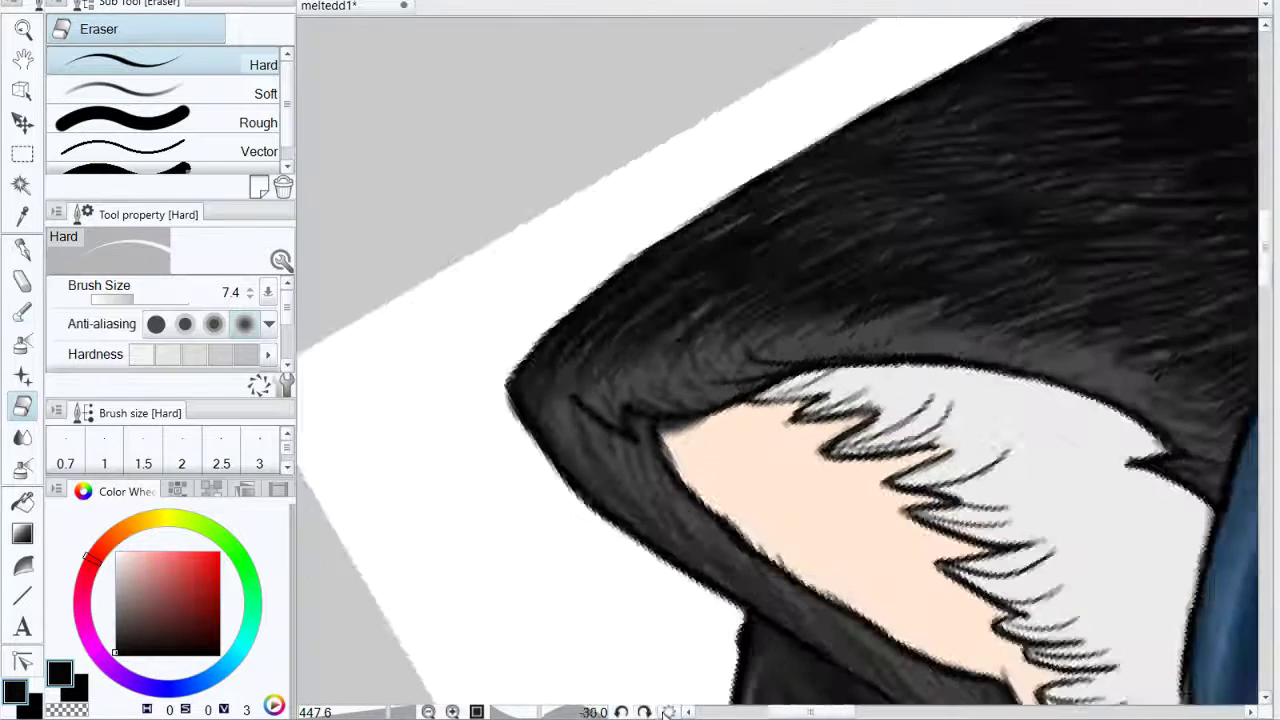
pyautogui.click(668, 712)
pyautogui.click(477, 712)
pyautogui.moveTo(709, 599); pyautogui.dragTo(496, 348)
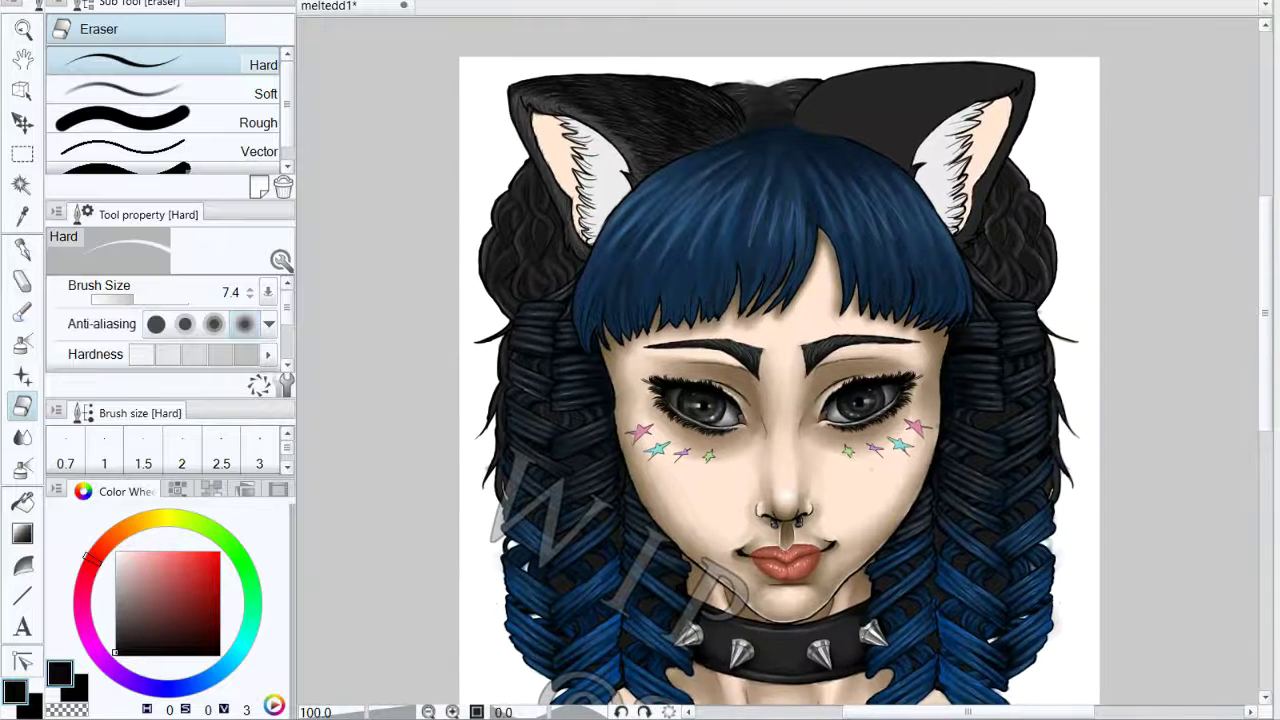
pyautogui.click(430, 712)
pyautogui.click(430, 712)
pyautogui.click(430, 712)
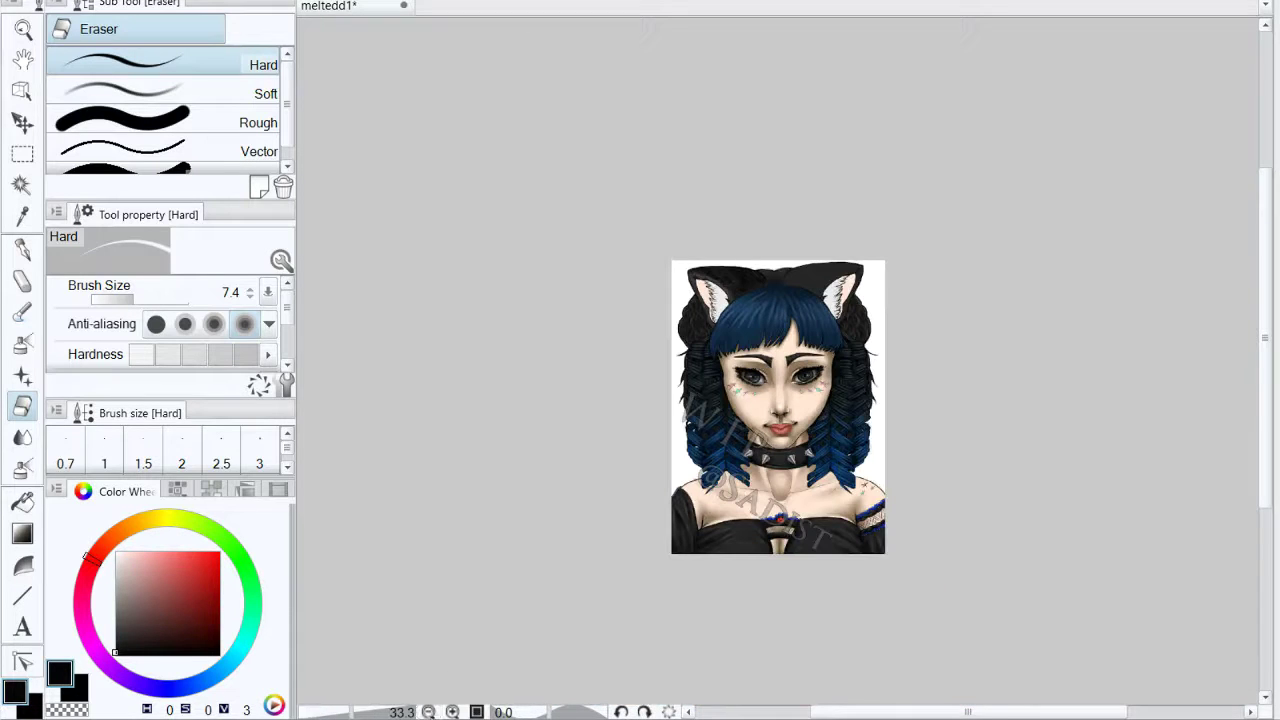
# Step: Shade the white inner-ear fur with curved Soft airbrush strokes in grey, value 55, from the tufts towards the blue hair
pyautogui.click(453, 712)
pyautogui.click(453, 712)
pyautogui.click(453, 712)
pyautogui.click(453, 712)
pyautogui.click(453, 712)
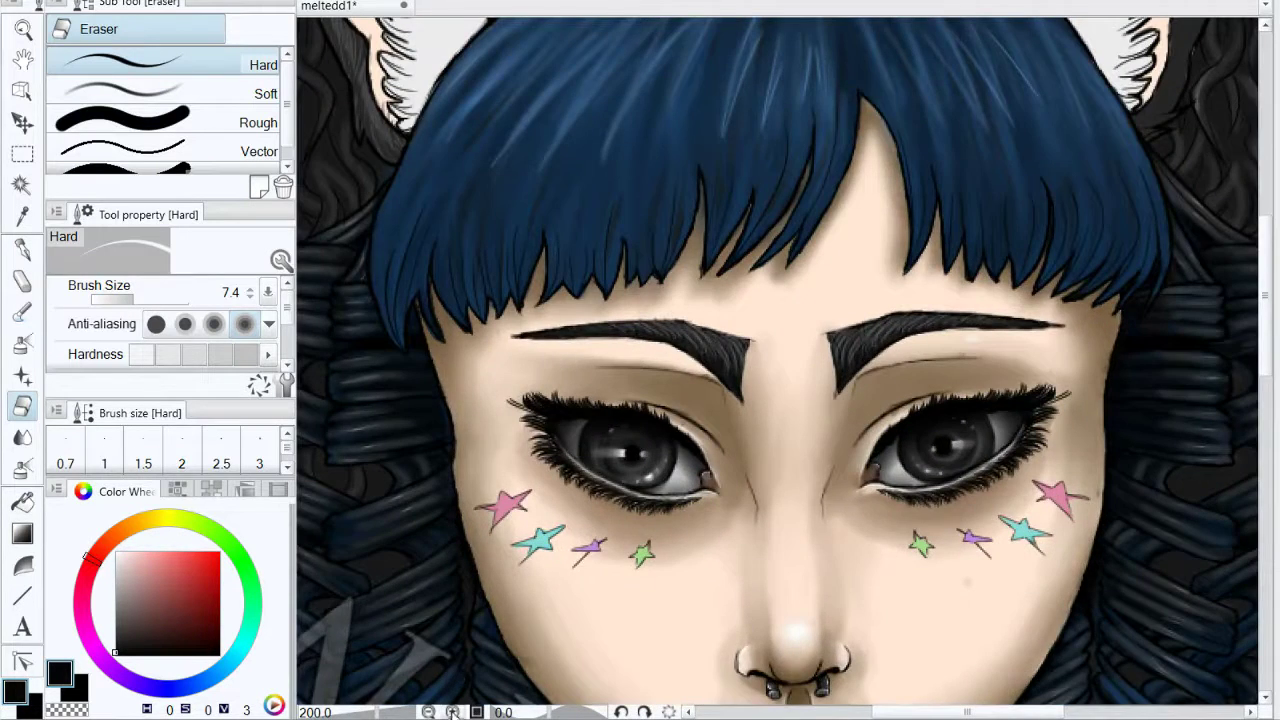
pyautogui.click(453, 712)
pyautogui.click(453, 712)
pyautogui.moveTo(500, 235); pyautogui.dragTo(945, 590)
pyautogui.moveTo(750, 120); pyautogui.dragTo(915, 534)
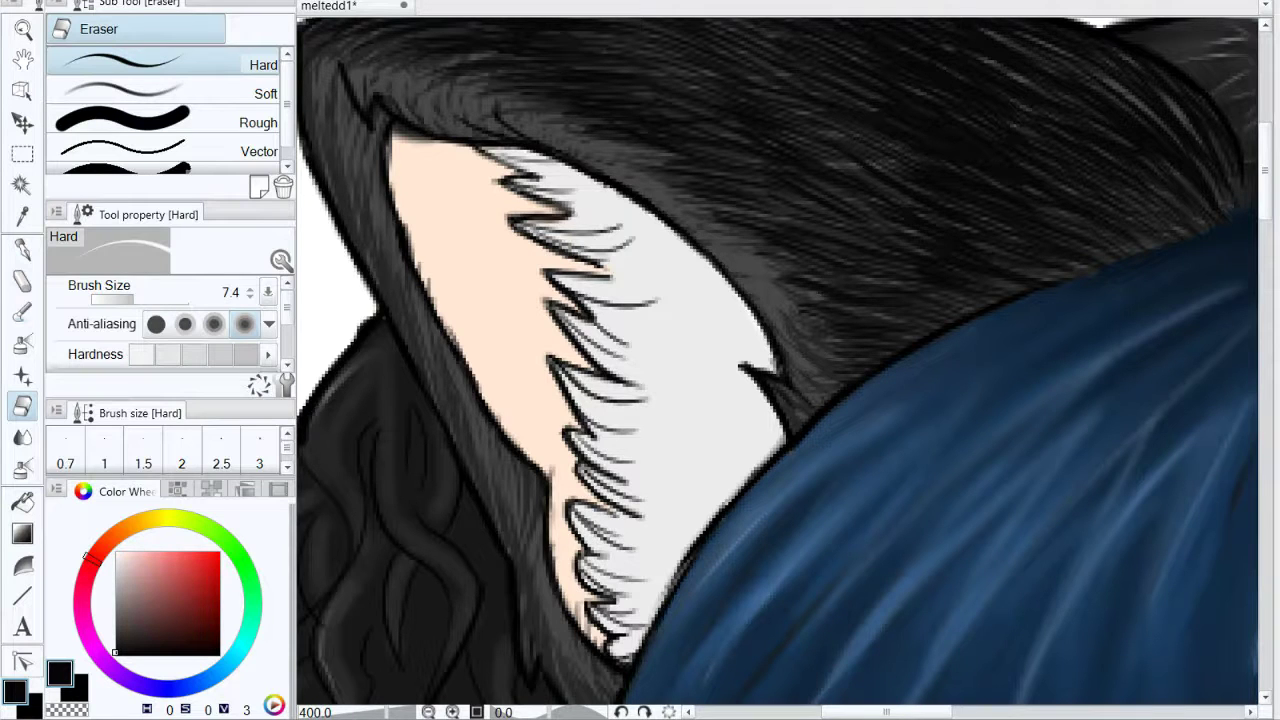
pyautogui.click(22, 467)
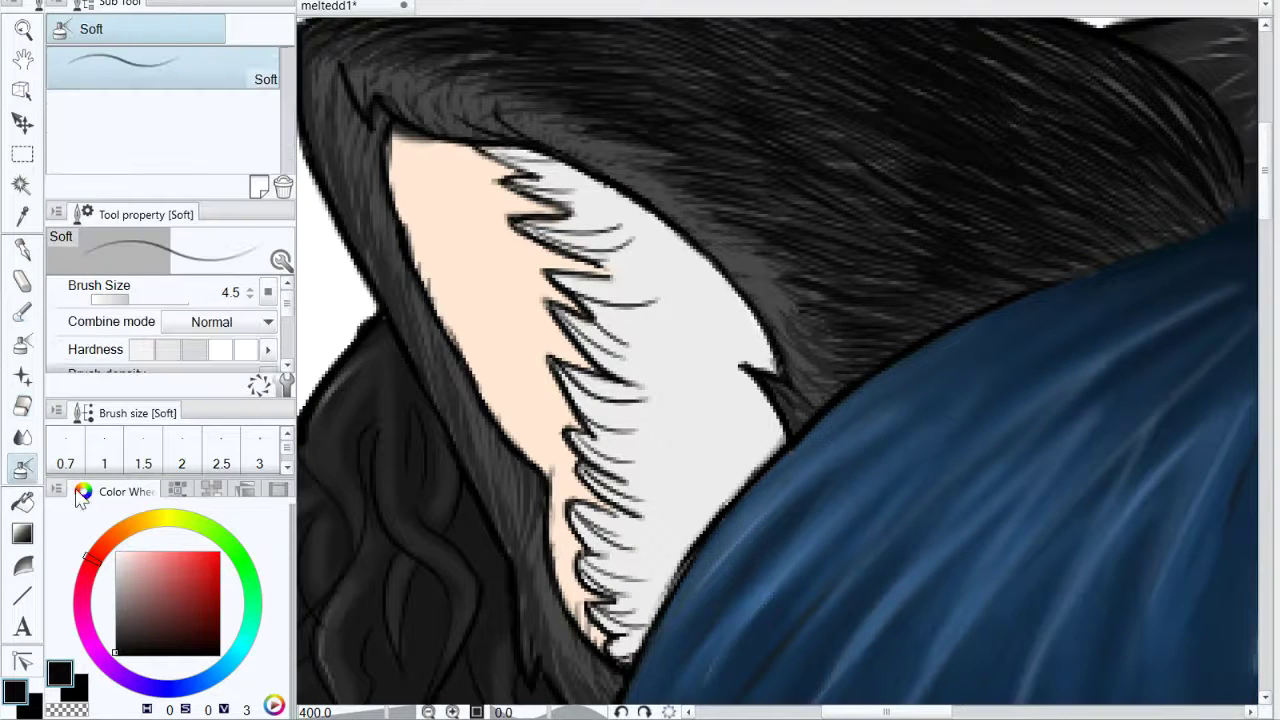
pyautogui.click(116, 598)
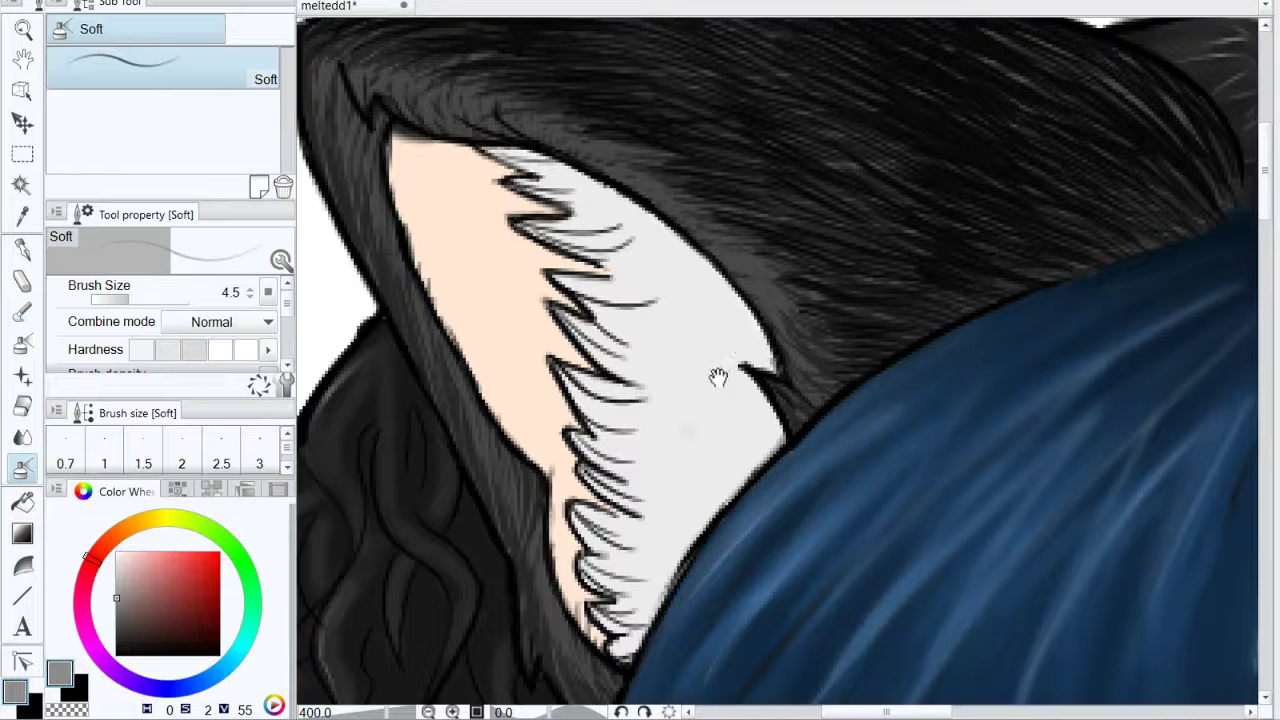
pyautogui.moveTo(718, 377); pyautogui.dragTo(703, 292)
pyautogui.moveTo(545, 275)
pyautogui.mouseDown()
pyautogui.moveTo(639, 326)
pyautogui.moveTo(570, 240)
pyautogui.moveTo(633, 326)
pyautogui.mouseUp()
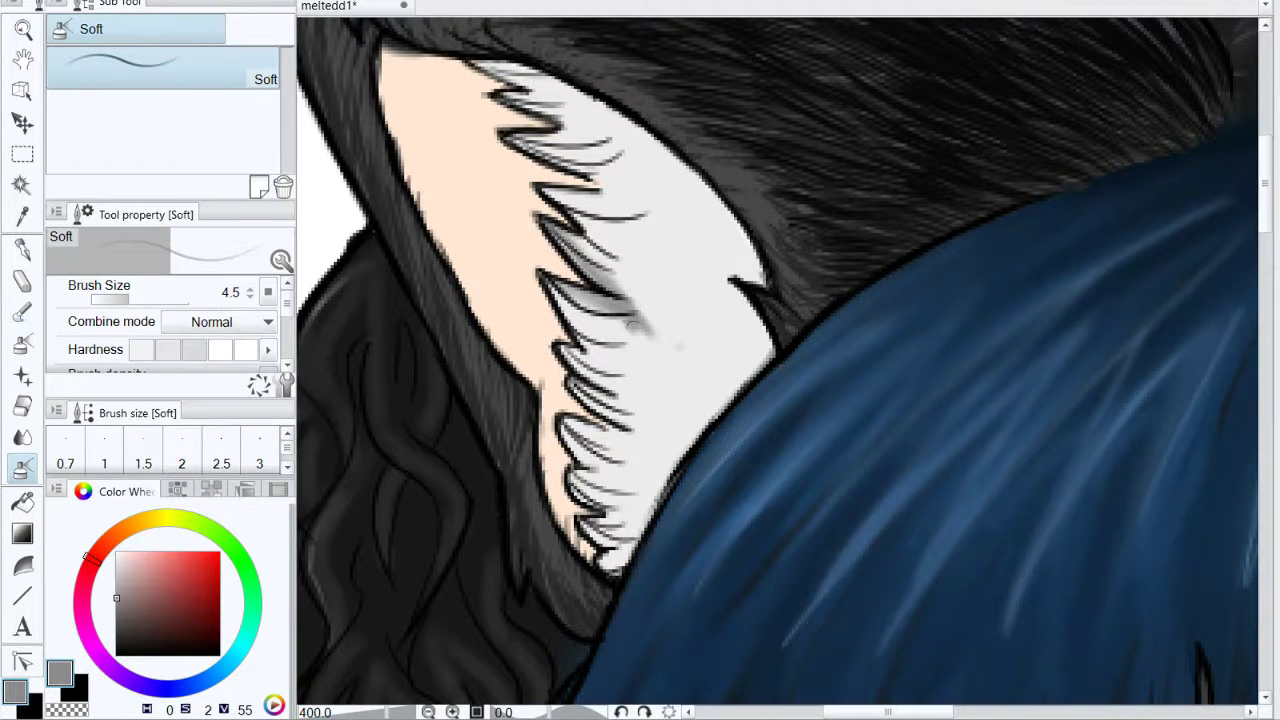
pyautogui.moveTo(545, 268)
pyautogui.mouseDown()
pyautogui.moveTo(612, 358)
pyautogui.moveTo(765, 376)
pyautogui.moveTo(720, 405)
pyautogui.mouseUp()
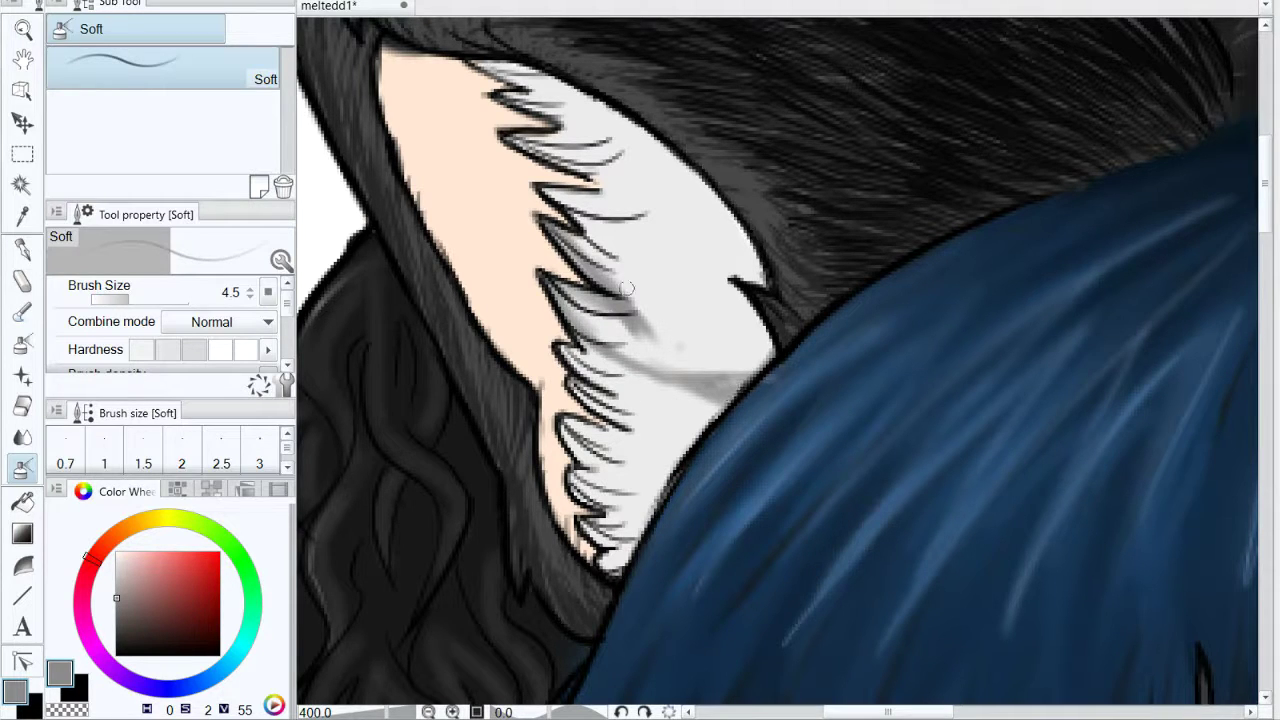
pyautogui.moveTo(627, 289)
pyautogui.mouseDown()
pyautogui.moveTo(700, 330)
pyautogui.moveTo(686, 331)
pyautogui.moveTo(625, 298)
pyautogui.moveTo(770, 345)
pyautogui.mouseUp()
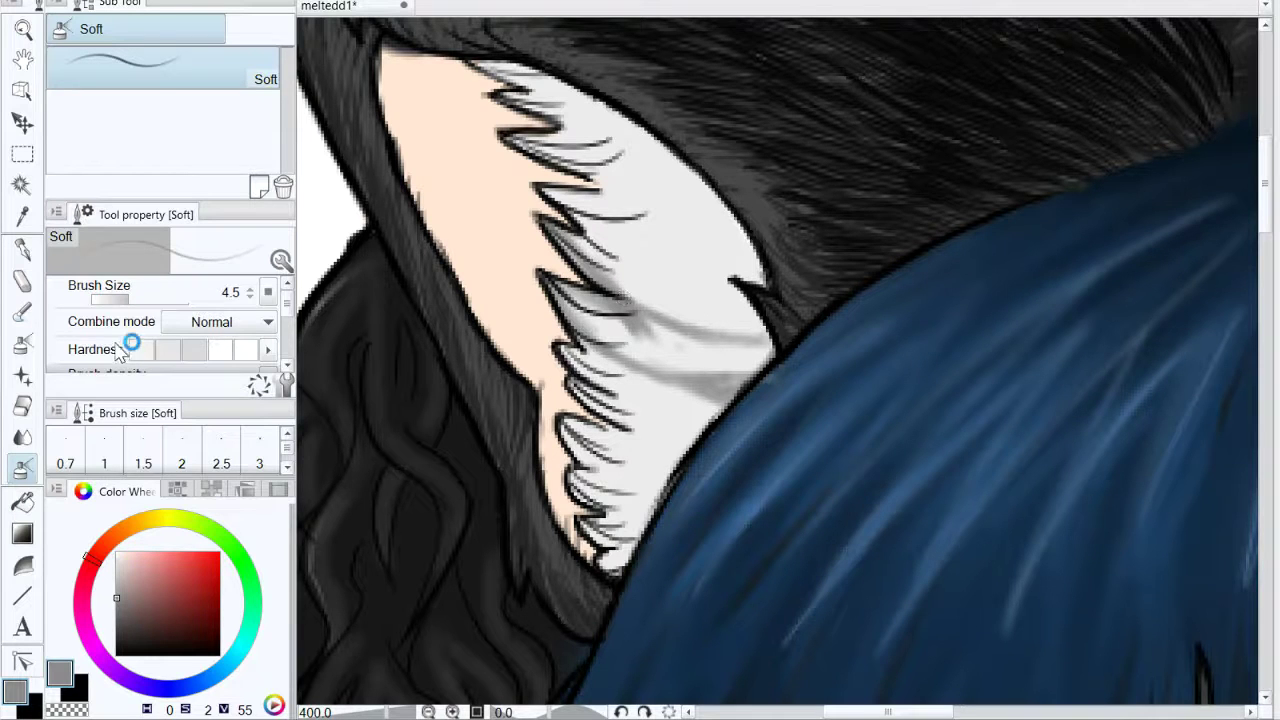
# Step: Lighten the grey shading between the inner-ear streaks with the Hard eraser and return to the Soft airbrush
pyautogui.press('e')
pyautogui.moveTo(628, 332); pyautogui.dragTo(611, 312)
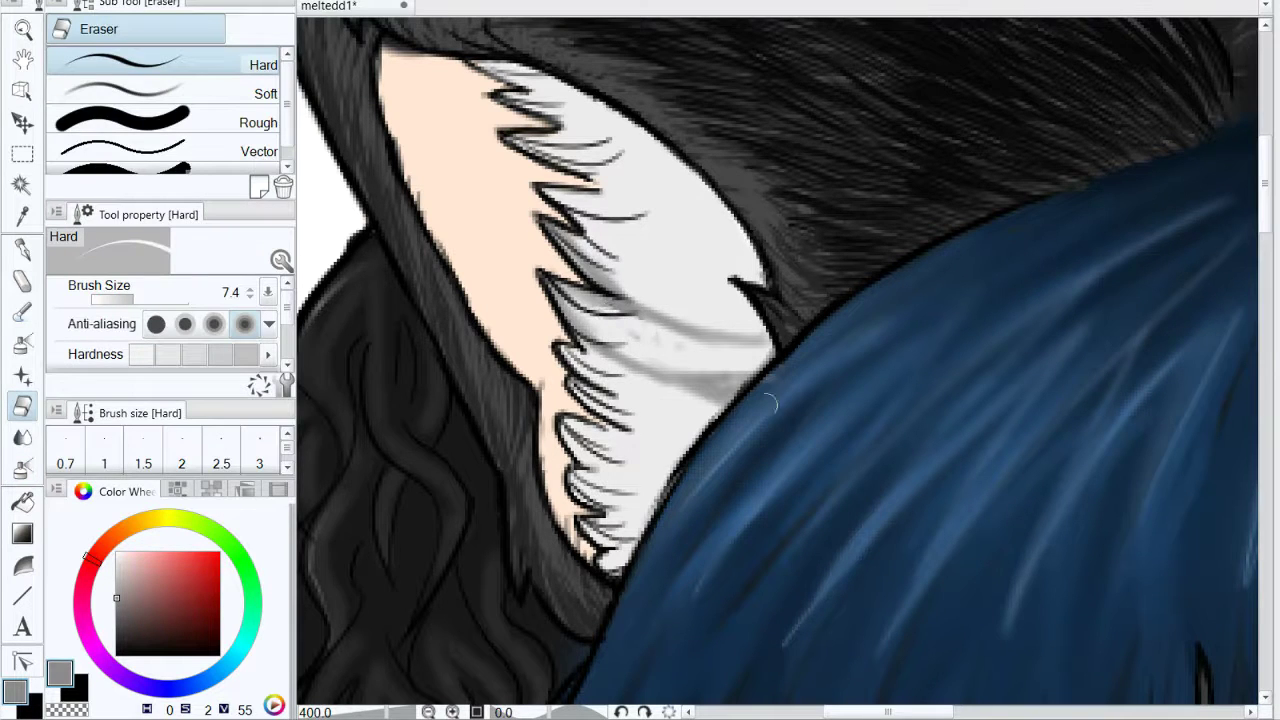
pyautogui.click(23, 467)
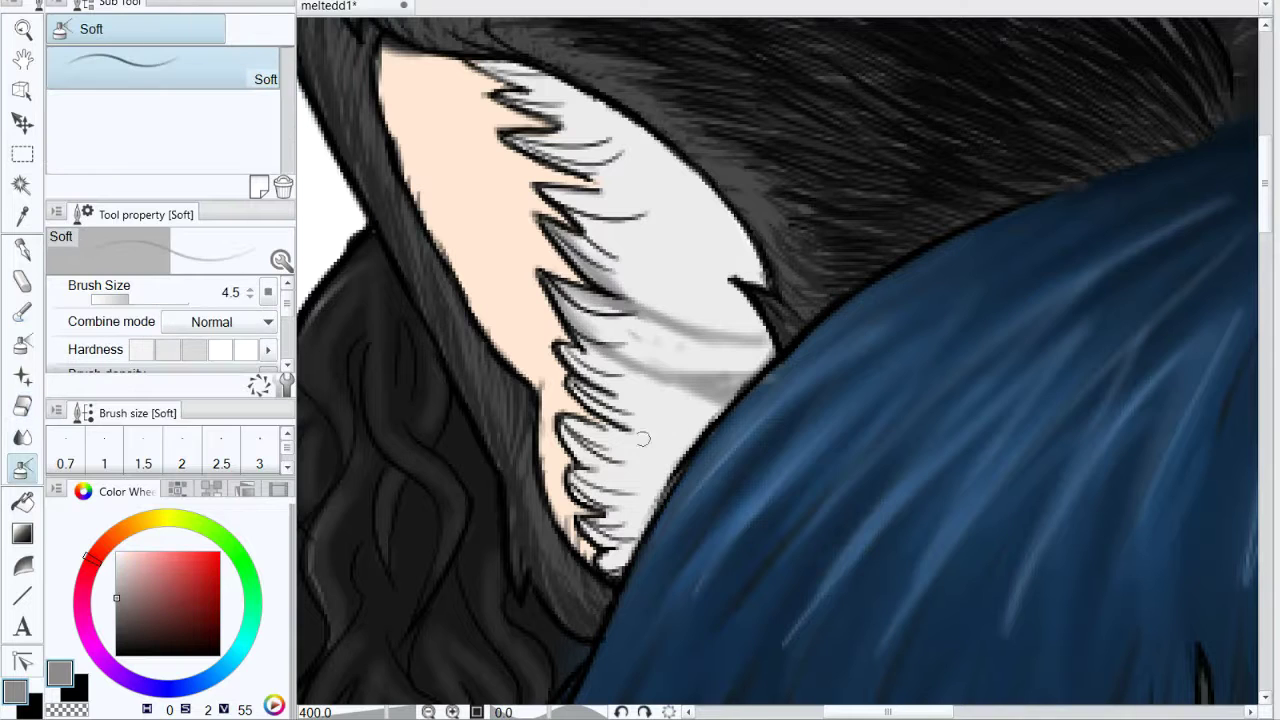
# Step: Shade the lower inner-ear fur with curved grey Soft airbrush streaks and fill the gaps along the blue hair's edge
pyautogui.moveTo(582, 398)
pyautogui.mouseDown()
pyautogui.moveTo(696, 462)
pyautogui.moveTo(666, 423)
pyautogui.moveTo(704, 425)
pyautogui.moveTo(674, 409)
pyautogui.mouseUp()
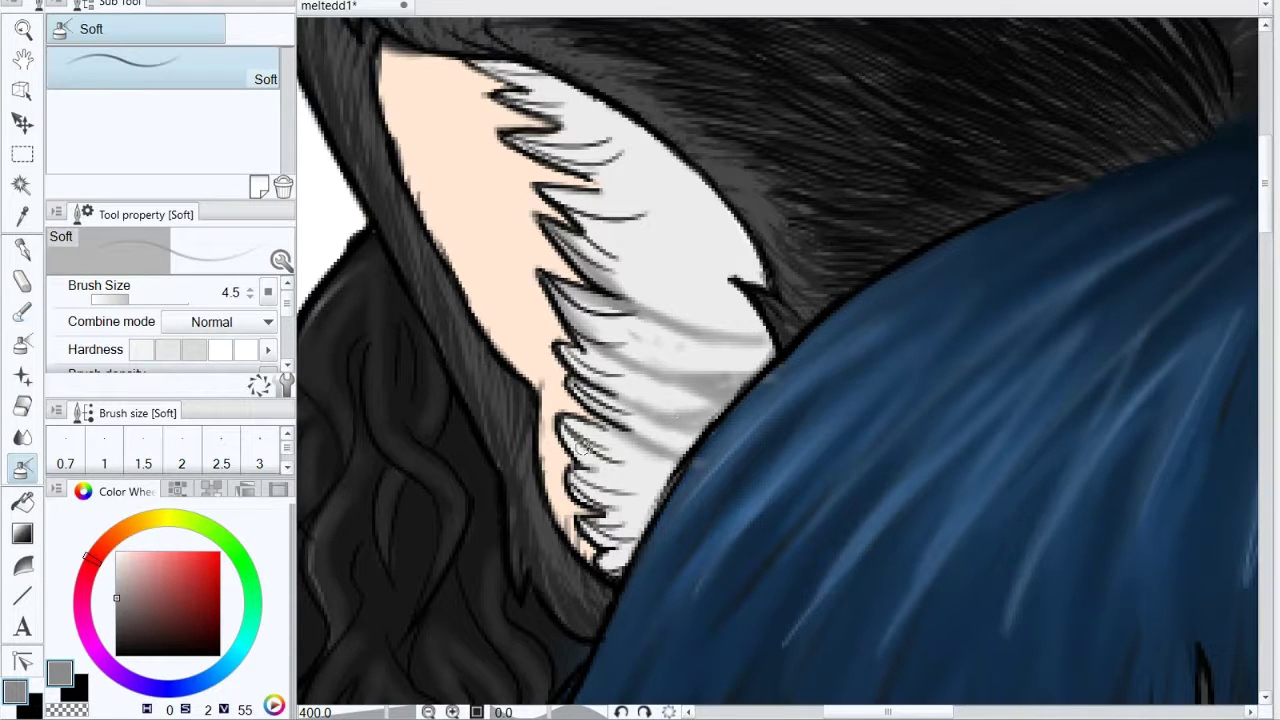
pyautogui.moveTo(585, 449)
pyautogui.mouseDown()
pyautogui.moveTo(651, 483)
pyautogui.moveTo(622, 475)
pyautogui.moveTo(675, 468)
pyautogui.moveTo(592, 464)
pyautogui.moveTo(656, 479)
pyautogui.mouseUp()
pyautogui.moveTo(645, 432); pyautogui.dragTo(489, 299)
pyautogui.moveTo(549, 713)
pyautogui.mouseDown()
pyautogui.moveTo(803, 294)
pyautogui.moveTo(665, 262)
pyautogui.moveTo(686, 299)
pyautogui.moveTo(628, 268)
pyautogui.mouseUp()
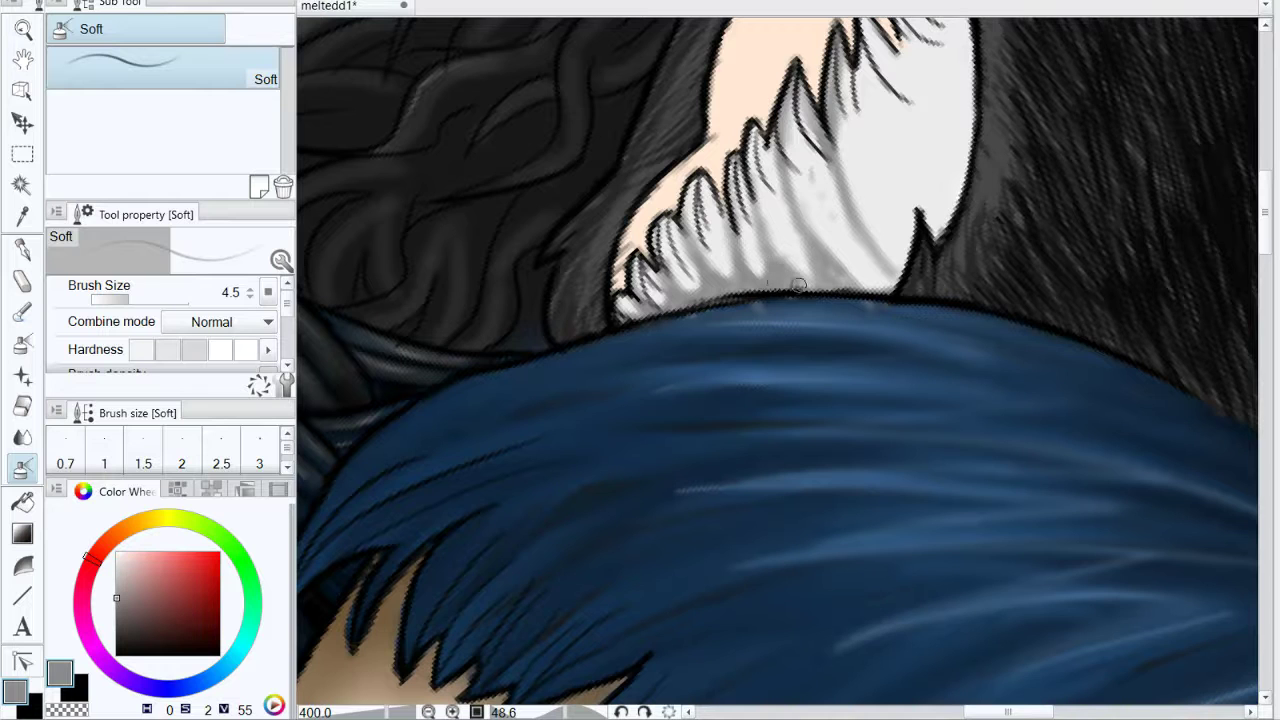
pyautogui.moveTo(799, 284)
pyautogui.mouseDown()
pyautogui.moveTo(766, 238)
pyautogui.moveTo(807, 269)
pyautogui.mouseUp()
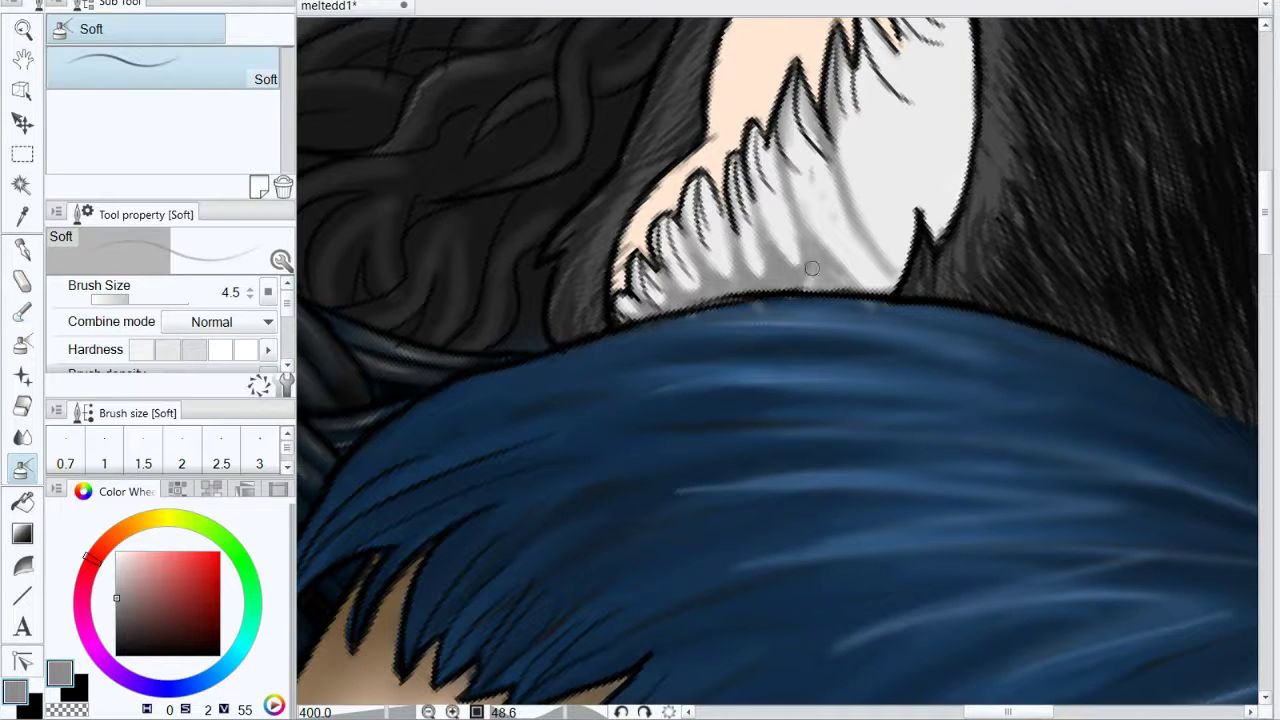
# Step: Paint grey streaks across the middle inner-ear fur, from the tuft tips towards the small black tuft and the black fur's edge
pyautogui.moveTo(985, 420); pyautogui.dragTo(803, 503)
pyautogui.moveTo(671, 306)
pyautogui.mouseDown()
pyautogui.moveTo(674, 356)
pyautogui.moveTo(668, 346)
pyautogui.moveTo(674, 325)
pyautogui.moveTo(695, 370)
pyautogui.mouseUp()
pyautogui.moveTo(670, 158)
pyautogui.mouseDown()
pyautogui.moveTo(715, 268)
pyautogui.moveTo(748, 302)
pyautogui.mouseUp()
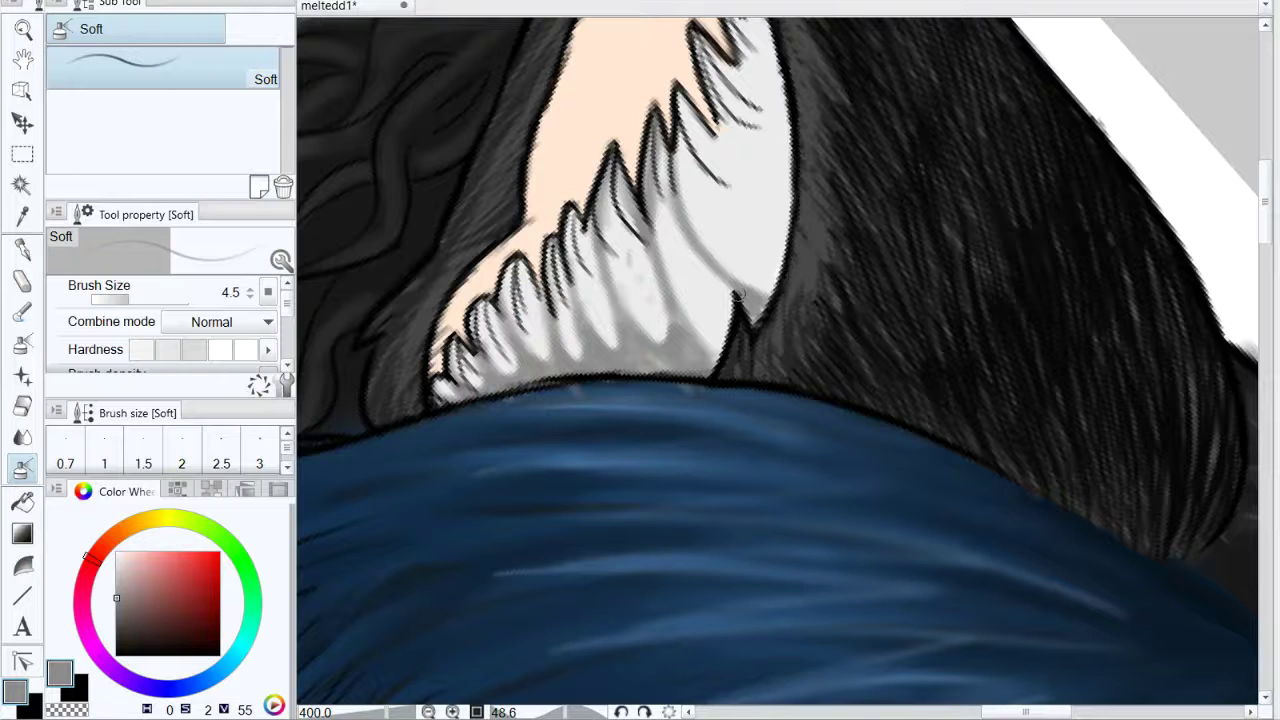
pyautogui.moveTo(824, 252); pyautogui.dragTo(754, 258)
pyautogui.moveTo(673, 190)
pyautogui.mouseDown()
pyautogui.moveTo(746, 273)
pyautogui.moveTo(725, 245)
pyautogui.moveTo(765, 359)
pyautogui.mouseUp()
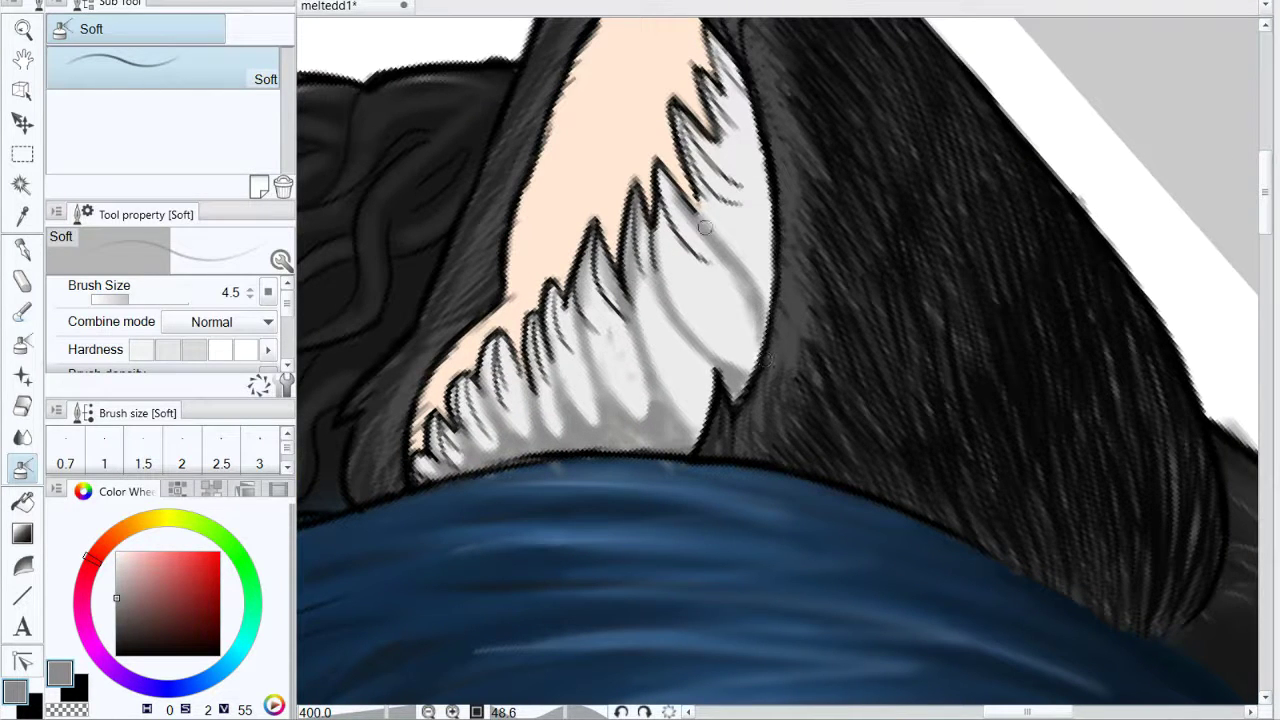
pyautogui.moveTo(702, 197); pyautogui.dragTo(751, 280)
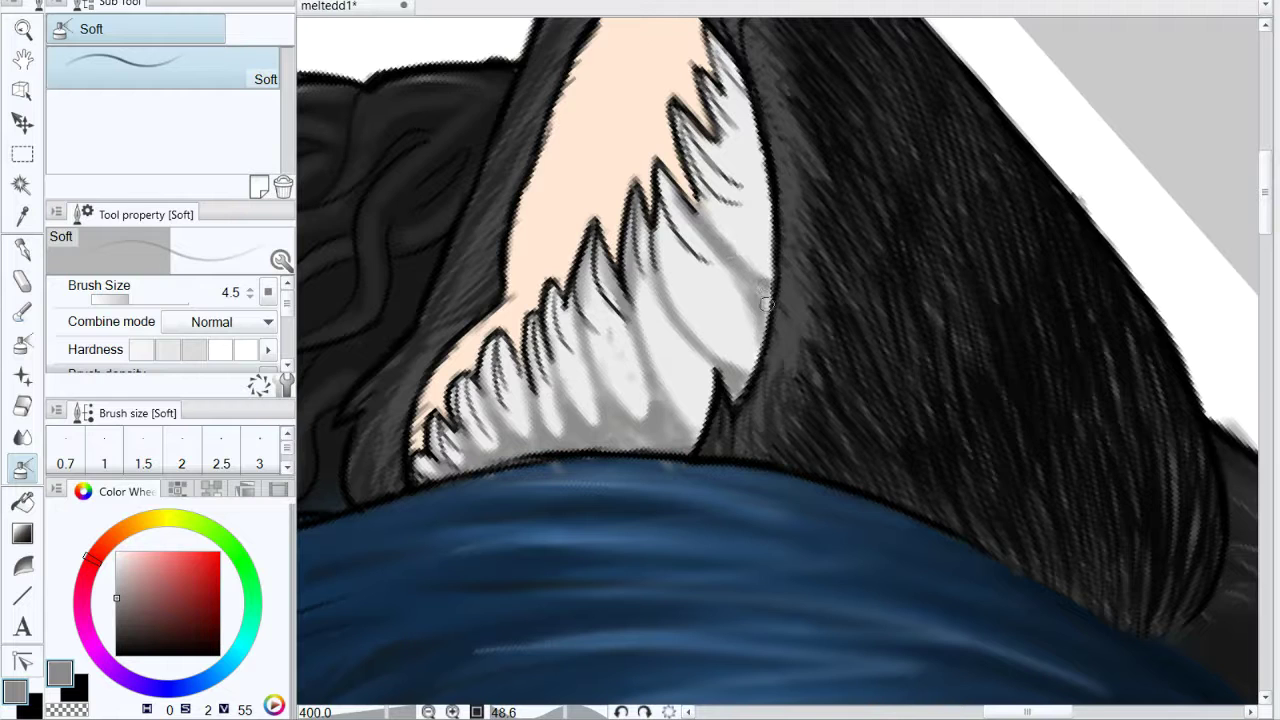
# Step: Fill the gaps between the streak ends with grey beside the small black tuft and along the black fur's outline
pyautogui.moveTo(699, 358)
pyautogui.mouseDown()
pyautogui.moveTo(704, 392)
pyautogui.moveTo(696, 354)
pyautogui.moveTo(698, 398)
pyautogui.moveTo(663, 401)
pyautogui.moveTo(703, 430)
pyautogui.mouseUp()
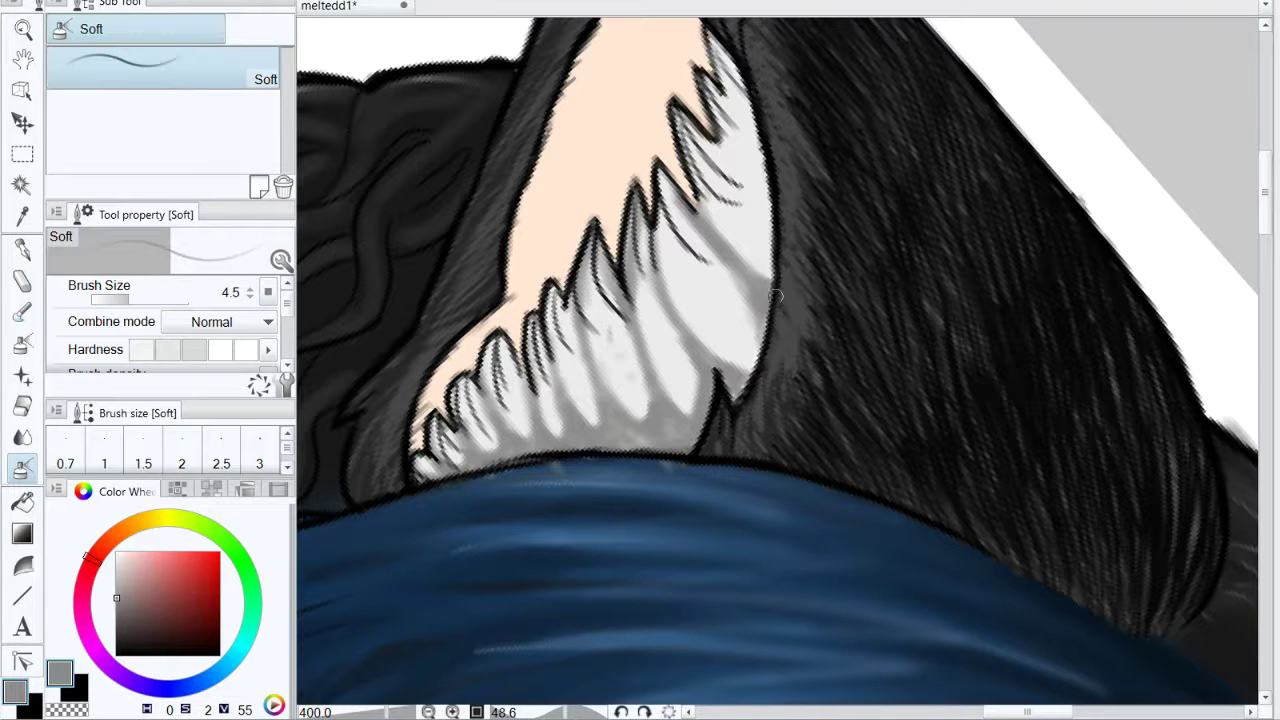
pyautogui.moveTo(734, 279)
pyautogui.mouseDown()
pyautogui.moveTo(744, 375)
pyautogui.moveTo(716, 258)
pyautogui.moveTo(741, 315)
pyautogui.mouseUp()
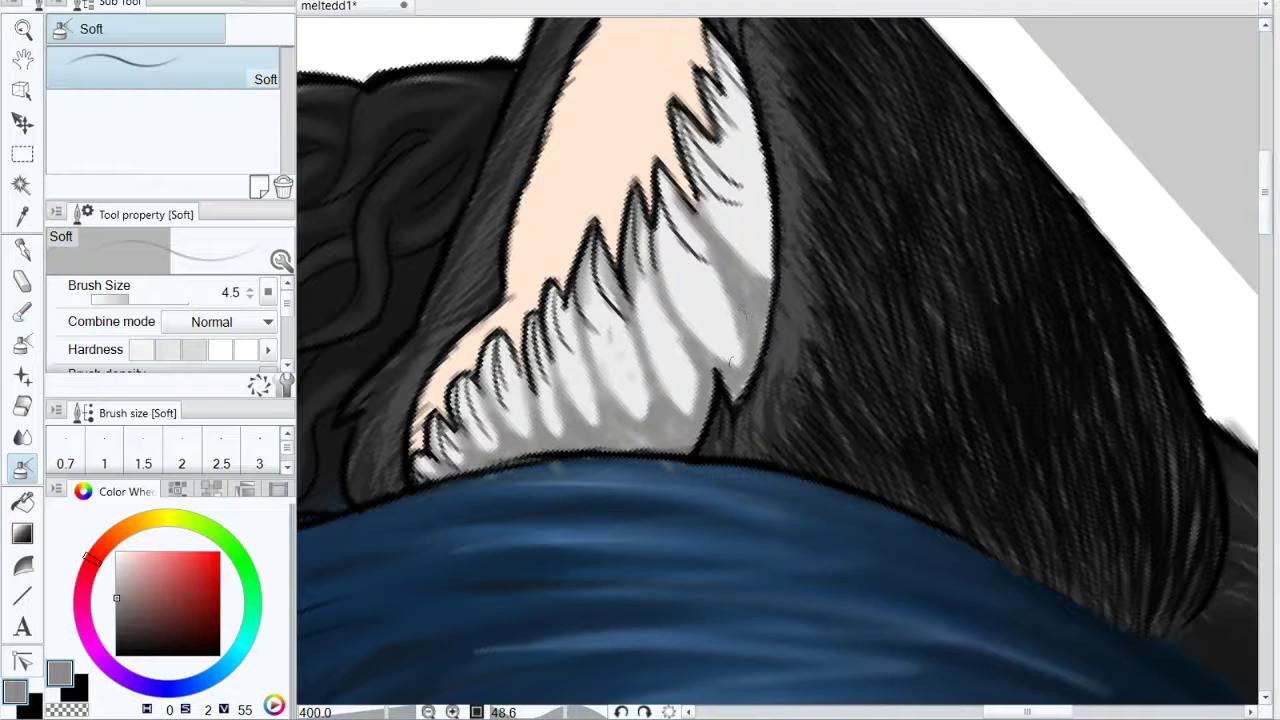
pyautogui.moveTo(731, 361); pyautogui.dragTo(732, 363)
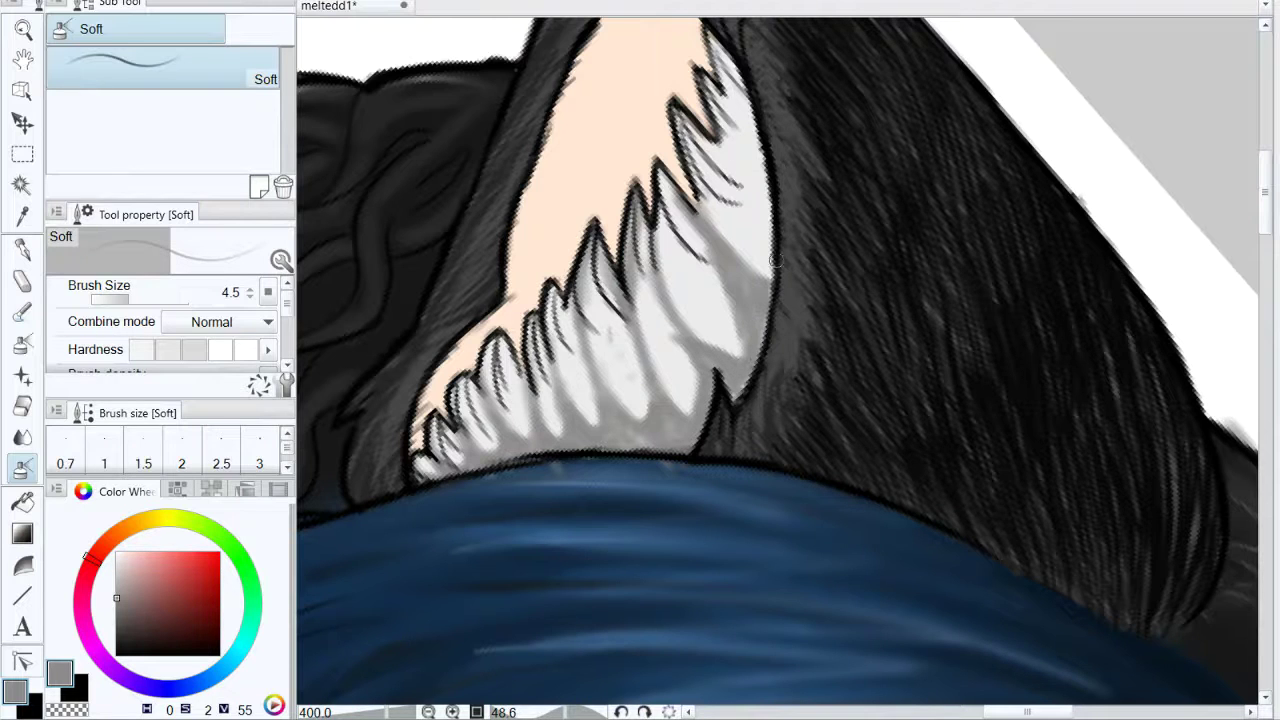
pyautogui.moveTo(775, 260); pyautogui.dragTo(742, 250)
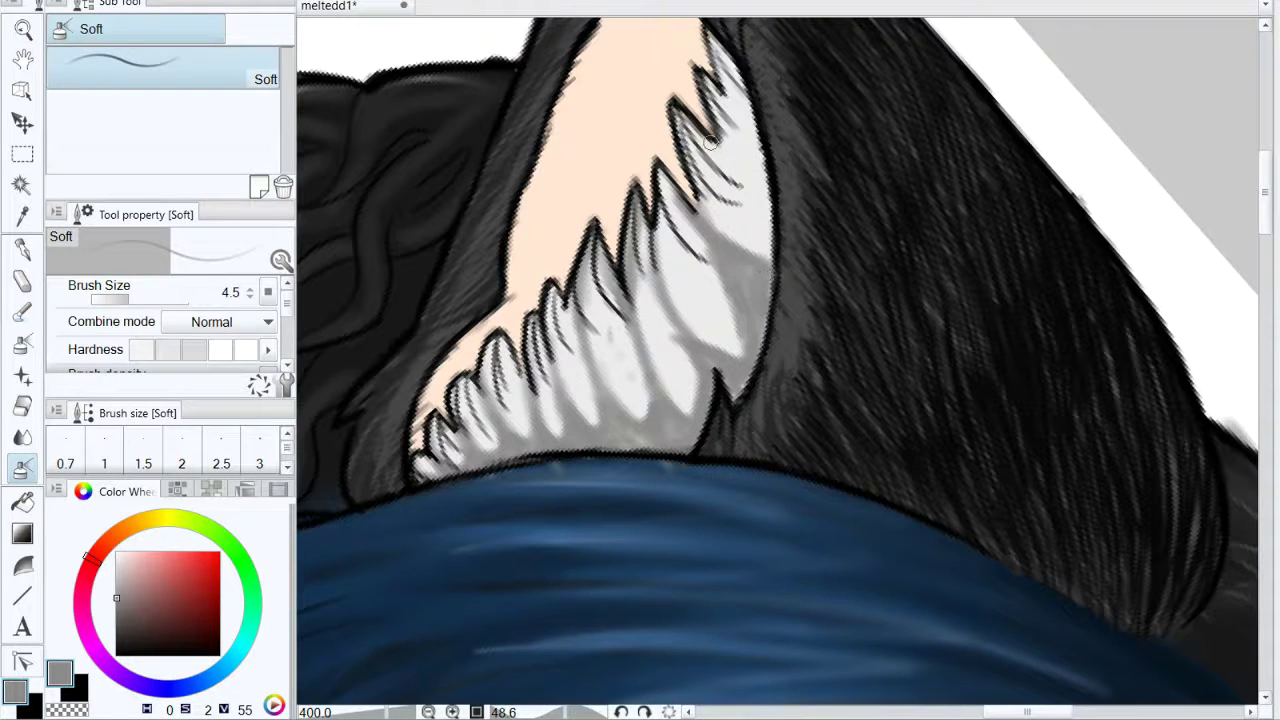
# Step: Add grey streaks to the inner fur near the ear's tip and undo the last stroke
pyautogui.moveTo(709, 143)
pyautogui.mouseDown()
pyautogui.moveTo(759, 204)
pyautogui.moveTo(764, 259)
pyautogui.moveTo(756, 196)
pyautogui.moveTo(756, 250)
pyautogui.mouseUp()
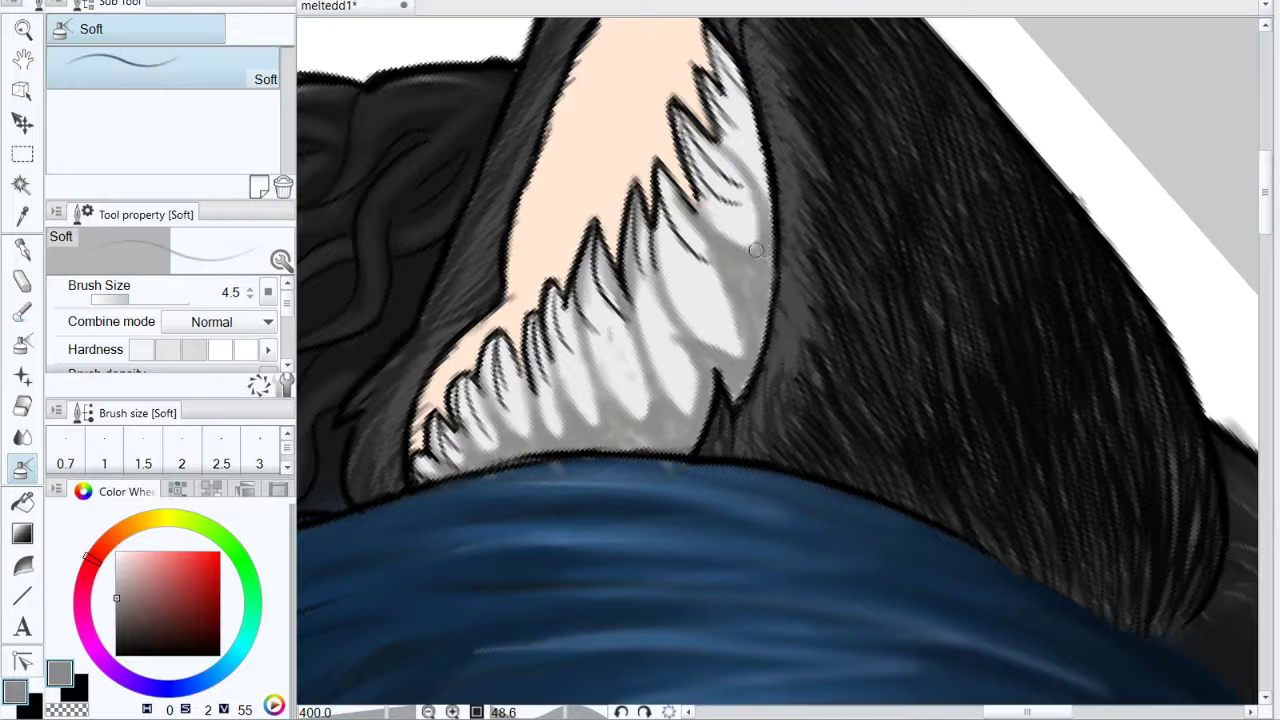
pyautogui.moveTo(713, 143)
pyautogui.mouseDown()
pyautogui.moveTo(762, 177)
pyautogui.moveTo(717, 89)
pyautogui.moveTo(757, 178)
pyautogui.mouseUp()
pyautogui.moveTo(790, 74)
pyautogui.mouseDown()
pyautogui.moveTo(812, 112)
pyautogui.moveTo(740, 88)
pyautogui.moveTo(764, 150)
pyautogui.mouseUp()
pyautogui.hotkey('ctrl', 'z')
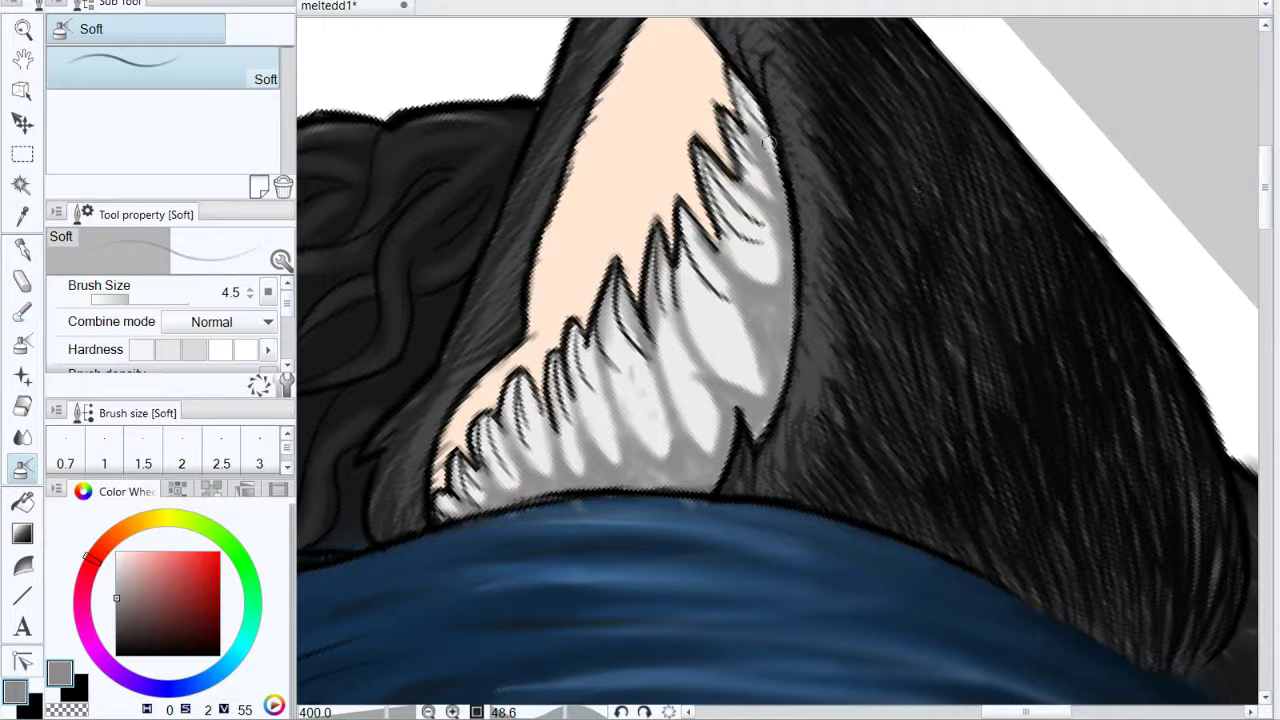
# Step: Soften the grey streaks on the lower inner-ear fur with the Blur tool at brush size 6.3
pyautogui.moveTo(778, 503); pyautogui.dragTo(831, 338)
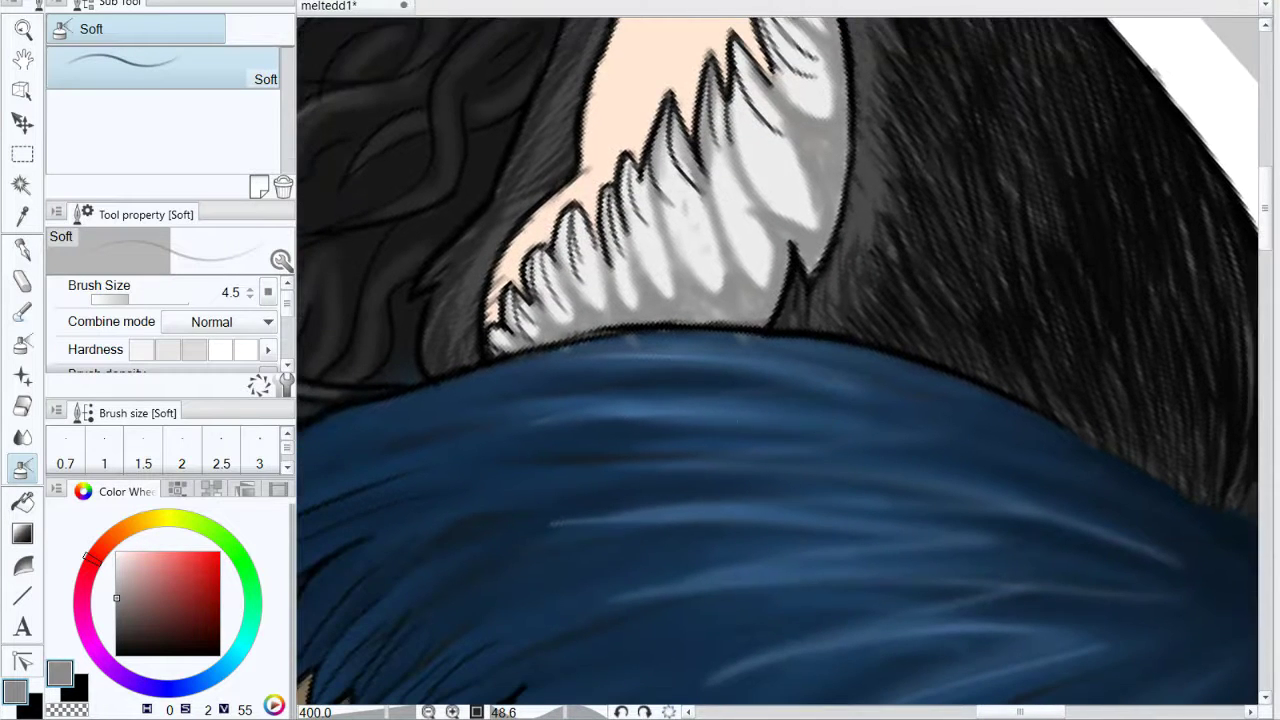
pyautogui.click(22, 437)
pyautogui.click(153, 300)
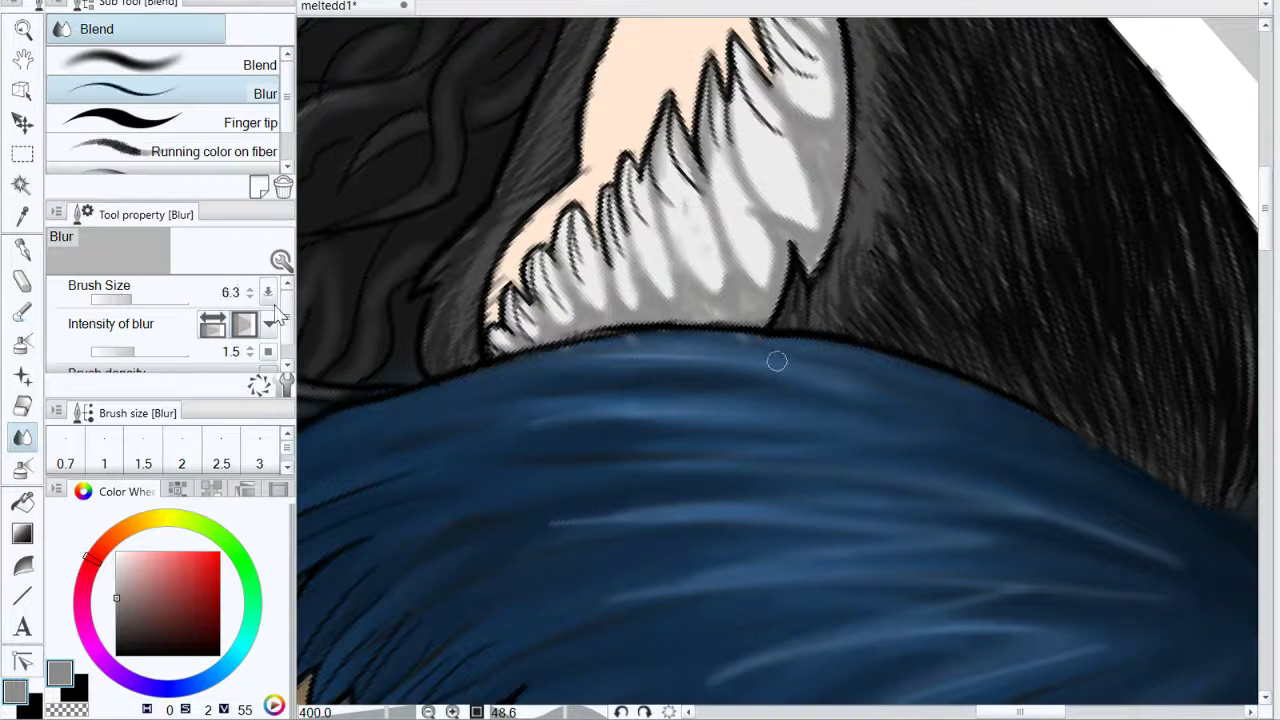
pyautogui.moveTo(518, 325)
pyautogui.mouseDown()
pyautogui.moveTo(573, 328)
pyautogui.moveTo(558, 299)
pyautogui.moveTo(578, 327)
pyautogui.moveTo(603, 323)
pyautogui.moveTo(601, 270)
pyautogui.moveTo(633, 306)
pyautogui.moveTo(640, 268)
pyautogui.moveTo(679, 285)
pyautogui.moveTo(661, 237)
pyautogui.moveTo(668, 315)
pyautogui.mouseUp()
pyautogui.moveTo(713, 179)
pyautogui.mouseDown()
pyautogui.moveTo(718, 280)
pyautogui.moveTo(726, 239)
pyautogui.moveTo(775, 313)
pyautogui.mouseUp()
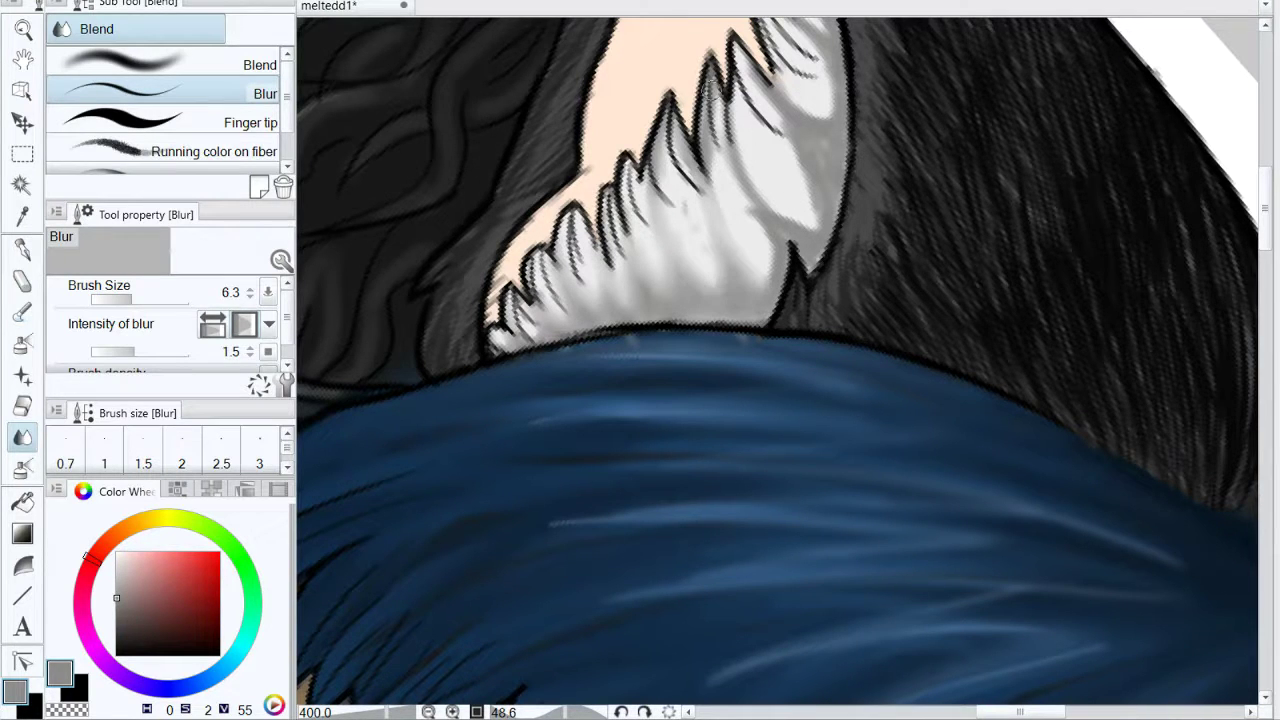
pyautogui.moveTo(710, 96); pyautogui.dragTo(703, 150)
pyautogui.moveTo(793, 176); pyautogui.dragTo(731, 259)
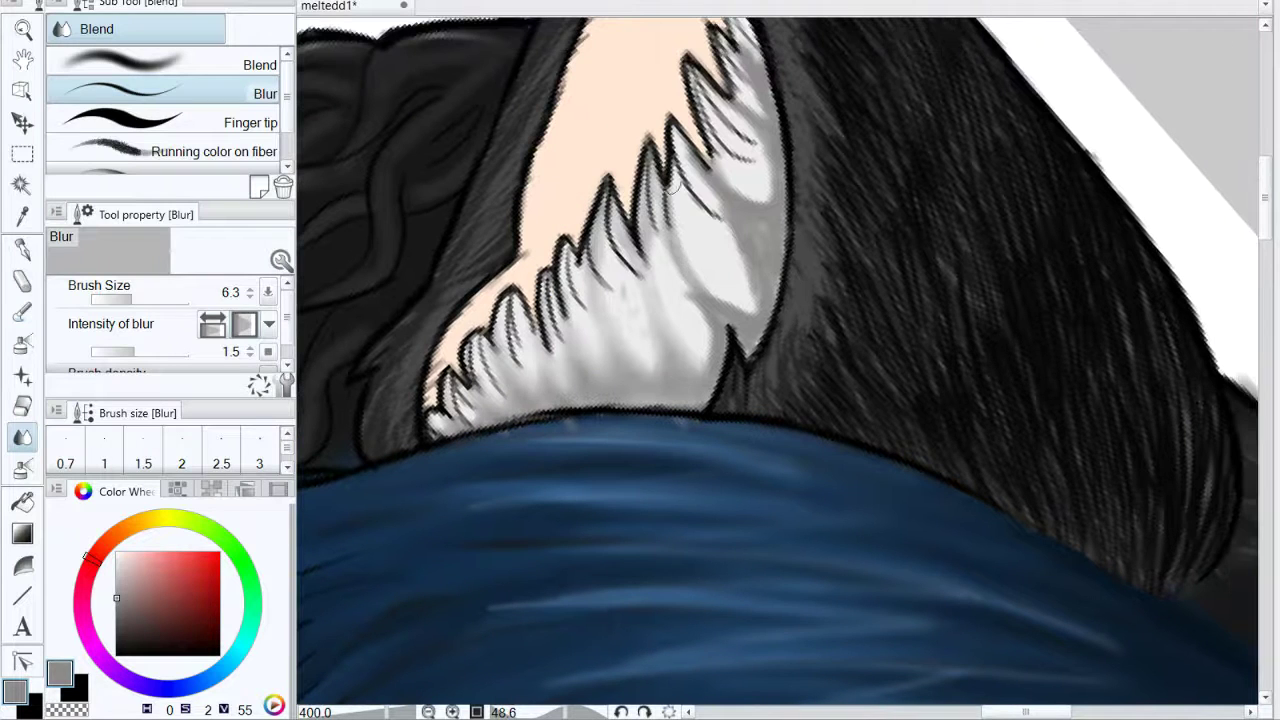
# Step: Blur the grey streaks on the inner fur up to the ear's tip and pick a dark grey, value 18
pyautogui.moveTo(676, 220)
pyautogui.mouseDown()
pyautogui.moveTo(751, 313)
pyautogui.moveTo(689, 273)
pyautogui.moveTo(710, 338)
pyautogui.moveTo(704, 302)
pyautogui.moveTo(762, 318)
pyautogui.mouseUp()
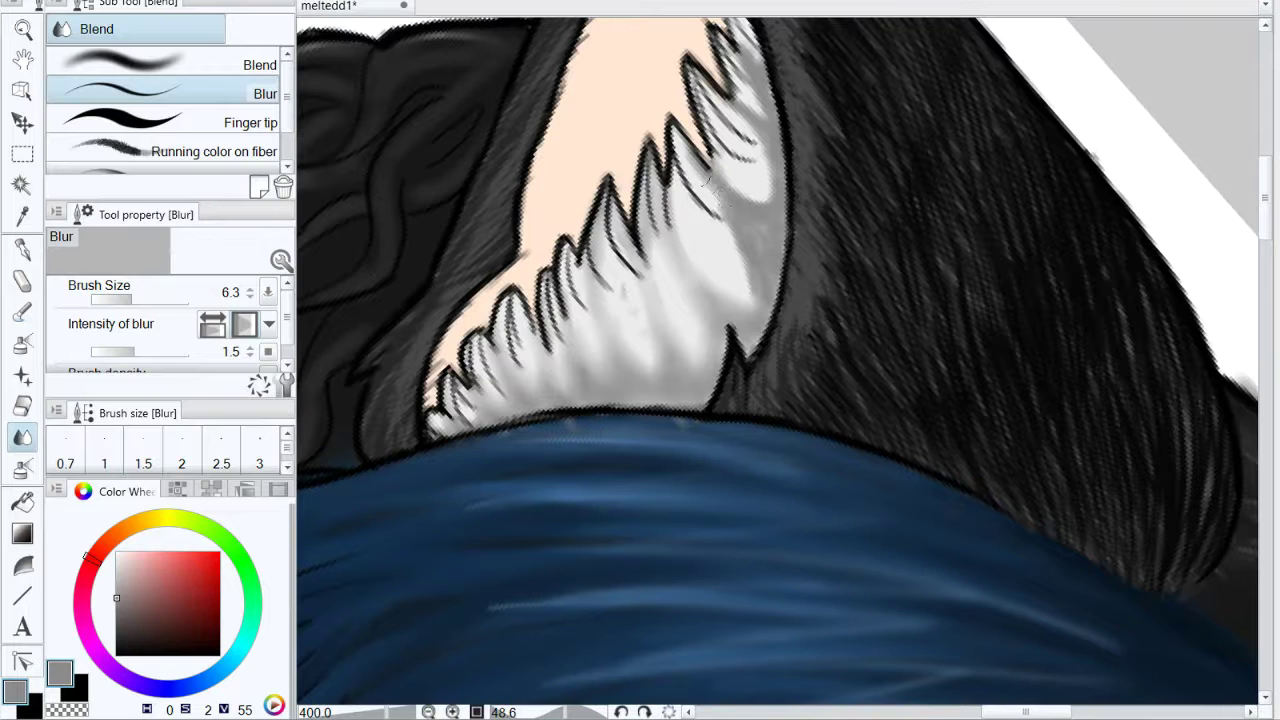
pyautogui.moveTo(710, 186)
pyautogui.mouseDown()
pyautogui.moveTo(748, 282)
pyautogui.moveTo(726, 231)
pyautogui.mouseUp()
pyautogui.moveTo(772, 289)
pyautogui.mouseDown()
pyautogui.moveTo(762, 208)
pyautogui.moveTo(727, 182)
pyautogui.moveTo(741, 117)
pyautogui.moveTo(730, 60)
pyautogui.mouseUp()
pyautogui.moveTo(816, 136); pyautogui.dragTo(812, 196)
pyautogui.moveTo(762, 153)
pyautogui.mouseDown()
pyautogui.moveTo(743, 112)
pyautogui.moveTo(770, 212)
pyautogui.mouseUp()
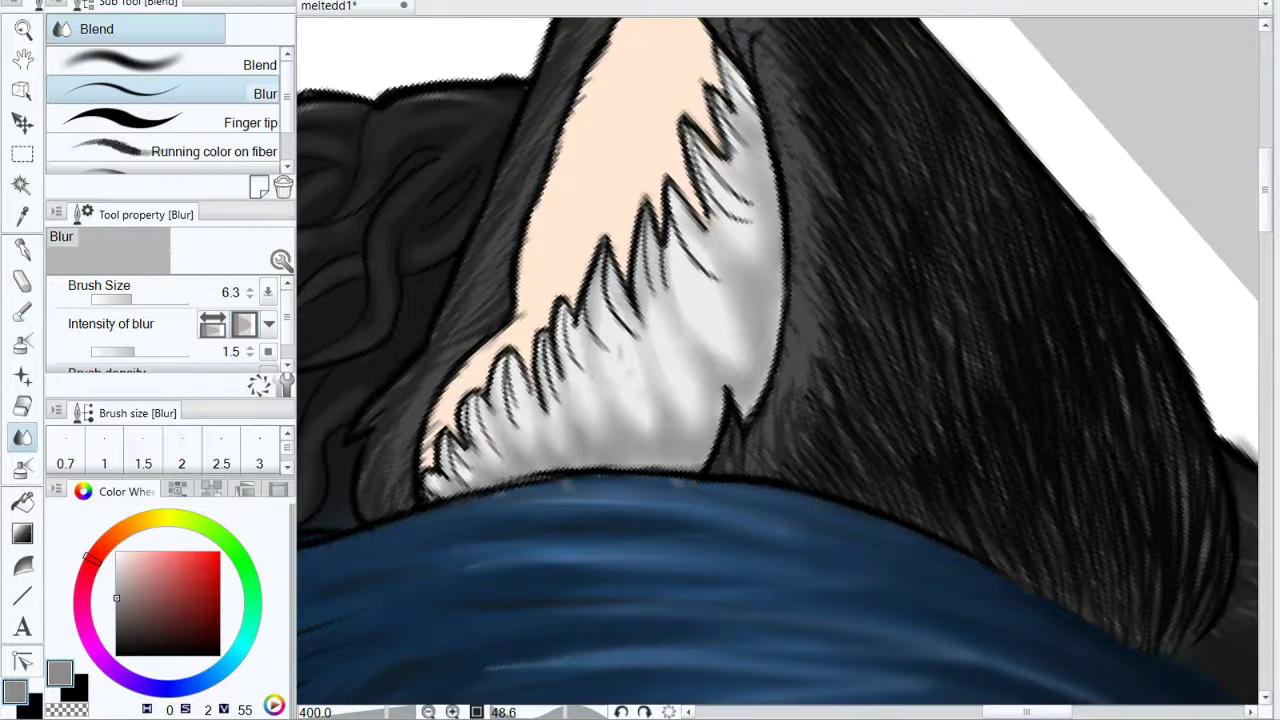
pyautogui.click(117, 638)
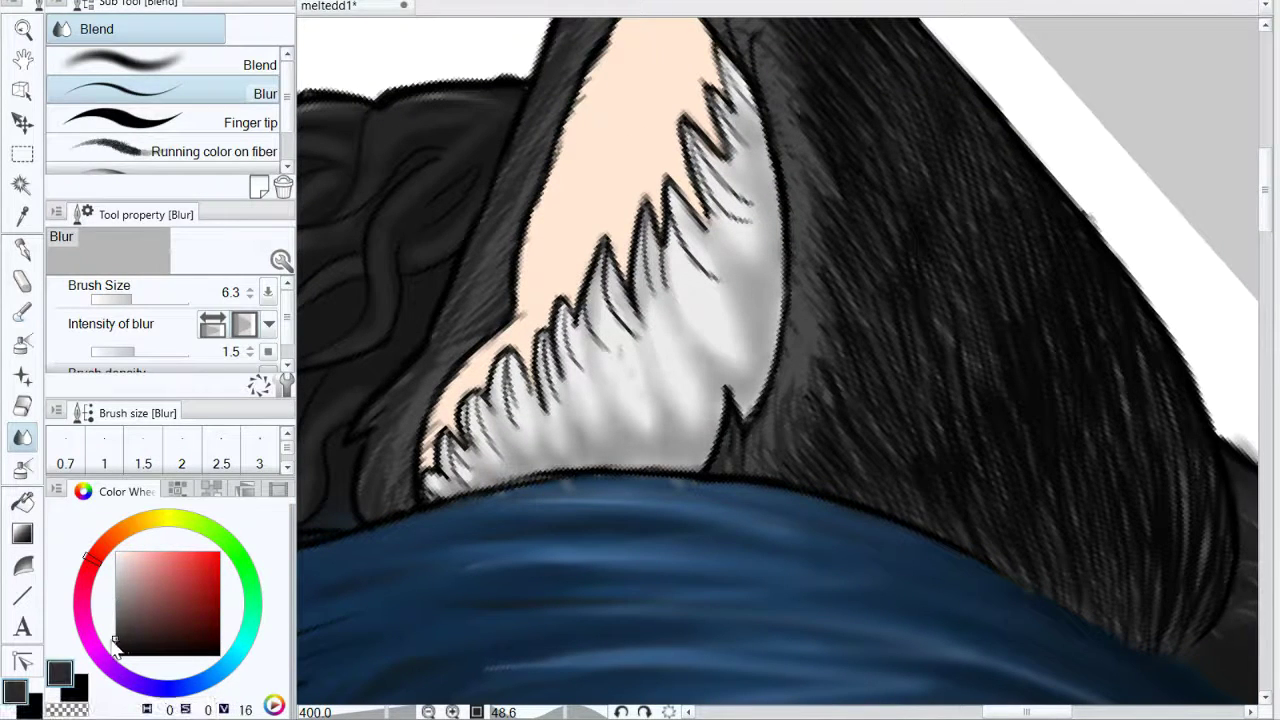
pyautogui.click(22, 312)
pyautogui.scroll(-3, 723, 394)
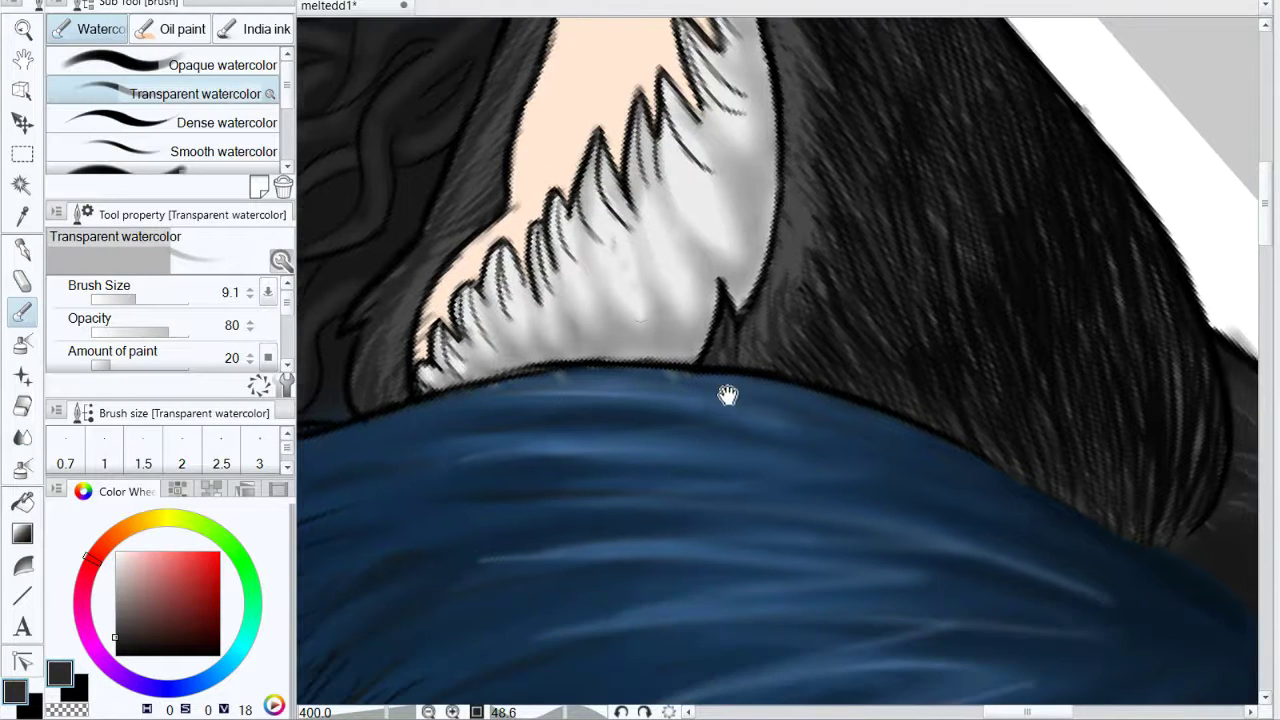
pyautogui.moveTo(675, 354)
pyautogui.mouseDown()
pyautogui.moveTo(629, 240)
pyautogui.moveTo(682, 346)
pyautogui.moveTo(717, 344)
pyautogui.moveTo(712, 302)
pyautogui.moveTo(722, 365)
pyautogui.moveTo(689, 241)
pyautogui.mouseUp()
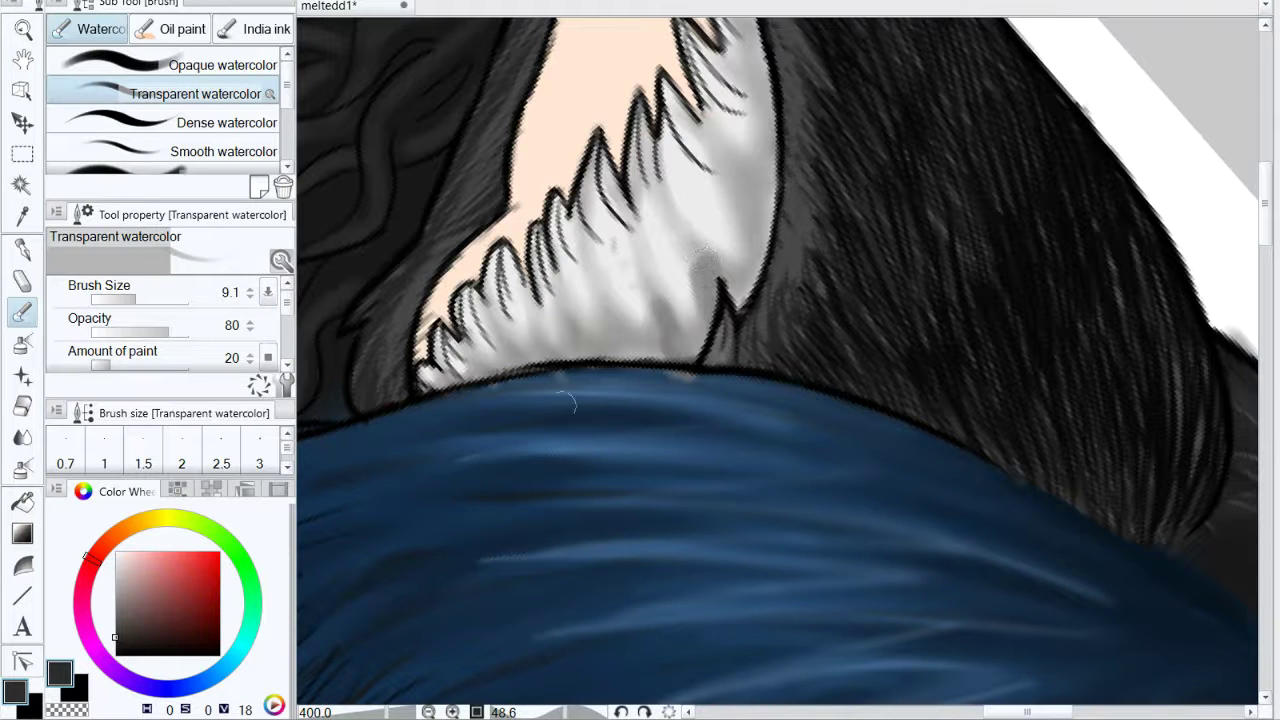
pyautogui.hotkey('ctrl', 'z')
pyautogui.hotkey('ctrl', 'z')
pyautogui.hotkey('ctrl', 'z')
# Step: Deepen the shadows between the lower inner-ear tufts with dark grey Soft airbrush strokes at brush size 8
pyautogui.click(22, 470)
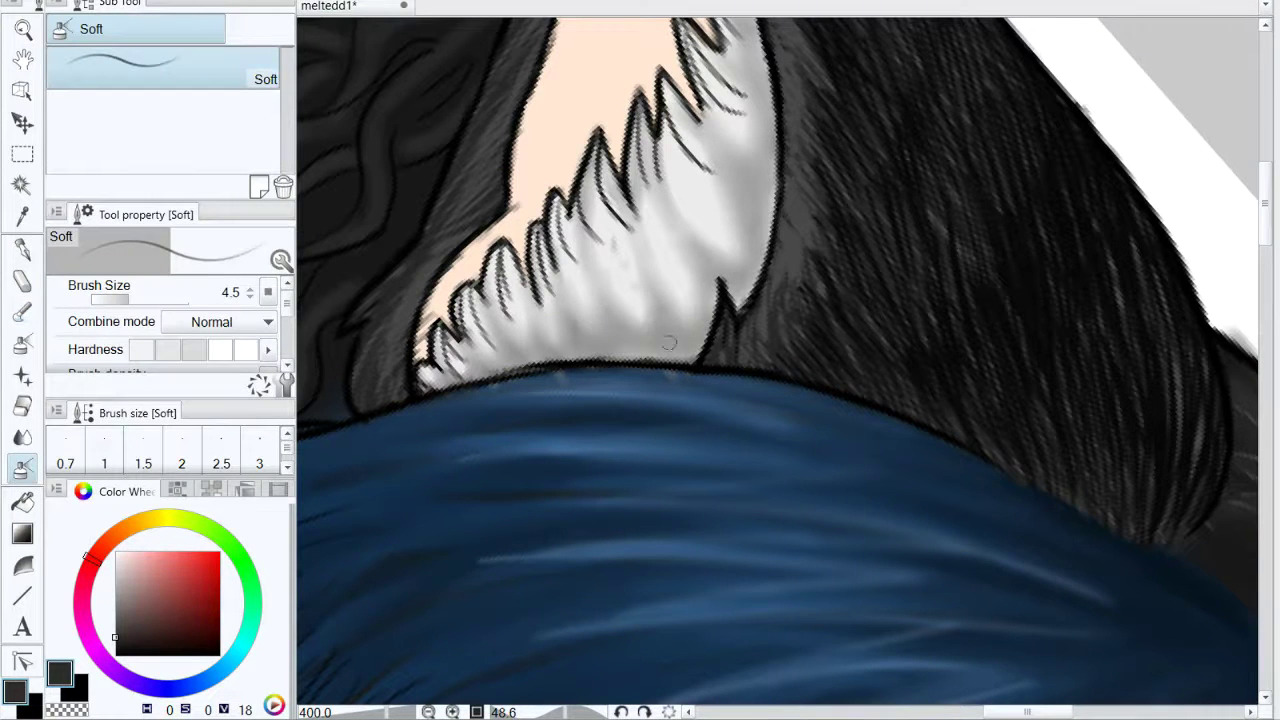
pyautogui.click(136, 298)
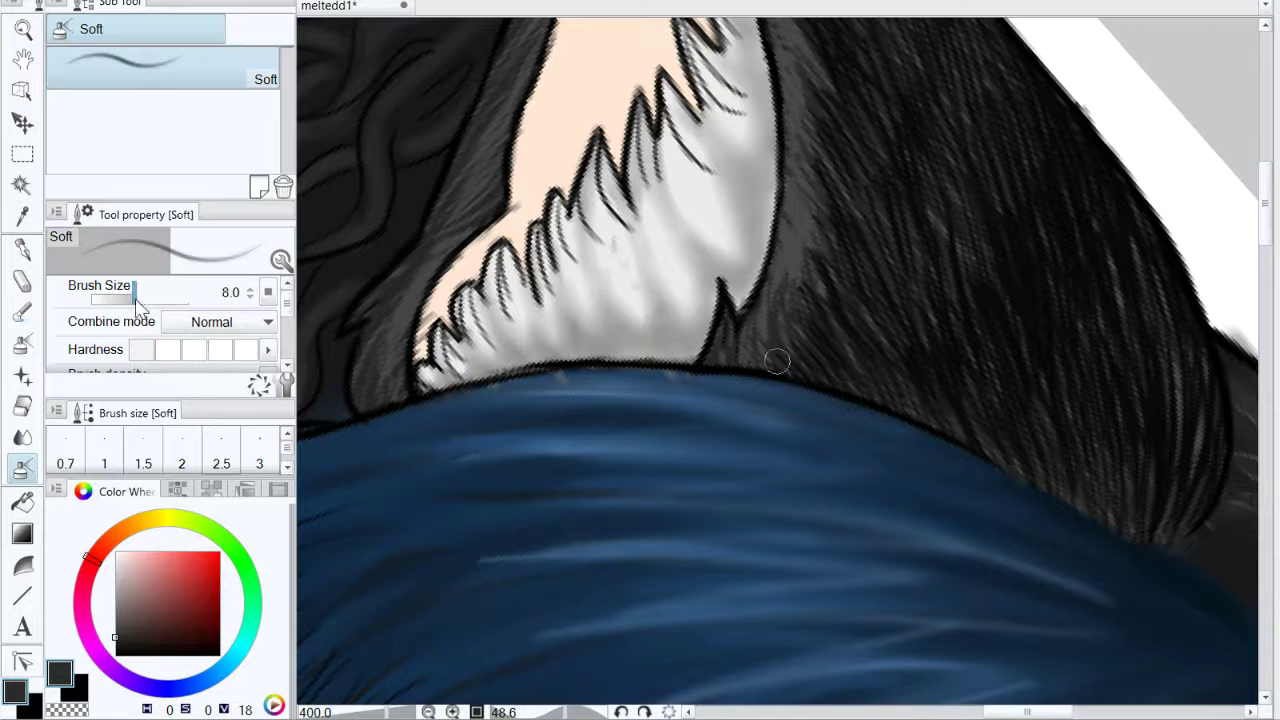
pyautogui.moveTo(667, 347)
pyautogui.mouseDown()
pyautogui.moveTo(691, 372)
pyautogui.moveTo(646, 271)
pyautogui.moveTo(665, 313)
pyautogui.moveTo(656, 348)
pyautogui.moveTo(597, 318)
pyautogui.mouseUp()
pyautogui.moveTo(574, 206); pyautogui.dragTo(627, 338)
pyautogui.moveTo(630, 218); pyautogui.dragTo(650, 322)
pyautogui.moveTo(658, 187)
pyautogui.mouseDown()
pyautogui.moveTo(696, 236)
pyautogui.moveTo(679, 355)
pyautogui.mouseUp()
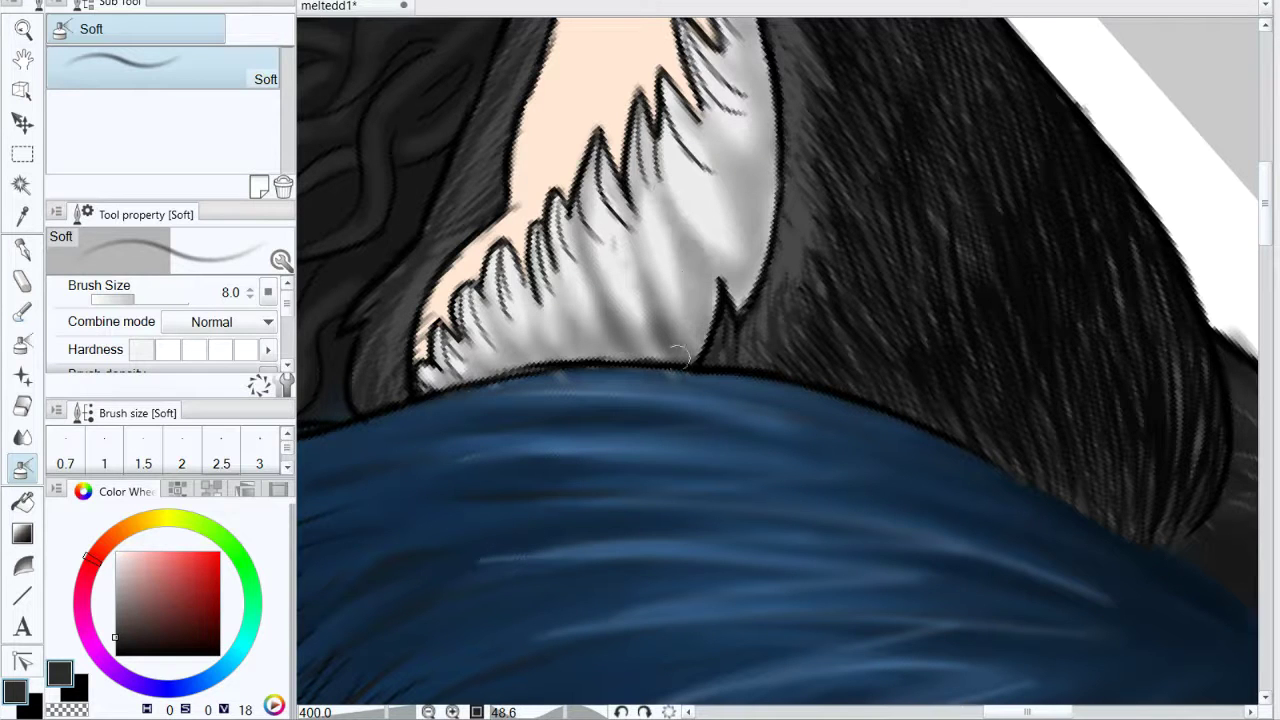
pyautogui.moveTo(545, 218)
pyautogui.mouseDown()
pyautogui.moveTo(566, 300)
pyautogui.moveTo(612, 357)
pyautogui.mouseUp()
pyautogui.moveTo(465, 273)
pyautogui.mouseDown()
pyautogui.moveTo(470, 335)
pyautogui.moveTo(428, 390)
pyautogui.moveTo(432, 371)
pyautogui.mouseUp()
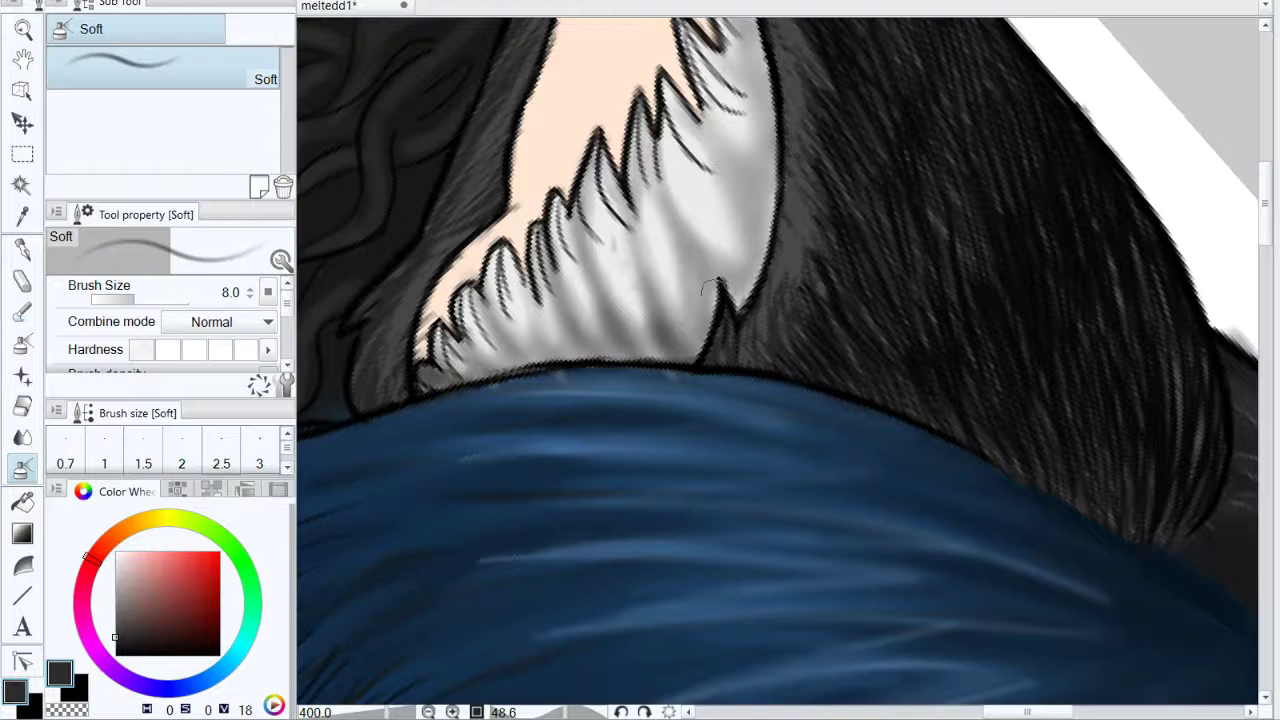
# Step: Darken the inner fur beside the small black tuft and along the black outline up to the ear's tip
pyautogui.moveTo(714, 291)
pyautogui.mouseDown()
pyautogui.moveTo(640, 363)
pyautogui.moveTo(620, 346)
pyautogui.moveTo(625, 382)
pyautogui.mouseUp()
pyautogui.moveTo(640, 205); pyautogui.dragTo(671, 360)
pyautogui.moveTo(665, 254)
pyautogui.mouseDown()
pyautogui.moveTo(672, 332)
pyautogui.moveTo(709, 210)
pyautogui.mouseUp()
pyautogui.moveTo(655, 126)
pyautogui.mouseDown()
pyautogui.moveTo(706, 248)
pyautogui.moveTo(682, 125)
pyautogui.moveTo(683, 144)
pyautogui.moveTo(733, 152)
pyautogui.moveTo(656, 132)
pyautogui.moveTo(688, 218)
pyautogui.mouseUp()
pyautogui.moveTo(662, 132); pyautogui.dragTo(694, 258)
pyautogui.moveTo(664, 186); pyautogui.dragTo(695, 246)
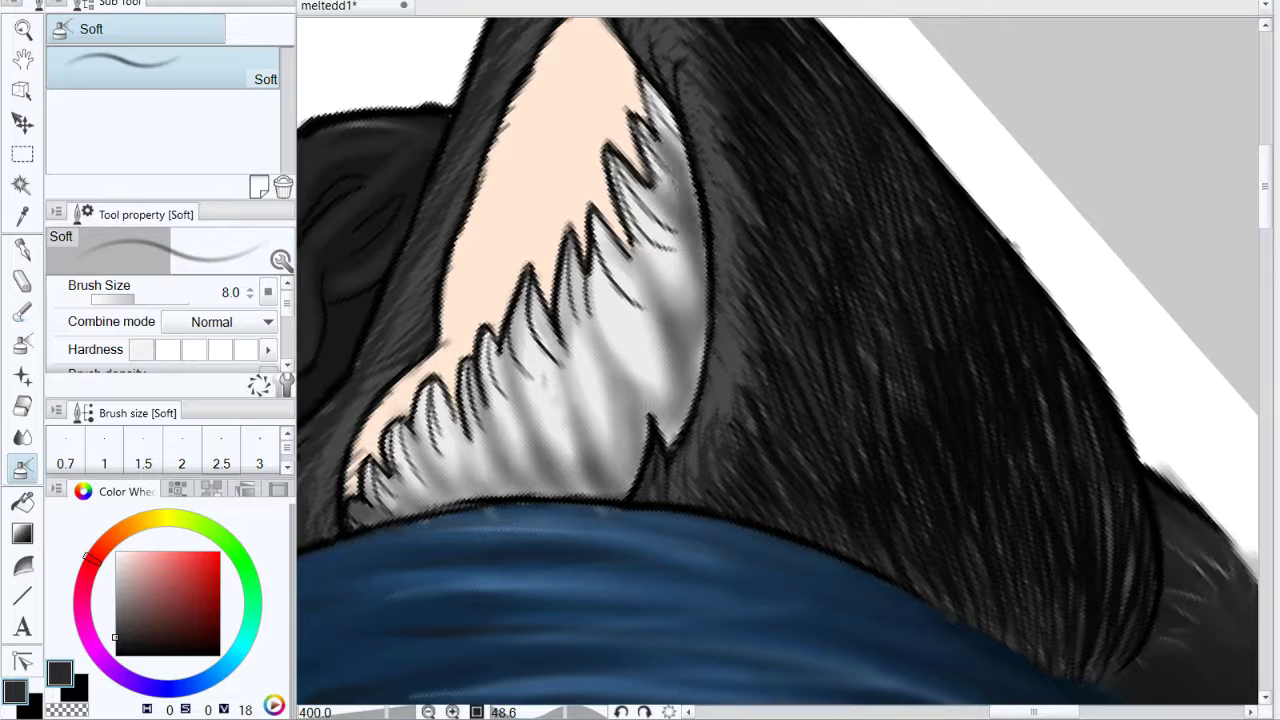
# Step: Layer dark Transparent watercolor strokes, size 9.1 and opacity 80, over the inner-ear shadows along the hair and outer fur edge
pyautogui.moveTo(356, 714); pyautogui.dragTo(398, 716)
pyautogui.click(22, 314)
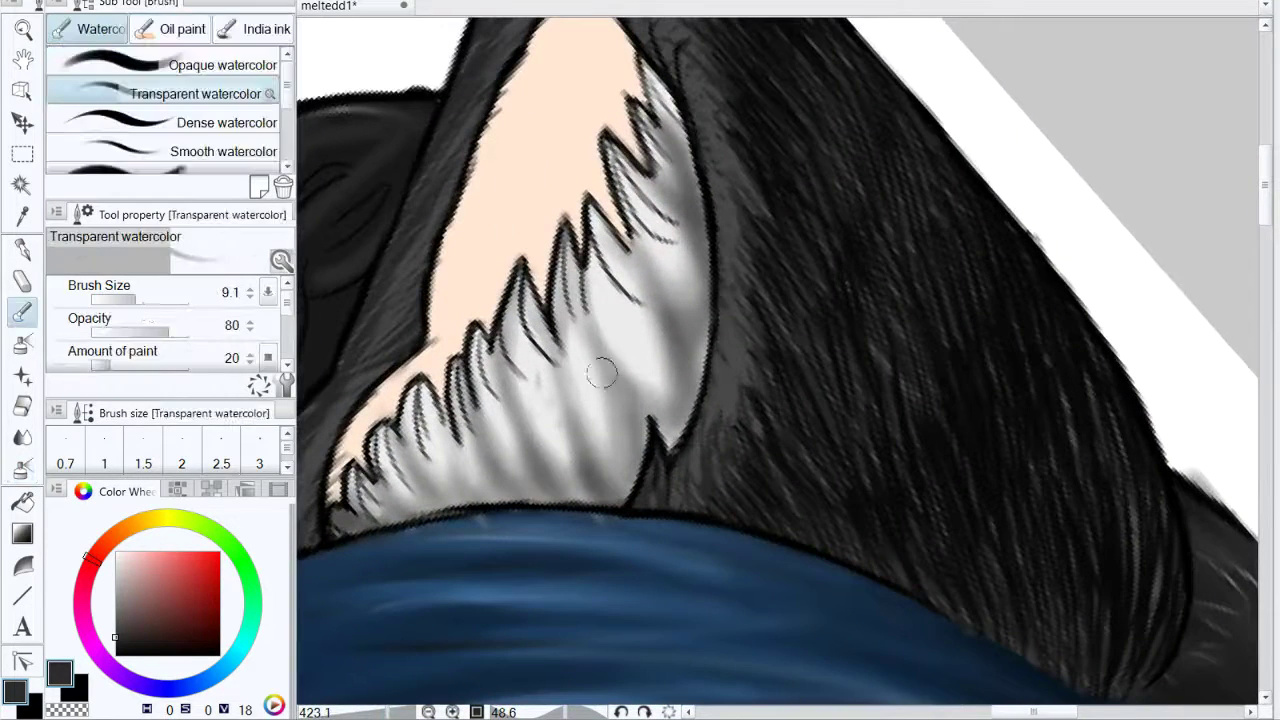
pyautogui.moveTo(602, 373); pyautogui.dragTo(634, 402)
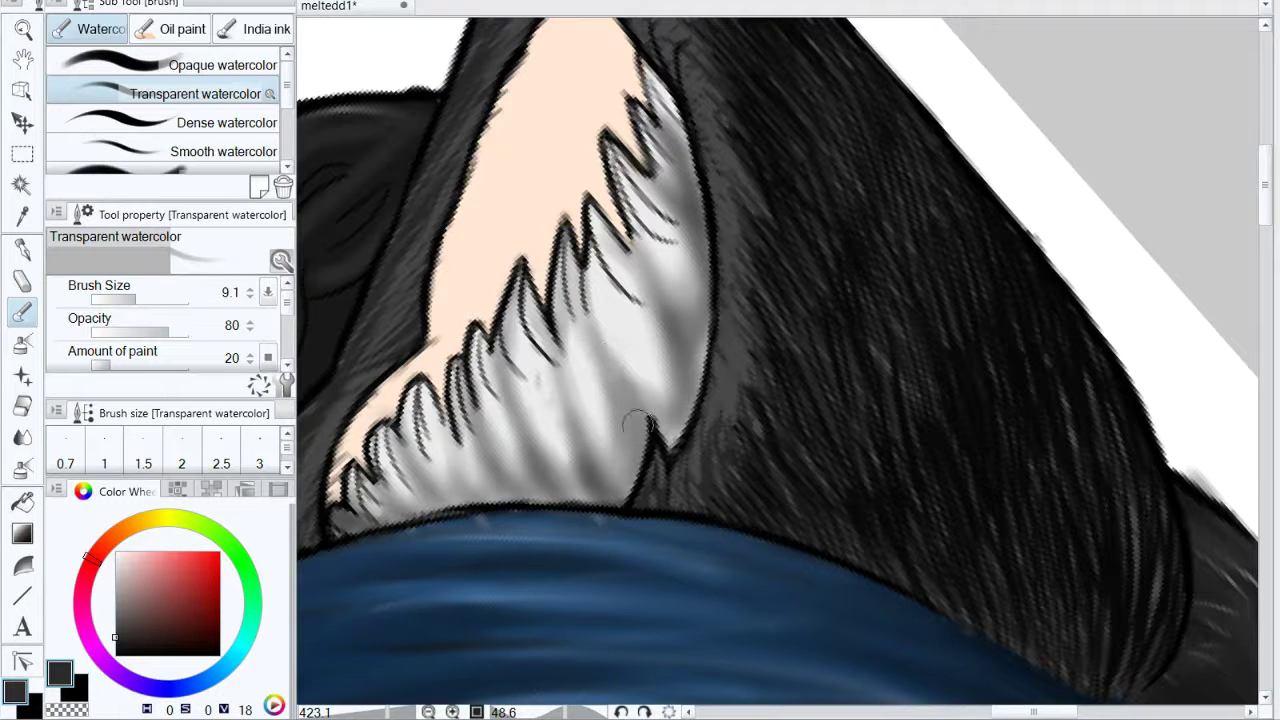
pyautogui.scroll(-2, 671, 494)
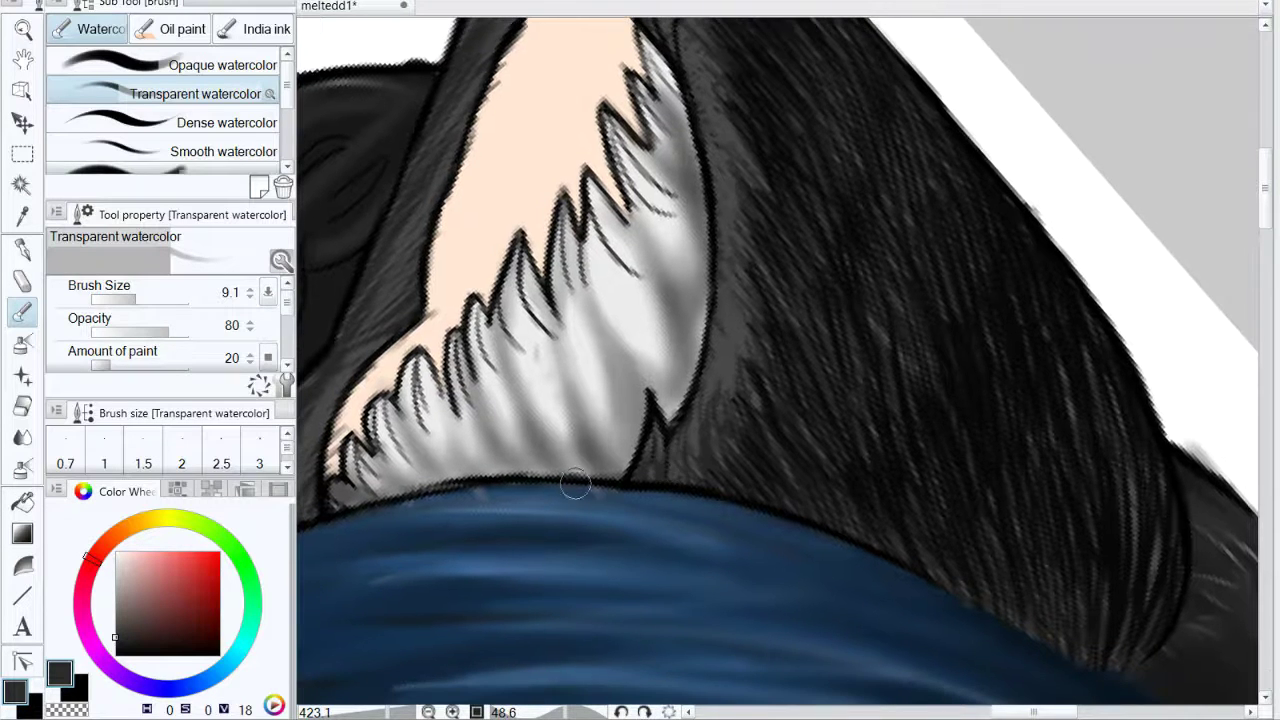
pyautogui.moveTo(617, 476); pyautogui.dragTo(577, 400)
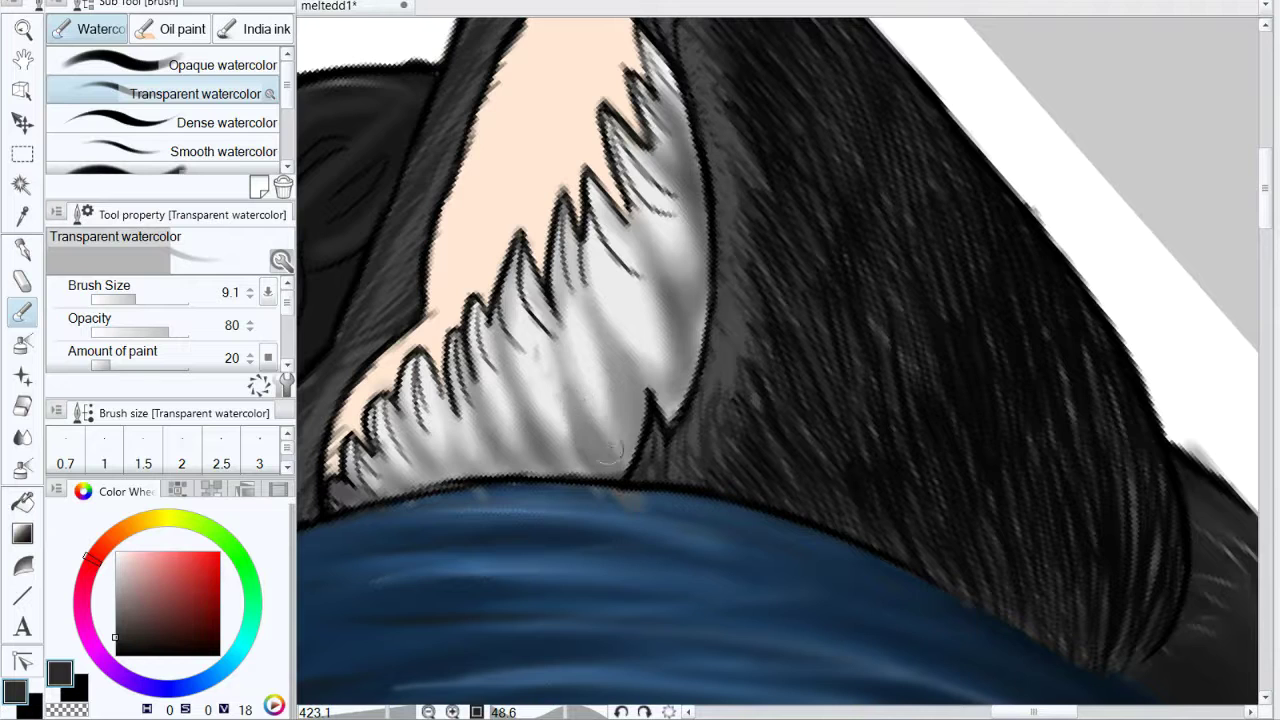
pyautogui.moveTo(612, 447)
pyautogui.mouseDown()
pyautogui.moveTo(571, 409)
pyautogui.moveTo(637, 500)
pyautogui.mouseUp()
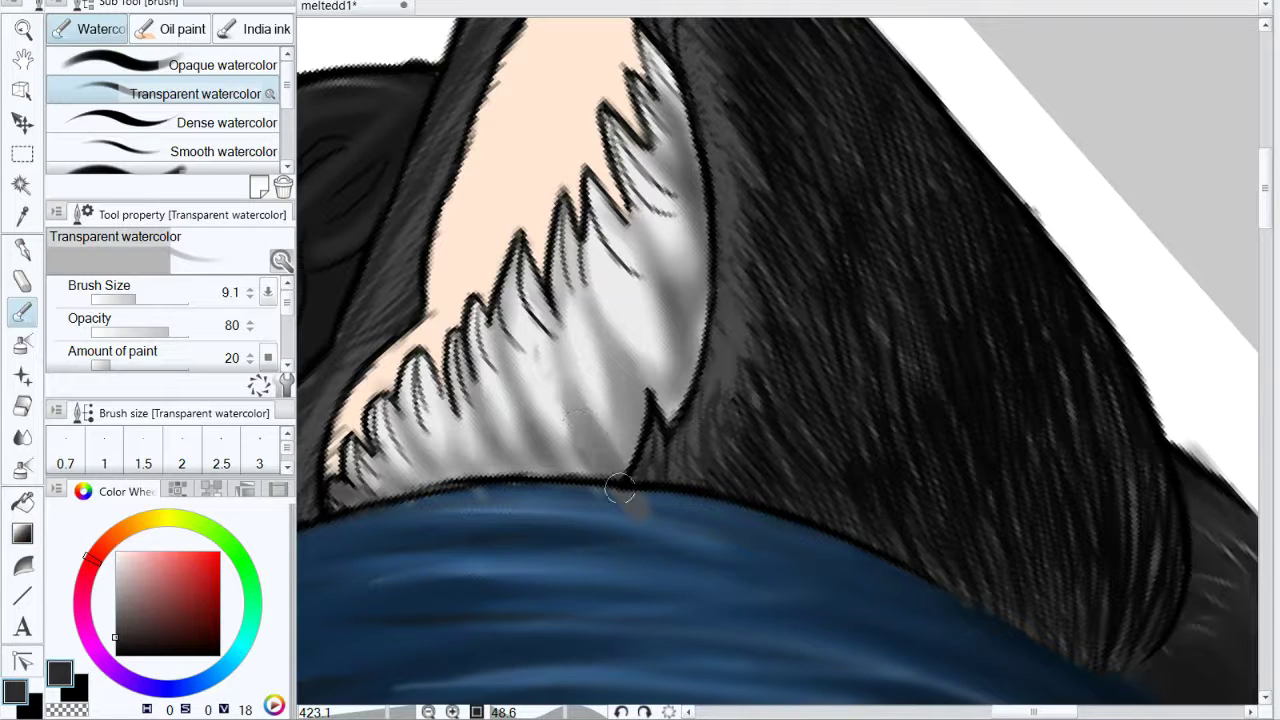
pyautogui.moveTo(565, 460)
pyautogui.mouseDown()
pyautogui.moveTo(523, 397)
pyautogui.moveTo(500, 400)
pyautogui.moveTo(523, 483)
pyautogui.moveTo(465, 485)
pyautogui.moveTo(450, 420)
pyautogui.moveTo(480, 463)
pyautogui.mouseUp()
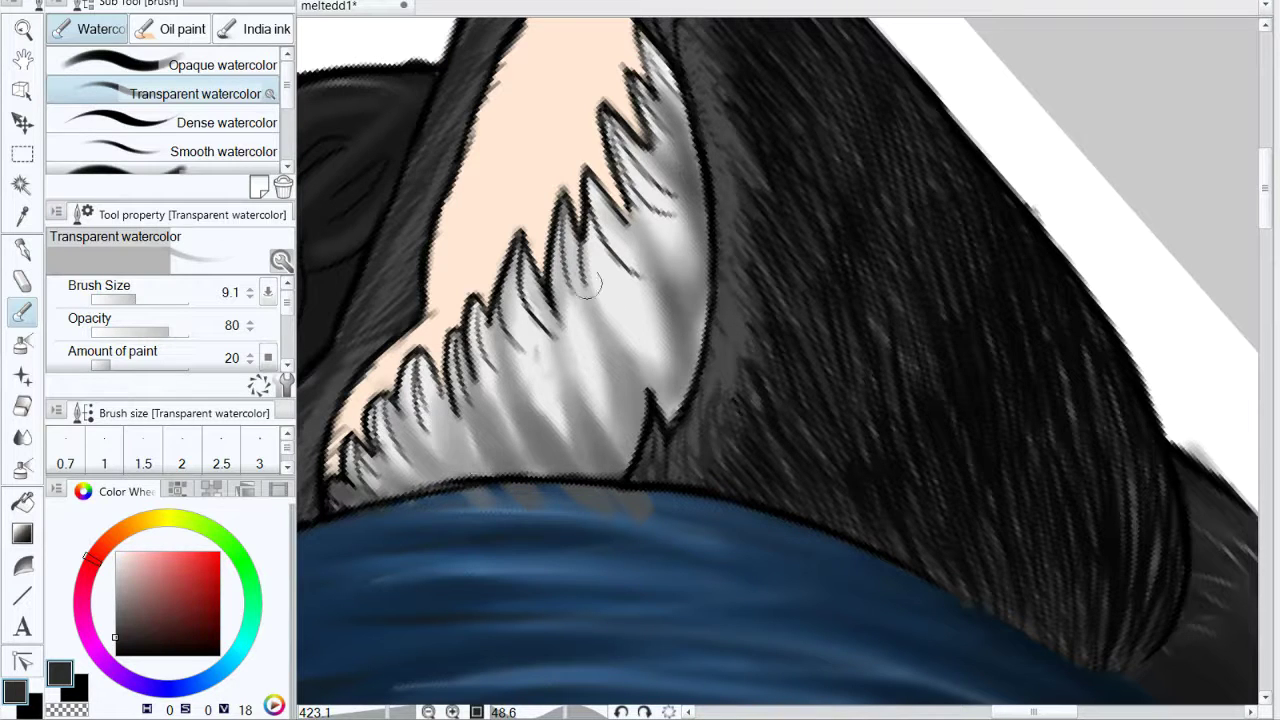
pyautogui.moveTo(634, 370)
pyautogui.mouseDown()
pyautogui.moveTo(648, 440)
pyautogui.moveTo(628, 388)
pyautogui.moveTo(640, 440)
pyautogui.moveTo(685, 355)
pyautogui.moveTo(690, 410)
pyautogui.moveTo(709, 210)
pyautogui.mouseUp()
pyautogui.moveTo(638, 400)
pyautogui.mouseDown()
pyautogui.moveTo(590, 465)
pyautogui.moveTo(375, 488)
pyautogui.moveTo(410, 470)
pyautogui.moveTo(524, 457)
pyautogui.moveTo(561, 428)
pyautogui.mouseUp()
# Step: Blend the darkened inner-ear shading with the Blur tool at brush size 23
pyautogui.click(22, 437)
pyautogui.click(143, 298)
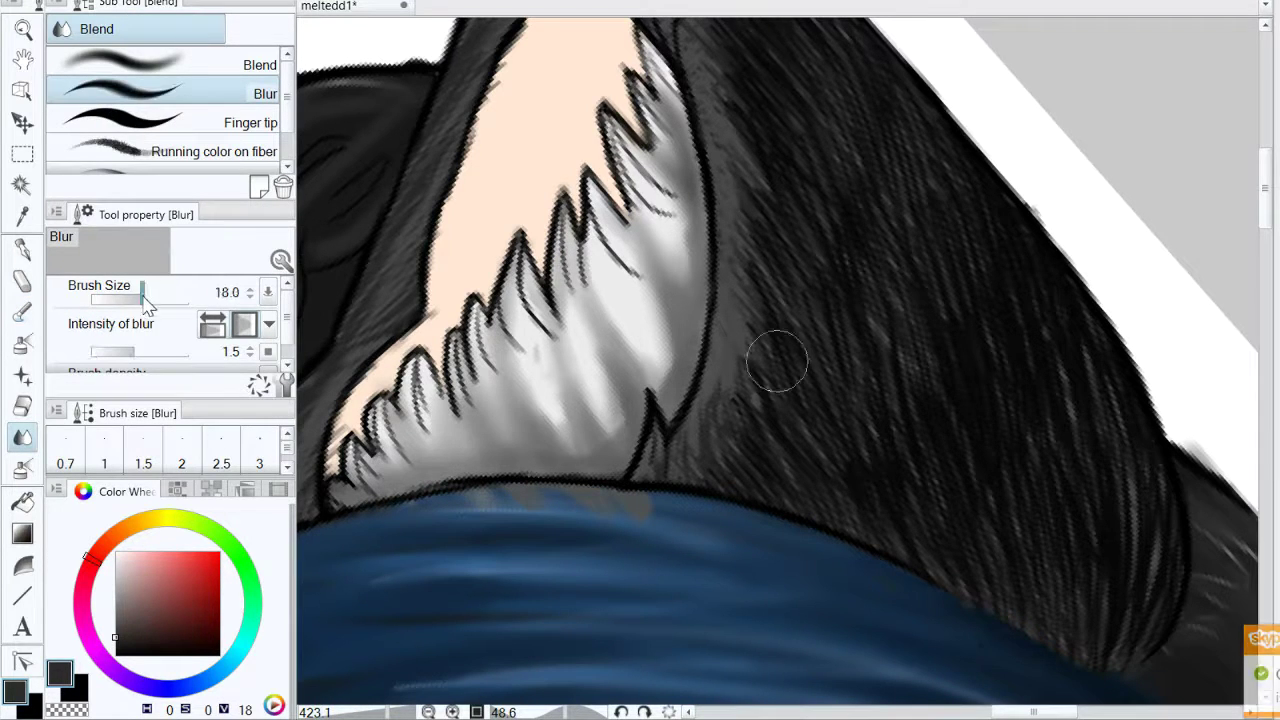
pyautogui.moveTo(143, 298); pyautogui.dragTo(146, 299)
pyautogui.moveTo(566, 423)
pyautogui.mouseDown()
pyautogui.moveTo(562, 312)
pyautogui.moveTo(606, 340)
pyautogui.moveTo(691, 309)
pyautogui.mouseUp()
pyautogui.moveTo(938, 580); pyautogui.dragTo(1018, 450)
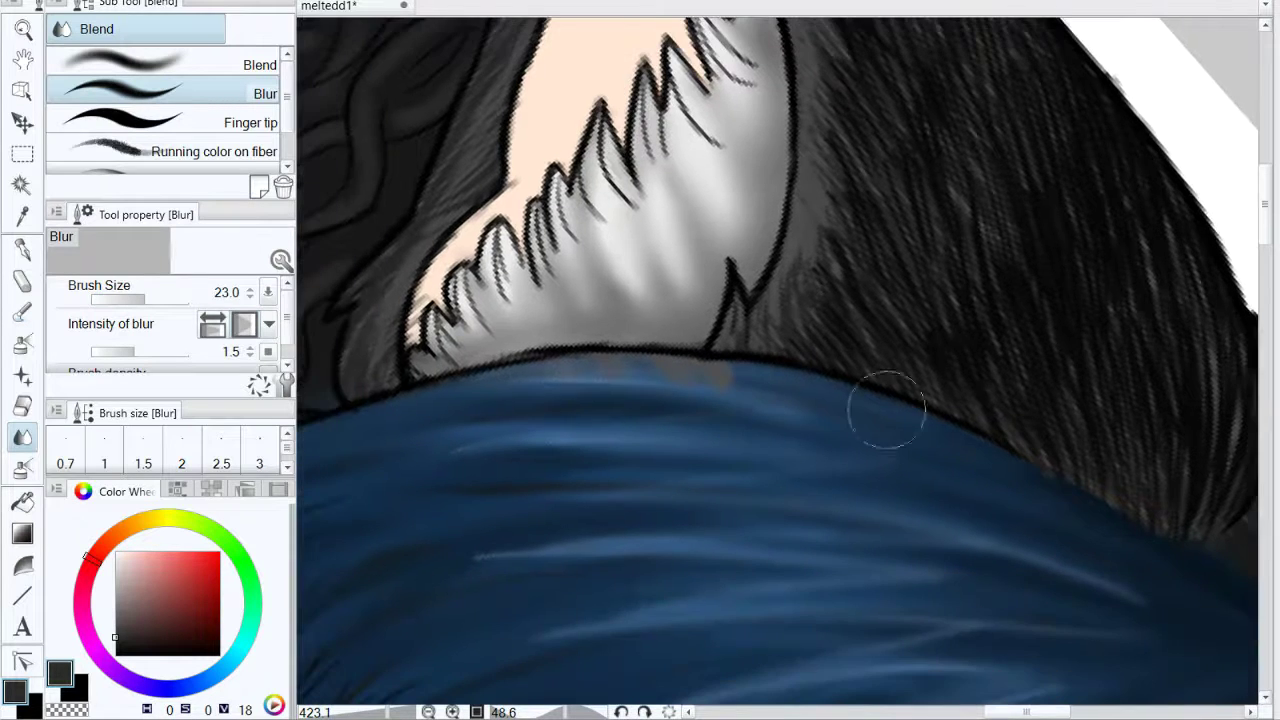
# Step: Erase the grey shading spills from the blue hair below the ear with the Hard eraser at size 7.4
pyautogui.click(22, 405)
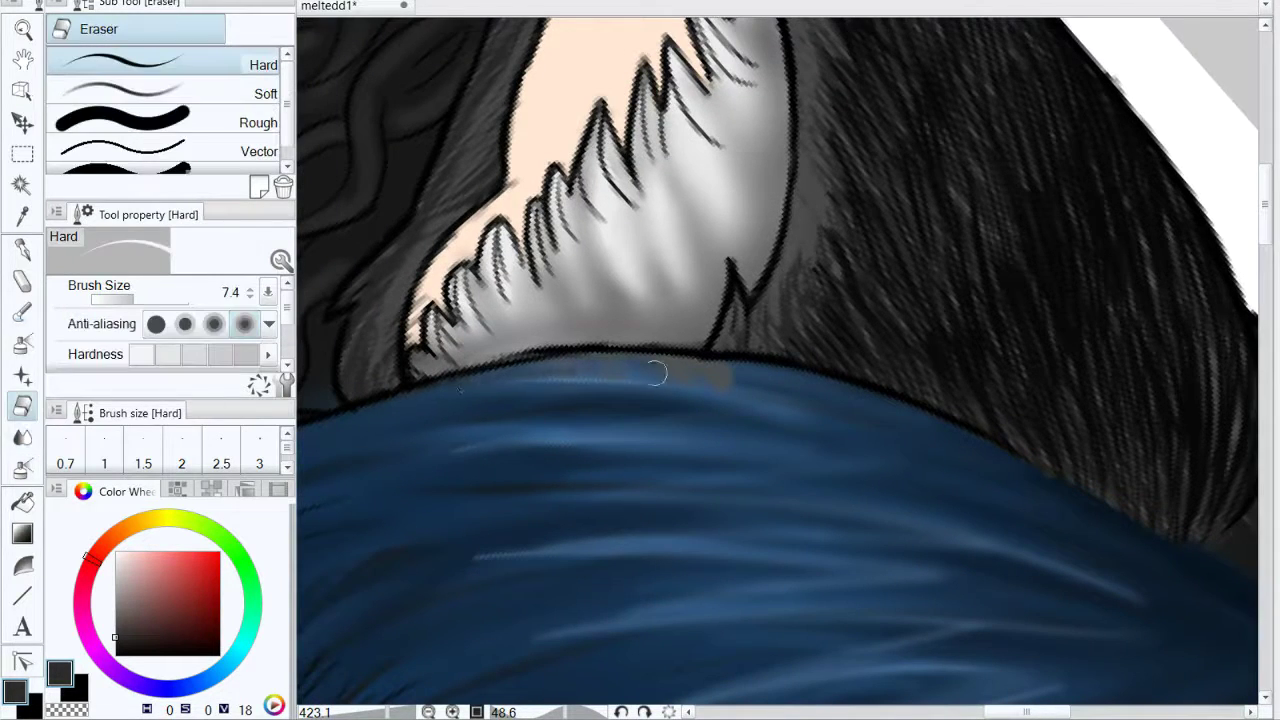
pyautogui.moveTo(655, 373)
pyautogui.mouseDown()
pyautogui.moveTo(680, 372)
pyautogui.moveTo(606, 609)
pyautogui.moveTo(677, 577)
pyautogui.moveTo(591, 558)
pyautogui.mouseUp()
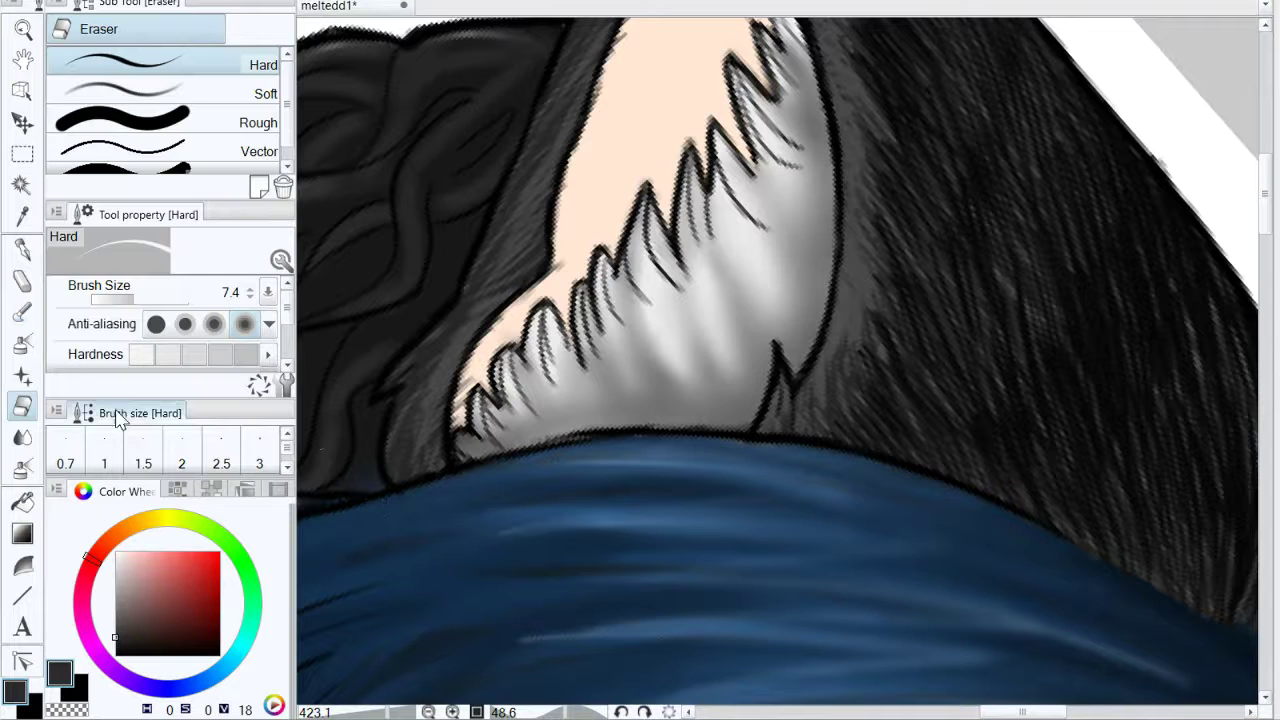
# Step: Add dark grey Soft airbrush shadows at brush size 8 between the lower inner-ear tufts and around the small black tuft
pyautogui.click(28, 469)
pyautogui.moveTo(712, 370)
pyautogui.mouseDown()
pyautogui.moveTo(703, 337)
pyautogui.moveTo(722, 403)
pyautogui.mouseUp()
pyautogui.moveTo(636, 362); pyautogui.dragTo(707, 434)
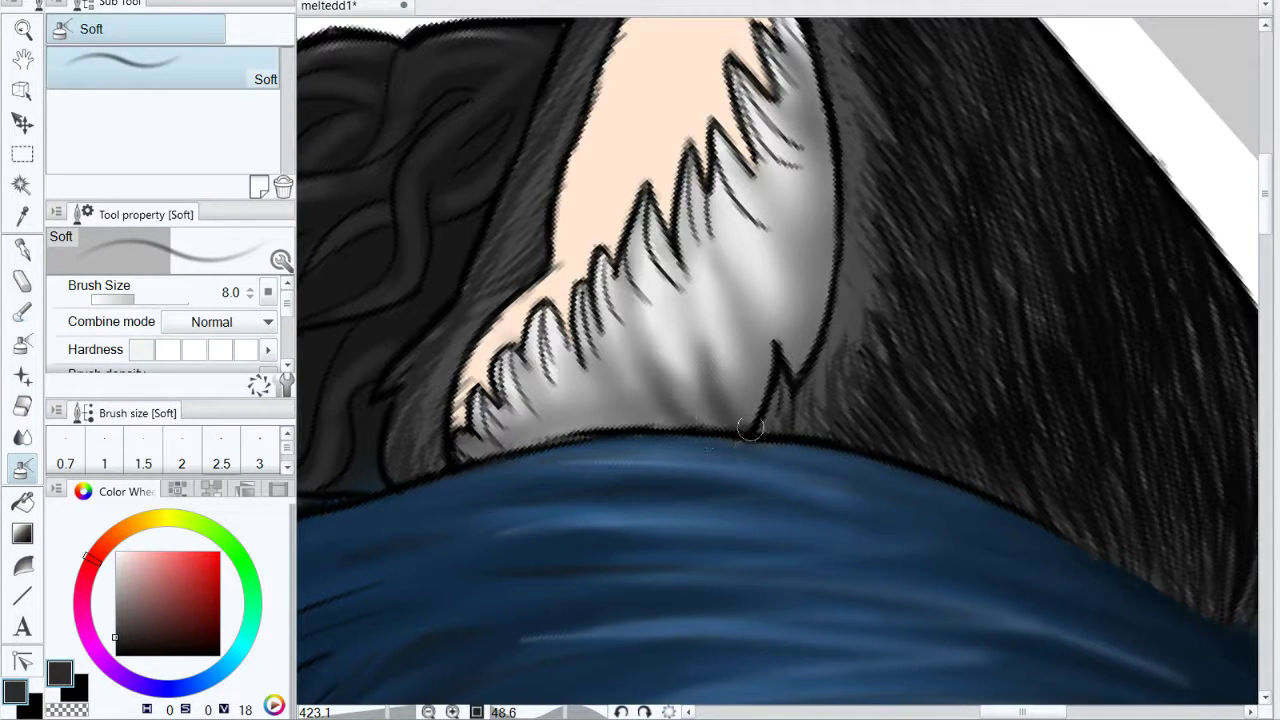
pyautogui.moveTo(732, 300)
pyautogui.mouseDown()
pyautogui.moveTo(762, 420)
pyautogui.moveTo(763, 368)
pyautogui.mouseUp()
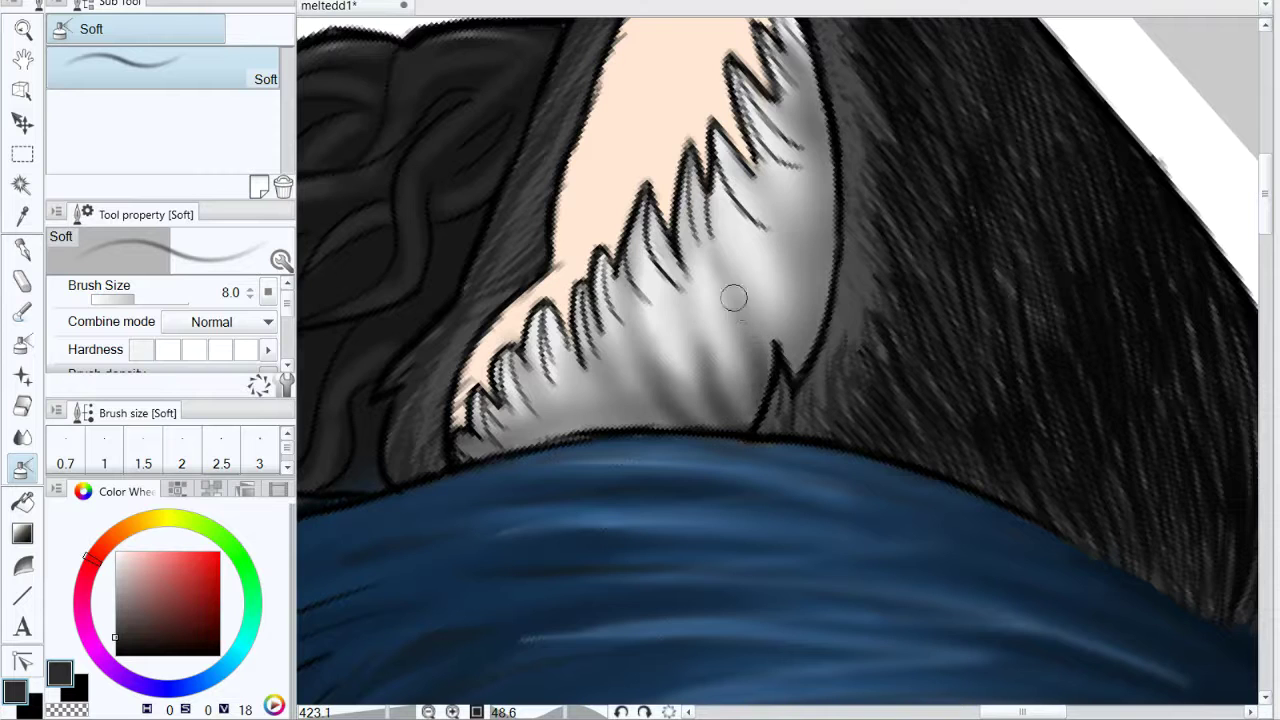
pyautogui.moveTo(733, 297); pyautogui.dragTo(809, 302)
pyautogui.moveTo(785, 252)
pyautogui.mouseDown()
pyautogui.moveTo(798, 372)
pyautogui.moveTo(804, 363)
pyautogui.mouseUp()
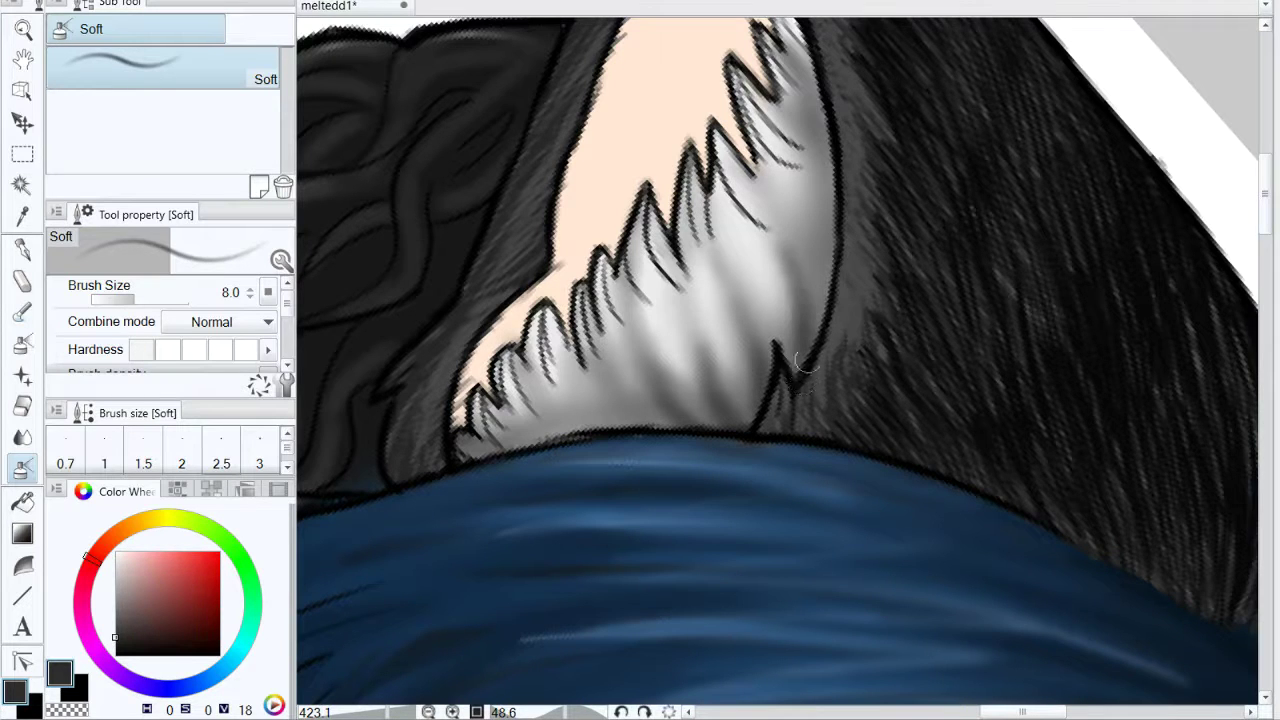
pyautogui.moveTo(817, 207)
pyautogui.mouseDown()
pyautogui.moveTo(800, 223)
pyautogui.moveTo(854, 303)
pyautogui.moveTo(811, 246)
pyautogui.moveTo(820, 315)
pyautogui.moveTo(800, 240)
pyautogui.moveTo(788, 251)
pyautogui.moveTo(812, 328)
pyautogui.mouseUp()
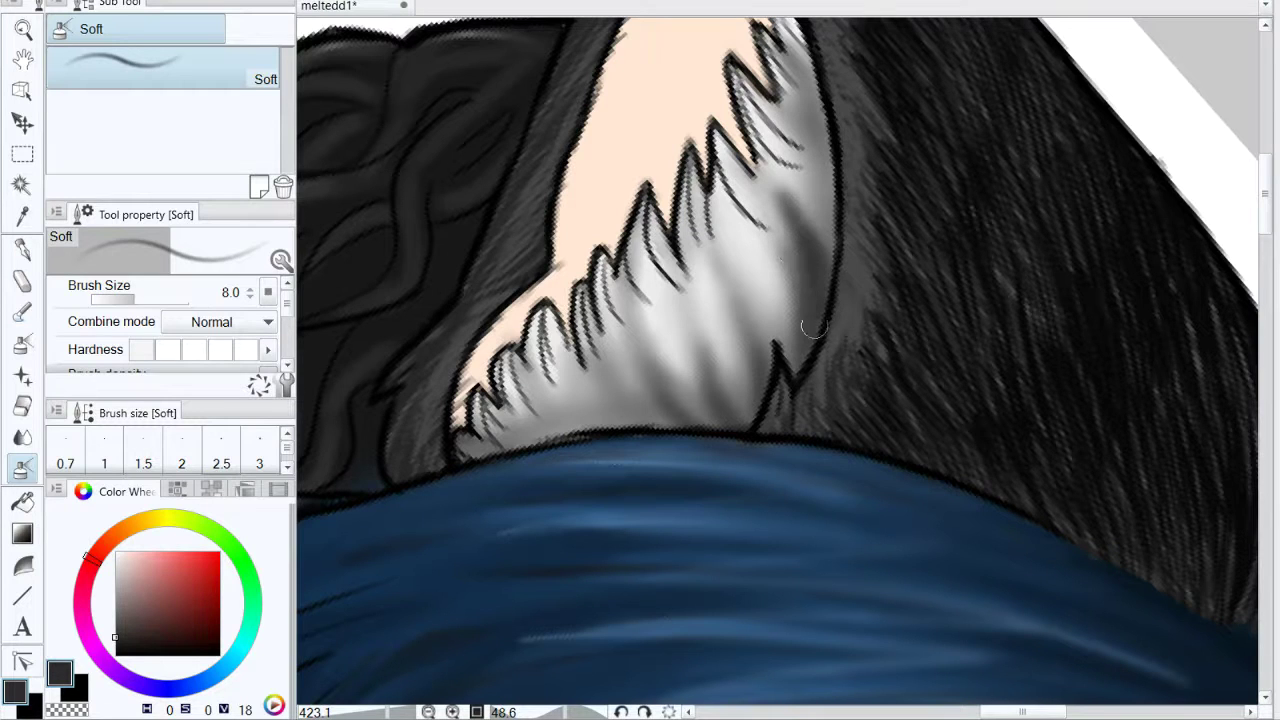
pyautogui.moveTo(744, 430); pyautogui.dragTo(760, 378)
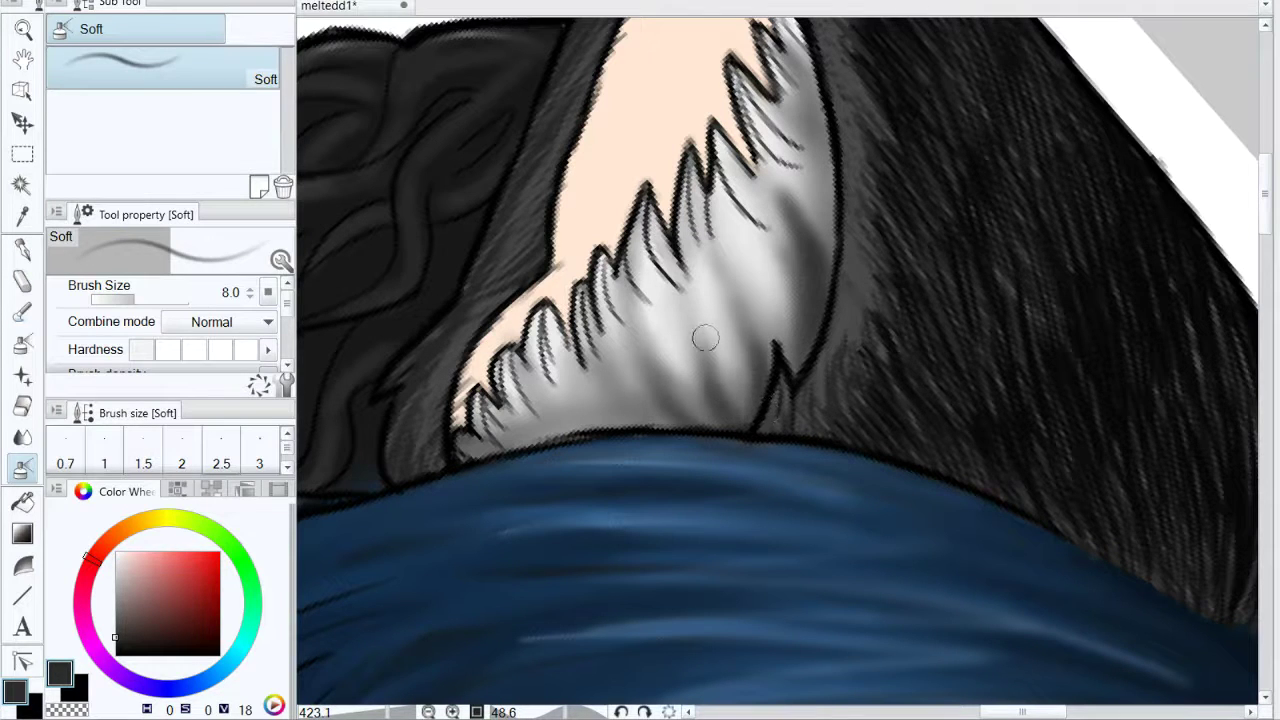
pyautogui.moveTo(705, 338)
pyautogui.mouseDown()
pyautogui.moveTo(757, 334)
pyautogui.moveTo(729, 271)
pyautogui.moveTo(786, 374)
pyautogui.mouseUp()
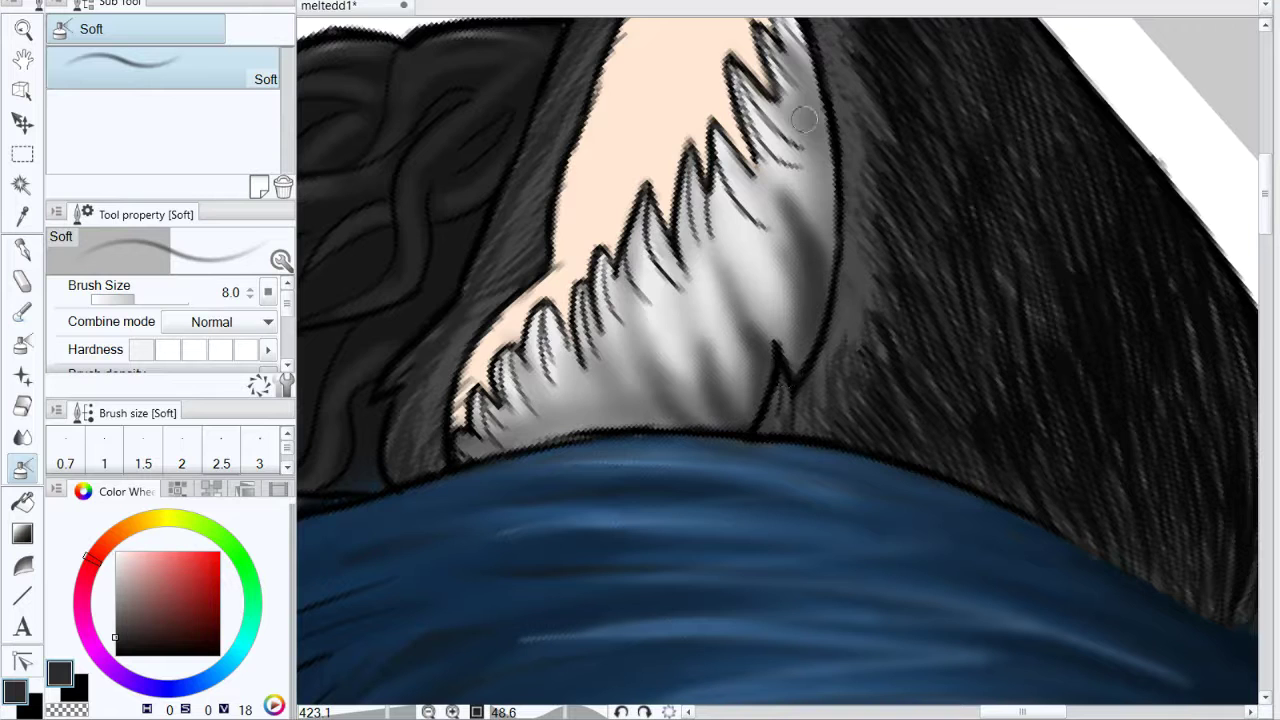
# Step: Darken the upper inner fur along the ear's outer outline and the base of the fur along the hairline
pyautogui.moveTo(805, 119)
pyautogui.mouseDown()
pyautogui.moveTo(825, 195)
pyautogui.moveTo(792, 100)
pyautogui.moveTo(831, 180)
pyautogui.moveTo(830, 255)
pyautogui.mouseUp()
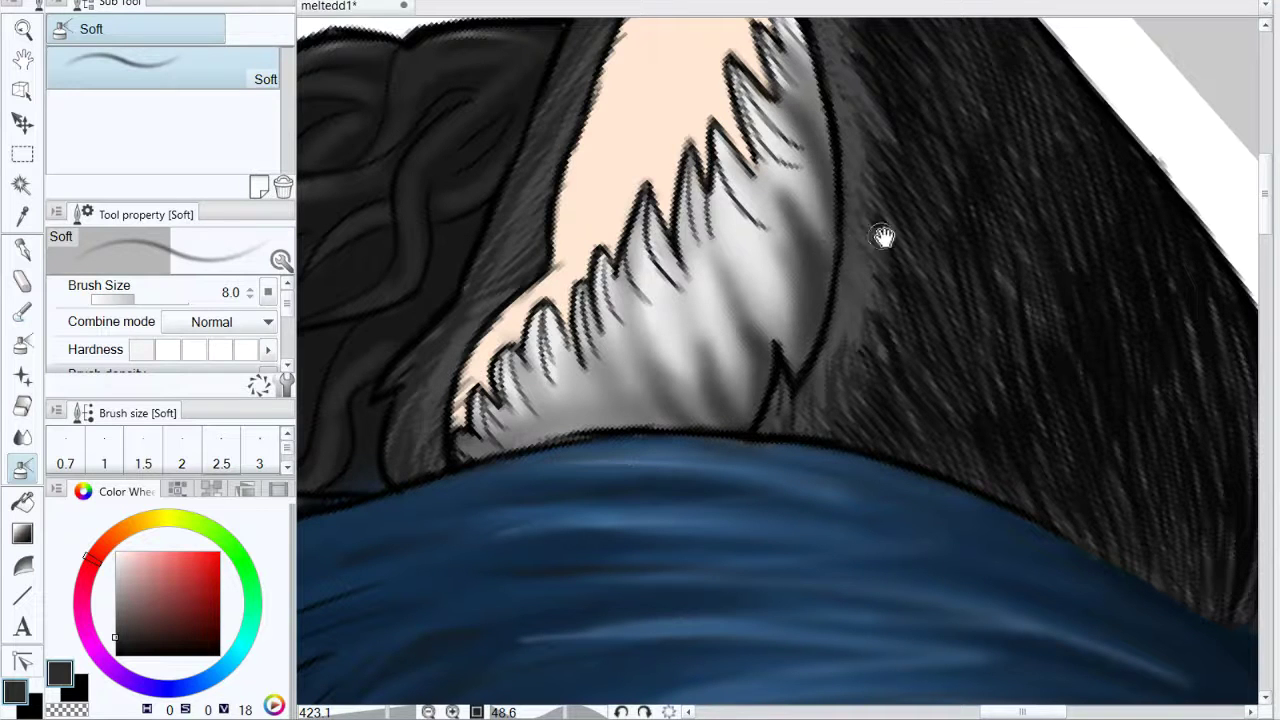
pyautogui.moveTo(862, 173); pyautogui.dragTo(843, 306)
pyautogui.moveTo(763, 160)
pyautogui.mouseDown()
pyautogui.moveTo(755, 178)
pyautogui.moveTo(793, 242)
pyautogui.mouseUp()
pyautogui.moveTo(857, 340); pyautogui.dragTo(876, 182)
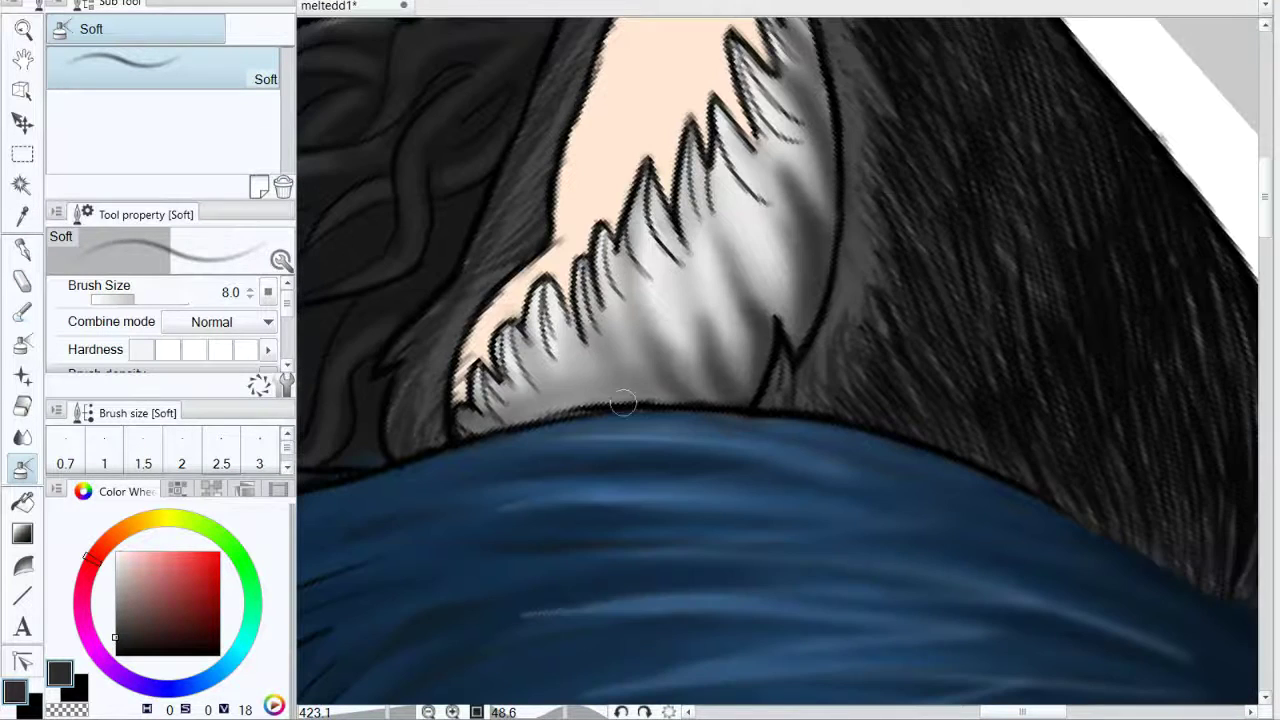
pyautogui.moveTo(622, 402)
pyautogui.mouseDown()
pyautogui.moveTo(575, 300)
pyautogui.moveTo(600, 385)
pyautogui.moveTo(670, 398)
pyautogui.moveTo(651, 349)
pyautogui.moveTo(717, 409)
pyautogui.moveTo(688, 402)
pyautogui.mouseUp()
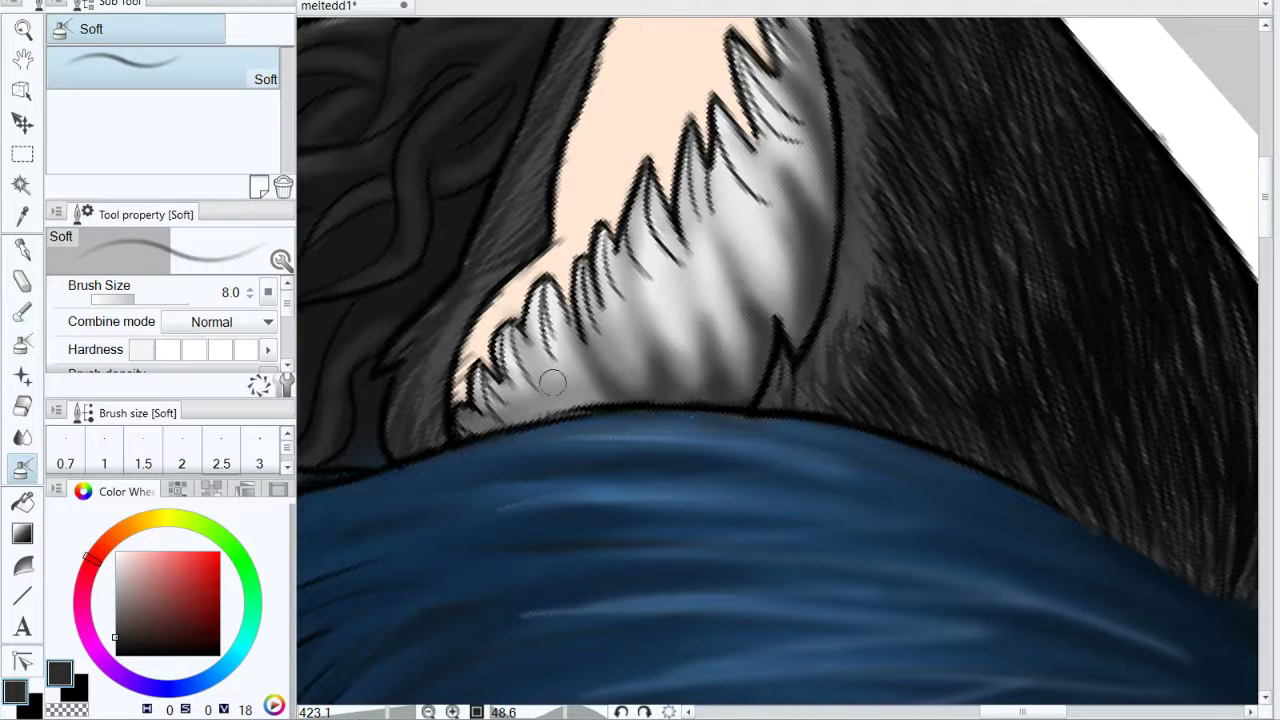
pyautogui.moveTo(553, 382)
pyautogui.mouseDown()
pyautogui.moveTo(545, 352)
pyautogui.moveTo(585, 395)
pyautogui.moveTo(600, 381)
pyautogui.moveTo(554, 449)
pyautogui.moveTo(500, 392)
pyautogui.moveTo(472, 412)
pyautogui.moveTo(466, 402)
pyautogui.moveTo(506, 411)
pyautogui.mouseUp()
# Step: Smooth the inner-ear shadows with the Blend tool at size 7.4 and the Blur tool at size 23
pyautogui.click(22, 437)
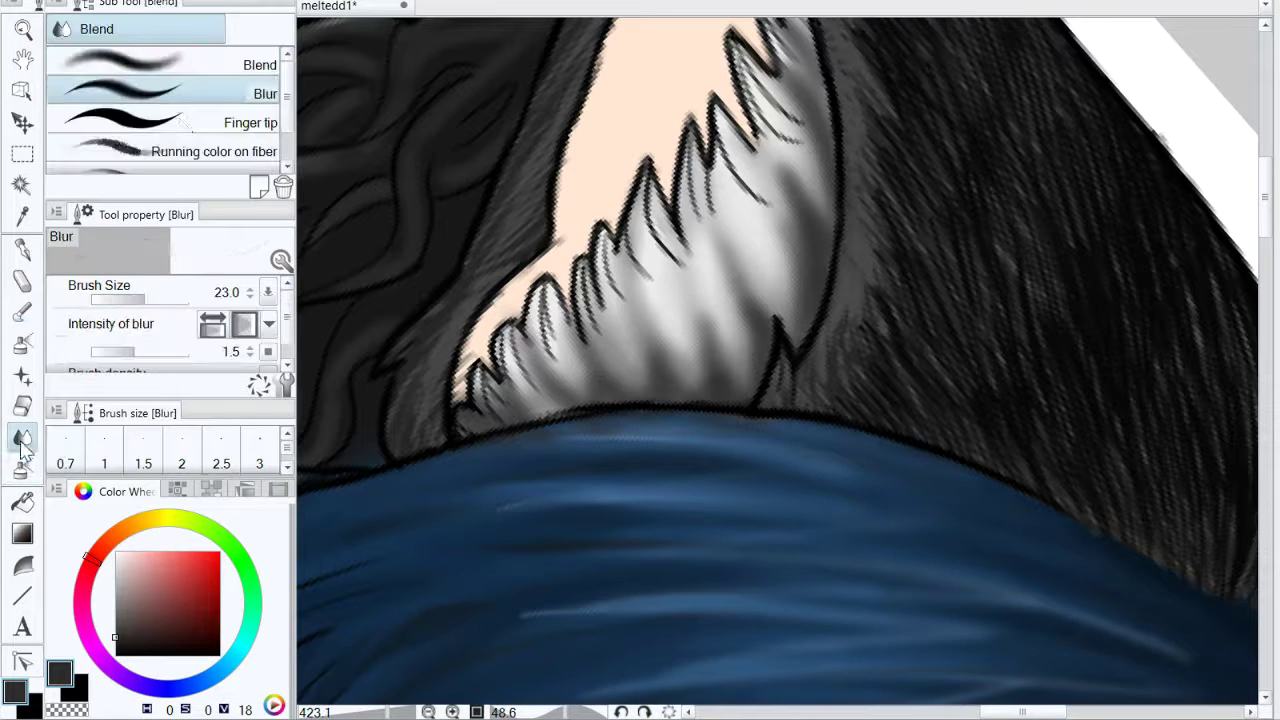
pyautogui.click(150, 64)
pyautogui.click(133, 299)
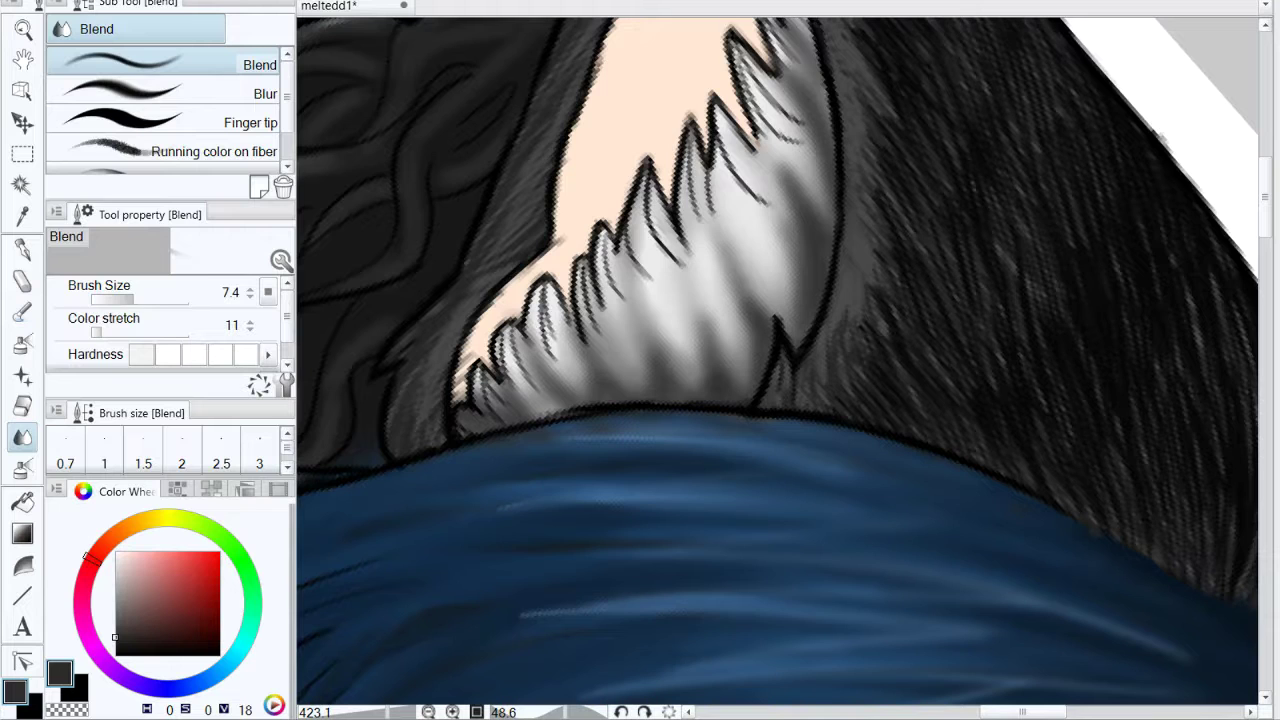
pyautogui.moveTo(811, 220)
pyautogui.mouseDown()
pyautogui.moveTo(738, 110)
pyautogui.moveTo(792, 196)
pyautogui.moveTo(792, 348)
pyautogui.moveTo(745, 300)
pyautogui.moveTo(716, 222)
pyautogui.moveTo(723, 204)
pyautogui.moveTo(724, 387)
pyautogui.moveTo(695, 330)
pyautogui.moveTo(723, 380)
pyautogui.moveTo(683, 400)
pyautogui.moveTo(663, 380)
pyautogui.mouseUp()
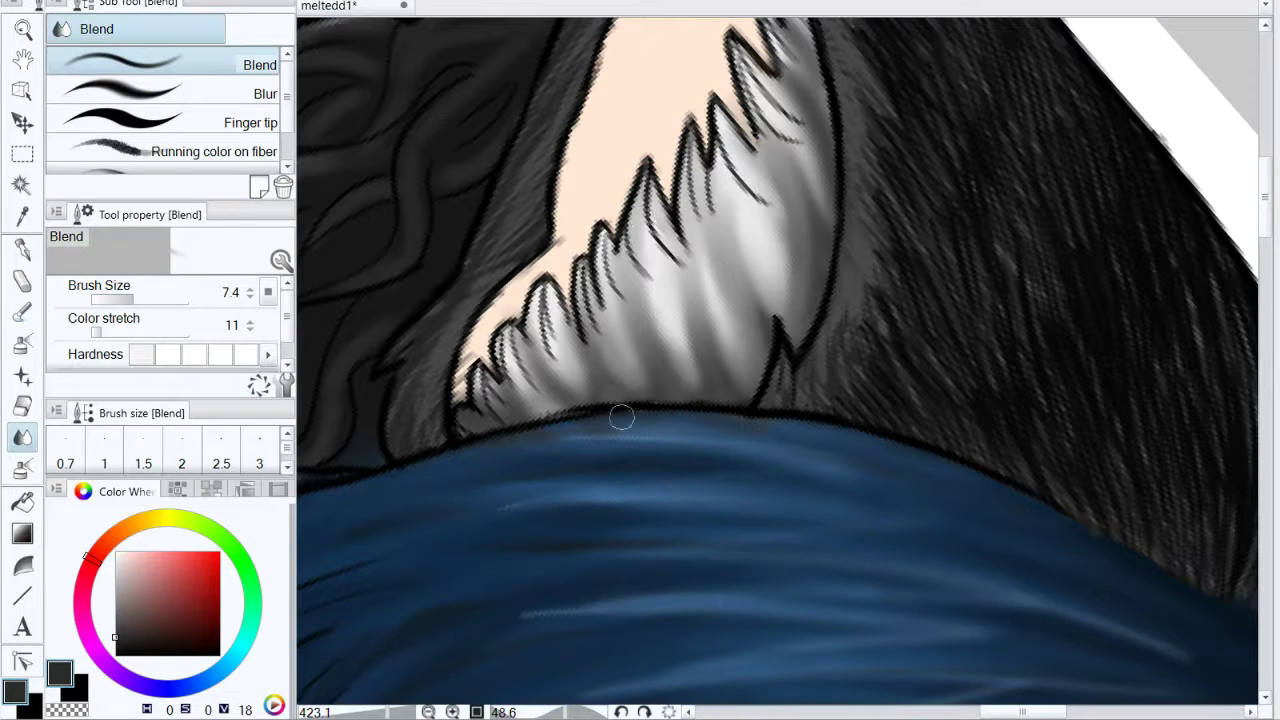
pyautogui.moveTo(619, 414); pyautogui.dragTo(605, 386)
pyautogui.moveTo(822, 153); pyautogui.dragTo(789, 58)
pyautogui.moveTo(884, 164)
pyautogui.mouseDown()
pyautogui.moveTo(894, 240)
pyautogui.moveTo(868, 283)
pyautogui.mouseUp()
pyautogui.click(180, 94)
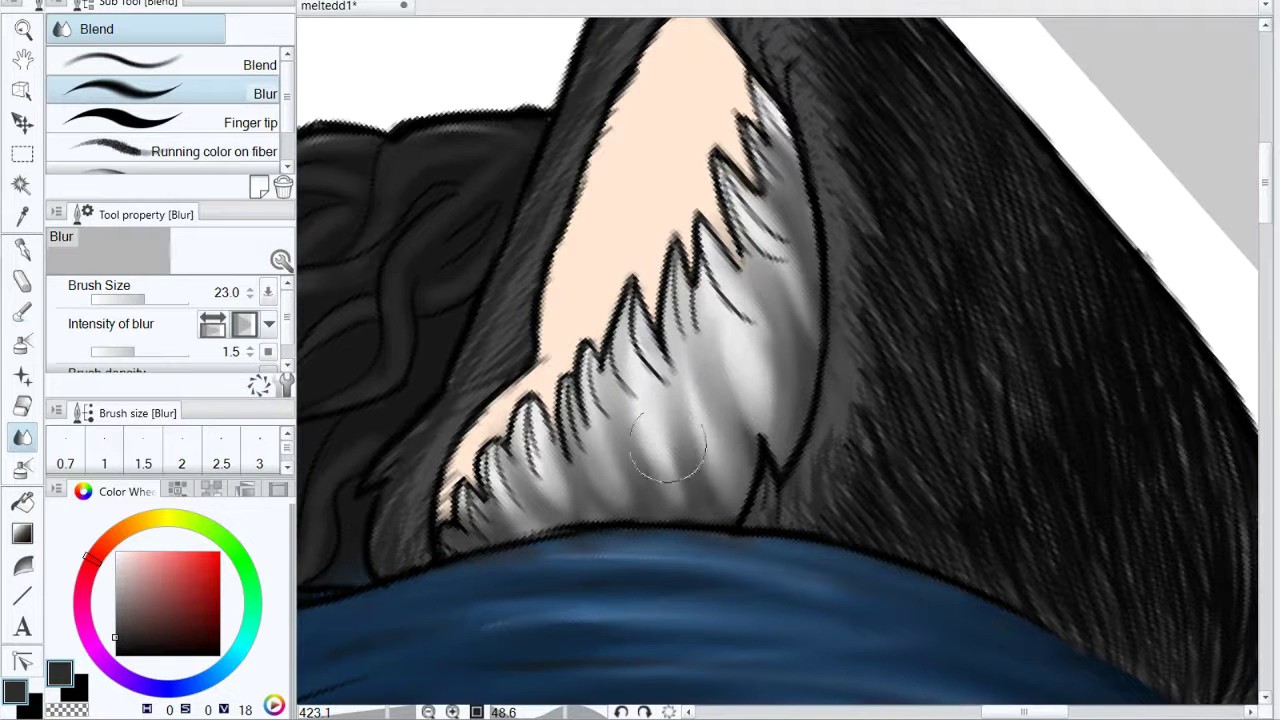
pyautogui.moveTo(668, 445)
pyautogui.mouseDown()
pyautogui.moveTo(701, 542)
pyautogui.moveTo(670, 448)
pyautogui.moveTo(610, 420)
pyautogui.moveTo(578, 385)
pyautogui.moveTo(560, 500)
pyautogui.moveTo(468, 435)
pyautogui.moveTo(665, 315)
pyautogui.moveTo(752, 505)
pyautogui.moveTo(745, 360)
pyautogui.moveTo(765, 330)
pyautogui.moveTo(805, 330)
pyautogui.moveTo(800, 465)
pyautogui.mouseUp()
# Step: Examine the shaded ear in the whole portrait with the canvas rotation reset to 0
pyautogui.moveTo(388, 712); pyautogui.dragTo(363, 712)
pyautogui.moveTo(1005, 473); pyautogui.dragTo(935, 365)
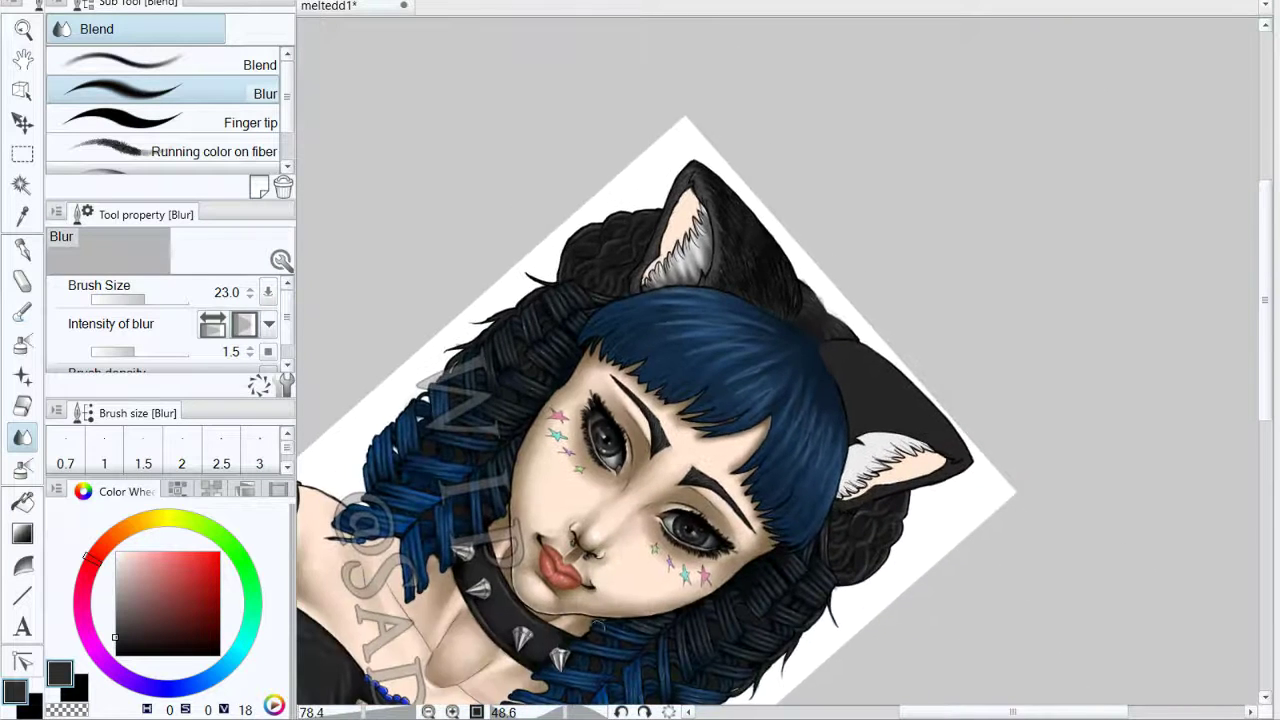
pyautogui.click(669, 712)
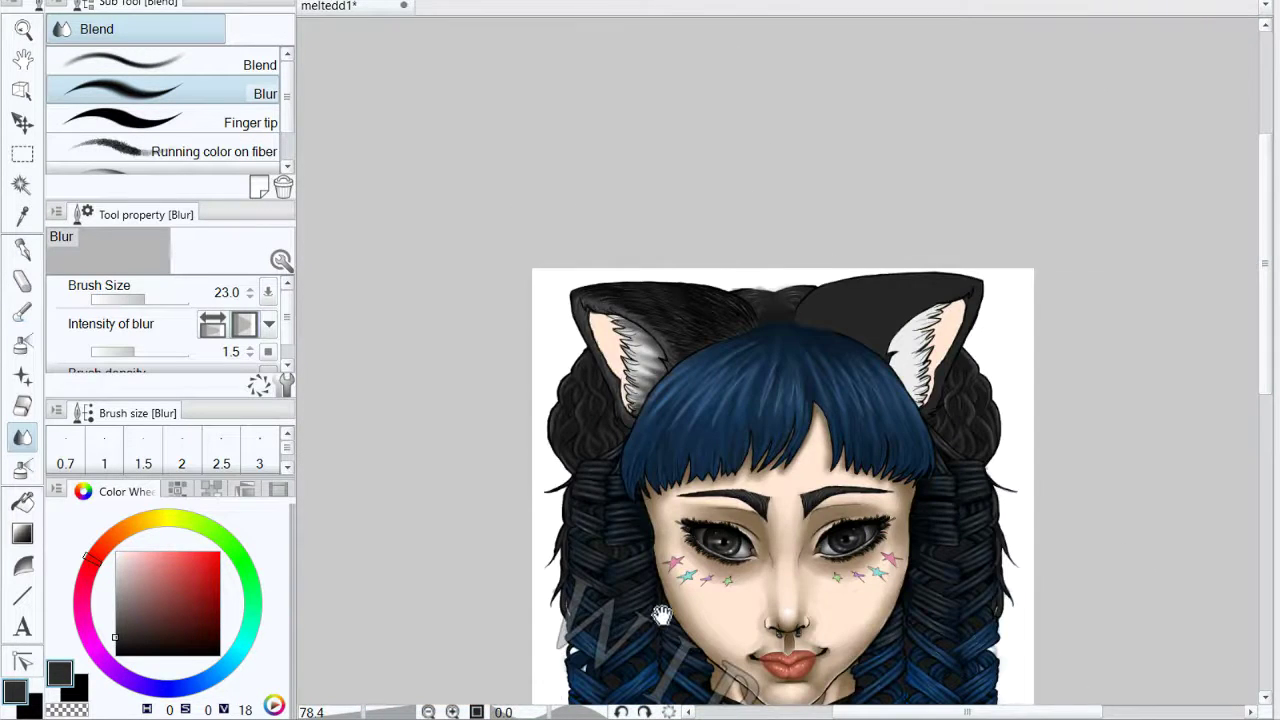
pyautogui.moveTo(644, 669); pyautogui.dragTo(623, 564)
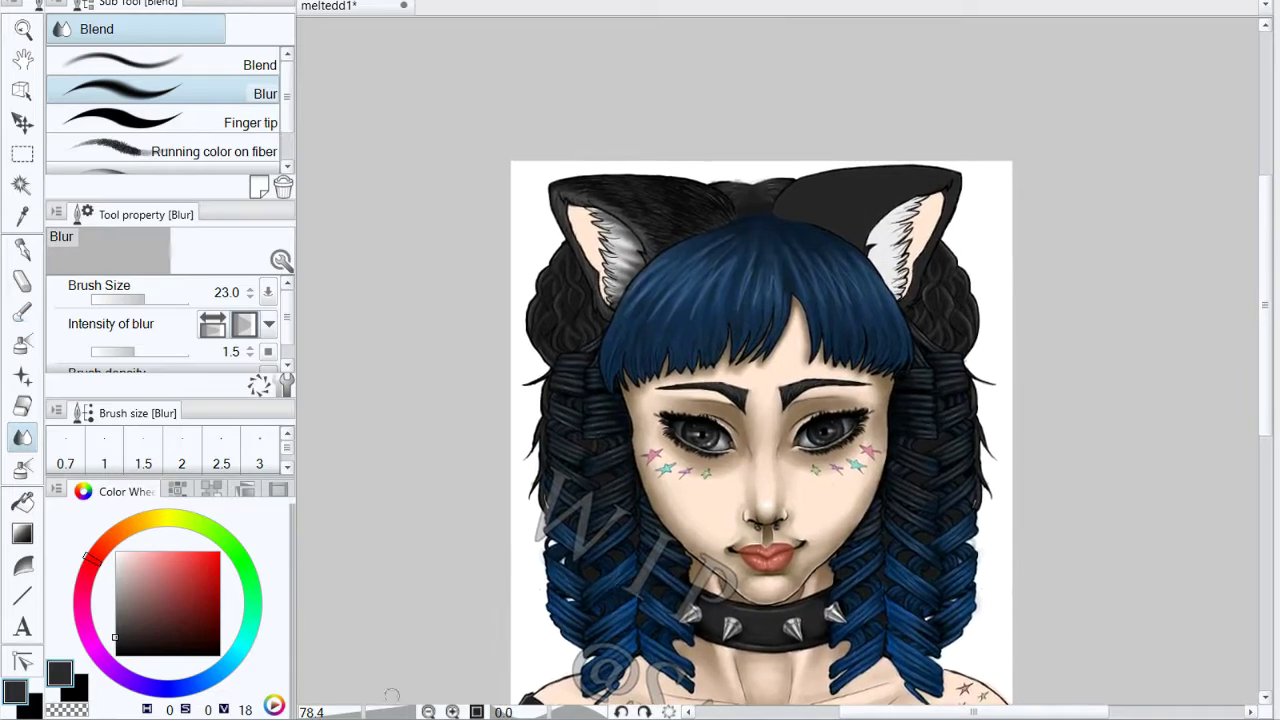
pyautogui.moveTo(364, 712); pyautogui.dragTo(381, 712)
pyautogui.moveTo(526, 96); pyautogui.dragTo(884, 477)
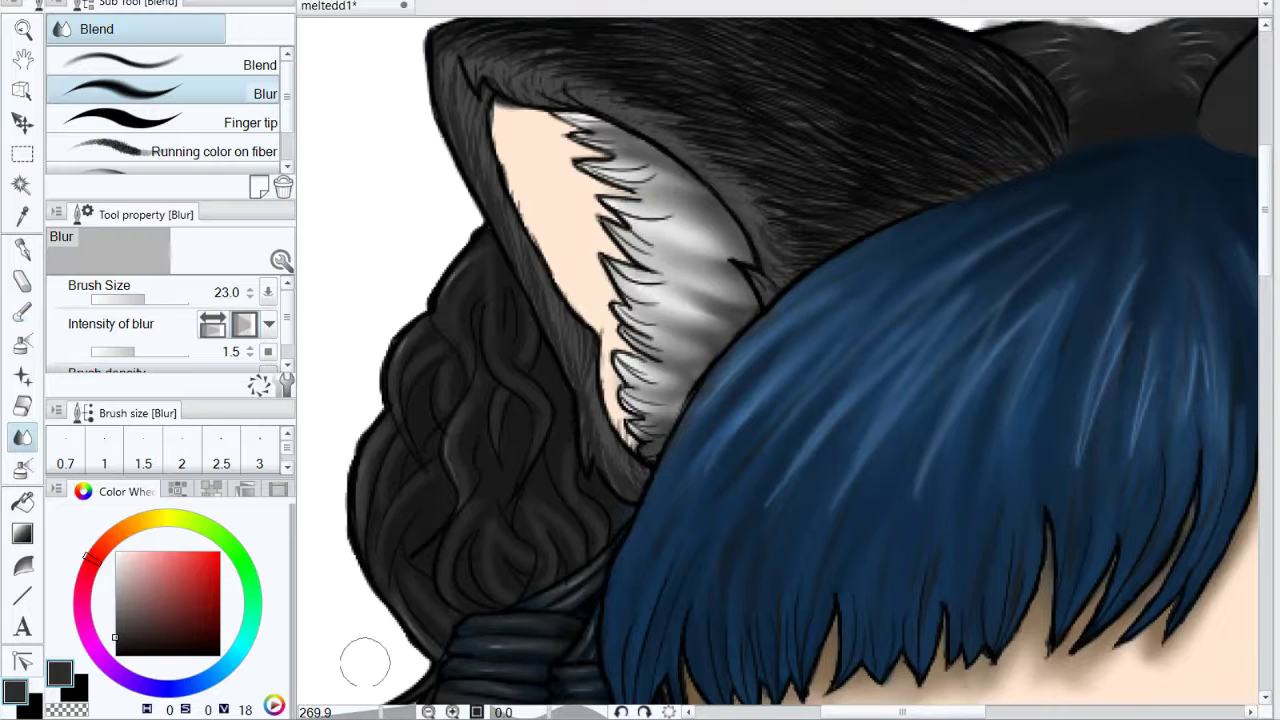
# Step: Erase soft highlight streaks through the grey shading below the lower inner-ear tufts with the Soft eraser at size 6.3
pyautogui.scroll(4, 365, 662)
pyautogui.moveTo(549, 712); pyautogui.dragTo(560, 712)
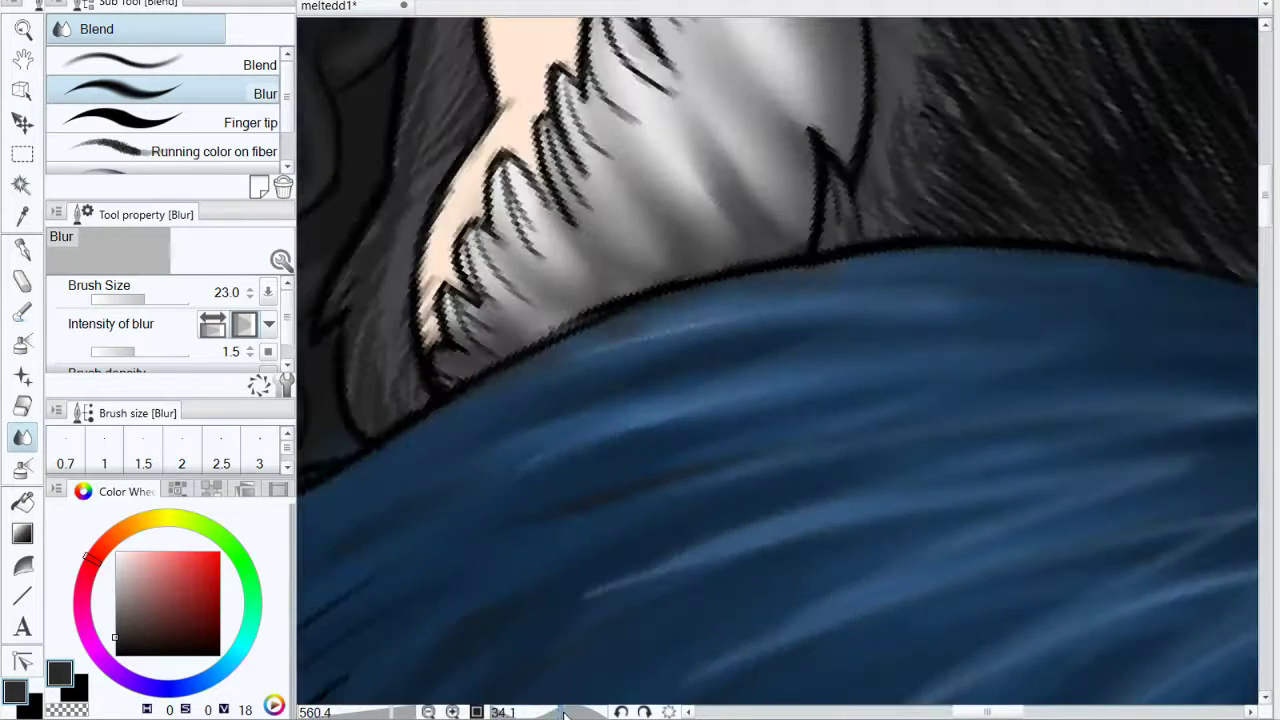
pyautogui.moveTo(566, 470); pyautogui.dragTo(571, 600)
pyautogui.click(20, 408)
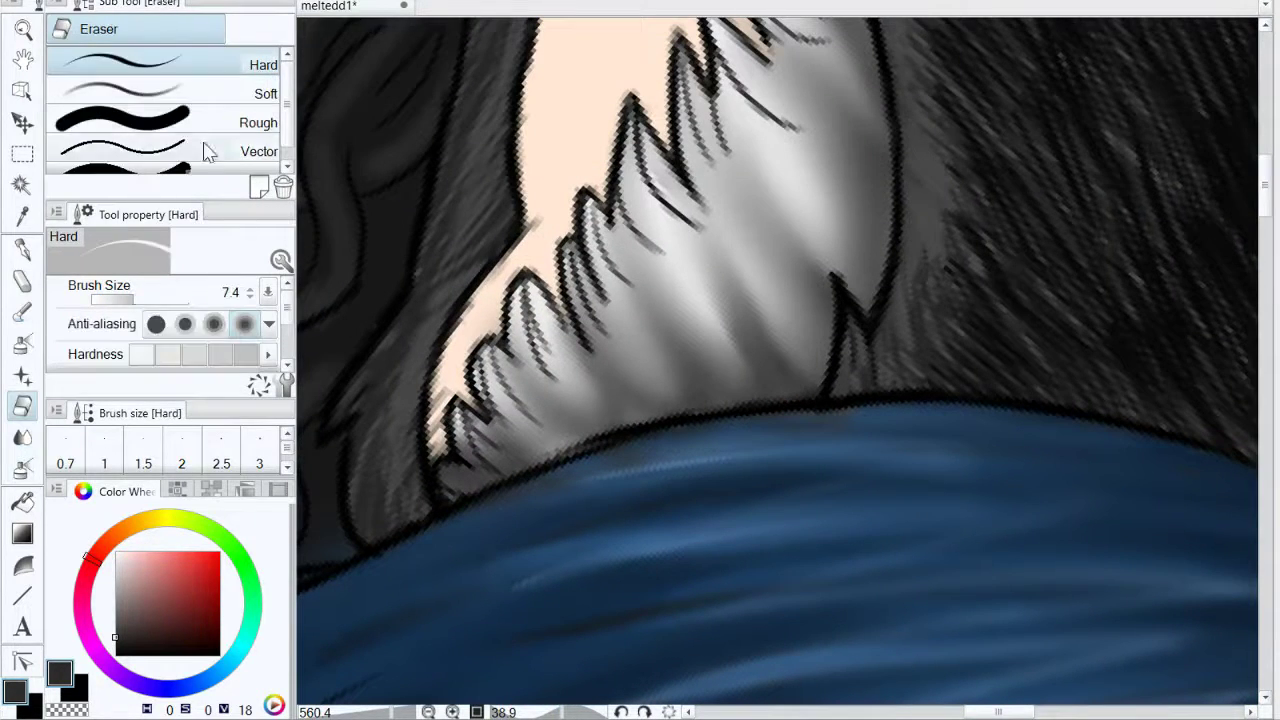
pyautogui.click(186, 97)
pyautogui.moveTo(537, 293); pyautogui.dragTo(535, 341)
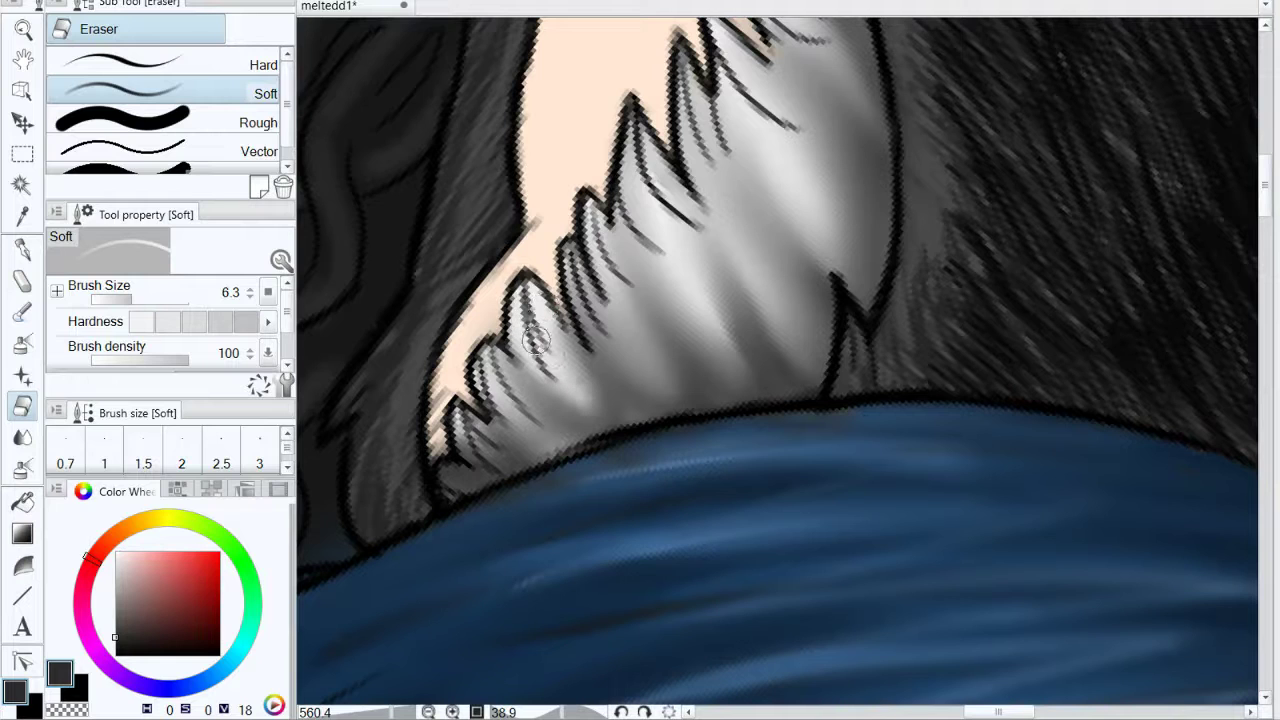
pyautogui.moveTo(583, 262)
pyautogui.mouseDown()
pyautogui.moveTo(650, 356)
pyautogui.moveTo(625, 285)
pyautogui.moveTo(654, 366)
pyautogui.mouseUp()
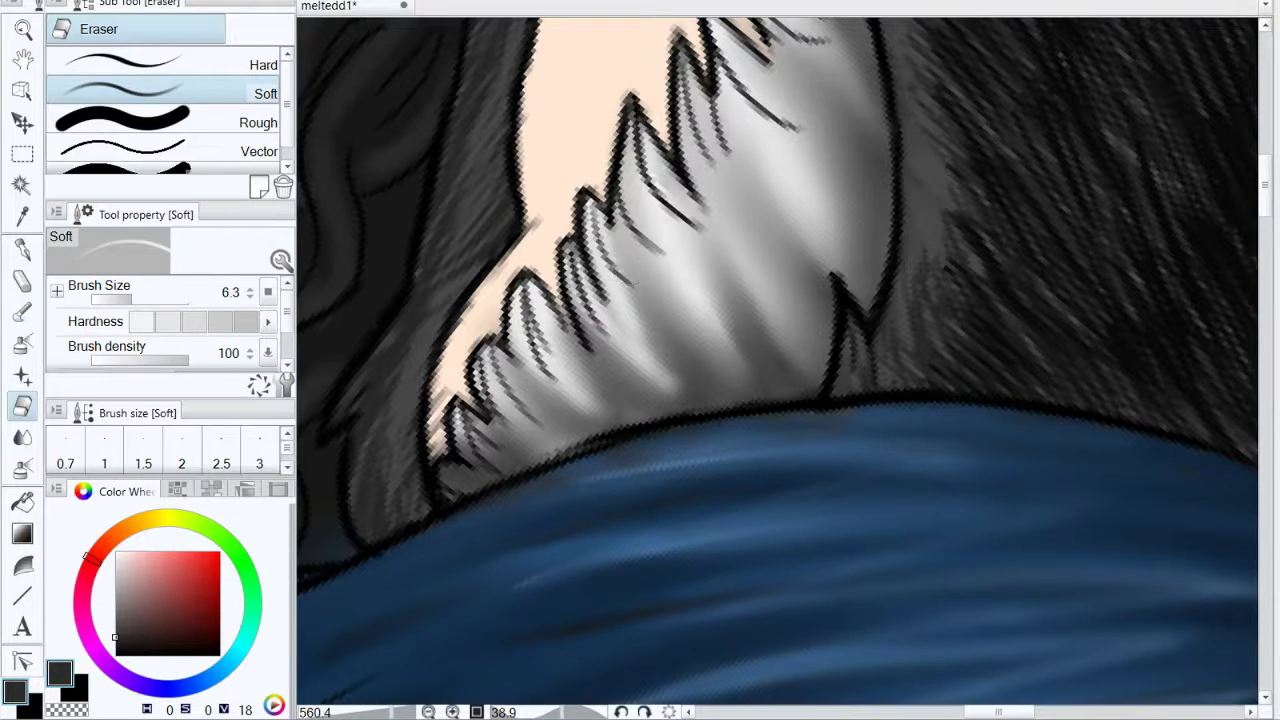
pyautogui.moveTo(695, 305); pyautogui.dragTo(762, 395)
pyautogui.moveTo(493, 362); pyautogui.dragTo(560, 449)
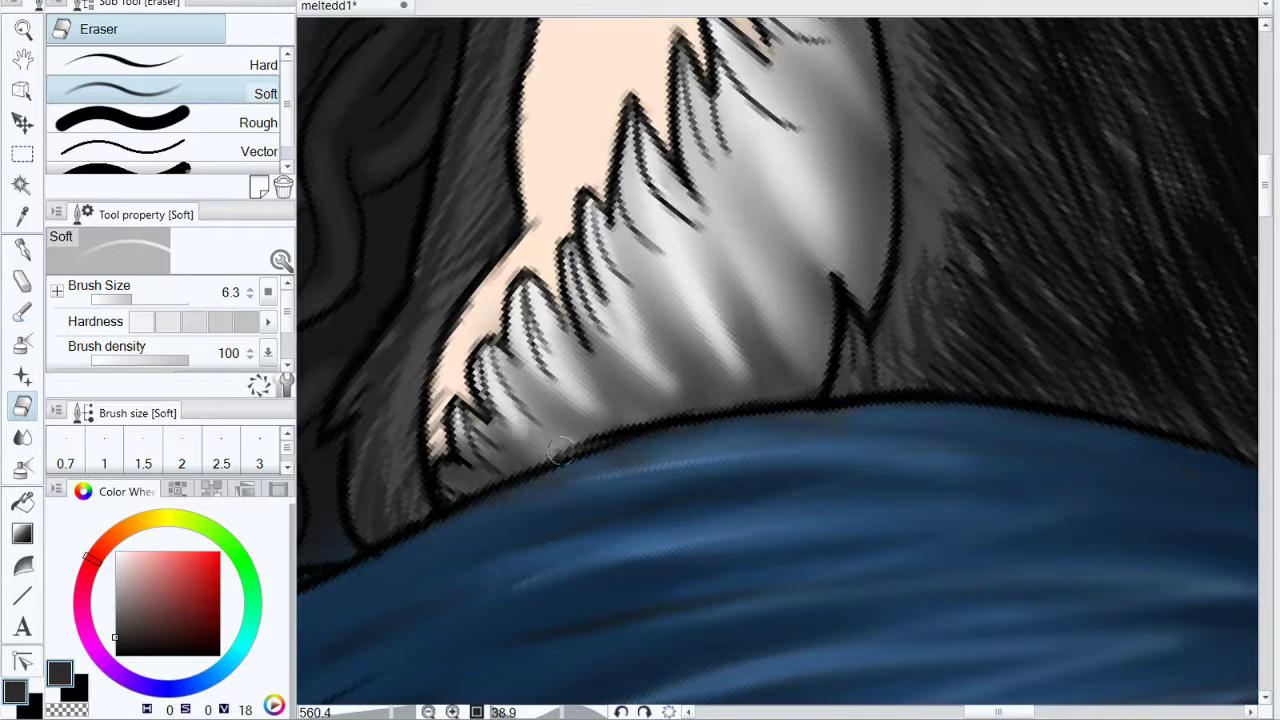
pyautogui.moveTo(463, 413); pyautogui.dragTo(480, 448)
# Step: Lighten the middle inner-ear fur with Soft eraser streaks running from the tufts toward the small black tuft
pyautogui.moveTo(770, 317); pyautogui.dragTo(722, 420)
pyautogui.moveTo(635, 161); pyautogui.dragTo(668, 313)
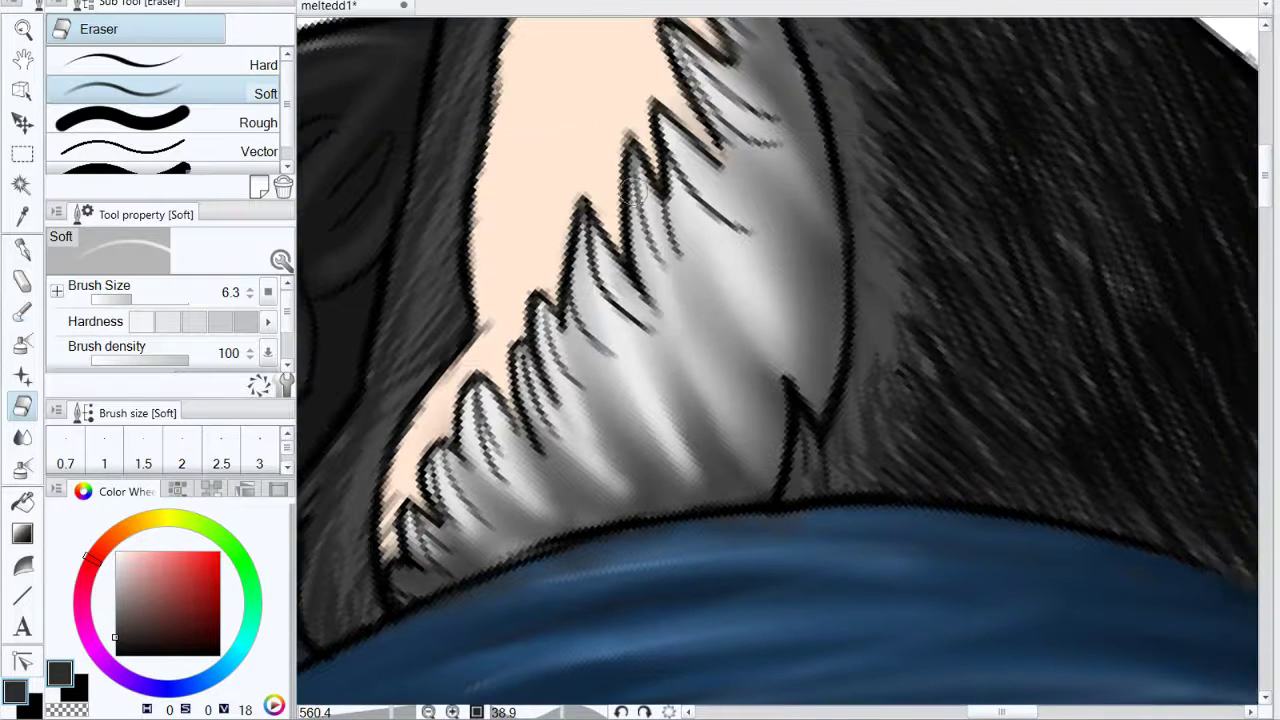
pyautogui.moveTo(636, 185)
pyautogui.mouseDown()
pyautogui.moveTo(695, 340)
pyautogui.moveTo(738, 390)
pyautogui.mouseUp()
pyautogui.moveTo(671, 323); pyautogui.dragTo(765, 425)
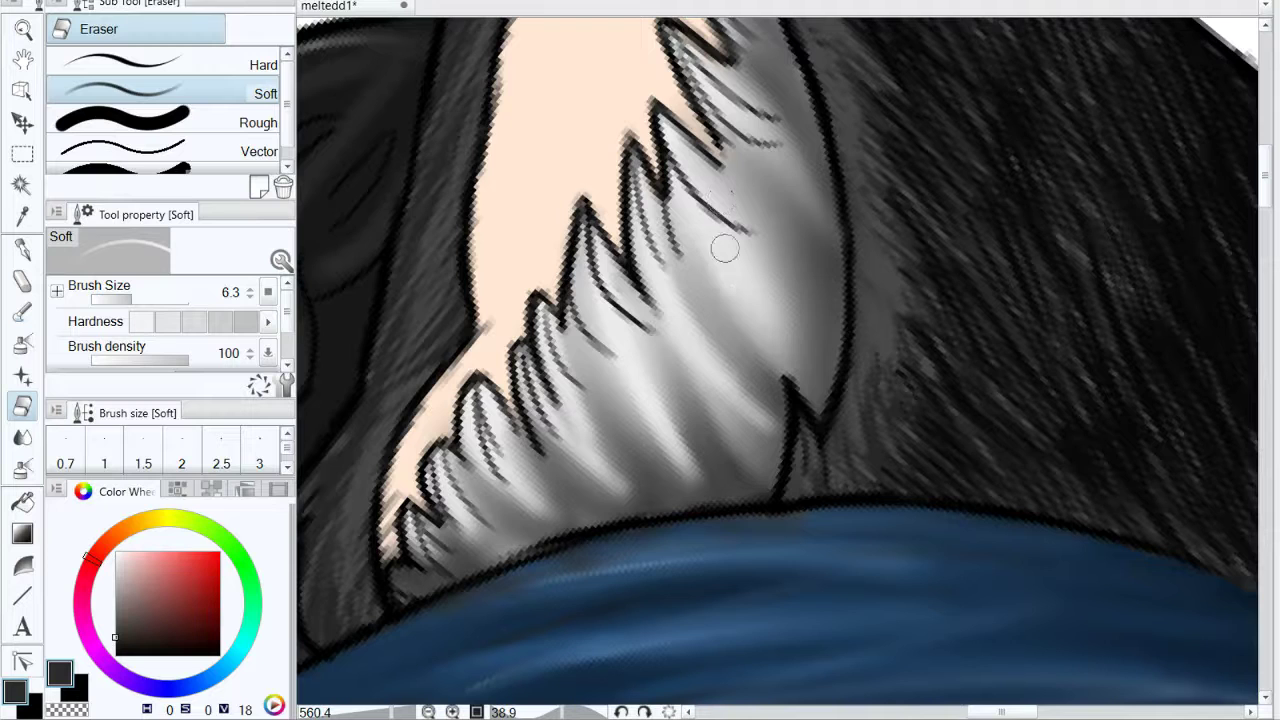
pyautogui.moveTo(715, 265); pyautogui.dragTo(785, 350)
pyautogui.moveTo(715, 248); pyautogui.dragTo(784, 342)
# Step: Erase short highlight streaks below the upper inner-ear tufts, undoing and redrawing strokes that run too close to the outer outline
pyautogui.moveTo(780, 152); pyautogui.dragTo(790, 224)
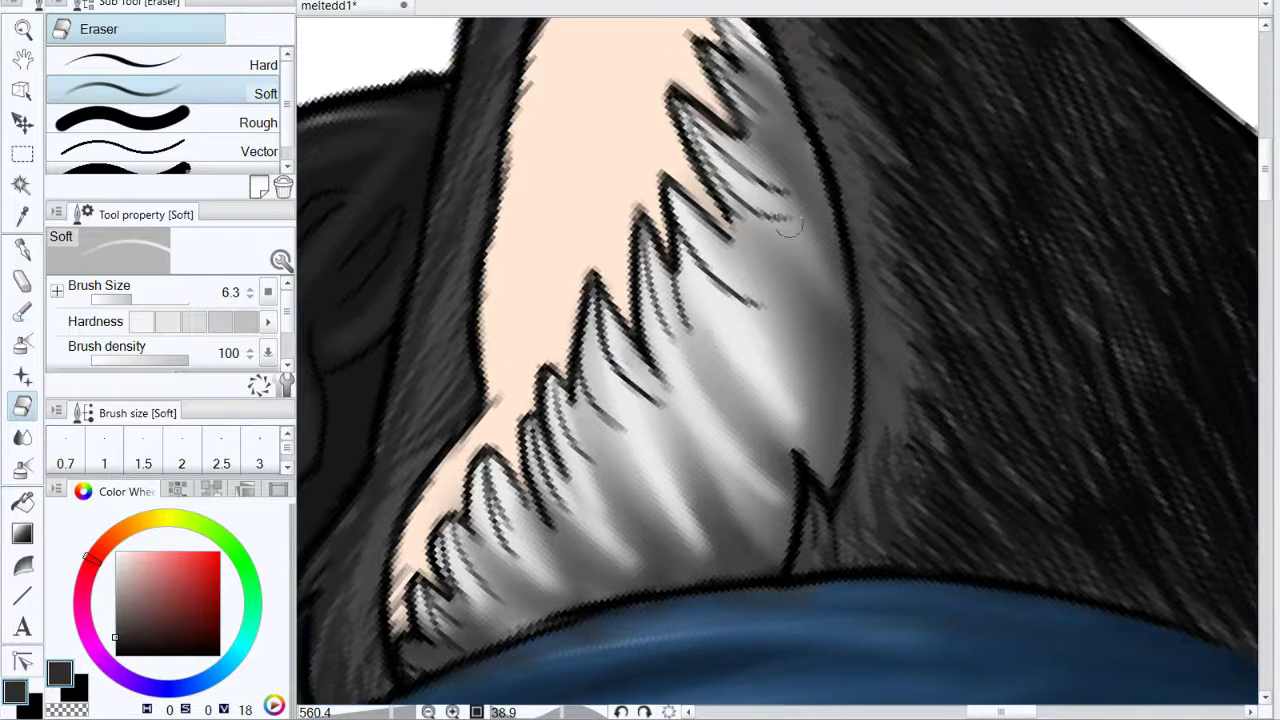
pyautogui.moveTo(741, 152); pyautogui.dragTo(818, 254)
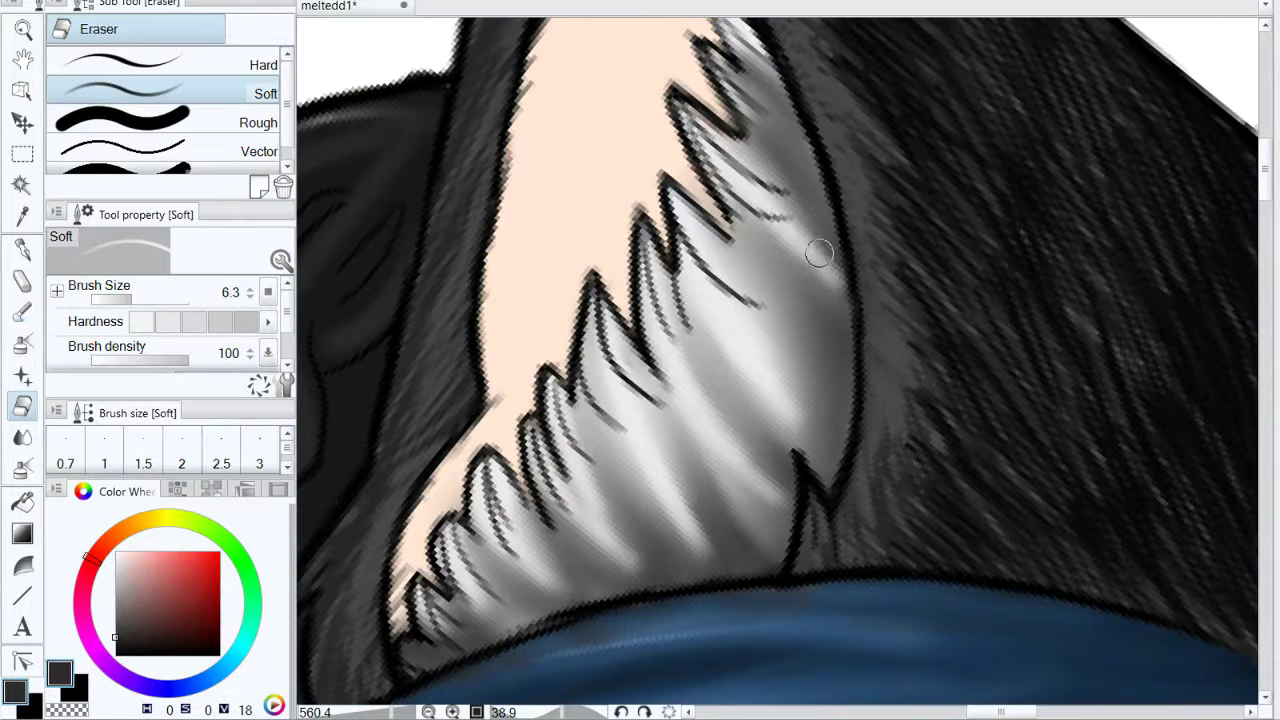
pyautogui.hotkey('ctrl', 'z')
pyautogui.moveTo(722, 162); pyautogui.dragTo(787, 251)
pyautogui.moveTo(753, 197); pyautogui.dragTo(835, 301)
pyautogui.hotkey('ctrl', 'z')
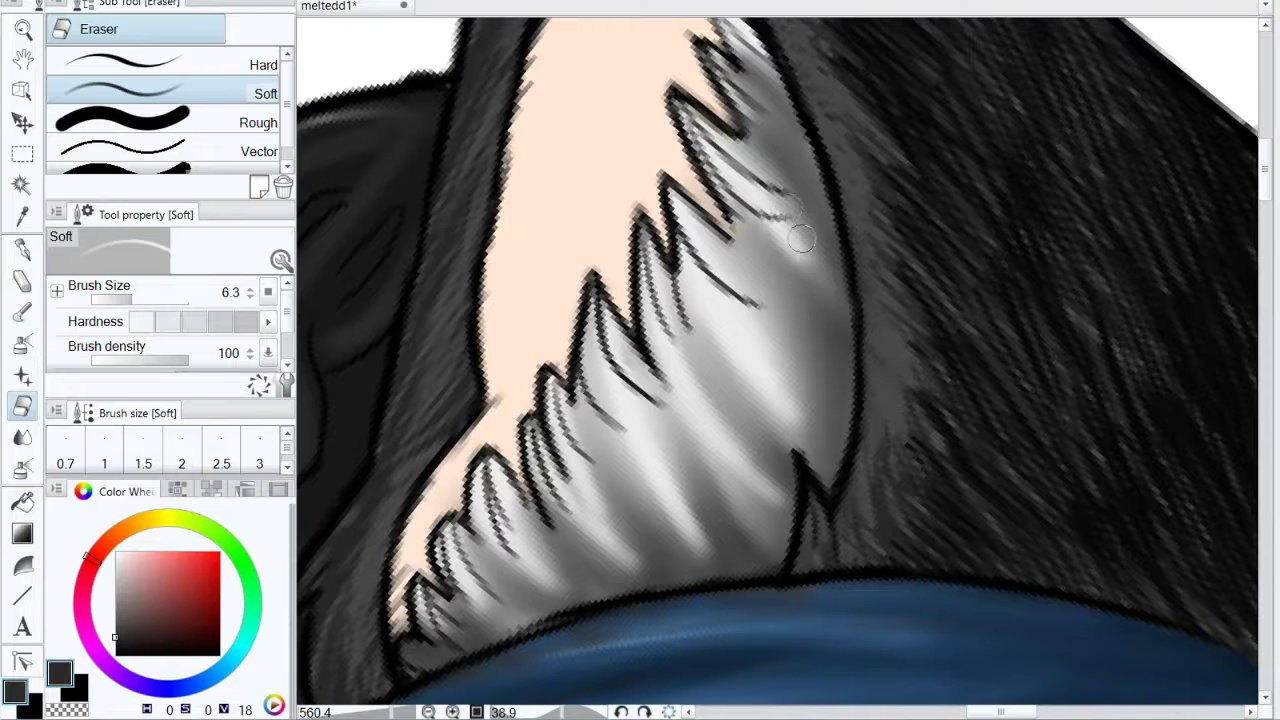
pyautogui.moveTo(712, 187); pyautogui.dragTo(803, 268)
pyautogui.moveTo(894, 233); pyautogui.dragTo(897, 300)
pyautogui.moveTo(712, 122); pyautogui.dragTo(804, 239)
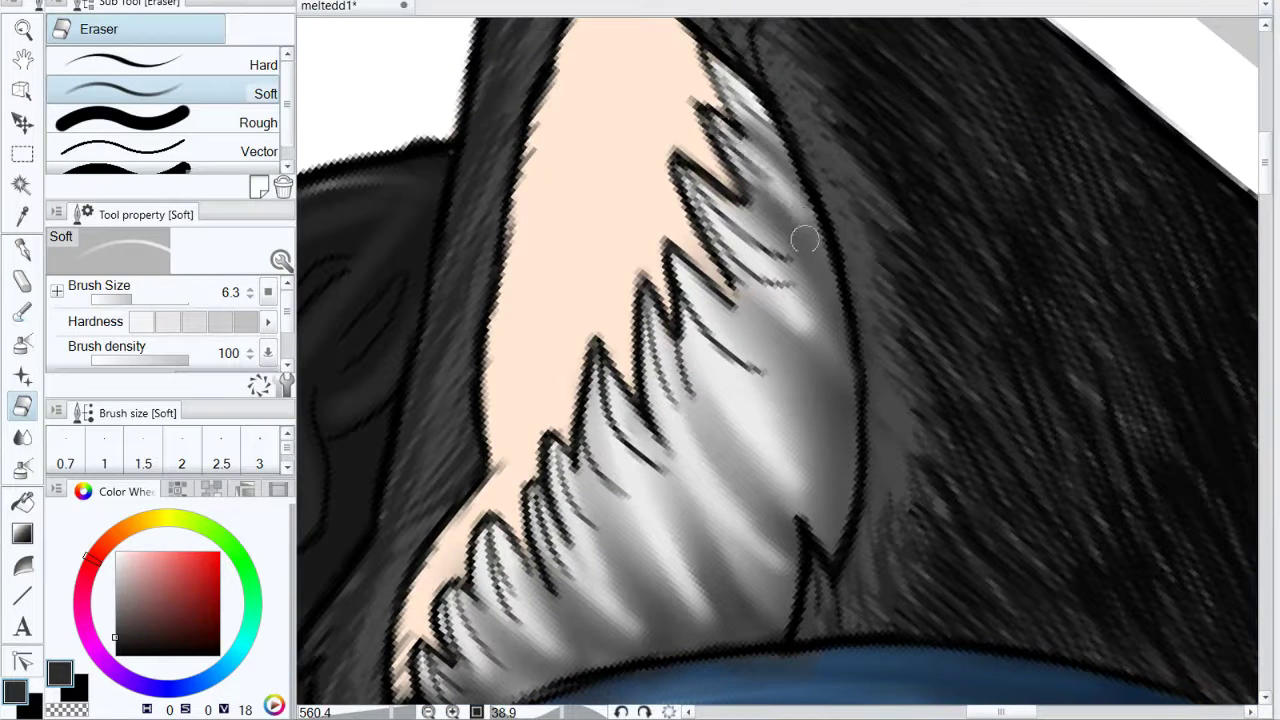
# Step: Soften the erased highlights and shadows across the inner-ear fur with the Blur tool at brush size 23
pyautogui.click(24, 440)
pyautogui.moveTo(877, 429); pyautogui.dragTo(917, 314)
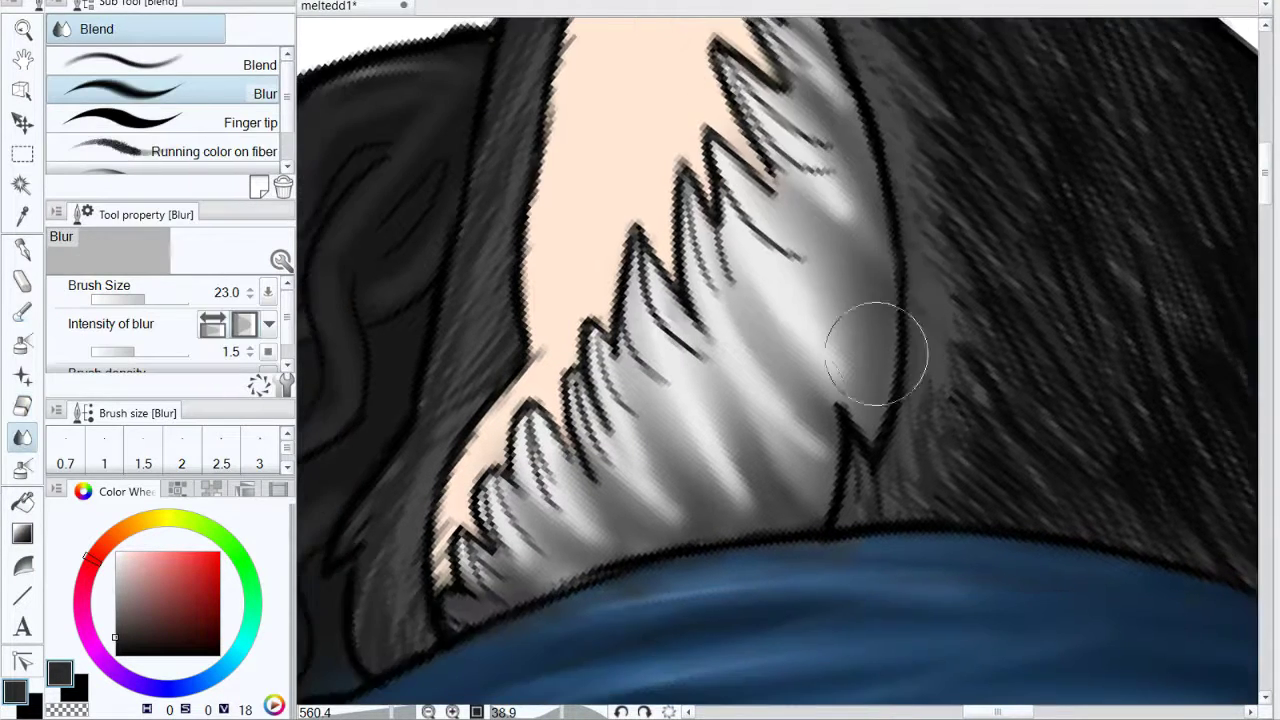
pyautogui.moveTo(757, 400); pyautogui.dragTo(820, 469)
pyautogui.moveTo(781, 360); pyautogui.dragTo(838, 385)
pyautogui.moveTo(709, 406); pyautogui.dragTo(740, 495)
pyautogui.moveTo(710, 510); pyautogui.dragTo(537, 550)
pyautogui.moveTo(849, 311); pyautogui.dragTo(858, 208)
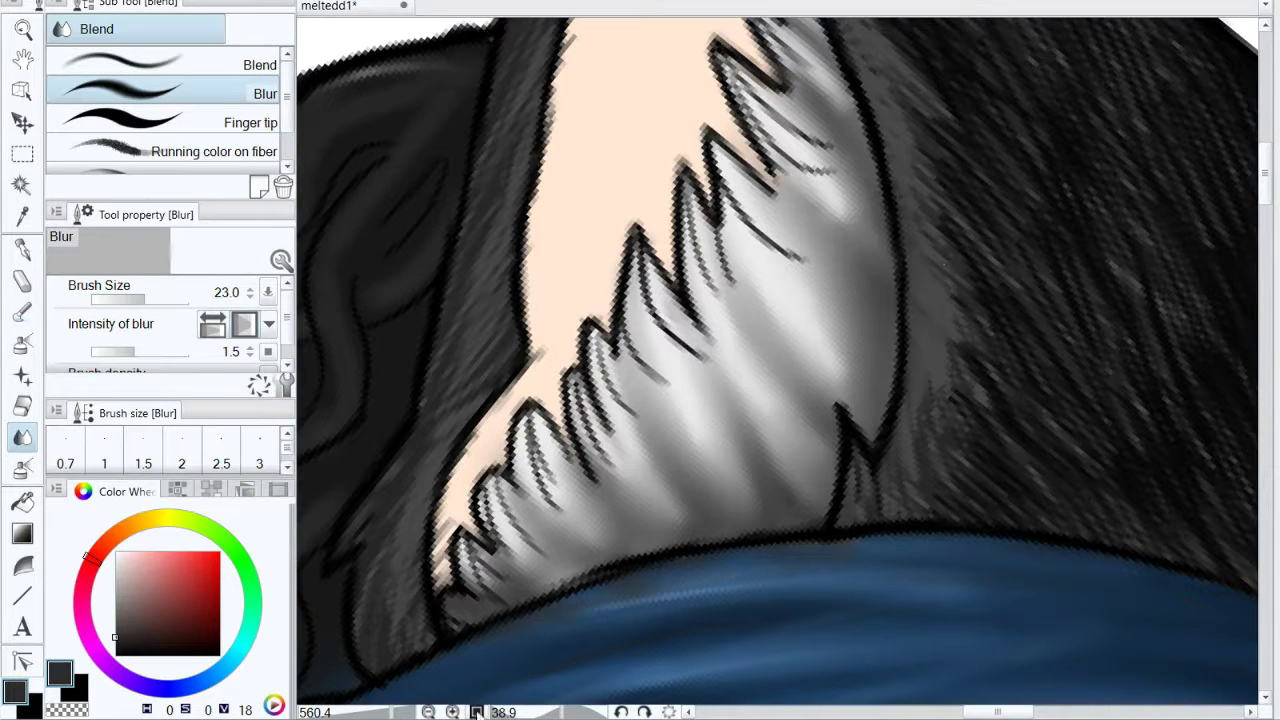
# Step: Sample the inner ear's peach skin colour and darken it to a muted brown (H 19, S 49, V 57)
pyautogui.hotkey('ctrl', 'alt', '0')
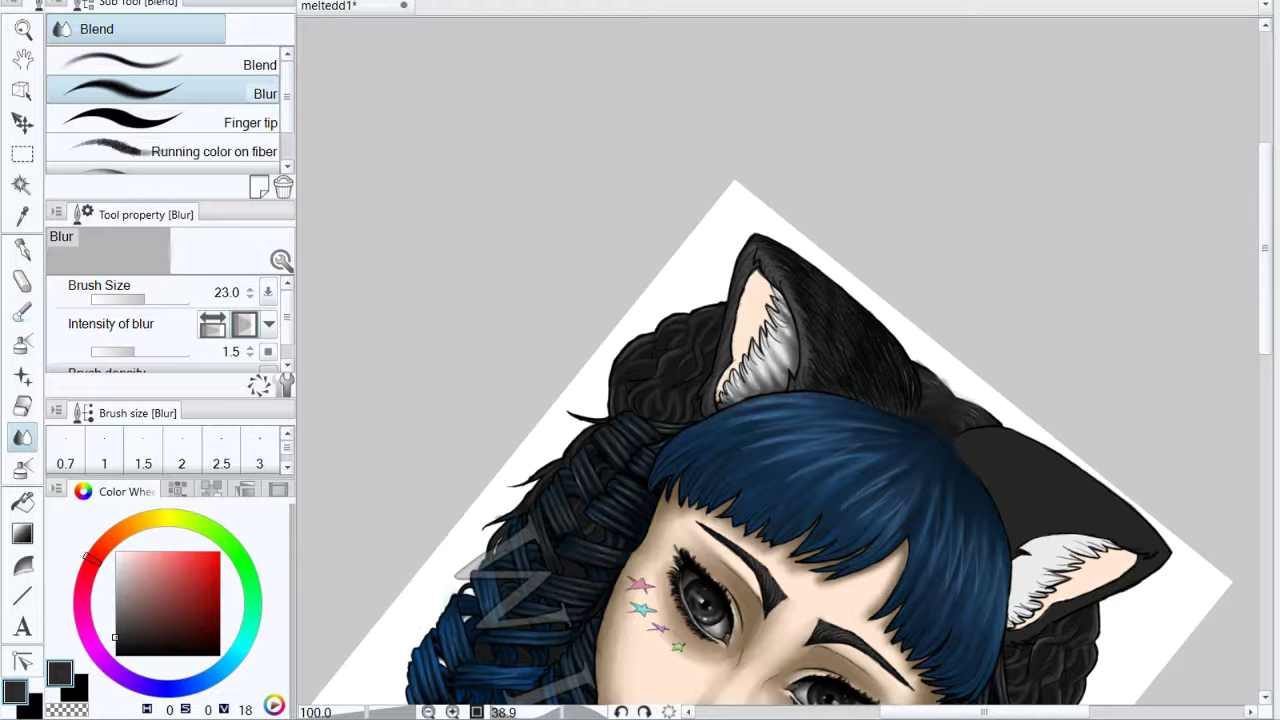
pyautogui.scroll(10, 680, 486)
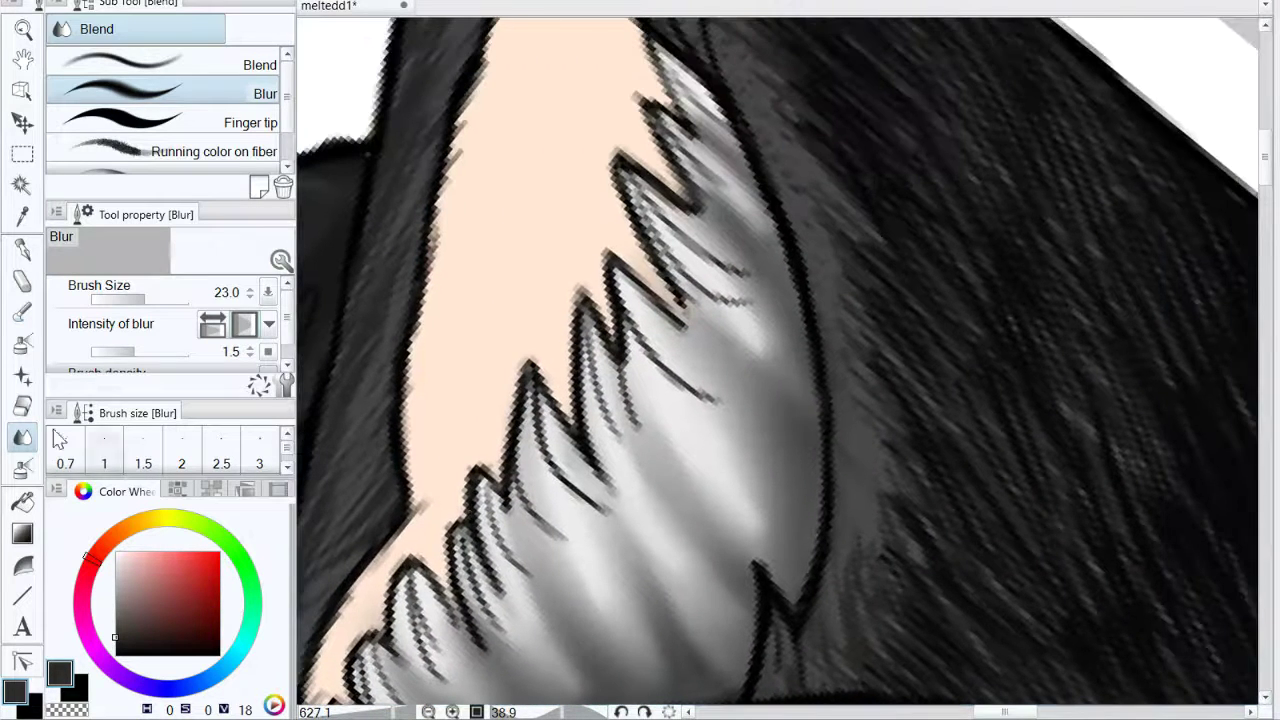
pyautogui.press('e')
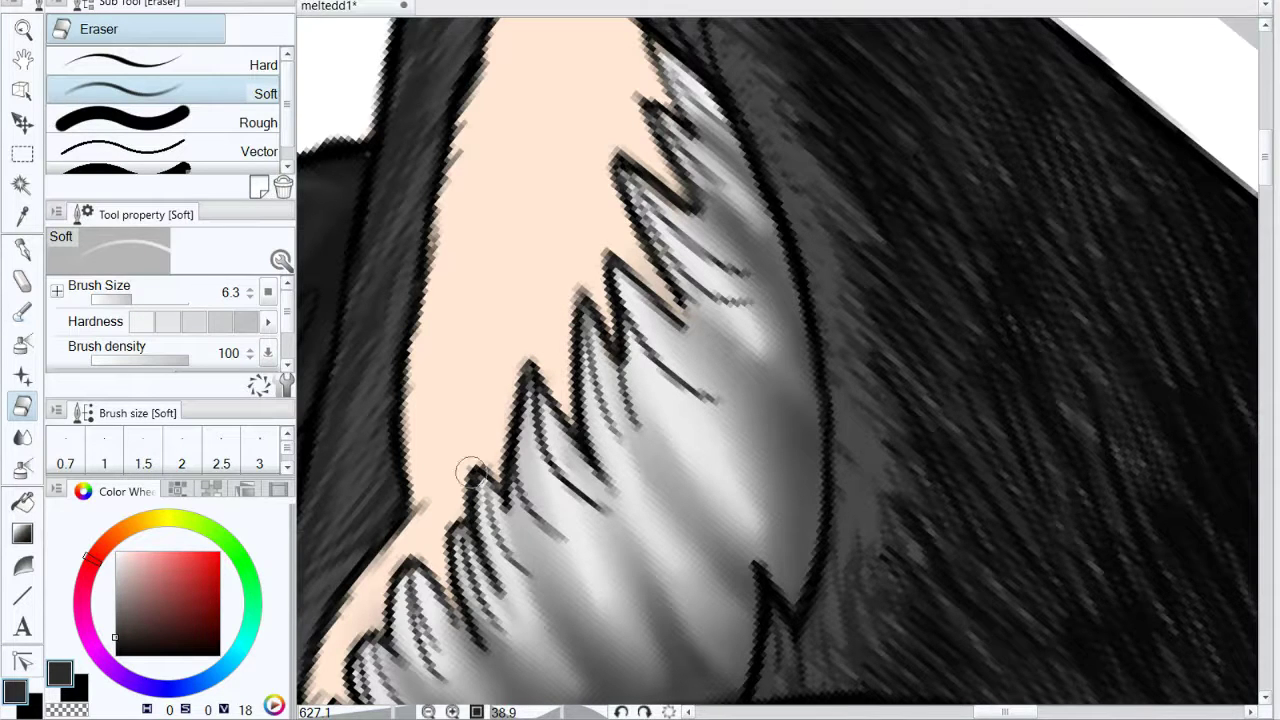
pyautogui.moveTo(472, 472); pyautogui.dragTo(538, 347)
pyautogui.click(23, 217)
pyautogui.click(537, 193)
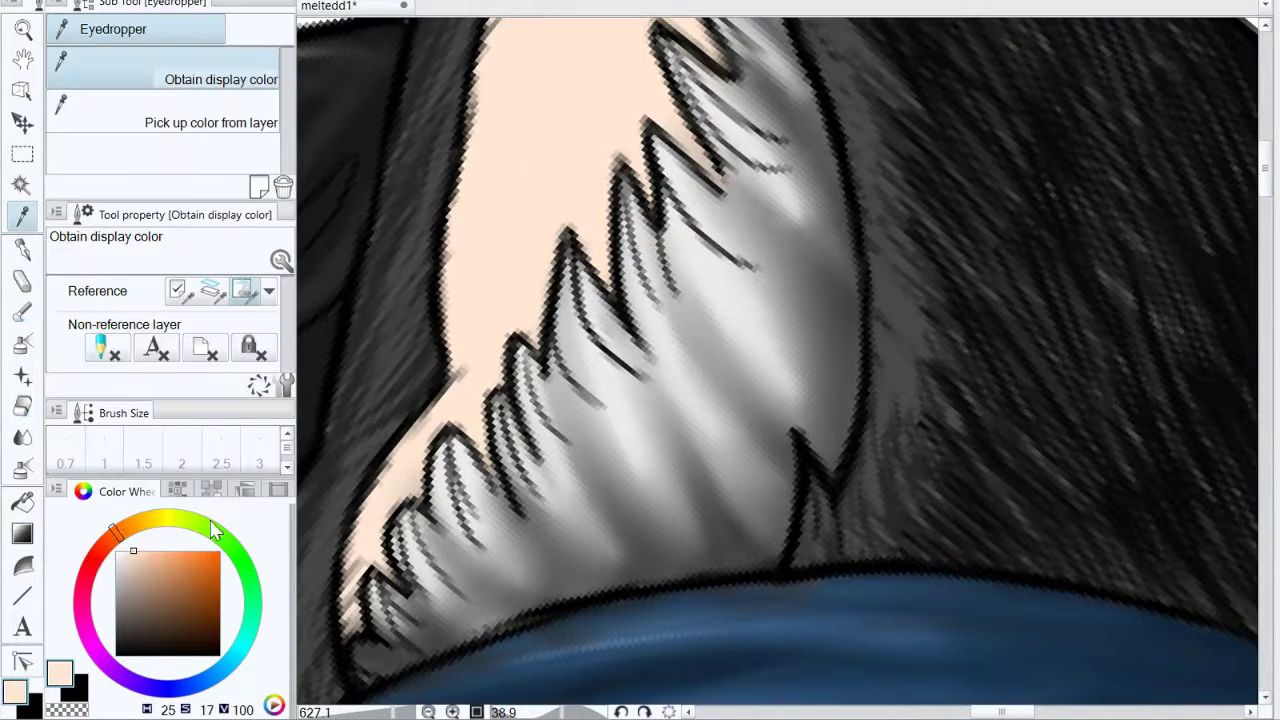
pyautogui.moveTo(174, 581); pyautogui.dragTo(159, 603)
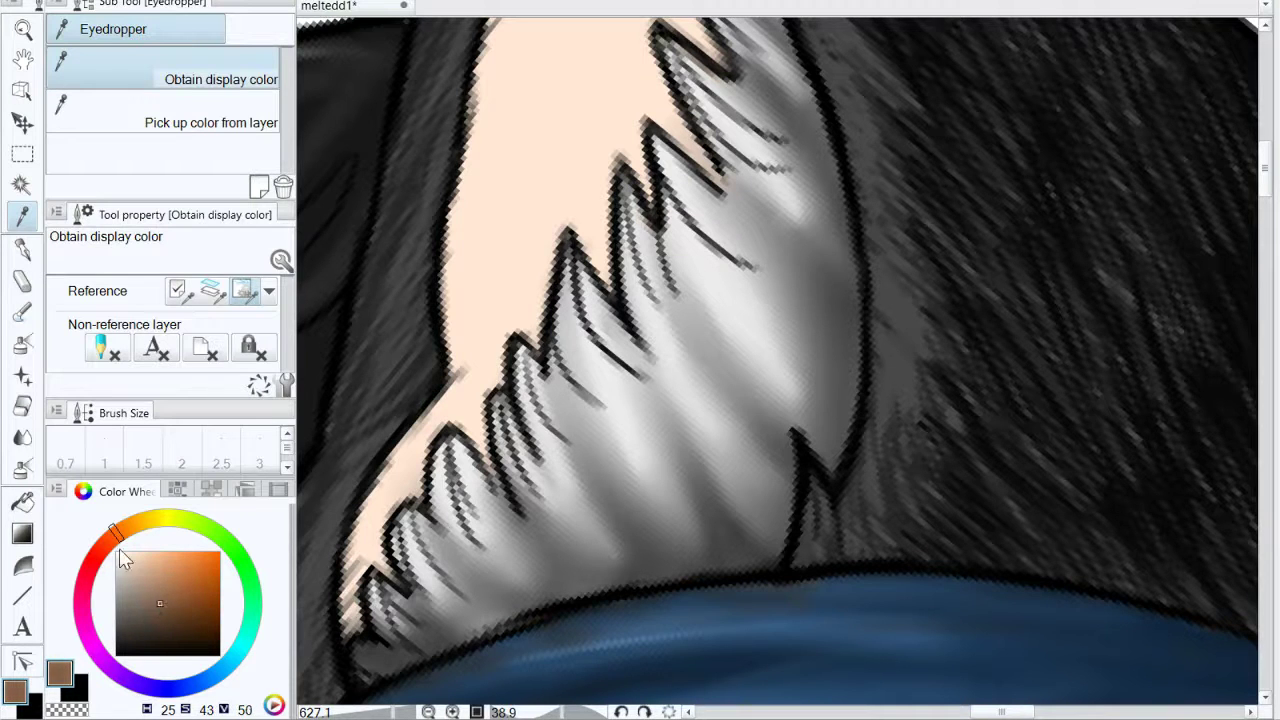
pyautogui.moveTo(114, 537); pyautogui.dragTo(108, 541)
pyautogui.moveTo(167, 588); pyautogui.dragTo(166, 595)
# Step: Airbrush soft brown shading at size 8 over the inner ear's lower corner, along the fur tufts, outer edge and tip
pyautogui.click(22, 467)
pyautogui.moveTo(355, 612)
pyautogui.mouseDown()
pyautogui.moveTo(354, 568)
pyautogui.moveTo(348, 630)
pyautogui.moveTo(402, 455)
pyautogui.moveTo(360, 550)
pyautogui.moveTo(366, 540)
pyautogui.moveTo(379, 565)
pyautogui.moveTo(409, 497)
pyautogui.moveTo(348, 608)
pyautogui.mouseUp()
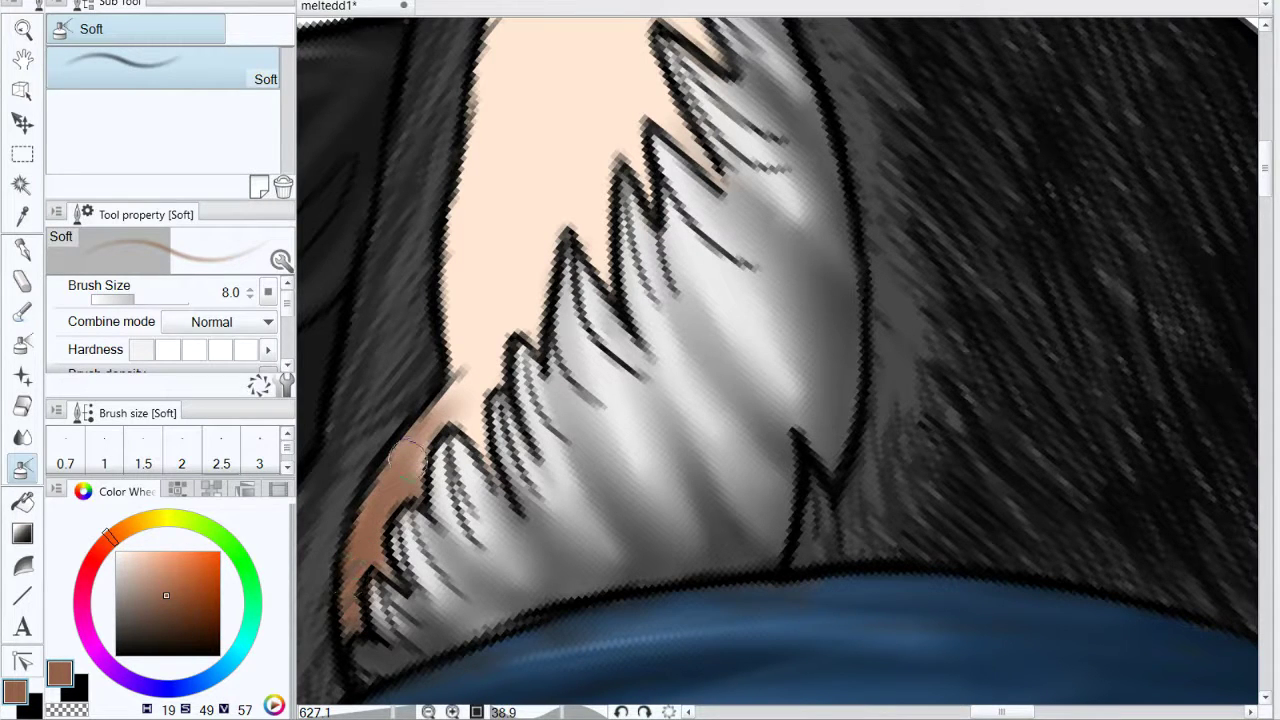
pyautogui.moveTo(407, 458)
pyautogui.mouseDown()
pyautogui.moveTo(471, 363)
pyautogui.moveTo(463, 388)
pyautogui.moveTo(482, 443)
pyautogui.mouseUp()
pyautogui.moveTo(586, 346); pyautogui.dragTo(574, 408)
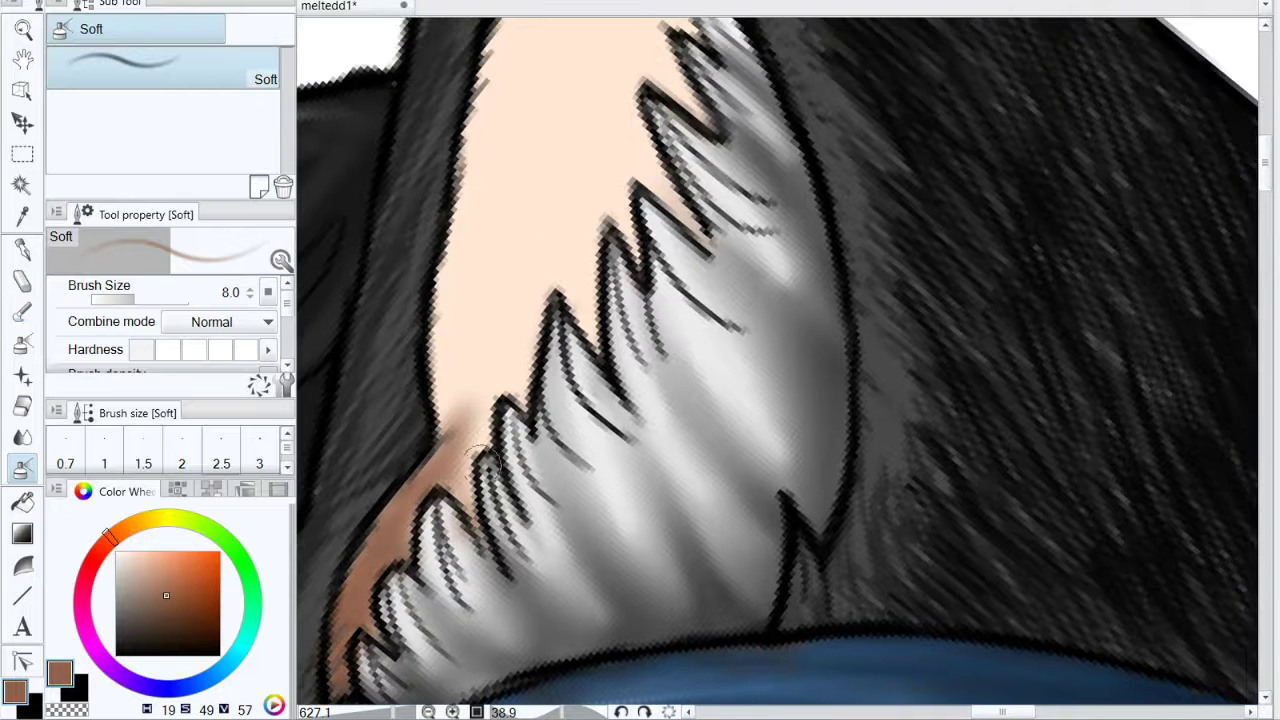
pyautogui.moveTo(478, 460)
pyautogui.mouseDown()
pyautogui.moveTo(528, 312)
pyautogui.moveTo(510, 393)
pyautogui.moveTo(550, 294)
pyautogui.moveTo(578, 322)
pyautogui.moveTo(574, 285)
pyautogui.moveTo(568, 312)
pyautogui.moveTo(614, 175)
pyautogui.moveTo(626, 270)
pyautogui.moveTo(619, 150)
pyautogui.moveTo(633, 130)
pyautogui.moveTo(613, 115)
pyautogui.moveTo(693, 240)
pyautogui.moveTo(628, 120)
pyautogui.moveTo(656, 200)
pyautogui.moveTo(618, 245)
pyautogui.moveTo(585, 269)
pyautogui.mouseUp()
pyautogui.moveTo(494, 378); pyautogui.dragTo(546, 284)
pyautogui.moveTo(710, 287); pyautogui.dragTo(680, 392)
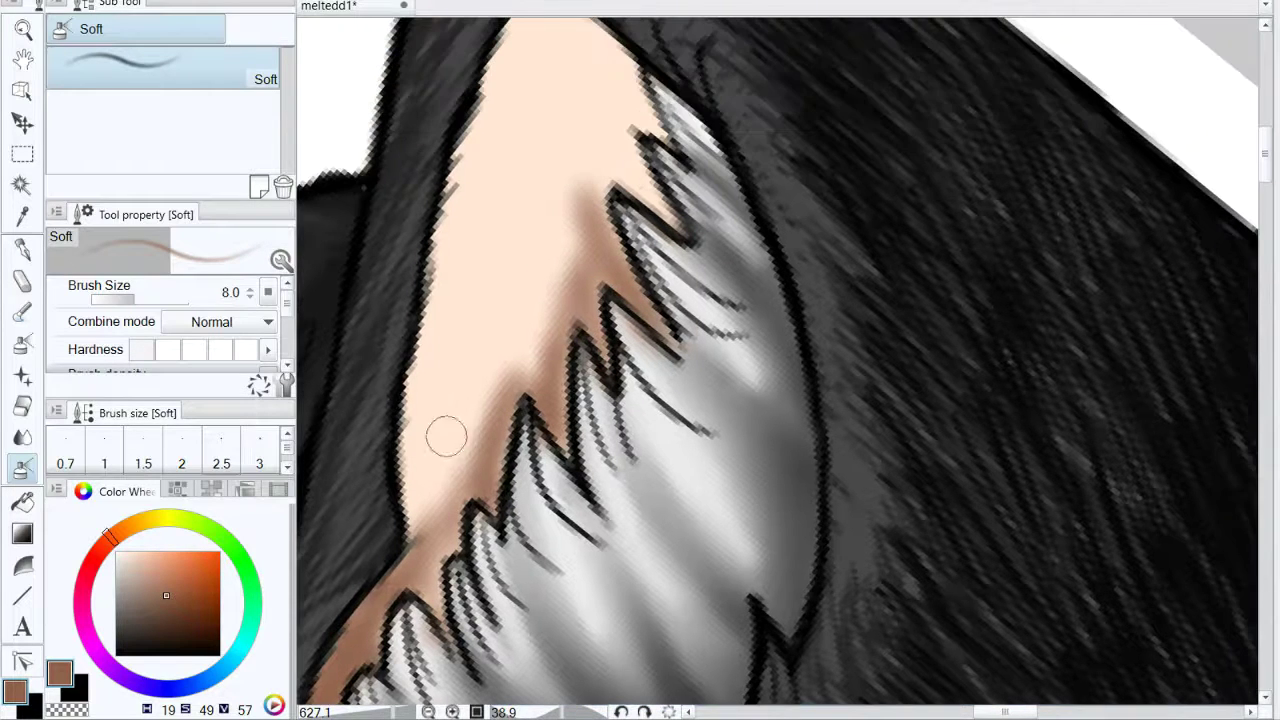
pyautogui.moveTo(446, 436)
pyautogui.mouseDown()
pyautogui.moveTo(434, 369)
pyautogui.moveTo(420, 430)
pyautogui.moveTo(445, 460)
pyautogui.moveTo(405, 505)
pyautogui.moveTo(451, 229)
pyautogui.moveTo(424, 361)
pyautogui.moveTo(541, 76)
pyautogui.mouseUp()
pyautogui.moveTo(660, 300)
pyautogui.mouseDown()
pyautogui.moveTo(605, 320)
pyautogui.moveTo(585, 280)
pyautogui.moveTo(609, 177)
pyautogui.moveTo(600, 143)
pyautogui.moveTo(600, 250)
pyautogui.moveTo(545, 110)
pyautogui.moveTo(589, 240)
pyautogui.moveTo(575, 240)
pyautogui.mouseUp()
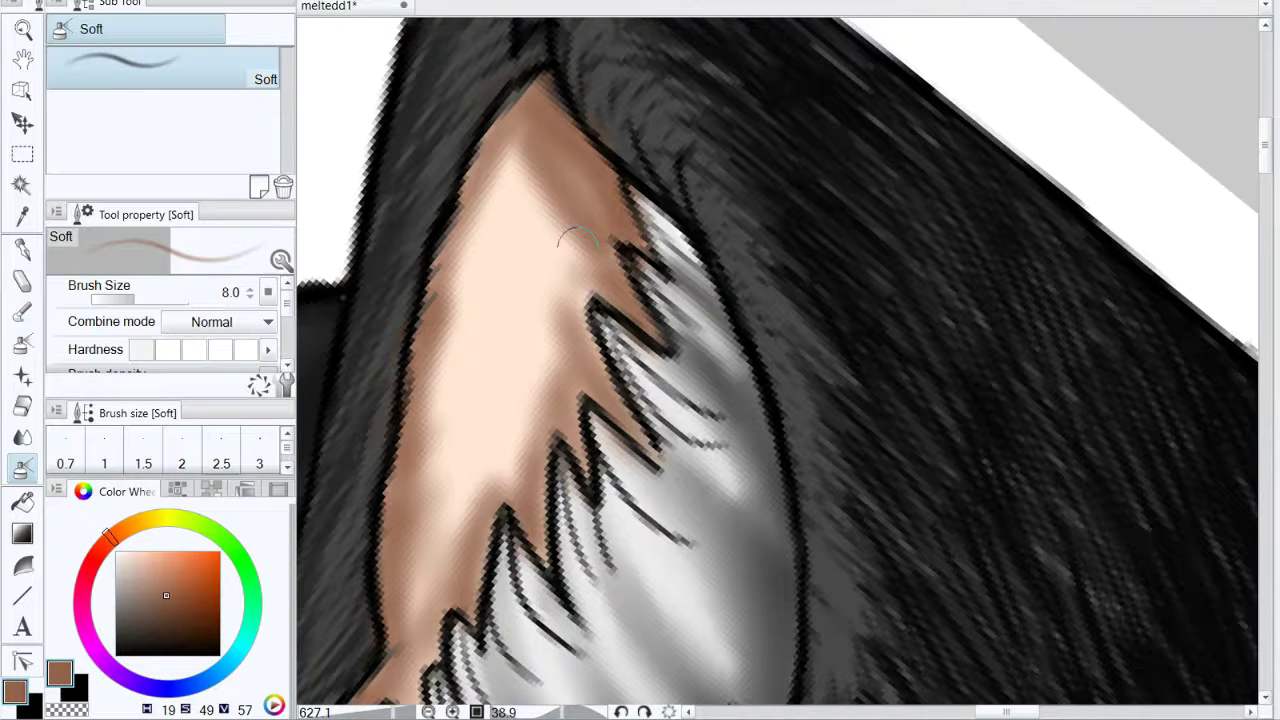
# Step: Smooth the brown shading into the peach inner-ear skin with the Blend tool at size 7.4, finishing with Blur
pyautogui.click(22, 437)
pyautogui.click(160, 64)
pyautogui.moveTo(500, 170)
pyautogui.mouseDown()
pyautogui.moveTo(495, 220)
pyautogui.moveTo(508, 158)
pyautogui.moveTo(509, 314)
pyautogui.moveTo(545, 340)
pyautogui.moveTo(525, 393)
pyautogui.moveTo(491, 191)
pyautogui.moveTo(477, 277)
pyautogui.moveTo(566, 278)
pyautogui.moveTo(443, 466)
pyautogui.moveTo(455, 400)
pyautogui.moveTo(449, 509)
pyautogui.moveTo(424, 519)
pyautogui.moveTo(597, 499)
pyautogui.moveTo(540, 351)
pyautogui.moveTo(509, 472)
pyautogui.mouseUp()
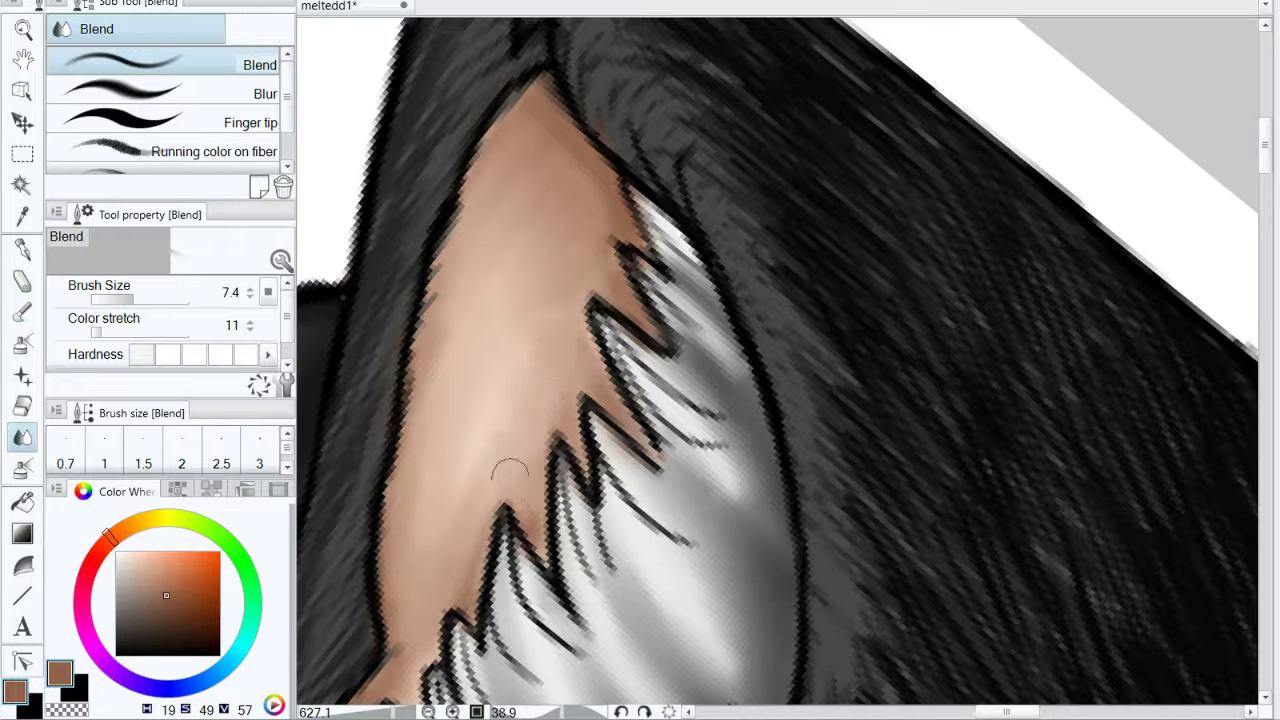
pyautogui.moveTo(615, 304); pyautogui.dragTo(583, 145)
pyautogui.moveTo(622, 598); pyautogui.dragTo(736, 275)
pyautogui.moveTo(416, 492); pyautogui.dragTo(560, 271)
pyautogui.moveTo(691, 254); pyautogui.dragTo(660, 502)
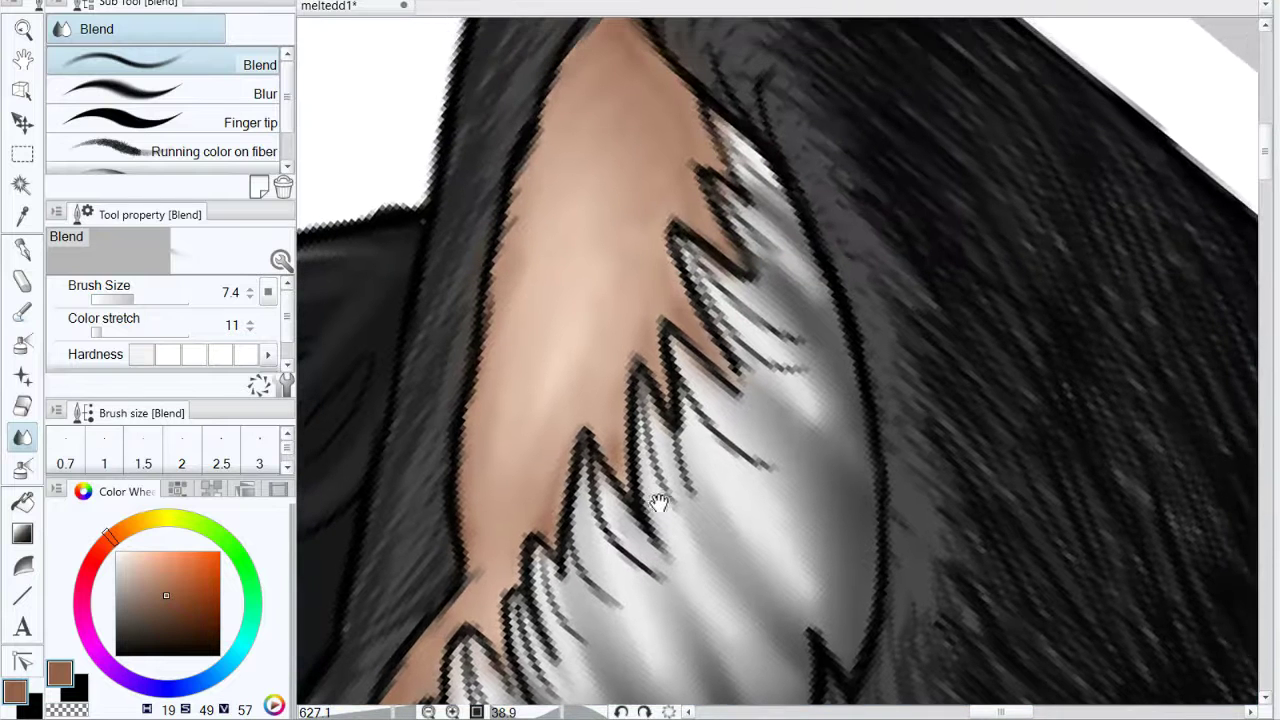
pyautogui.click(180, 93)
pyautogui.moveTo(602, 58)
pyautogui.mouseDown()
pyautogui.moveTo(583, 209)
pyautogui.moveTo(640, 430)
pyautogui.moveTo(484, 598)
pyautogui.moveTo(510, 445)
pyautogui.mouseUp()
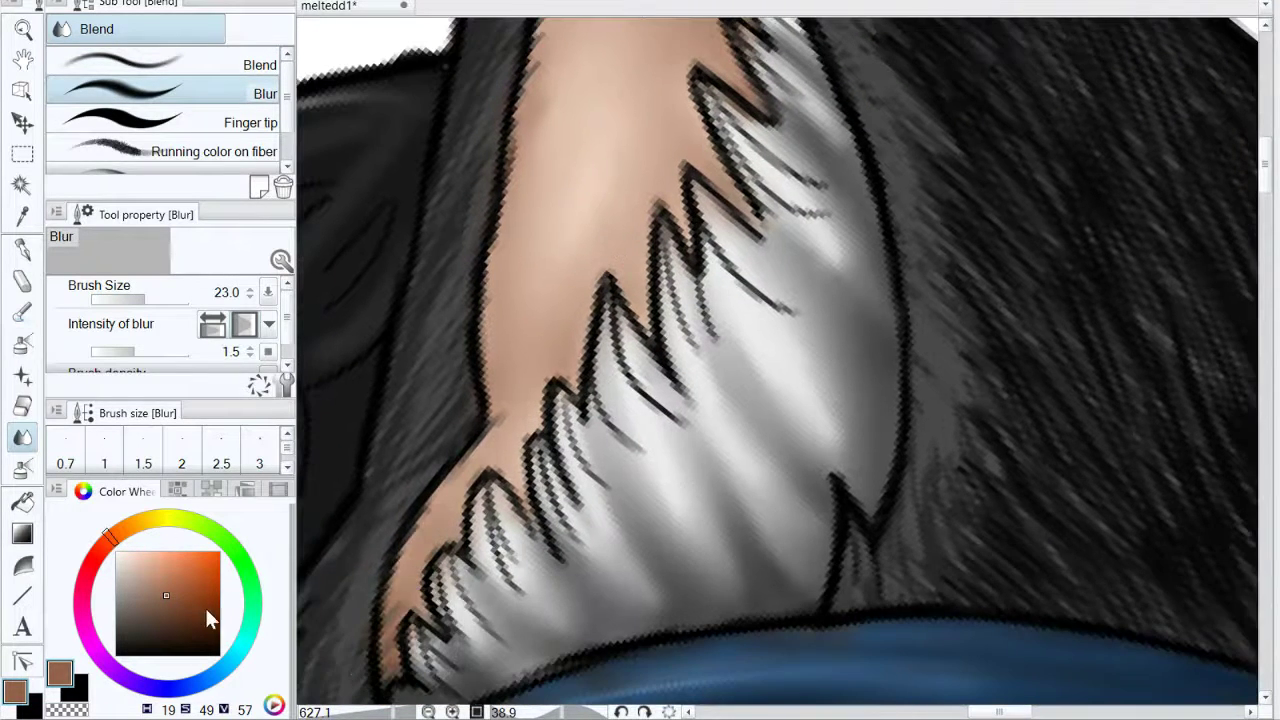
# Step: Airbrush a deeper brown (H 19, S 82, V 37) into the inner-ear skin's narrow lower corner beside the small tufts
pyautogui.click(201, 615)
pyautogui.click(23, 467)
pyautogui.moveTo(423, 630)
pyautogui.mouseDown()
pyautogui.moveTo(453, 515)
pyautogui.moveTo(412, 550)
pyautogui.moveTo(424, 555)
pyautogui.moveTo(466, 392)
pyautogui.mouseUp()
pyautogui.moveTo(414, 523)
pyautogui.mouseDown()
pyautogui.moveTo(480, 375)
pyautogui.moveTo(468, 409)
pyautogui.mouseUp()
pyautogui.moveTo(466, 500)
pyautogui.mouseDown()
pyautogui.moveTo(503, 385)
pyautogui.moveTo(462, 390)
pyautogui.moveTo(521, 323)
pyautogui.mouseUp()
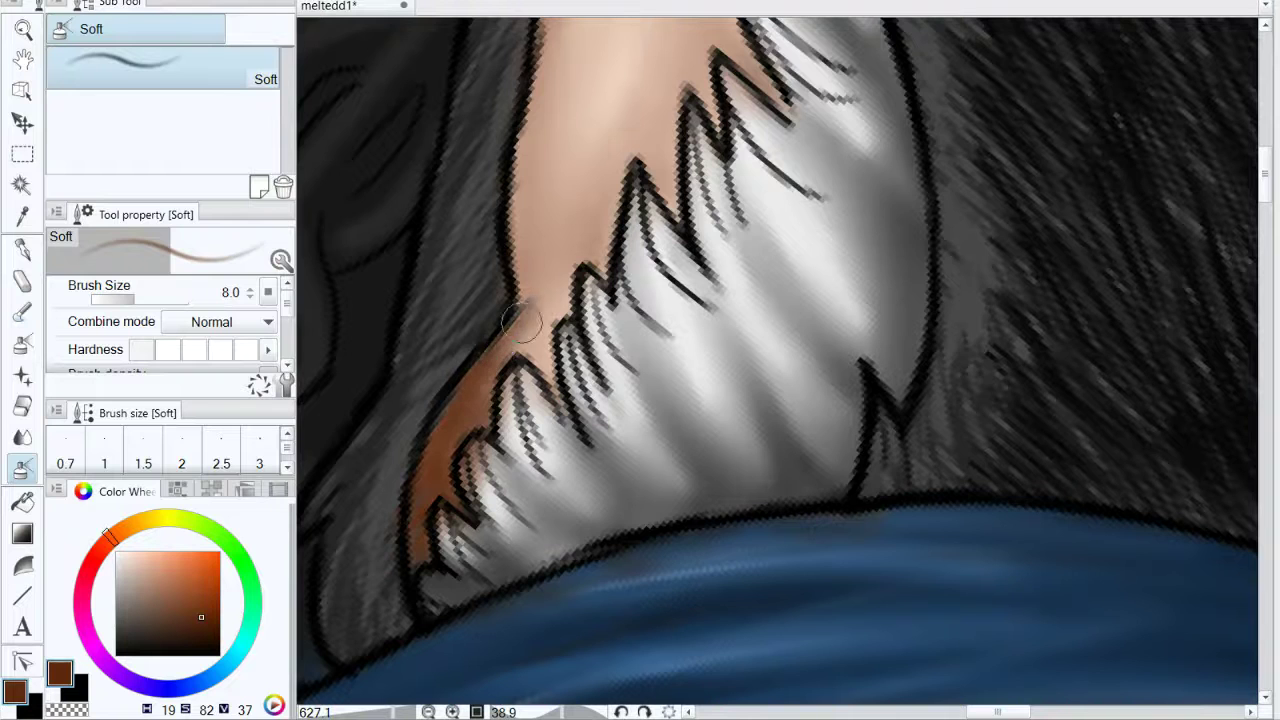
pyautogui.moveTo(419, 578); pyautogui.dragTo(475, 388)
pyautogui.moveTo(518, 340)
pyautogui.mouseDown()
pyautogui.moveTo(484, 406)
pyautogui.moveTo(552, 378)
pyautogui.moveTo(540, 338)
pyautogui.mouseUp()
pyautogui.moveTo(638, 445); pyautogui.dragTo(556, 555)
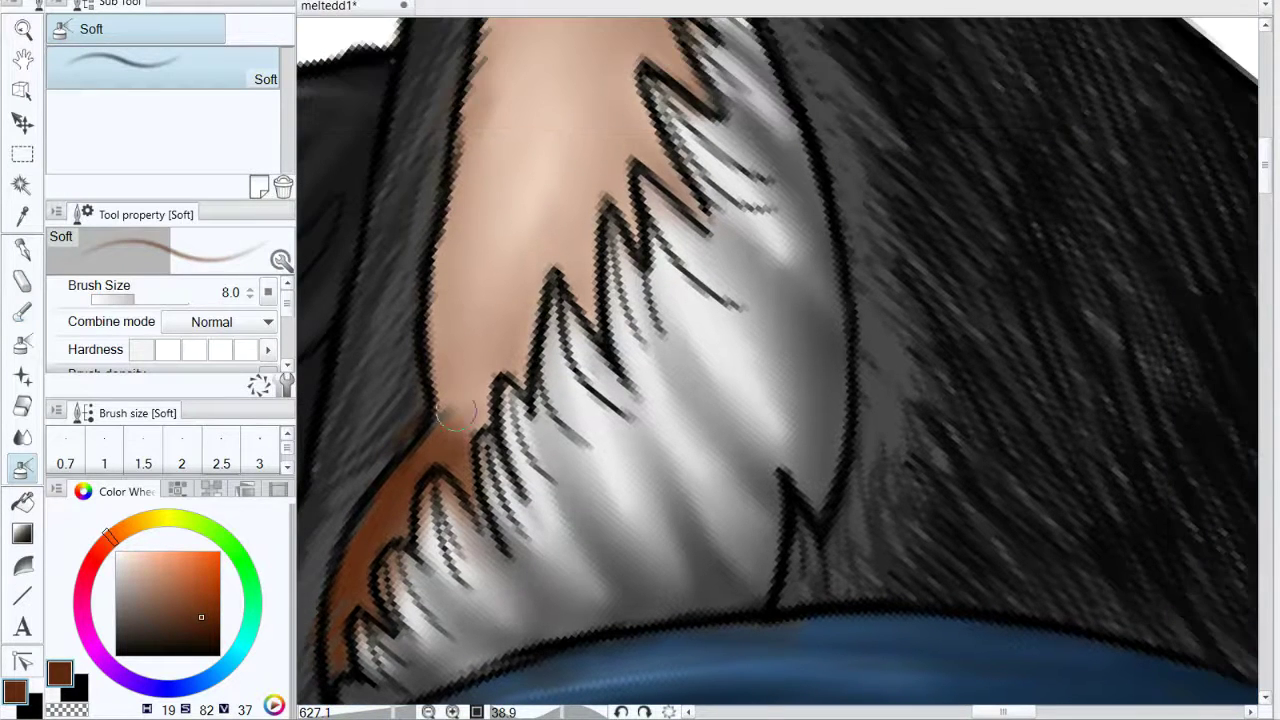
# Step: Extend the deep brown airbrush shading up the inner ear's outer edge and around its tip
pyautogui.moveTo(478, 420)
pyautogui.mouseDown()
pyautogui.moveTo(451, 386)
pyautogui.moveTo(440, 330)
pyautogui.moveTo(461, 201)
pyautogui.moveTo(450, 262)
pyautogui.mouseUp()
pyautogui.moveTo(508, 253); pyautogui.dragTo(471, 508)
pyautogui.moveTo(415, 429); pyautogui.dragTo(443, 318)
pyautogui.moveTo(560, 127)
pyautogui.mouseDown()
pyautogui.moveTo(625, 205)
pyautogui.moveTo(615, 235)
pyautogui.moveTo(515, 140)
pyautogui.moveTo(450, 340)
pyautogui.moveTo(480, 185)
pyautogui.moveTo(520, 263)
pyautogui.moveTo(645, 232)
pyautogui.moveTo(670, 340)
pyautogui.moveTo(585, 283)
pyautogui.mouseUp()
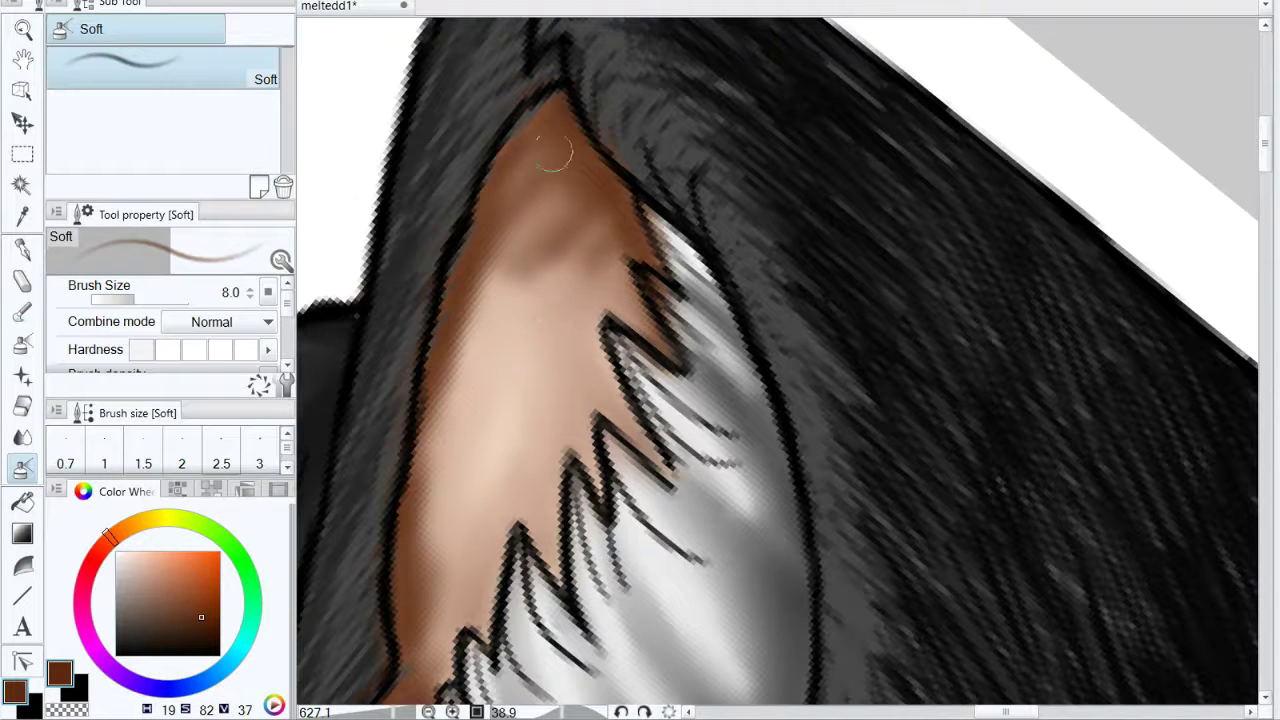
pyautogui.moveTo(553, 153); pyautogui.dragTo(509, 151)
# Step: Soften the deep brown shading from the inner ear's tip down its outer edge with the Blur tool at size 23
pyautogui.click(24, 439)
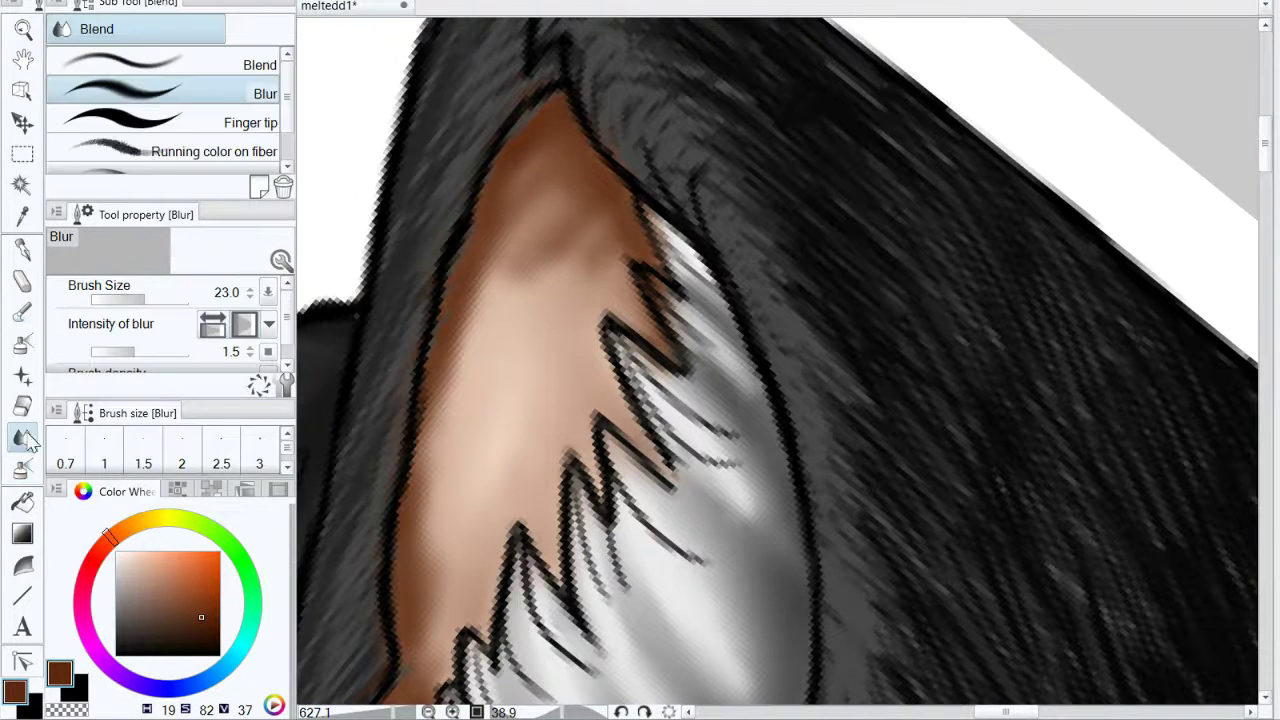
pyautogui.moveTo(548, 195)
pyautogui.mouseDown()
pyautogui.moveTo(530, 160)
pyautogui.moveTo(600, 200)
pyautogui.moveTo(560, 198)
pyautogui.moveTo(470, 268)
pyautogui.moveTo(514, 294)
pyautogui.moveTo(614, 100)
pyautogui.mouseUp()
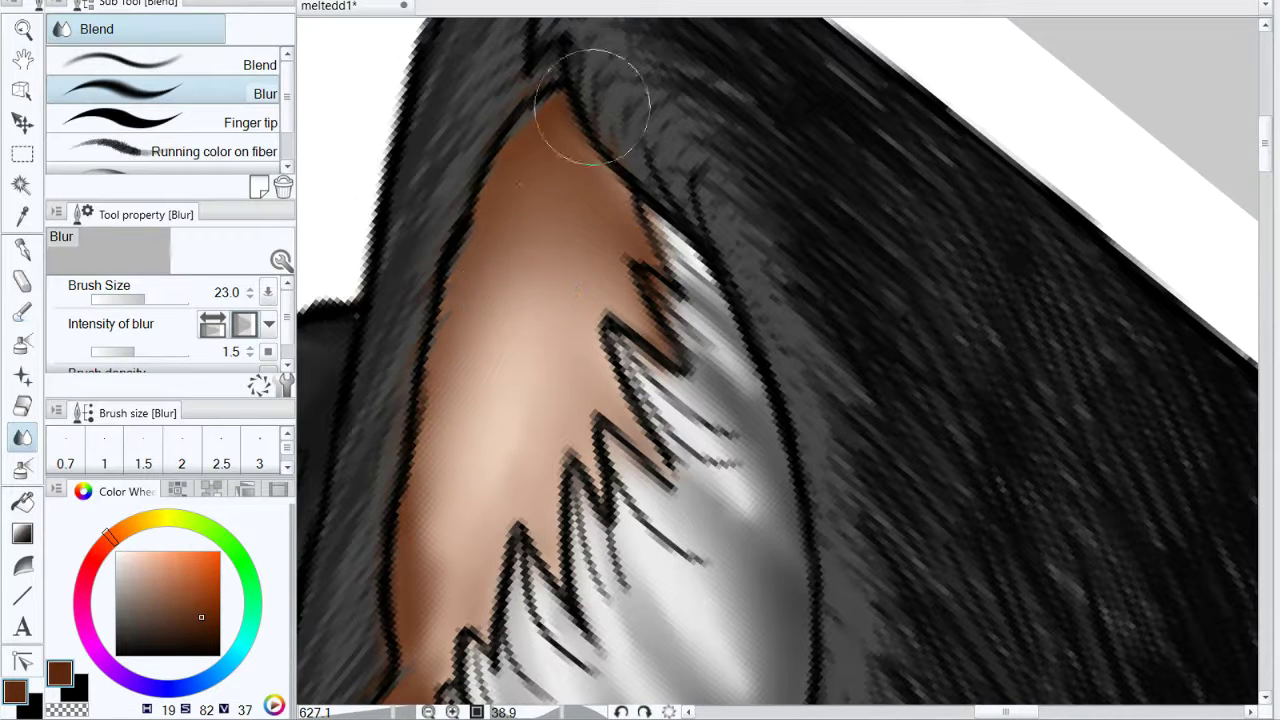
pyautogui.click(256, 68)
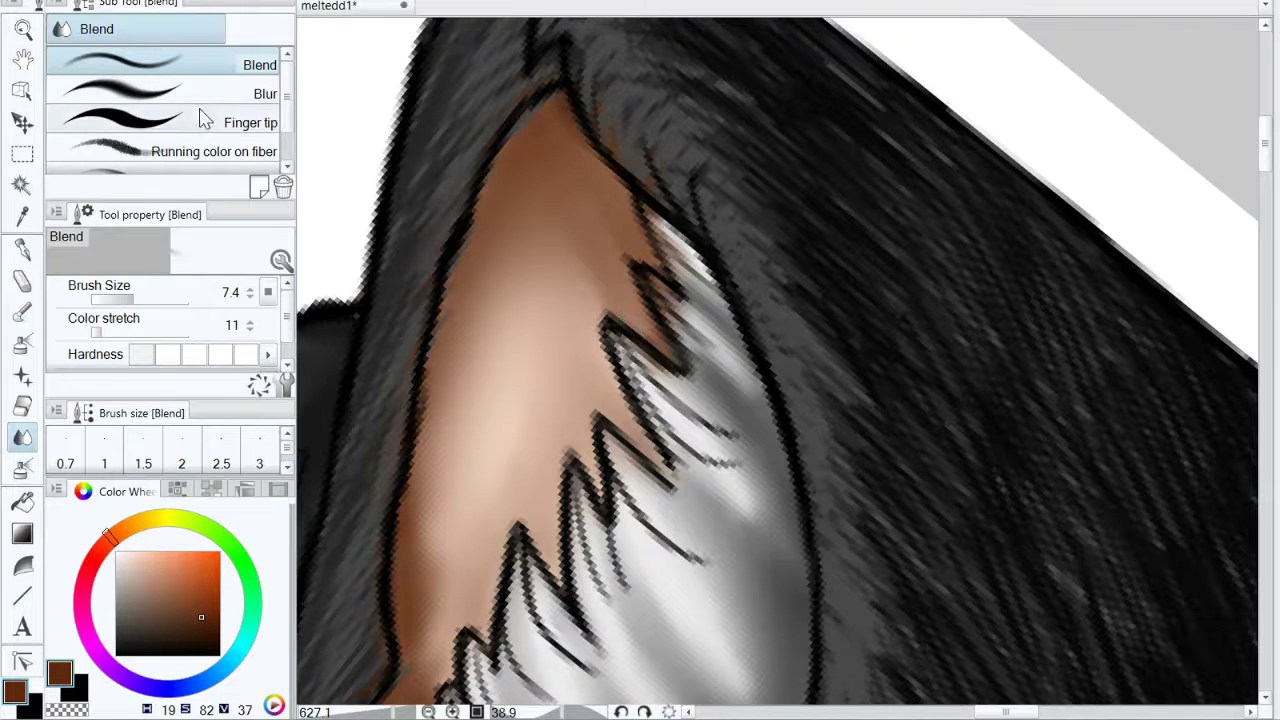
pyautogui.click(230, 93)
pyautogui.moveTo(588, 351); pyautogui.dragTo(650, 203)
pyautogui.moveTo(463, 453); pyautogui.dragTo(497, 354)
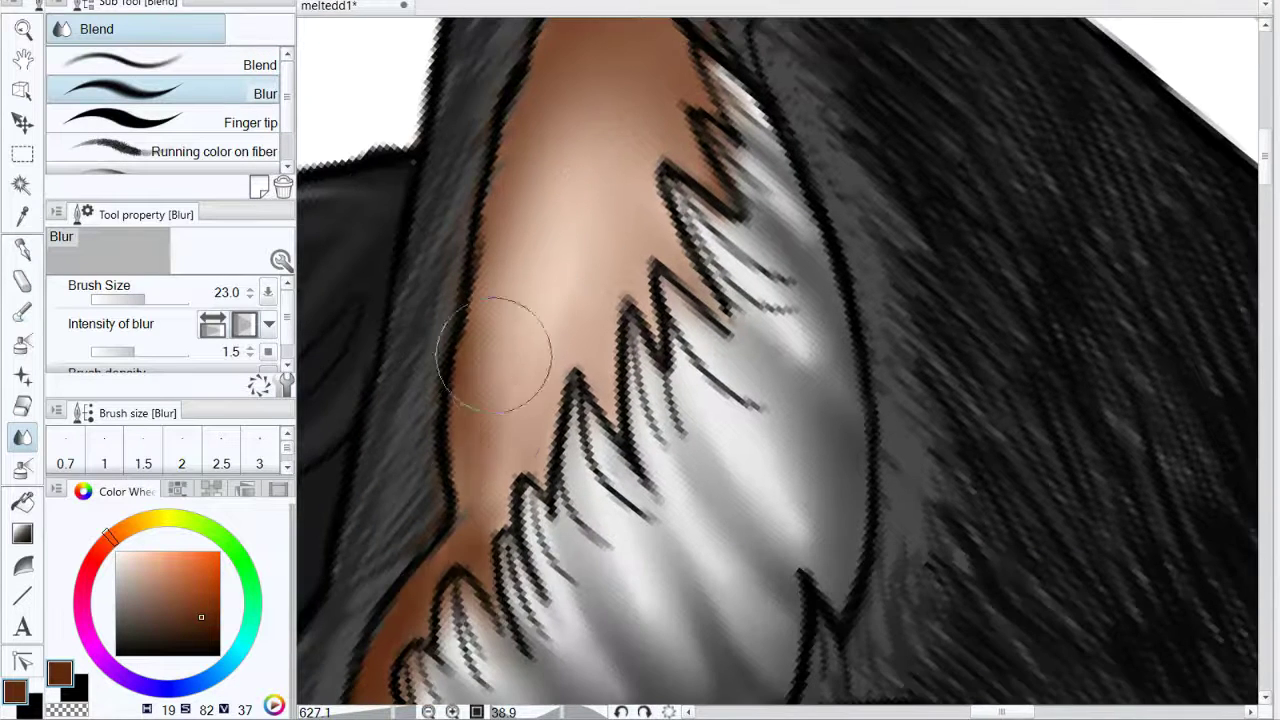
pyautogui.moveTo(515, 500); pyautogui.dragTo(590, 260)
pyautogui.moveTo(485, 395); pyautogui.dragTo(470, 480)
# Step: Darken the inner ear's lower corner with the Transparent watercolor brush at size 9.1 in near-black brown (H 19, S 89, V 10)
pyautogui.click(208, 645)
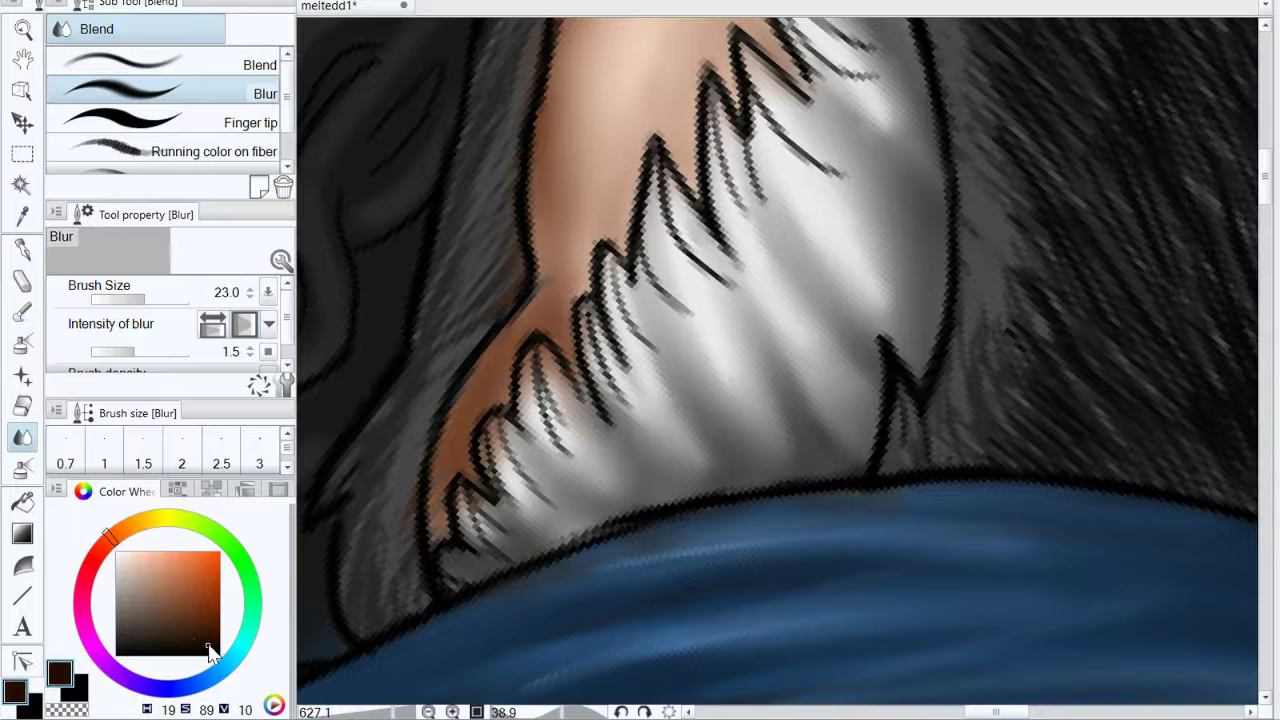
pyautogui.click(24, 469)
pyautogui.click(22, 310)
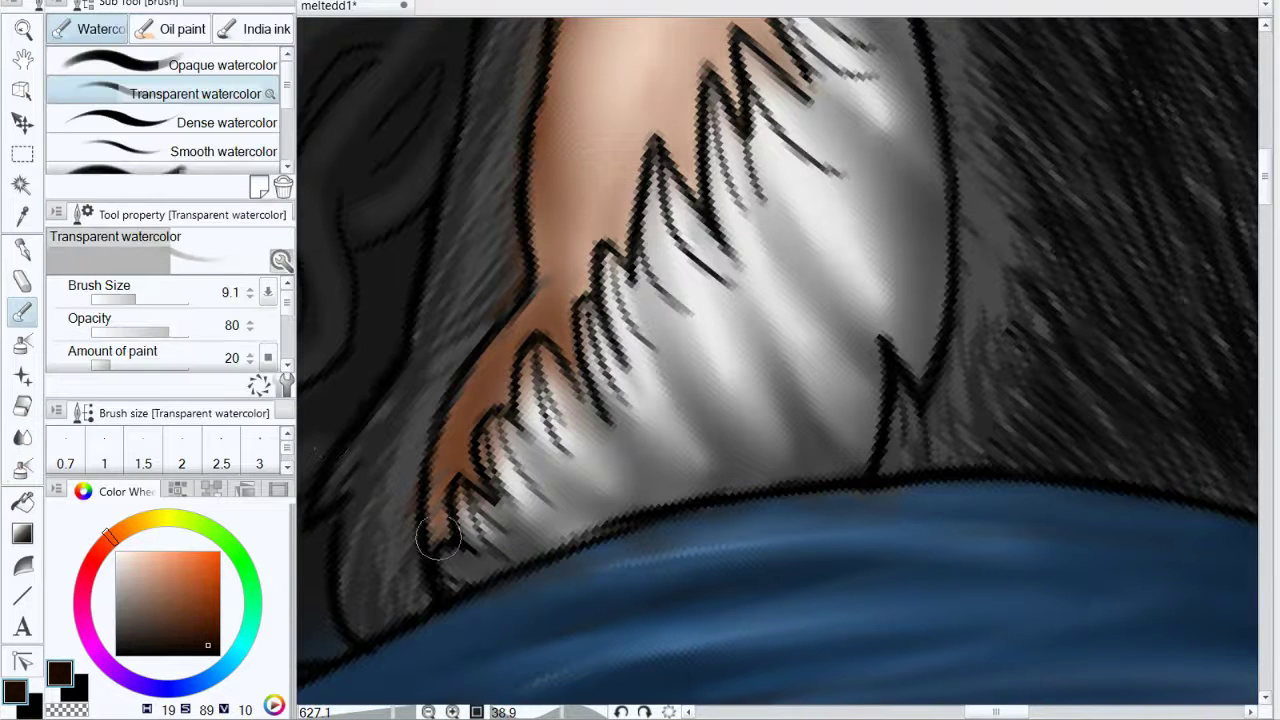
pyautogui.moveTo(437, 514)
pyautogui.mouseDown()
pyautogui.moveTo(478, 365)
pyautogui.moveTo(433, 525)
pyautogui.moveTo(522, 318)
pyautogui.moveTo(520, 335)
pyautogui.moveTo(577, 340)
pyautogui.mouseUp()
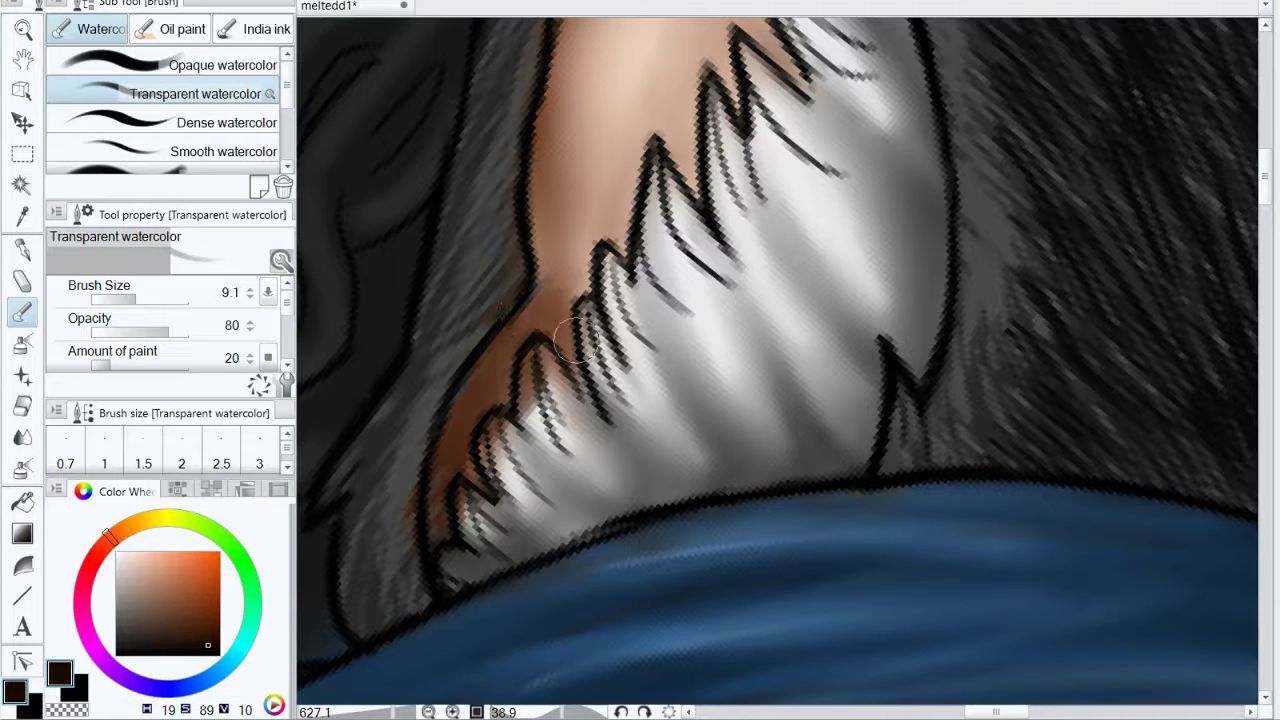
# Step: Paint the near-black brown watercolor shading along the inner ear's outer edge and across its tip
pyautogui.moveTo(533, 208)
pyautogui.mouseDown()
pyautogui.moveTo(538, 256)
pyautogui.moveTo(446, 455)
pyautogui.mouseUp()
pyautogui.moveTo(456, 350)
pyautogui.mouseDown()
pyautogui.moveTo(425, 370)
pyautogui.moveTo(433, 287)
pyautogui.mouseUp()
pyautogui.moveTo(436, 500); pyautogui.dragTo(421, 366)
pyautogui.moveTo(501, 261); pyautogui.dragTo(471, 468)
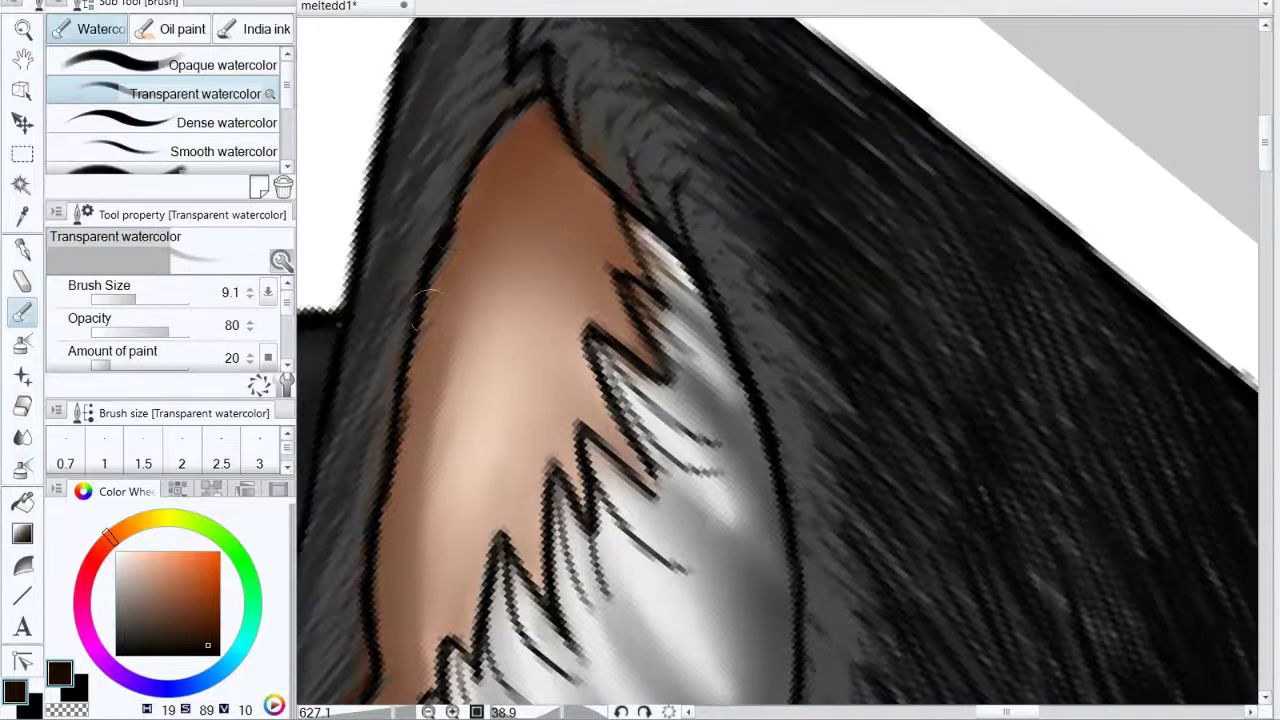
pyautogui.moveTo(428, 301)
pyautogui.mouseDown()
pyautogui.moveTo(488, 158)
pyautogui.moveTo(457, 206)
pyautogui.moveTo(486, 194)
pyautogui.moveTo(509, 149)
pyautogui.moveTo(557, 206)
pyautogui.moveTo(623, 223)
pyautogui.moveTo(660, 290)
pyautogui.mouseUp()
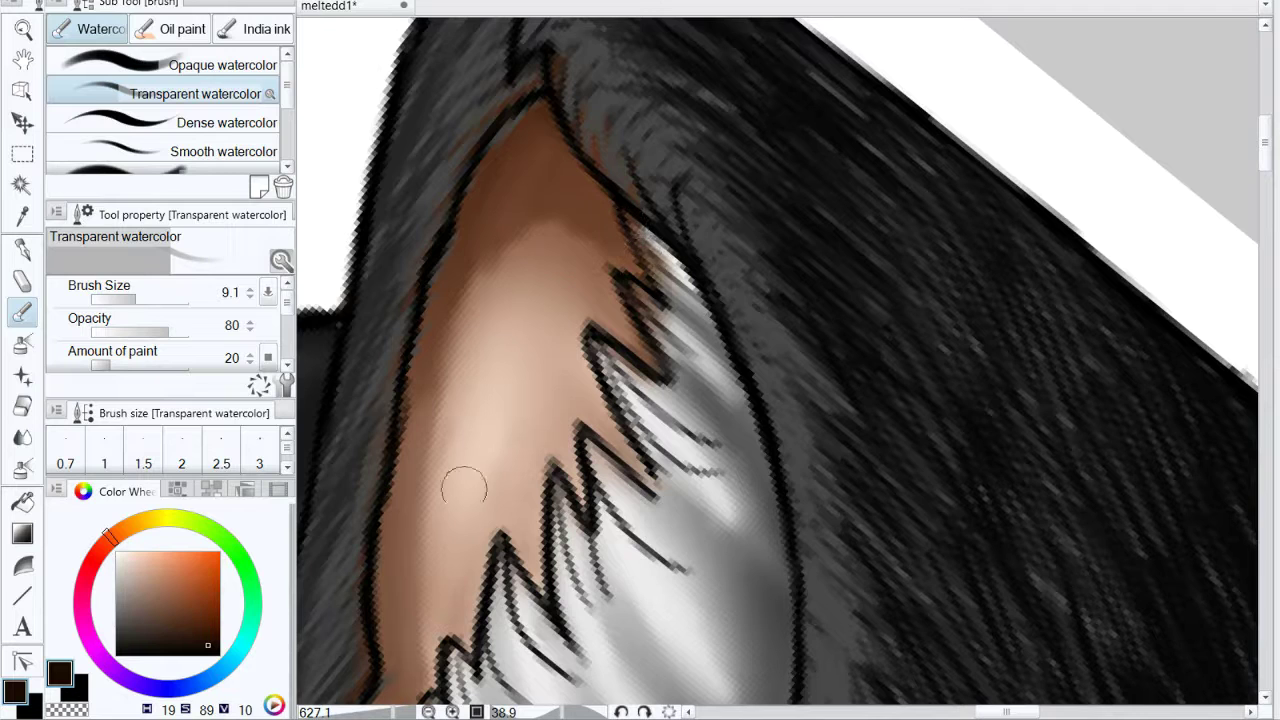
# Step: Deepen the inner ear's tip and lower corner with black (V 0) Transparent watercolor strokes
pyautogui.moveTo(212, 650); pyautogui.dragTo(230, 672)
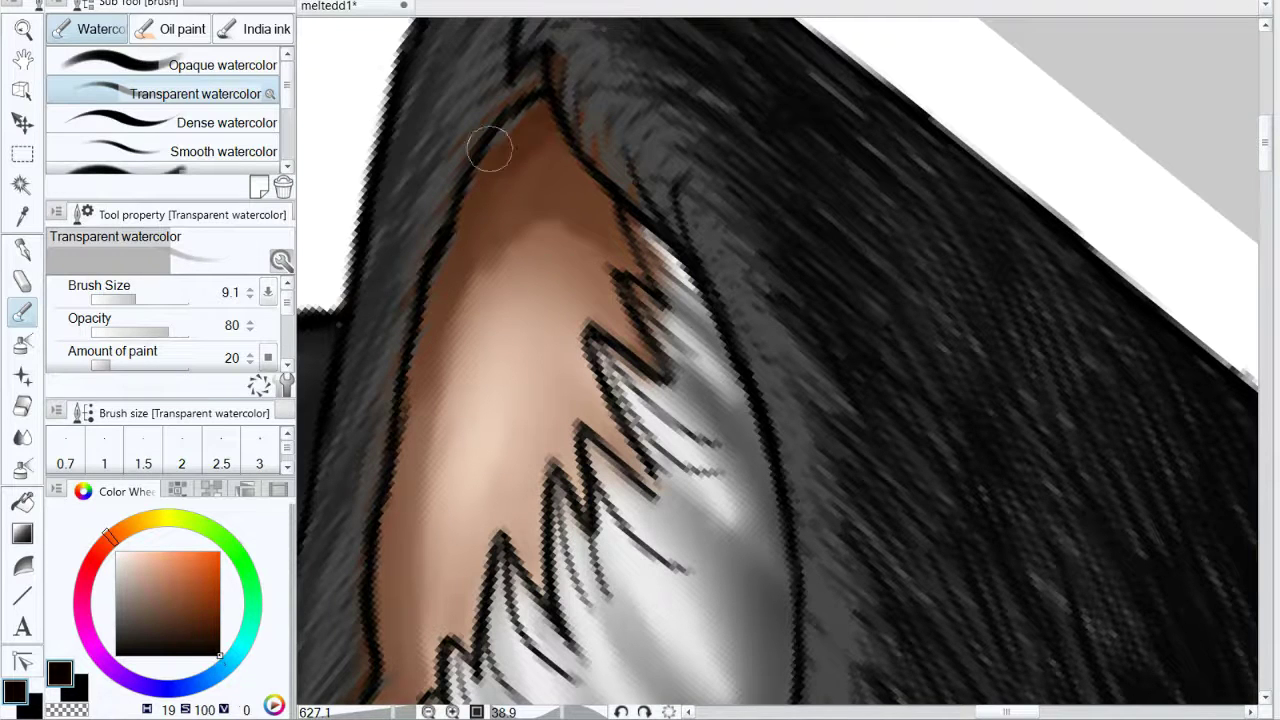
pyautogui.moveTo(542, 98); pyautogui.dragTo(638, 215)
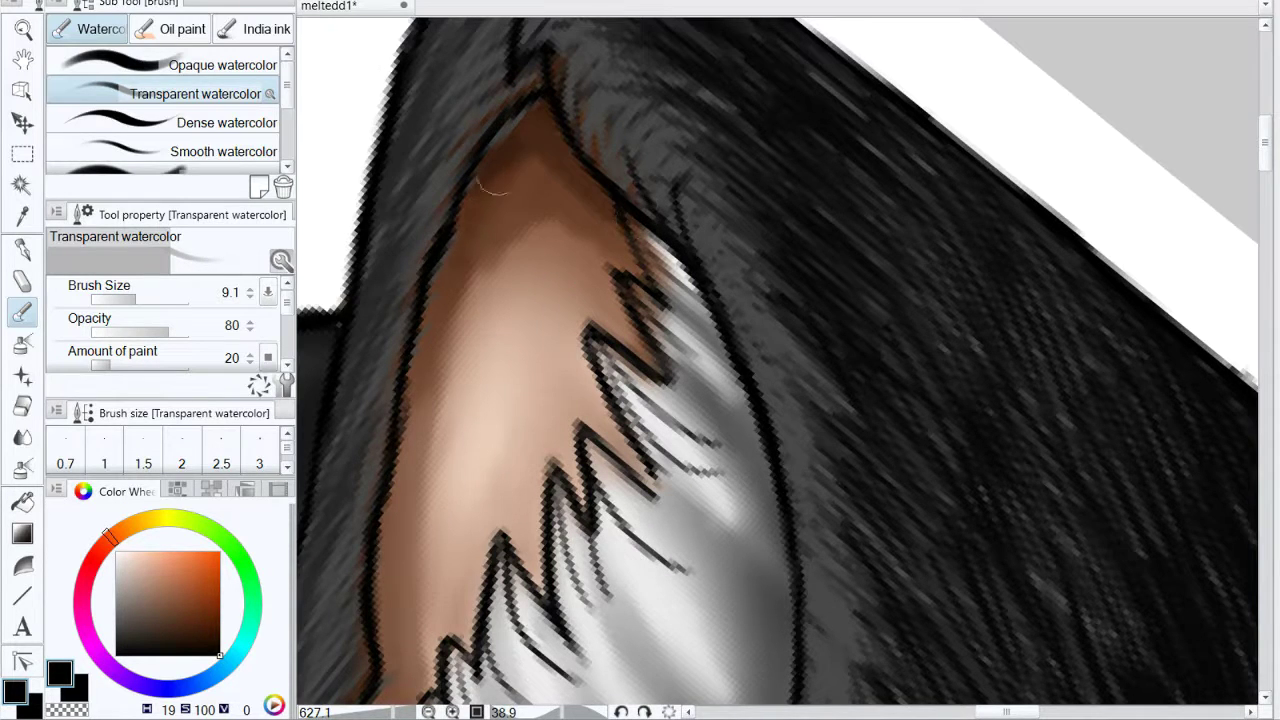
pyautogui.moveTo(398, 366); pyautogui.dragTo(601, 195)
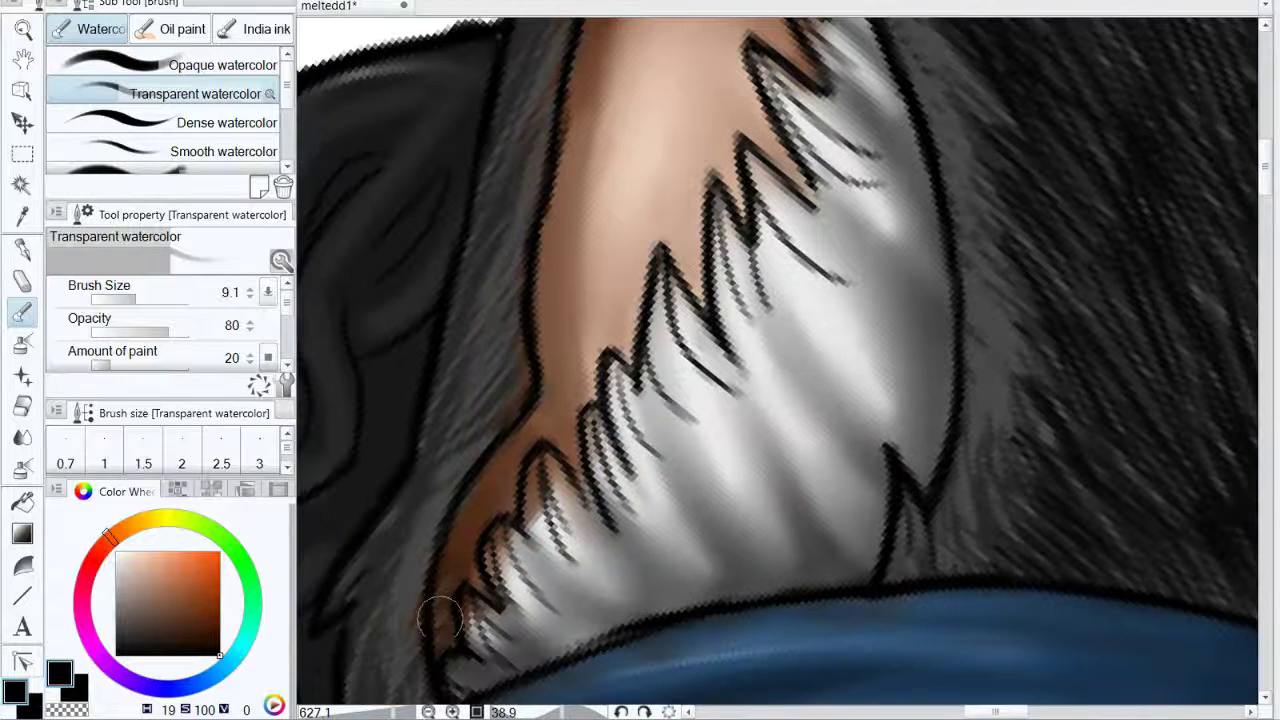
pyautogui.moveTo(436, 582)
pyautogui.mouseDown()
pyautogui.moveTo(450, 600)
pyautogui.moveTo(522, 405)
pyautogui.mouseUp()
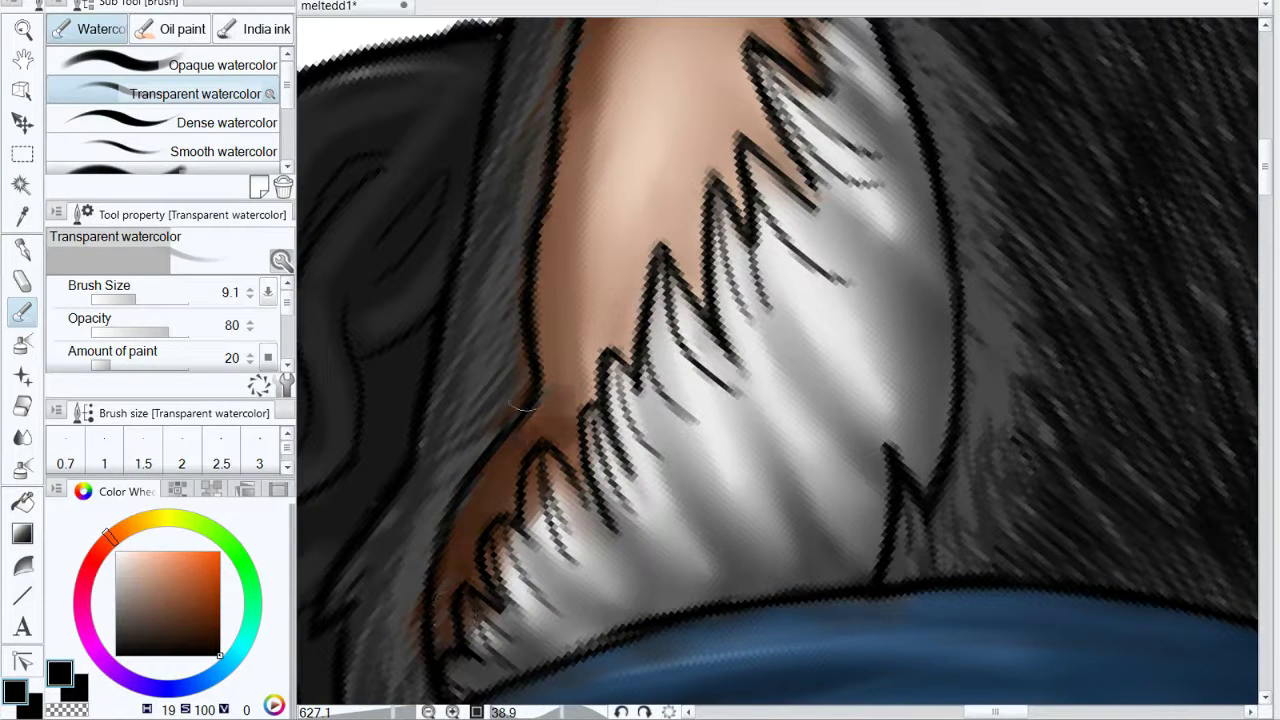
# Step: Blur the darkest watercolor shading into the inner-ear skin at the lower corner, tip and outer edge
pyautogui.press('j')
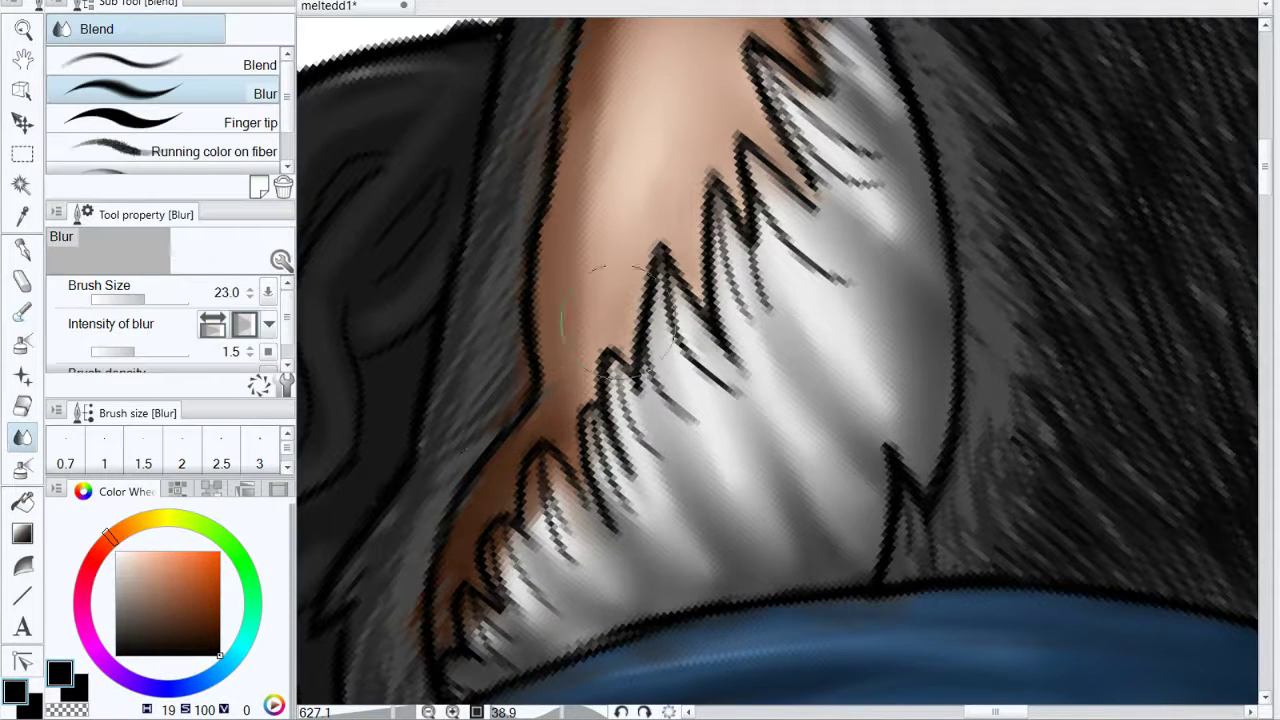
pyautogui.moveTo(672, 339); pyautogui.dragTo(556, 679)
pyautogui.moveTo(556, 254)
pyautogui.mouseDown()
pyautogui.moveTo(514, 403)
pyautogui.moveTo(547, 264)
pyautogui.moveTo(573, 245)
pyautogui.moveTo(606, 286)
pyautogui.moveTo(600, 240)
pyautogui.moveTo(470, 549)
pyautogui.mouseUp()
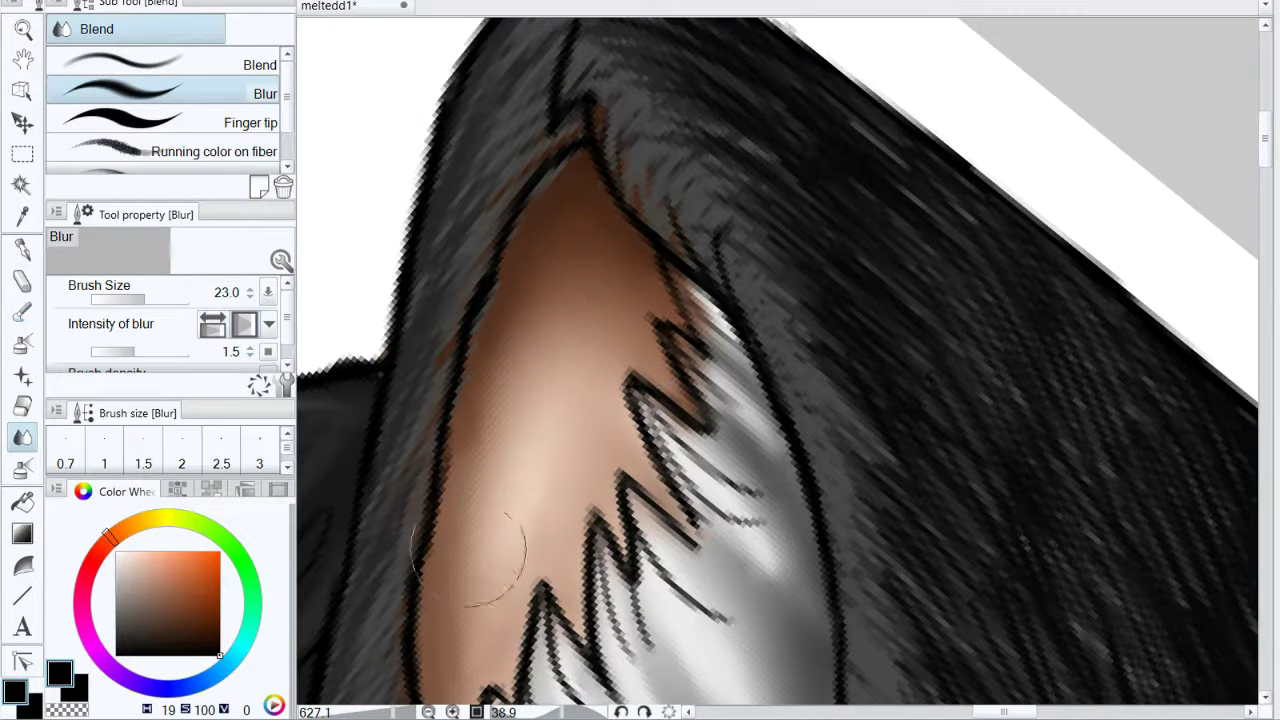
pyautogui.moveTo(468, 622); pyautogui.dragTo(558, 402)
pyautogui.moveTo(617, 595); pyautogui.dragTo(647, 530)
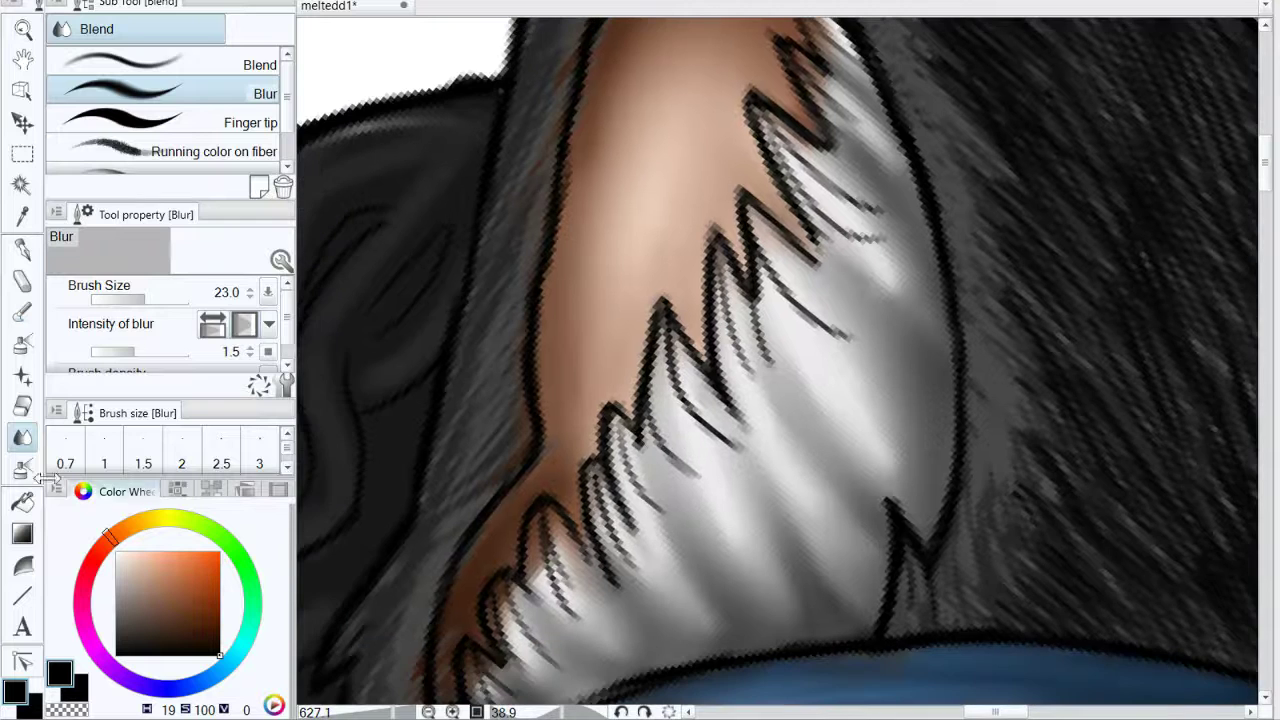
# Step: Erase brown spills from the white fur tufts with the Soft eraser at size 6.3, undoing the last unwanted stroke
pyautogui.click(28, 411)
pyautogui.moveTo(504, 614)
pyautogui.mouseDown()
pyautogui.moveTo(503, 594)
pyautogui.moveTo(510, 632)
pyautogui.mouseUp()
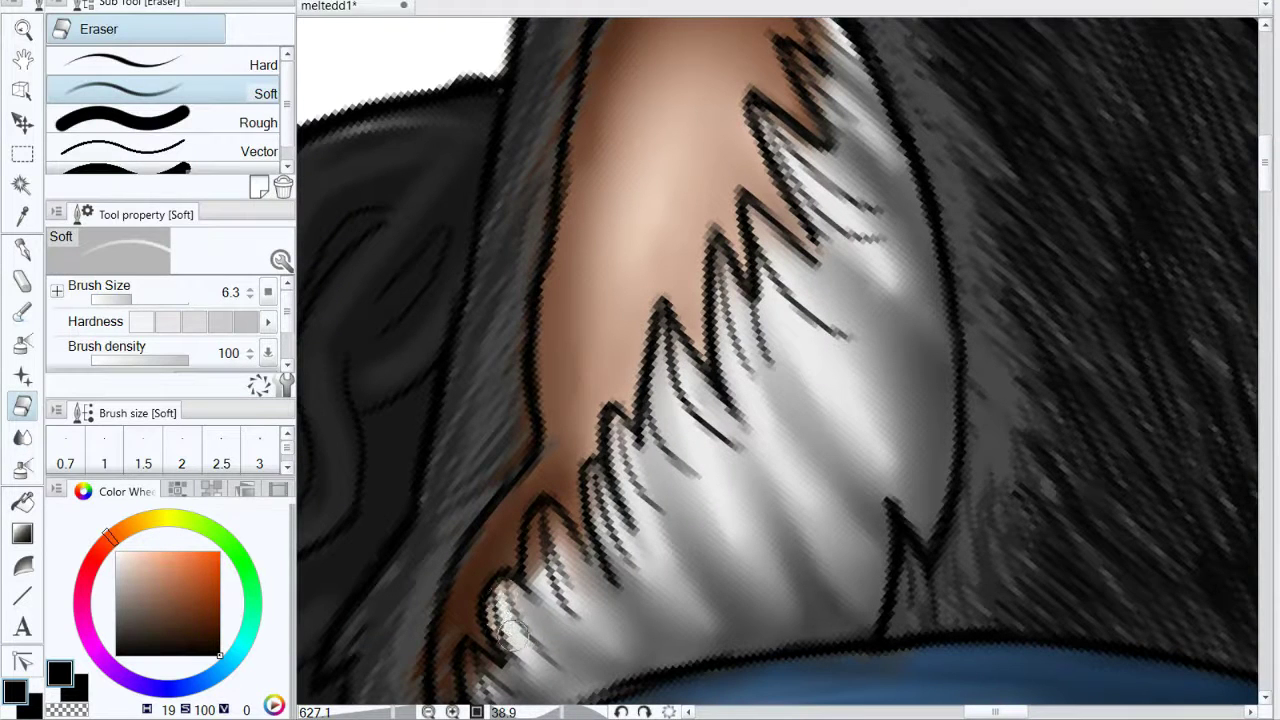
pyautogui.moveTo(557, 538)
pyautogui.mouseDown()
pyautogui.moveTo(572, 588)
pyautogui.moveTo(592, 582)
pyautogui.moveTo(604, 480)
pyautogui.moveTo(647, 588)
pyautogui.moveTo(623, 486)
pyautogui.mouseUp()
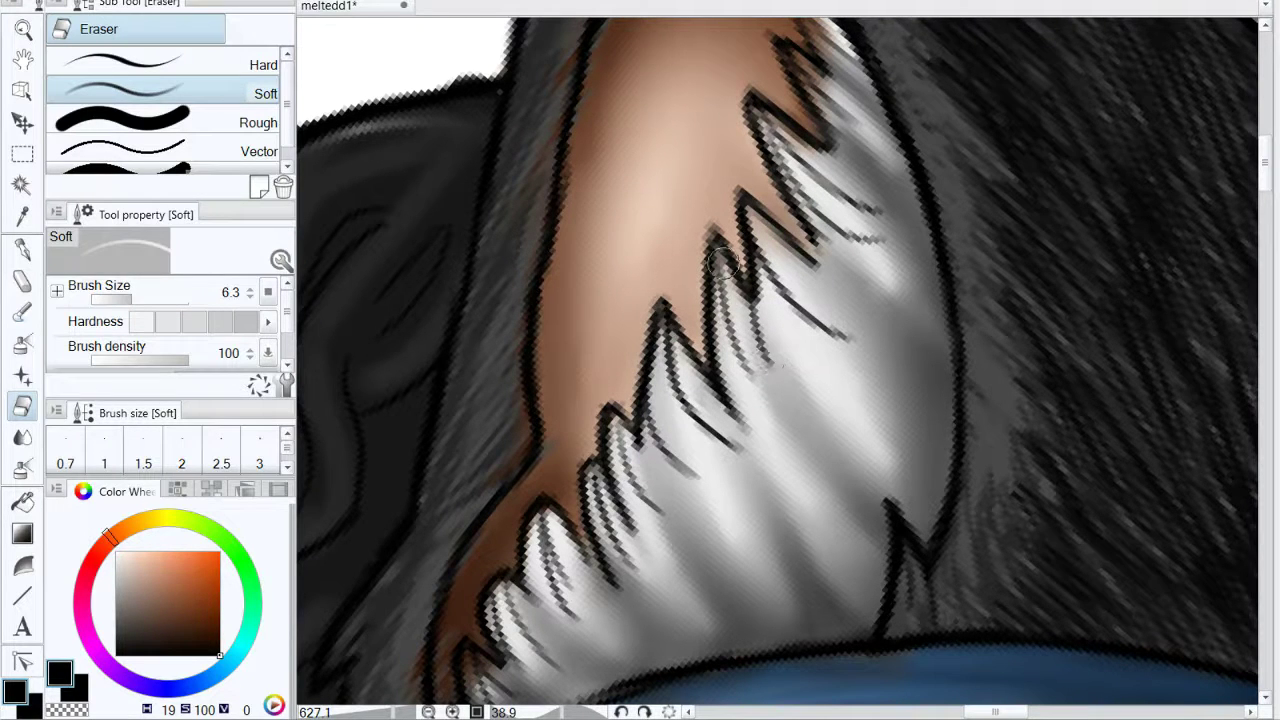
pyautogui.moveTo(850, 313); pyautogui.dragTo(815, 490)
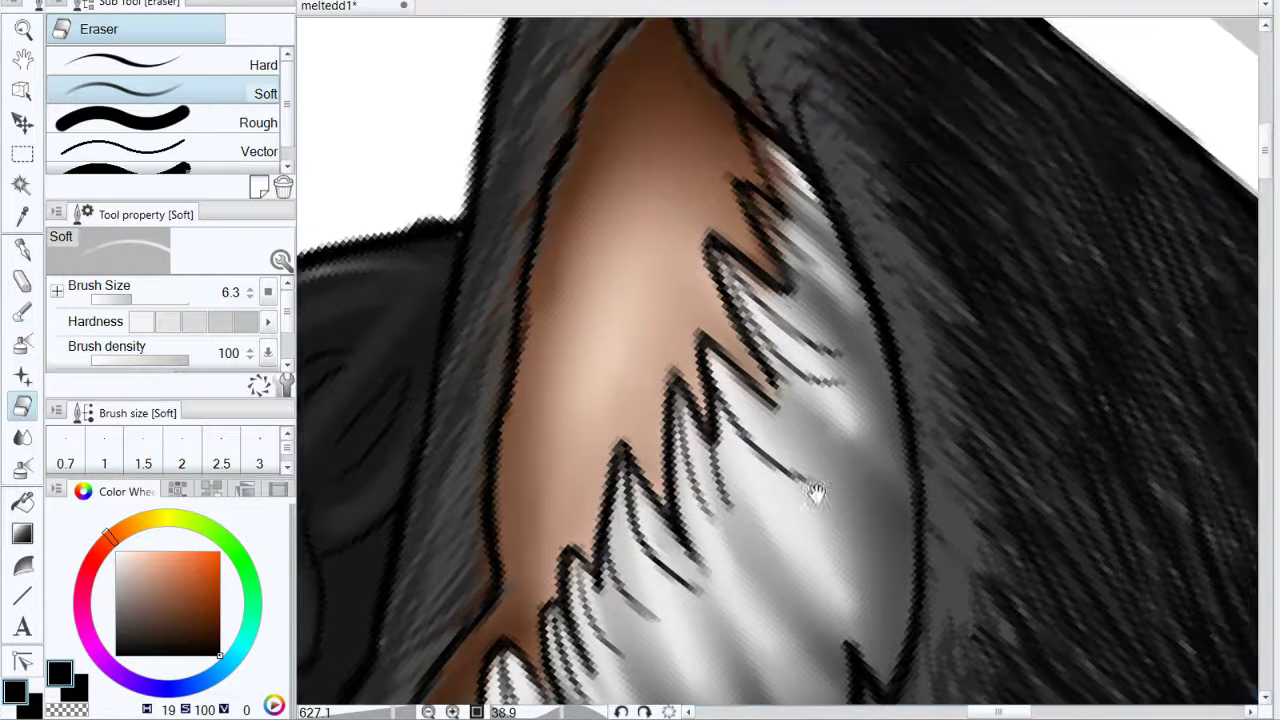
pyautogui.moveTo(773, 141)
pyautogui.mouseDown()
pyautogui.moveTo(814, 231)
pyautogui.moveTo(783, 175)
pyautogui.moveTo(806, 255)
pyautogui.moveTo(783, 236)
pyautogui.moveTo(804, 251)
pyautogui.moveTo(850, 245)
pyautogui.moveTo(755, 210)
pyautogui.moveTo(755, 198)
pyautogui.moveTo(788, 234)
pyautogui.mouseUp()
pyautogui.hotkey('ctrl', 'z')
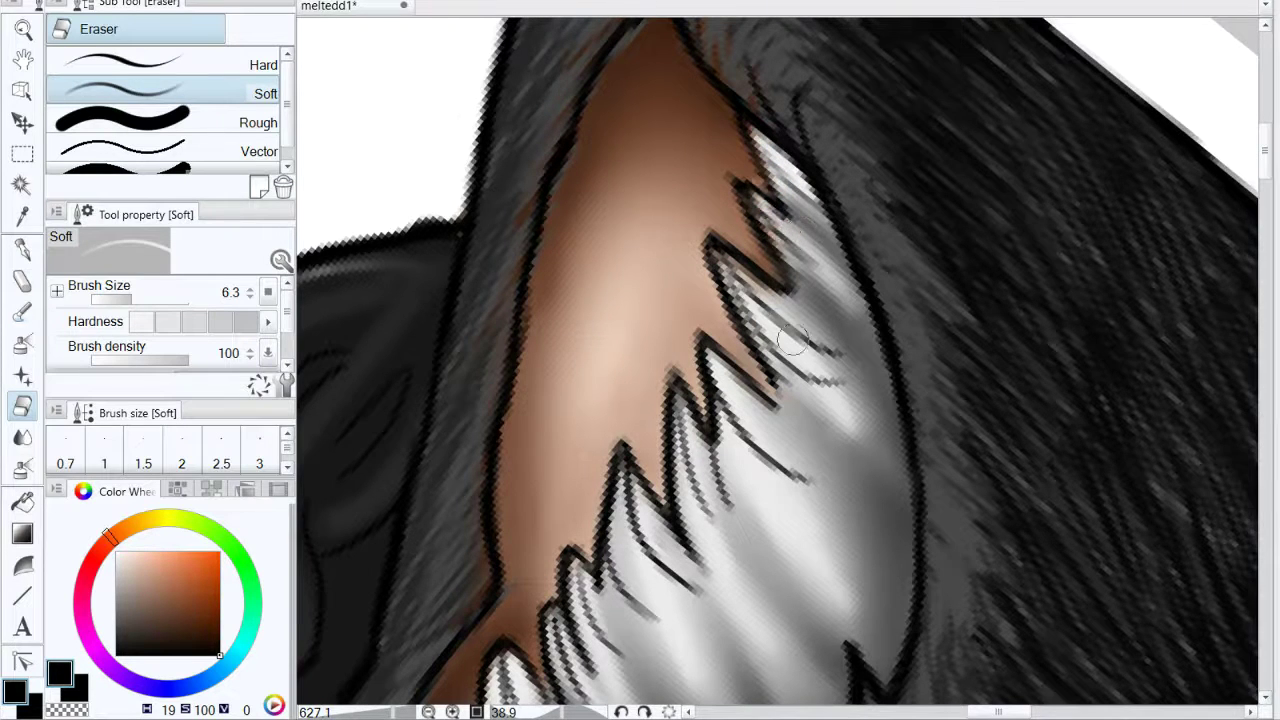
# Step: Clean the remaining brown spills off the inner ear's lower white fur tufts with the Soft eraser, undoing the last stroke at the corner
pyautogui.moveTo(732, 278); pyautogui.dragTo(752, 305)
pyautogui.moveTo(739, 497); pyautogui.dragTo(801, 284)
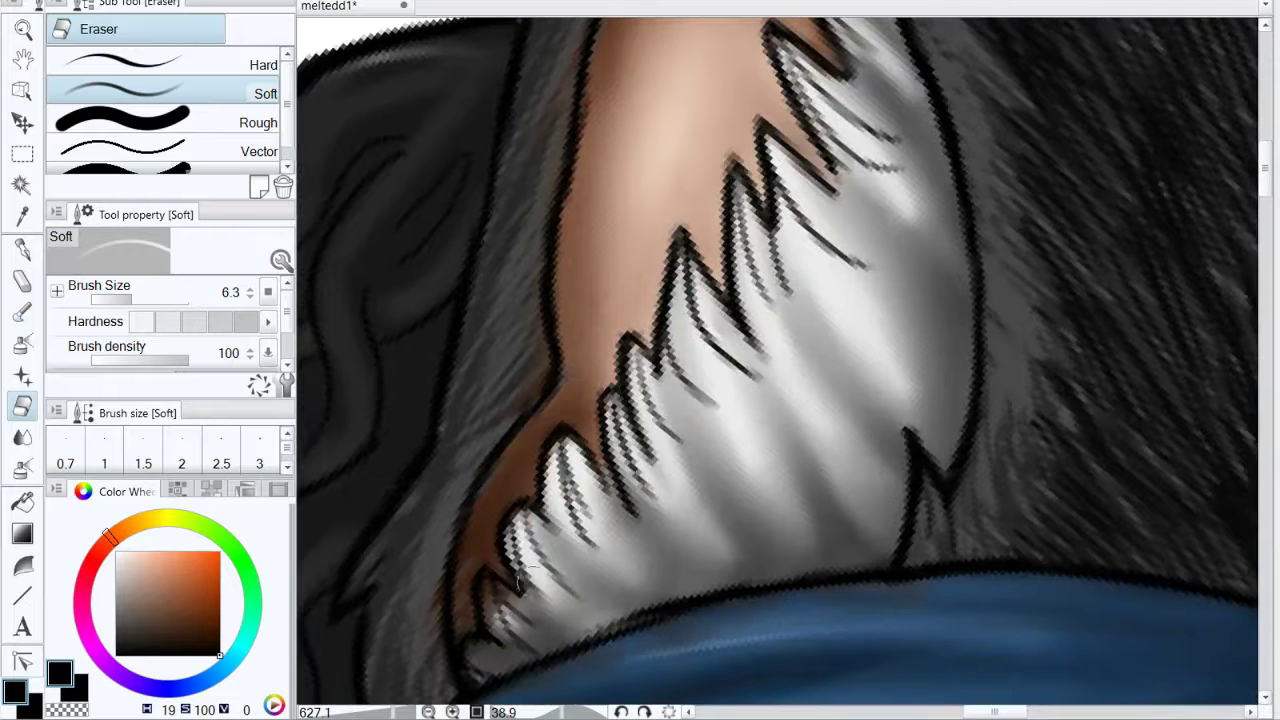
pyautogui.moveTo(484, 582); pyautogui.dragTo(514, 620)
pyautogui.moveTo(468, 638); pyautogui.dragTo(506, 662)
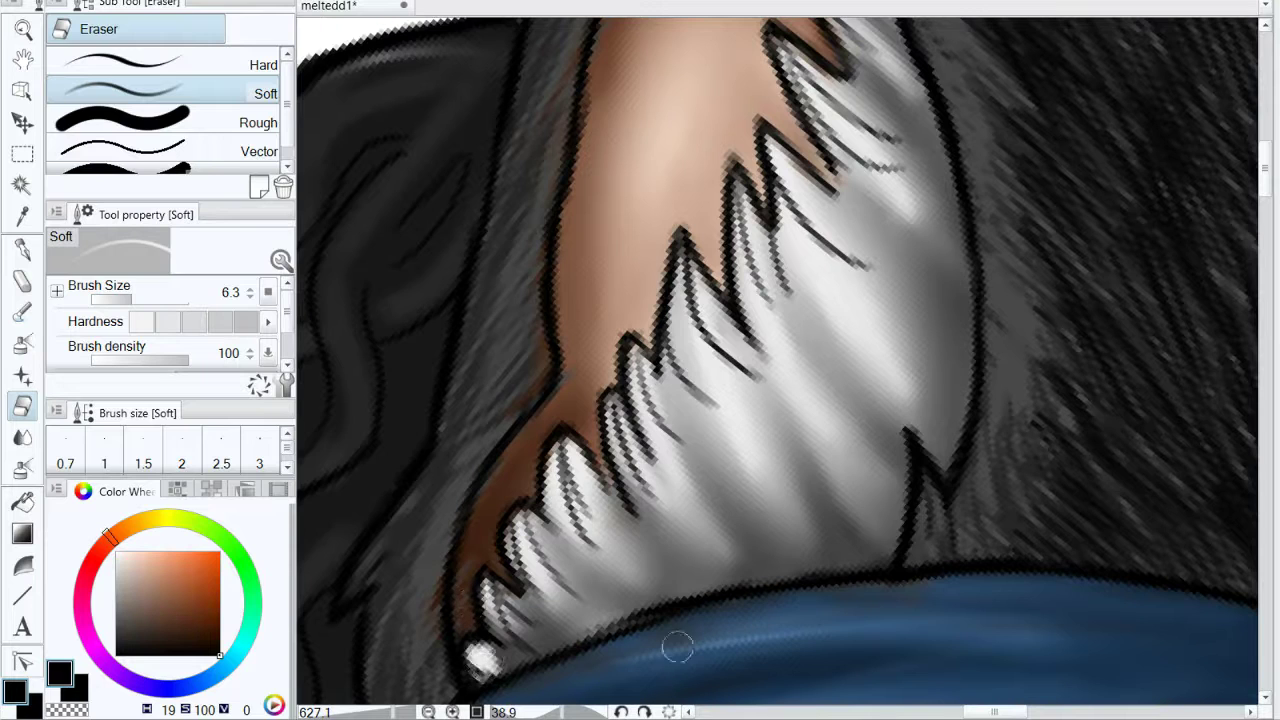
pyautogui.hotkey('ctrl', 'z')
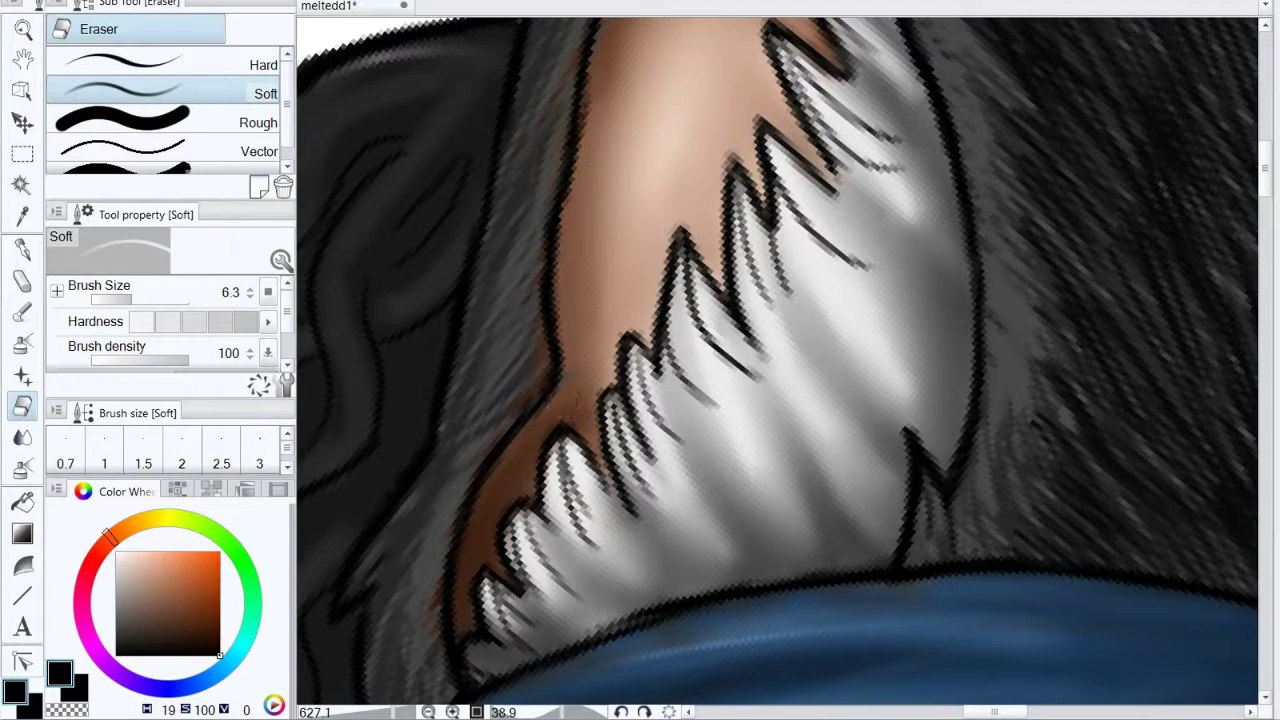
pyautogui.click(478, 712)
pyautogui.moveTo(571, 606)
pyautogui.mouseDown()
pyautogui.moveTo(509, 514)
pyautogui.moveTo(550, 576)
pyautogui.moveTo(554, 536)
pyautogui.moveTo(620, 423)
pyautogui.moveTo(664, 590)
pyautogui.moveTo(650, 583)
pyautogui.mouseUp()
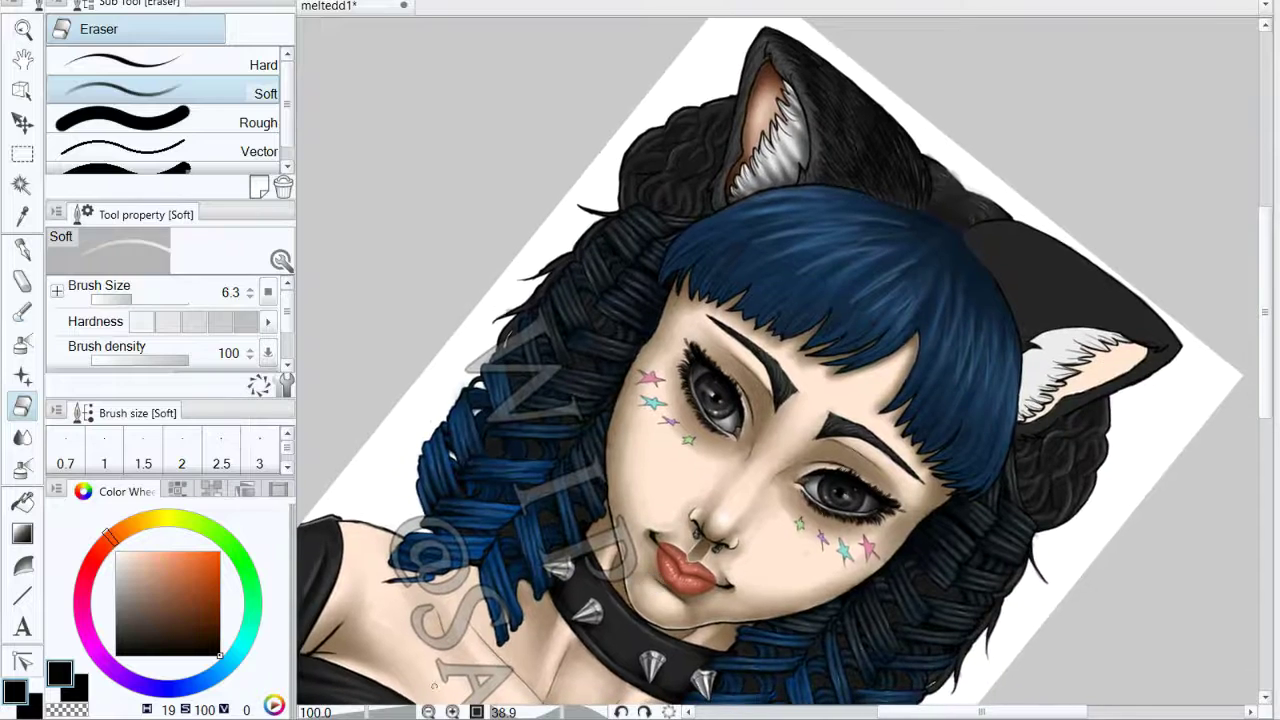
# Step: Set the color to neutral black (S 0, V 0) and shade the face's edge beside the braid with the Transparent watercolor brush at size 9.1
pyautogui.moveTo(365, 714); pyautogui.dragTo(381, 714)
pyautogui.moveTo(688, 698); pyautogui.dragTo(733, 381)
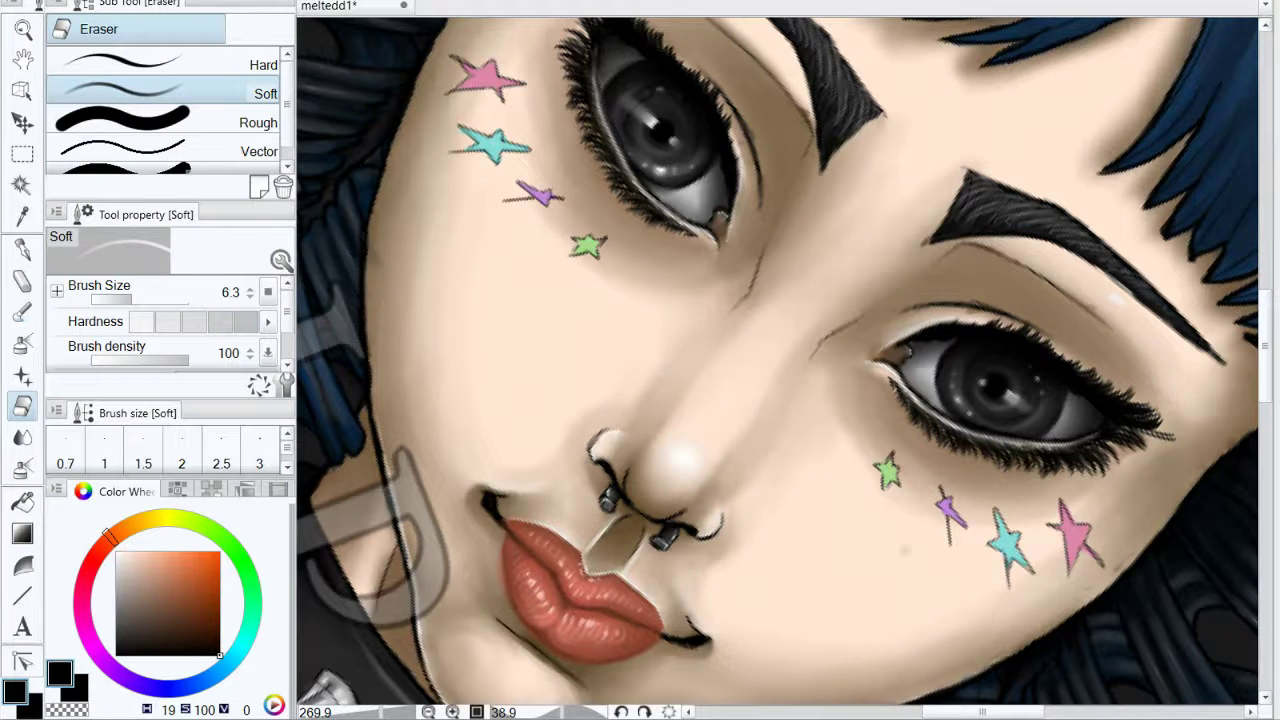
pyautogui.moveTo(157, 626); pyautogui.dragTo(113, 659)
pyautogui.click(22, 468)
pyautogui.moveTo(497, 416); pyautogui.dragTo(621, 466)
pyautogui.press('b')
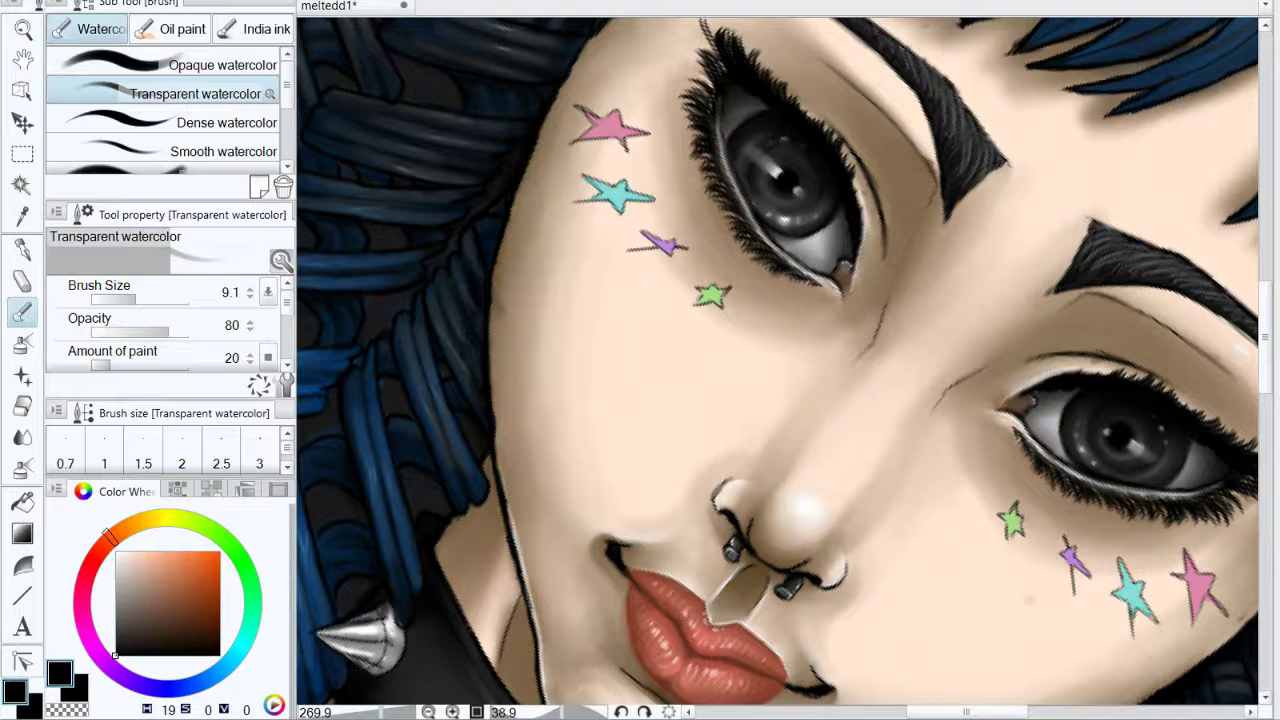
pyautogui.moveTo(490, 478)
pyautogui.mouseDown()
pyautogui.moveTo(445, 228)
pyautogui.moveTo(486, 343)
pyautogui.mouseUp()
pyautogui.moveTo(478, 274); pyautogui.dragTo(524, 486)
pyautogui.moveTo(498, 386); pyautogui.dragTo(522, 464)
pyautogui.moveTo(474, 358); pyautogui.dragTo(494, 434)
pyautogui.moveTo(462, 330); pyautogui.dragTo(484, 420)
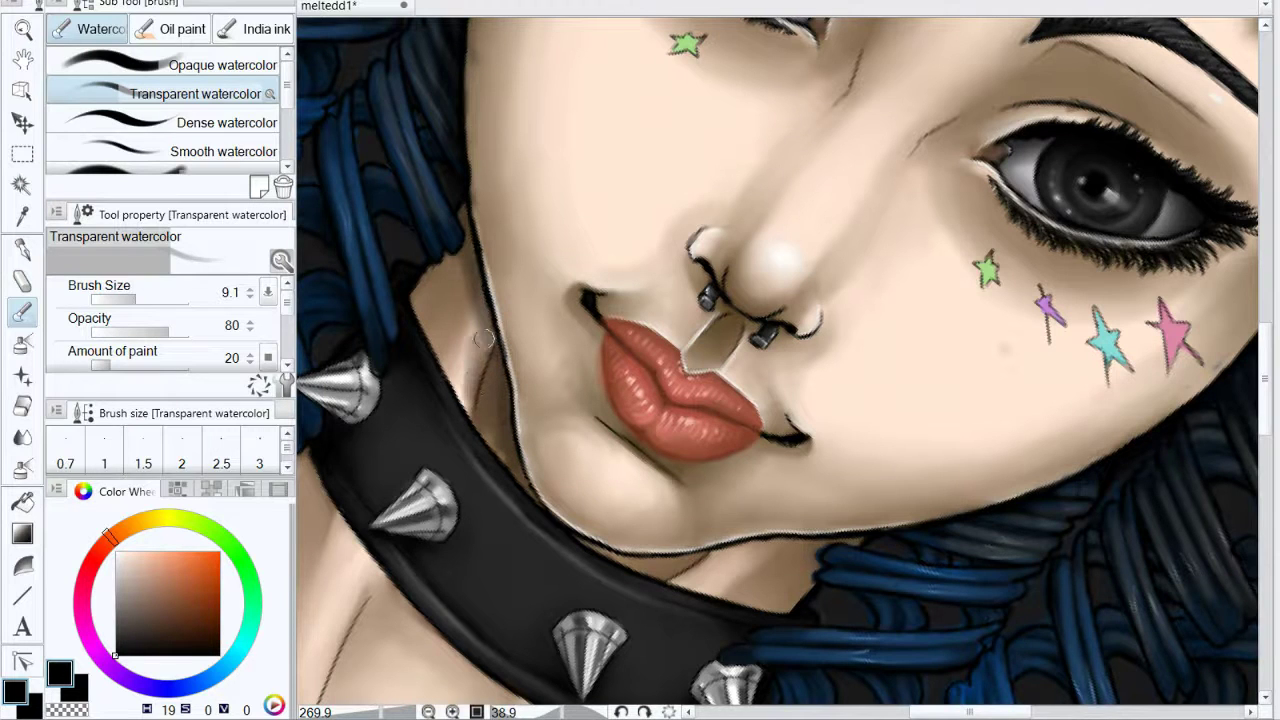
# Step: Paint black watercolor shadows on the neck skin between the braid and jaw, continuing up along the cheek's lower edge
pyautogui.moveTo(444, 258)
pyautogui.mouseDown()
pyautogui.moveTo(472, 320)
pyautogui.moveTo(434, 330)
pyautogui.mouseUp()
pyautogui.moveTo(458, 252); pyautogui.dragTo(436, 304)
pyautogui.moveTo(466, 260); pyautogui.dragTo(516, 432)
pyautogui.moveTo(481, 306); pyautogui.dragTo(500, 456)
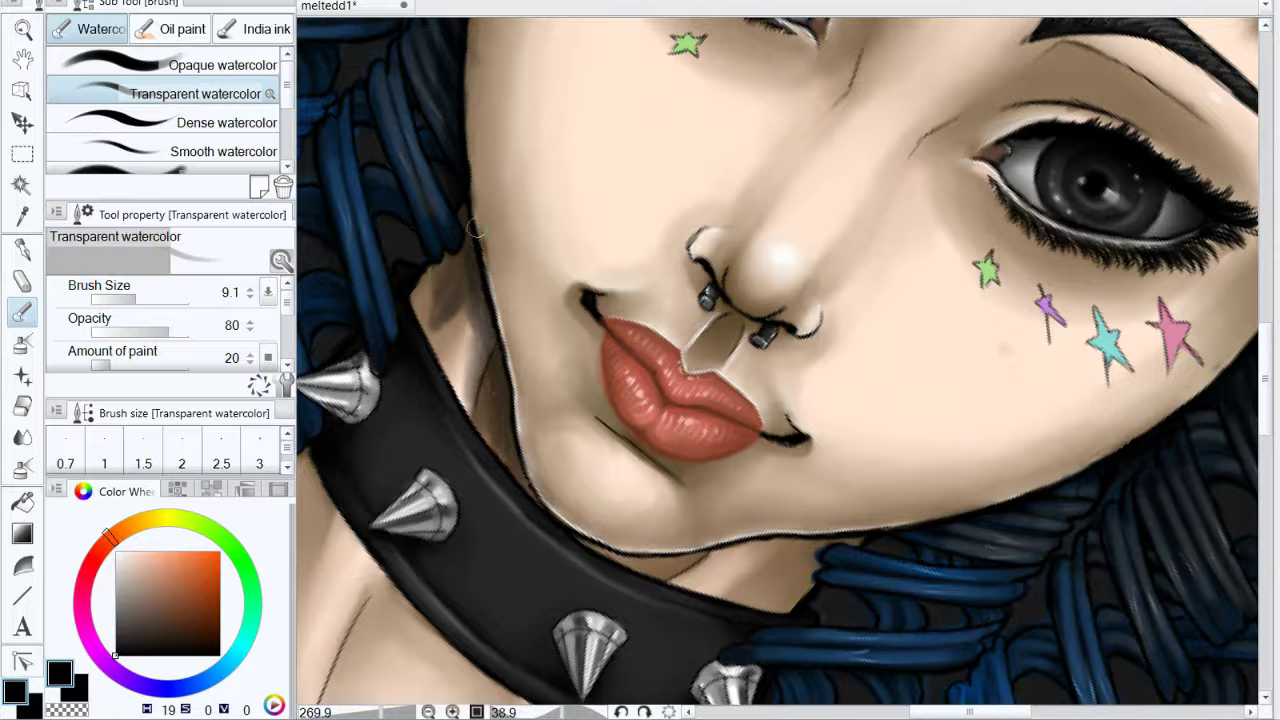
pyautogui.moveTo(471, 180); pyautogui.dragTo(482, 312)
pyautogui.moveTo(494, 198)
pyautogui.mouseDown()
pyautogui.moveTo(526, 303)
pyautogui.moveTo(484, 386)
pyautogui.mouseUp()
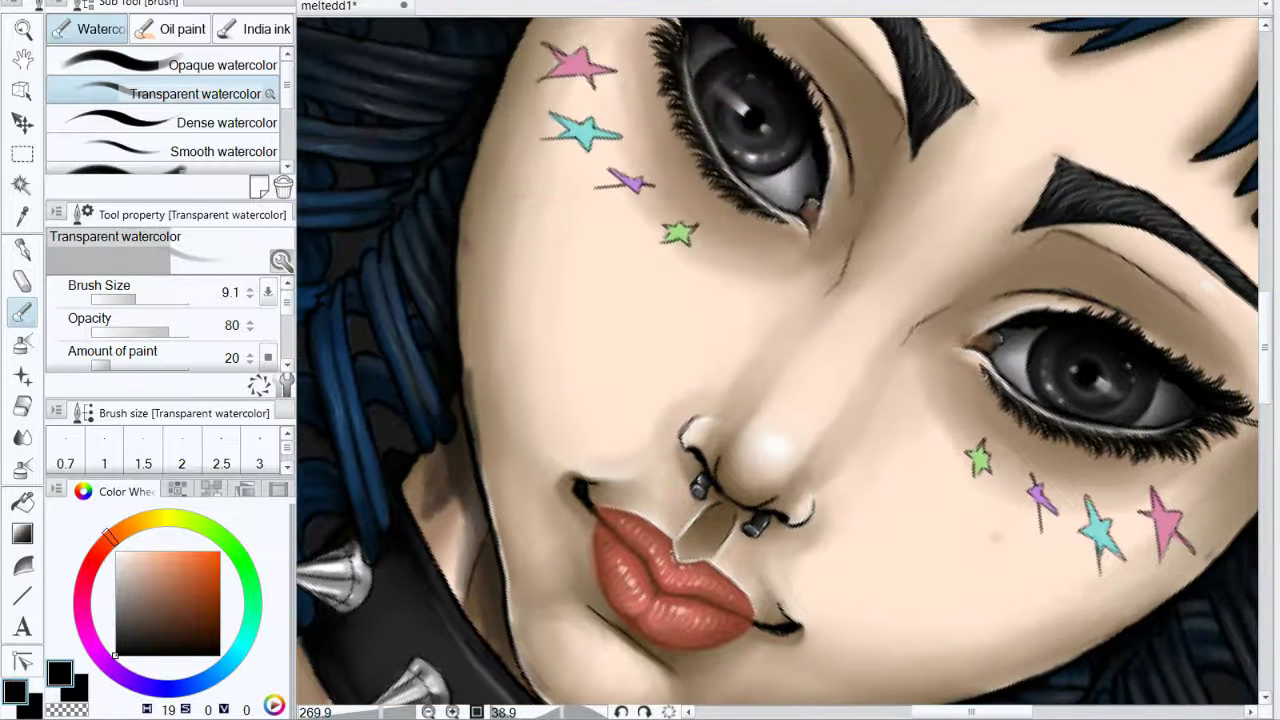
# Step: Shade the temple and the forehead corner beneath the blue bangs with black watercolor strokes
pyautogui.moveTo(540, 193); pyautogui.dragTo(400, 403)
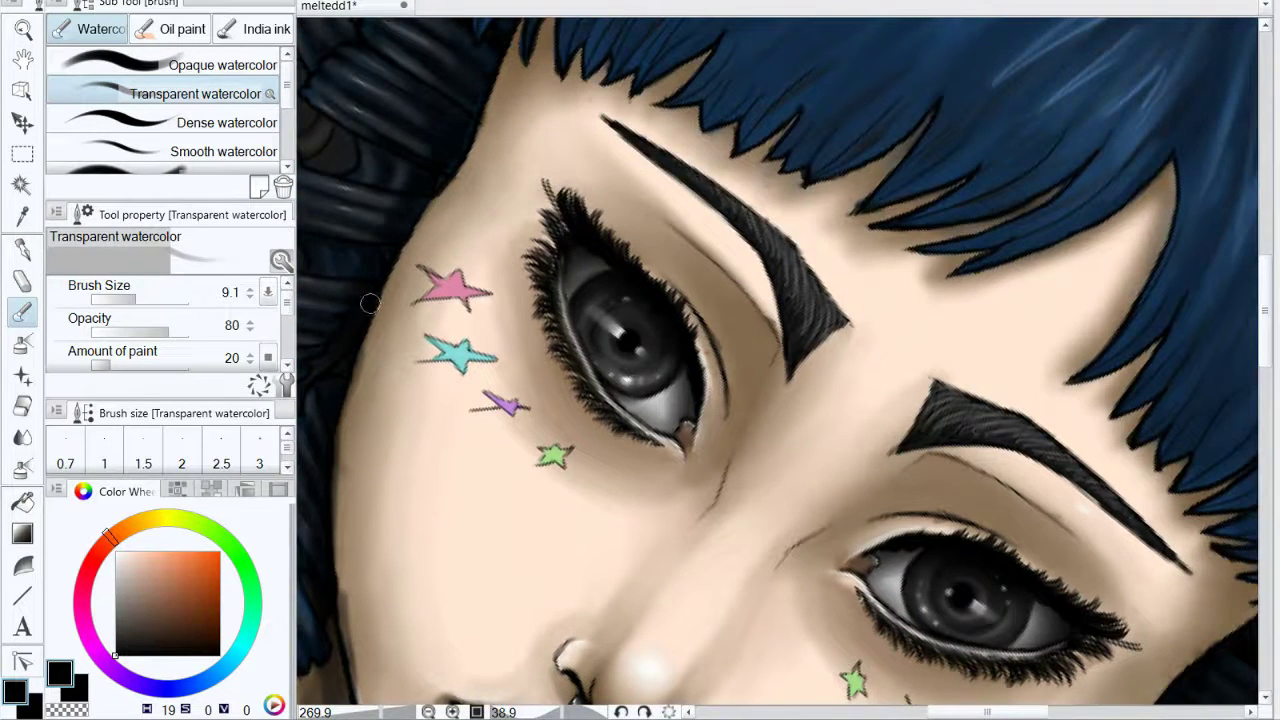
pyautogui.moveTo(510, 117); pyautogui.dragTo(418, 328)
pyautogui.moveTo(385, 390)
pyautogui.mouseDown()
pyautogui.moveTo(450, 282)
pyautogui.moveTo(456, 346)
pyautogui.moveTo(470, 272)
pyautogui.moveTo(462, 346)
pyautogui.moveTo(501, 353)
pyautogui.moveTo(534, 320)
pyautogui.moveTo(571, 337)
pyautogui.mouseUp()
pyautogui.moveTo(403, 416); pyautogui.dragTo(508, 329)
pyautogui.moveTo(518, 268)
pyautogui.mouseDown()
pyautogui.moveTo(528, 274)
pyautogui.moveTo(479, 343)
pyautogui.moveTo(608, 284)
pyautogui.moveTo(560, 284)
pyautogui.moveTo(640, 268)
pyautogui.mouseUp()
pyautogui.moveTo(645, 310)
pyautogui.mouseDown()
pyautogui.moveTo(587, 391)
pyautogui.moveTo(552, 530)
pyautogui.mouseUp()
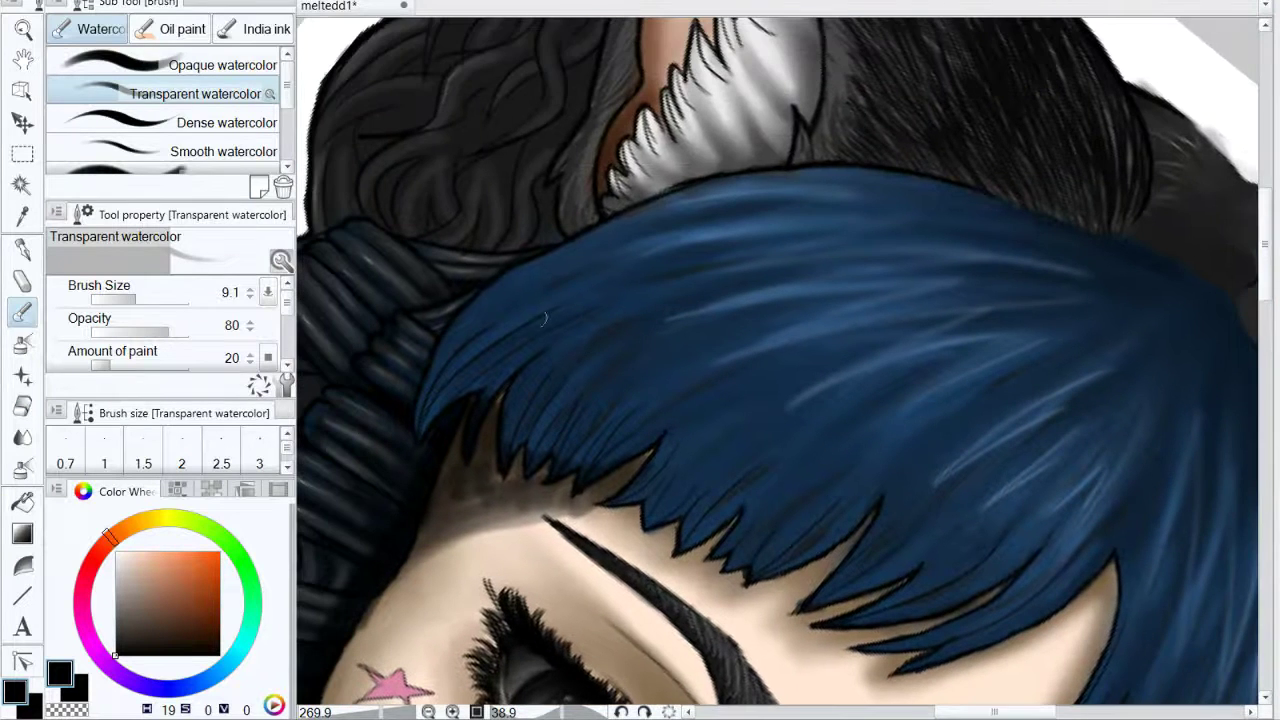
# Step: Darken the bangs' outer edge beside the braid and the bun's base by the ear, undoing the unwanted stroke along the bangs
pyautogui.moveTo(515, 245)
pyautogui.mouseDown()
pyautogui.moveTo(595, 208)
pyautogui.moveTo(802, 162)
pyautogui.mouseUp()
pyautogui.hotkey('ctrl', 'z')
pyautogui.moveTo(464, 300); pyautogui.dragTo(402, 393)
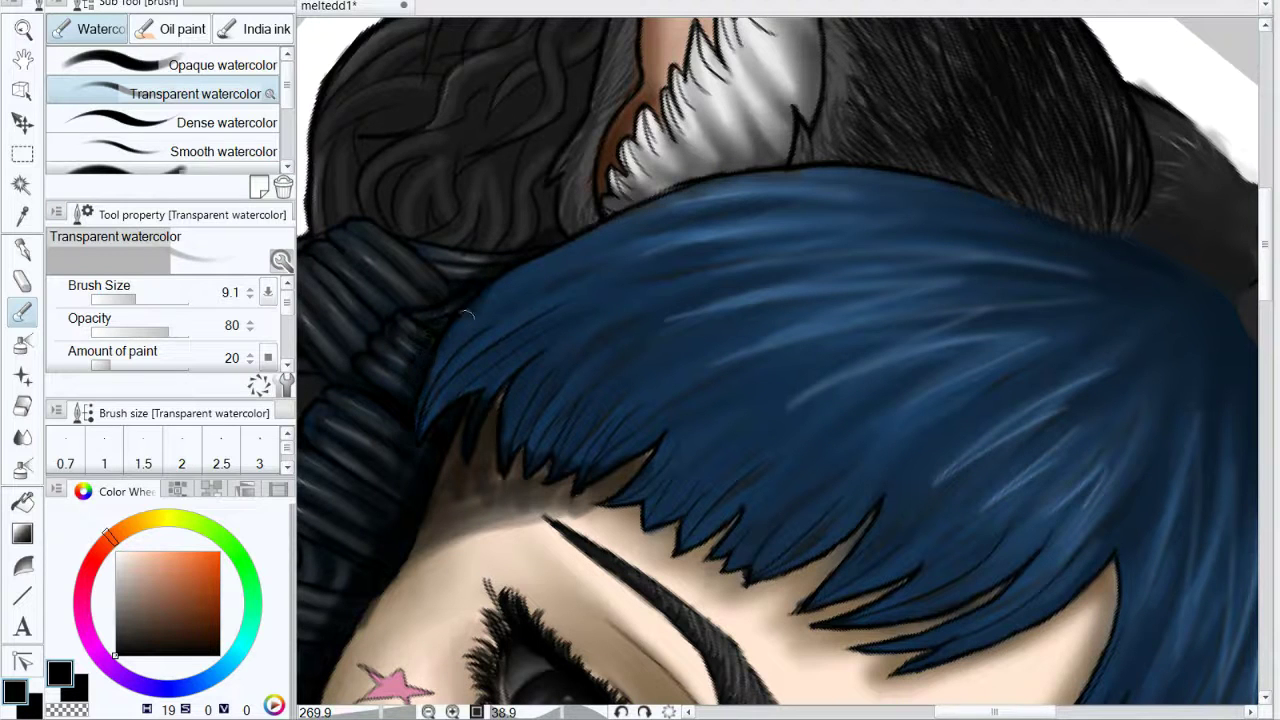
pyautogui.moveTo(675, 281); pyautogui.dragTo(640, 446)
pyautogui.moveTo(516, 374)
pyautogui.mouseDown()
pyautogui.moveTo(509, 339)
pyautogui.moveTo(497, 347)
pyautogui.moveTo(510, 319)
pyautogui.mouseUp()
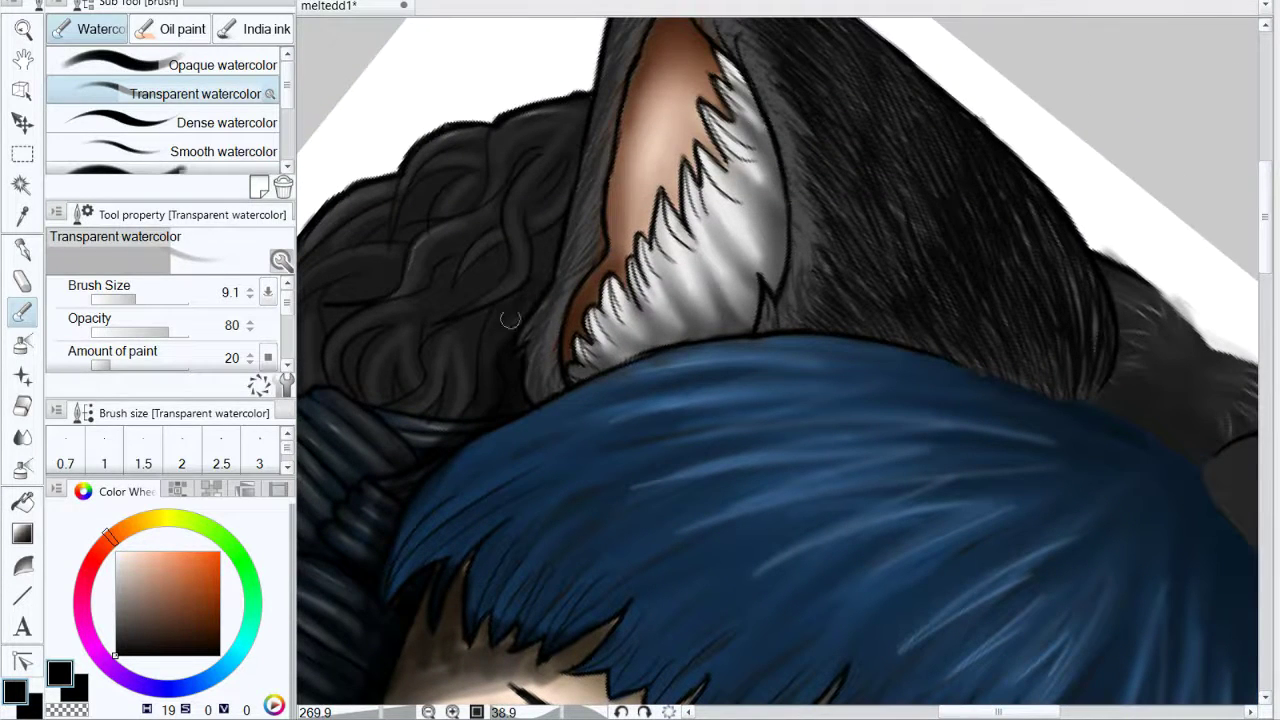
pyautogui.moveTo(551, 240)
pyautogui.mouseDown()
pyautogui.moveTo(574, 153)
pyautogui.moveTo(550, 117)
pyautogui.moveTo(518, 268)
pyautogui.mouseUp()
# Step: Paint a black watercolor shadow on the shoulder skin directly beneath the braid
pyautogui.moveTo(801, 542); pyautogui.dragTo(842, 399)
pyautogui.moveTo(814, 611)
pyautogui.mouseDown()
pyautogui.moveTo(929, 371)
pyautogui.moveTo(929, 336)
pyautogui.mouseUp()
pyautogui.moveTo(753, 207)
pyautogui.mouseDown()
pyautogui.moveTo(630, 233)
pyautogui.moveTo(622, 180)
pyautogui.moveTo(595, 205)
pyautogui.moveTo(586, 172)
pyautogui.moveTo(588, 227)
pyautogui.mouseUp()
pyautogui.moveTo(826, 437)
pyautogui.mouseDown()
pyautogui.moveTo(960, 226)
pyautogui.moveTo(1012, 98)
pyautogui.mouseUp()
pyautogui.moveTo(752, 588); pyautogui.dragTo(845, 205)
pyautogui.moveTo(560, 320); pyautogui.dragTo(724, 330)
pyautogui.moveTo(630, 276)
pyautogui.mouseDown()
pyautogui.moveTo(599, 287)
pyautogui.moveTo(638, 287)
pyautogui.moveTo(600, 302)
pyautogui.moveTo(626, 316)
pyautogui.moveTo(675, 309)
pyautogui.mouseUp()
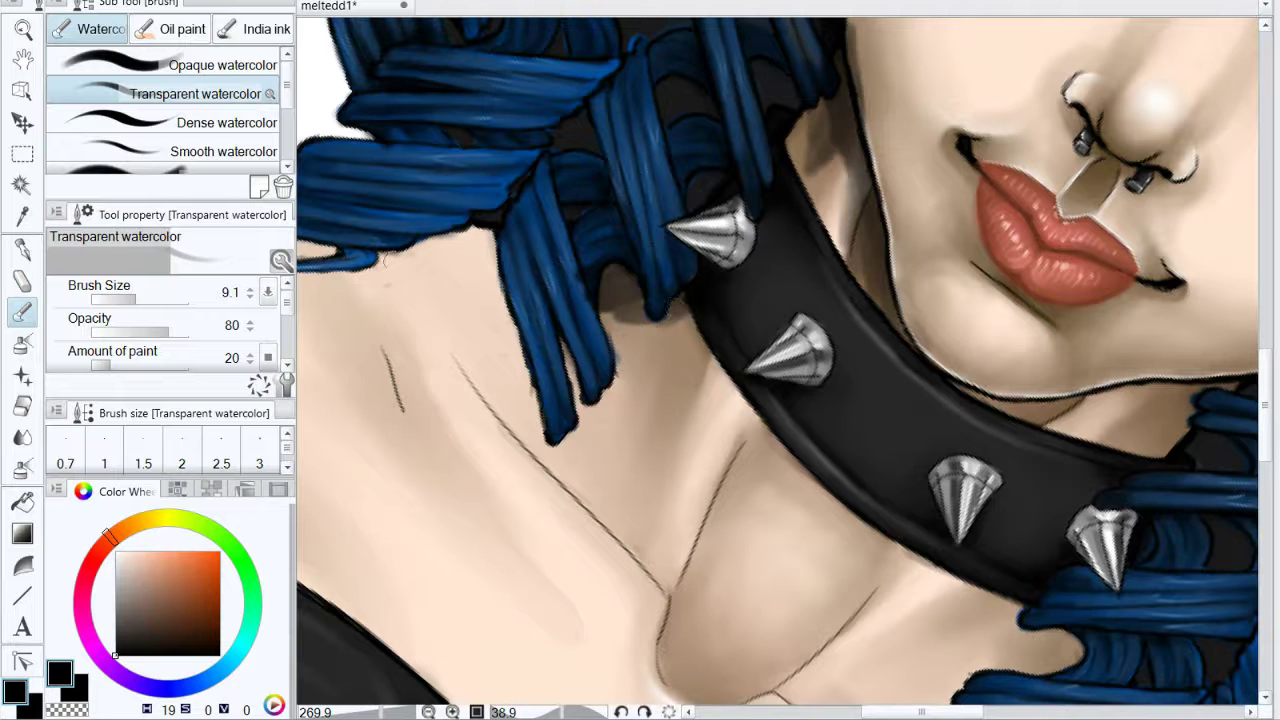
pyautogui.moveTo(459, 231)
pyautogui.mouseDown()
pyautogui.moveTo(504, 241)
pyautogui.moveTo(492, 278)
pyautogui.mouseUp()
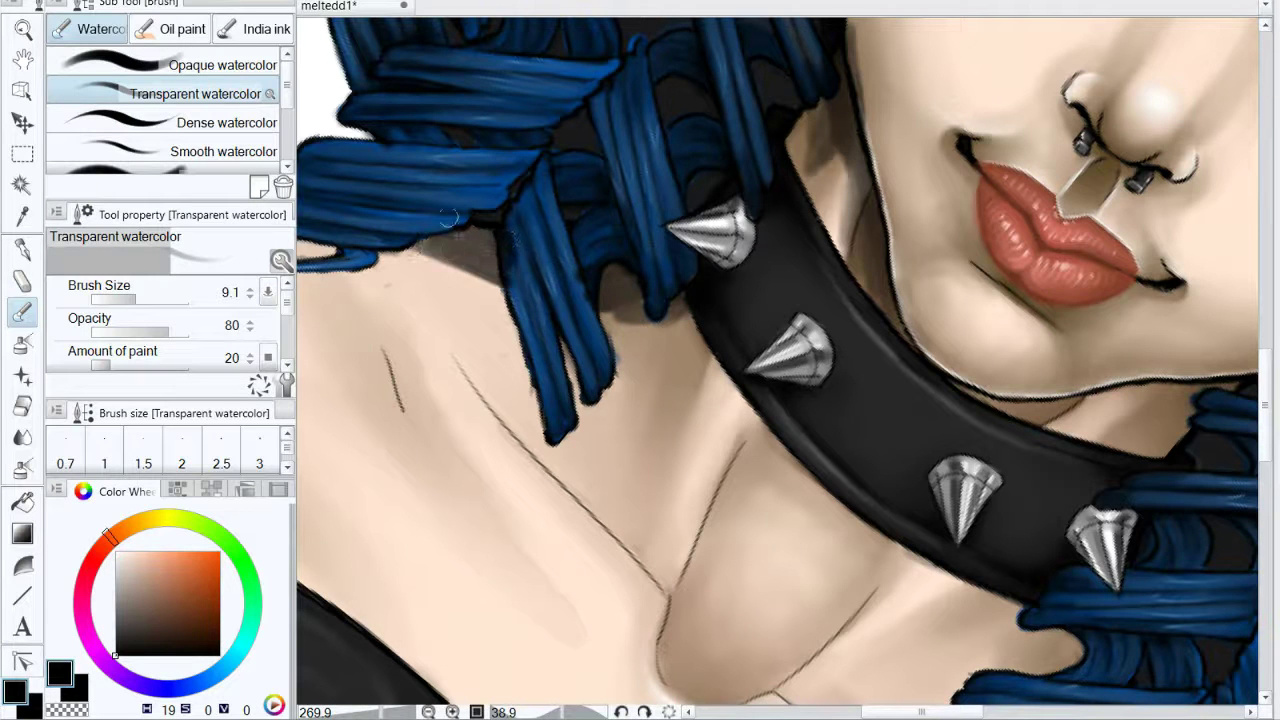
# Step: Add black watercolor shadow on the neck skin under the collar's outer edge, next to the hanging braid ends
pyautogui.moveTo(780, 430); pyautogui.dragTo(1082, 487)
pyautogui.moveTo(934, 553)
pyautogui.mouseDown()
pyautogui.moveTo(769, 314)
pyautogui.moveTo(757, 448)
pyautogui.mouseUp()
pyautogui.moveTo(831, 301)
pyautogui.mouseDown()
pyautogui.moveTo(776, 478)
pyautogui.moveTo(779, 363)
pyautogui.mouseUp()
pyautogui.moveTo(808, 283)
pyautogui.mouseDown()
pyautogui.moveTo(811, 309)
pyautogui.moveTo(787, 311)
pyautogui.mouseUp()
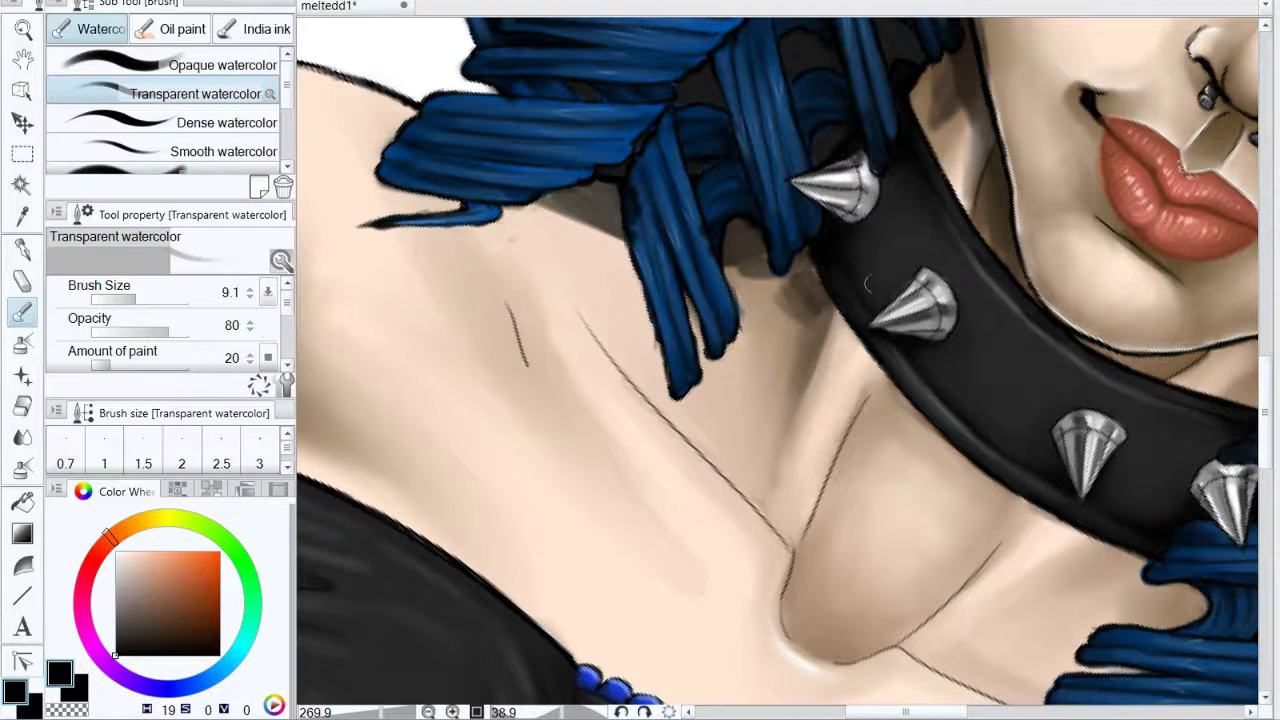
pyautogui.moveTo(953, 281); pyautogui.dragTo(874, 351)
pyautogui.moveTo(842, 211)
pyautogui.mouseDown()
pyautogui.moveTo(866, 182)
pyautogui.moveTo(869, 141)
pyautogui.mouseUp()
pyautogui.moveTo(945, 342); pyautogui.dragTo(917, 359)
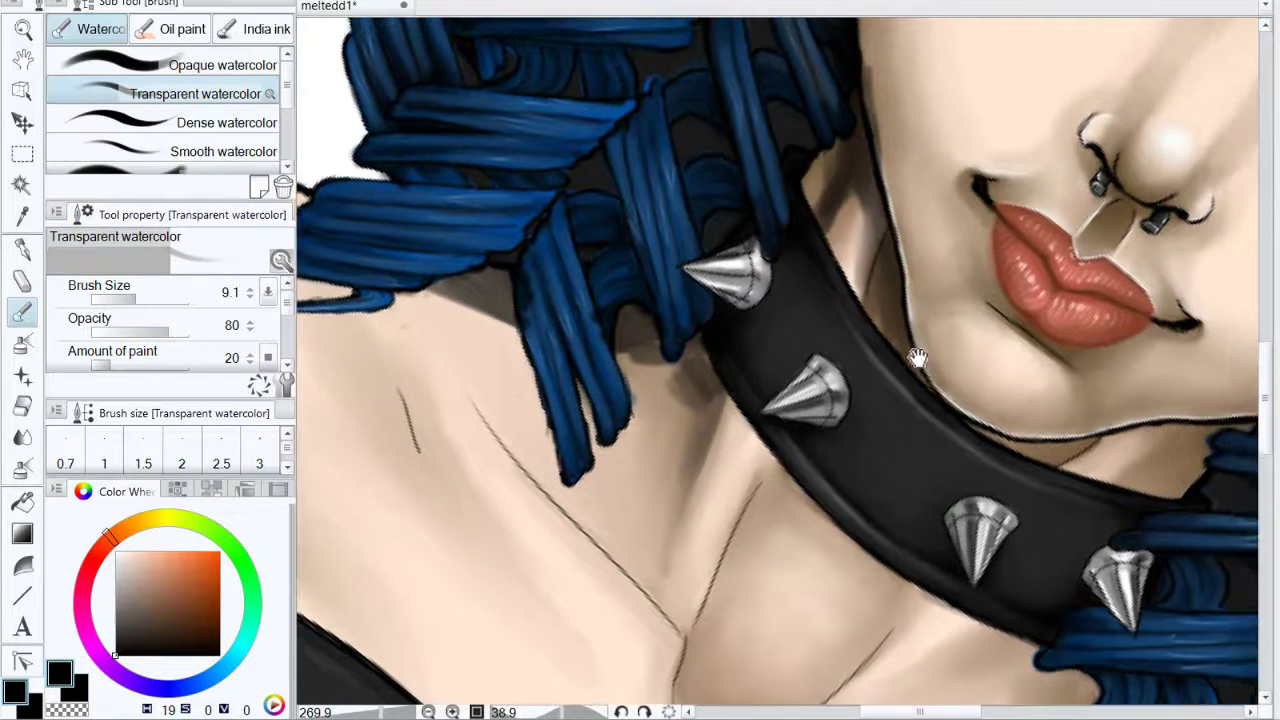
# Step: Darken the gaps and strand ends of the blue braid beside the face with black watercolor strokes
pyautogui.moveTo(888, 268)
pyautogui.mouseDown()
pyautogui.moveTo(874, 310)
pyautogui.moveTo(898, 302)
pyautogui.mouseUp()
pyautogui.moveTo(994, 352); pyautogui.dragTo(891, 535)
pyautogui.moveTo(822, 501); pyautogui.dragTo(915, 513)
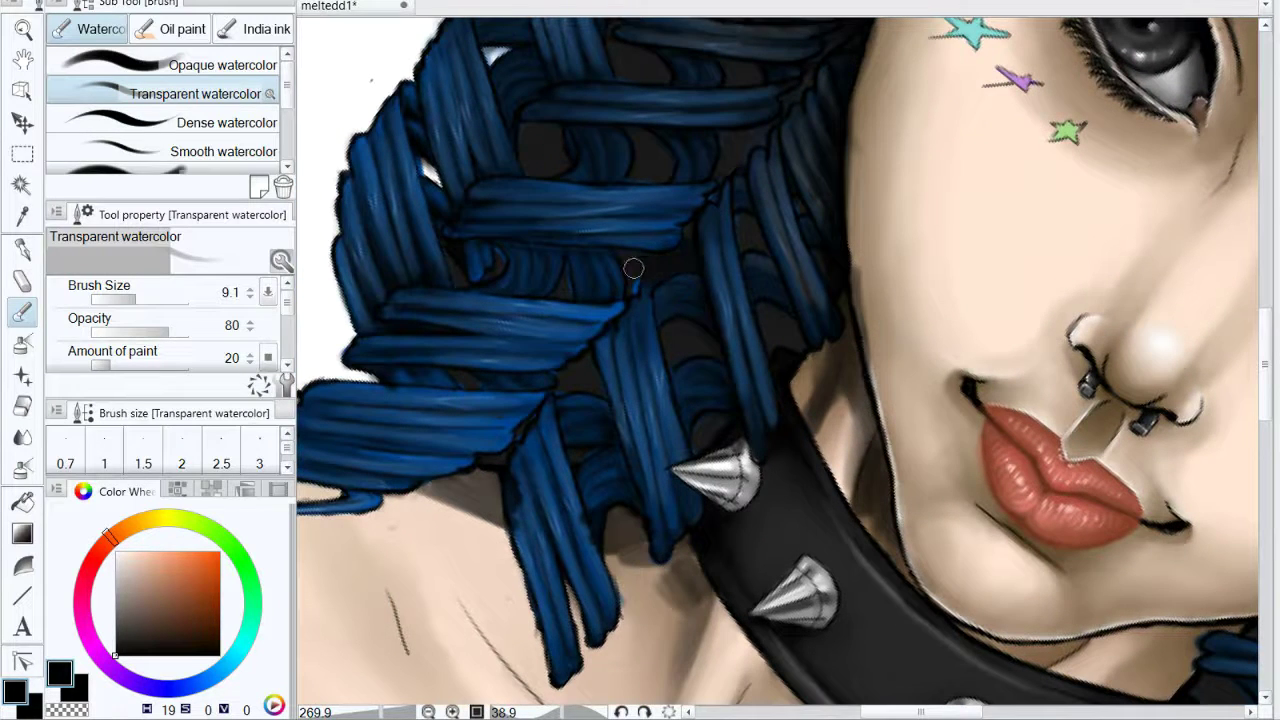
pyautogui.moveTo(851, 388); pyautogui.dragTo(838, 517)
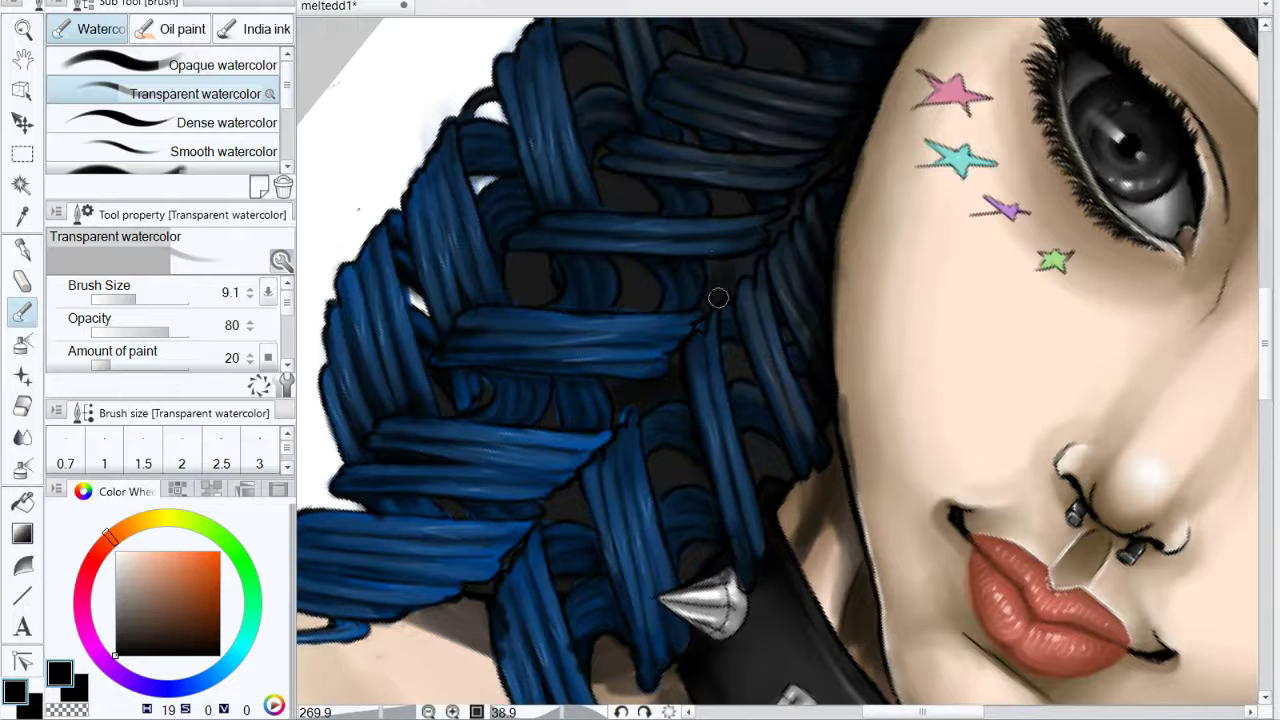
# Step: Soften the neck shadow between the braid and jaw with the Blur tool at size 23
pyautogui.press('j')
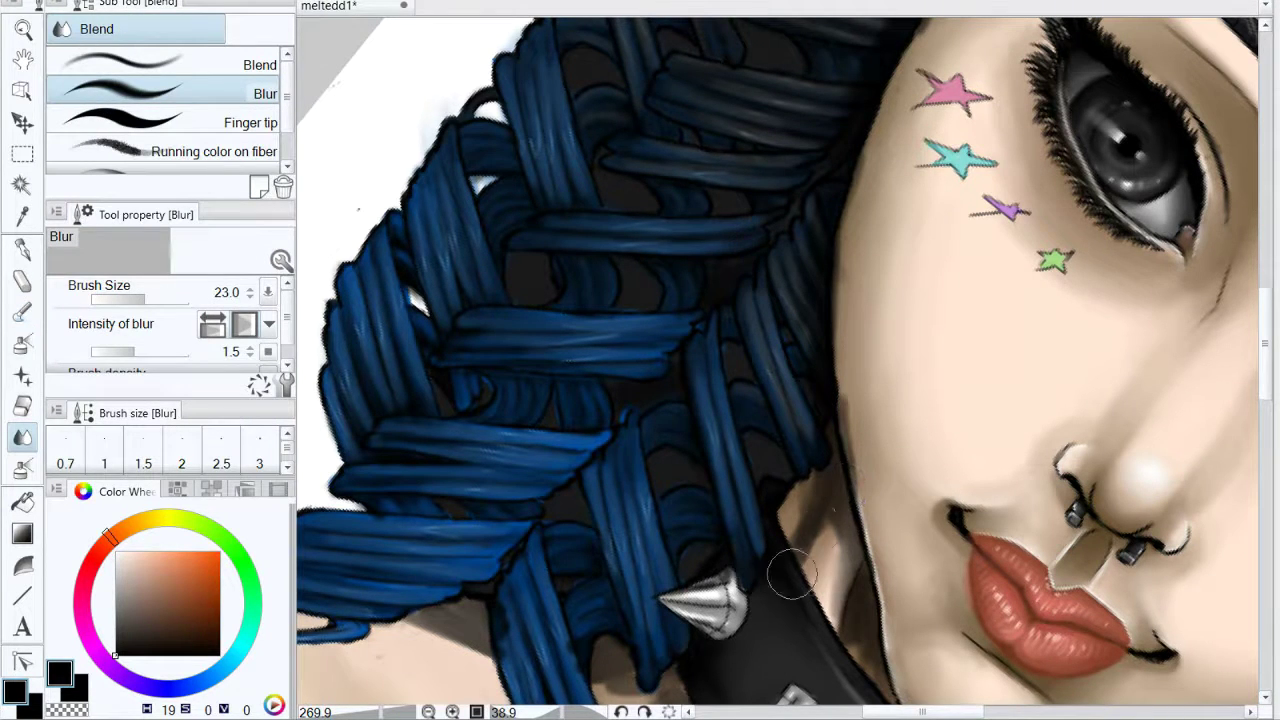
pyautogui.moveTo(792, 574)
pyautogui.mouseDown()
pyautogui.moveTo(822, 560)
pyautogui.moveTo(850, 575)
pyautogui.mouseUp()
pyautogui.moveTo(897, 527); pyautogui.dragTo(949, 438)
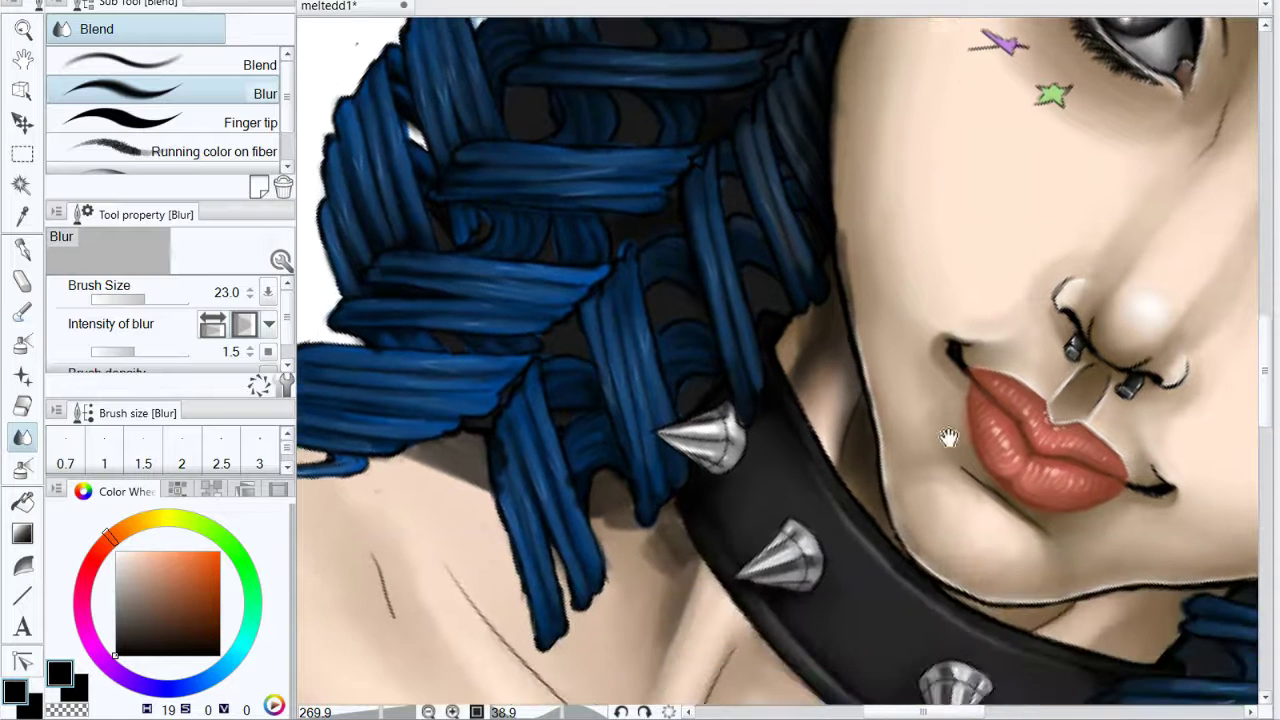
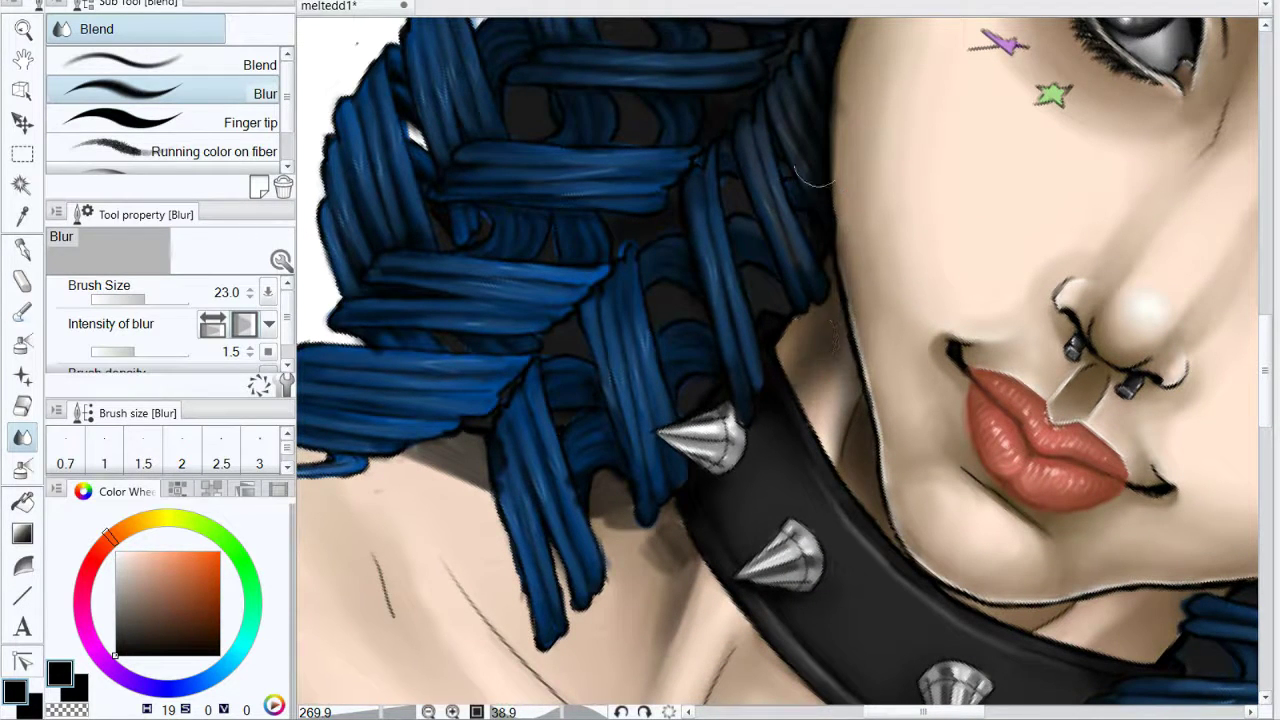
pyautogui.moveTo(815, 180); pyautogui.dragTo(760, 402)
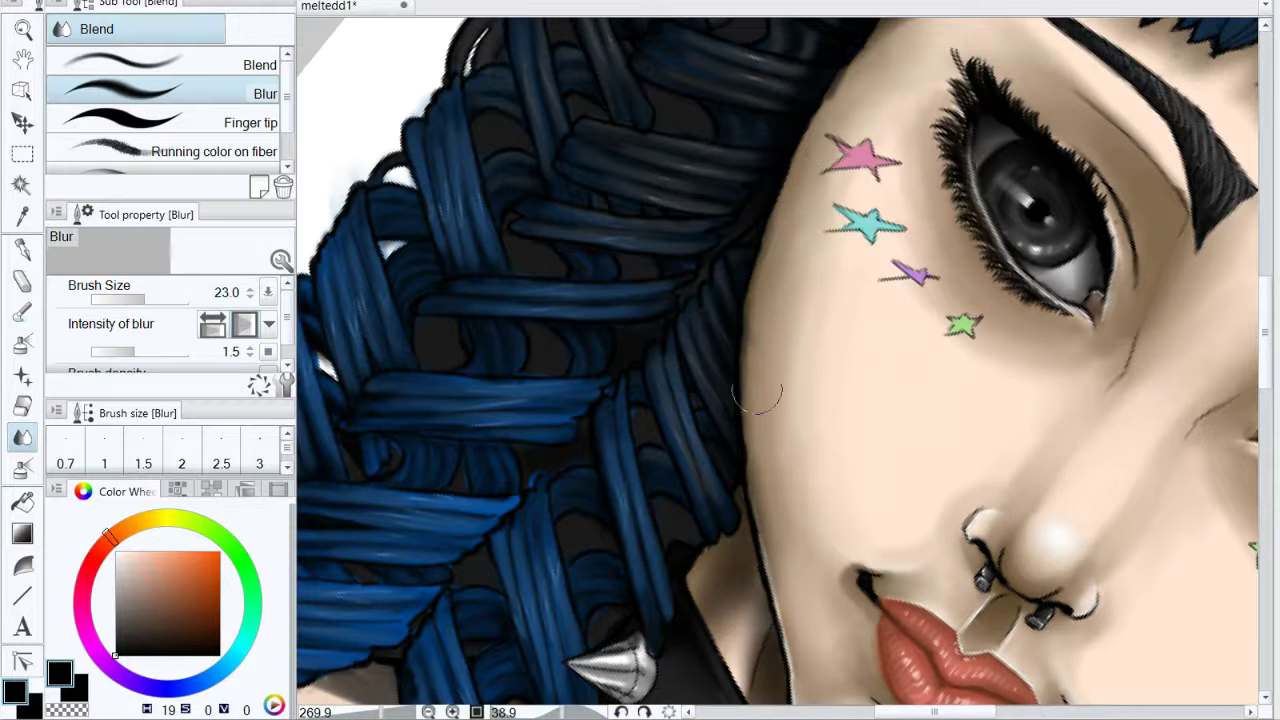
# Step: Blur the black shading along the cheek and temple, under the bangs and at the bun's base beside the ear
pyautogui.moveTo(775, 182); pyautogui.dragTo(732, 355)
pyautogui.moveTo(811, 210); pyautogui.dragTo(1098, 73)
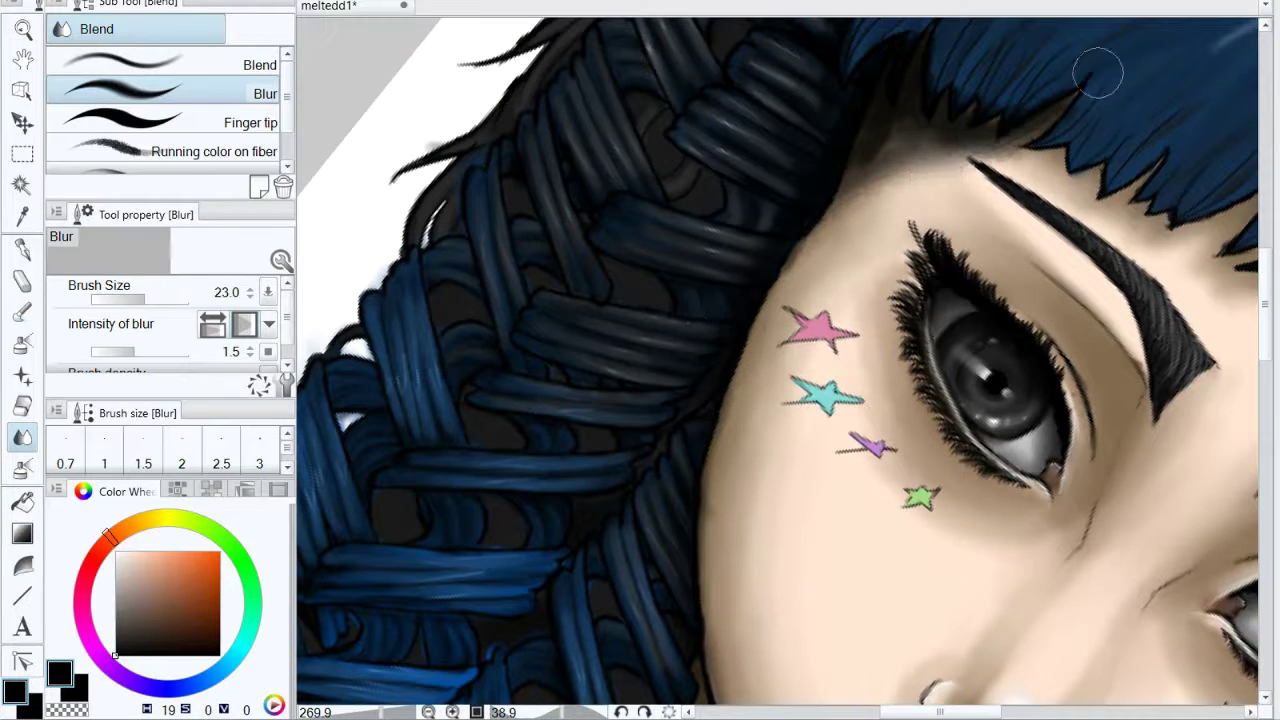
pyautogui.moveTo(999, 170); pyautogui.dragTo(969, 244)
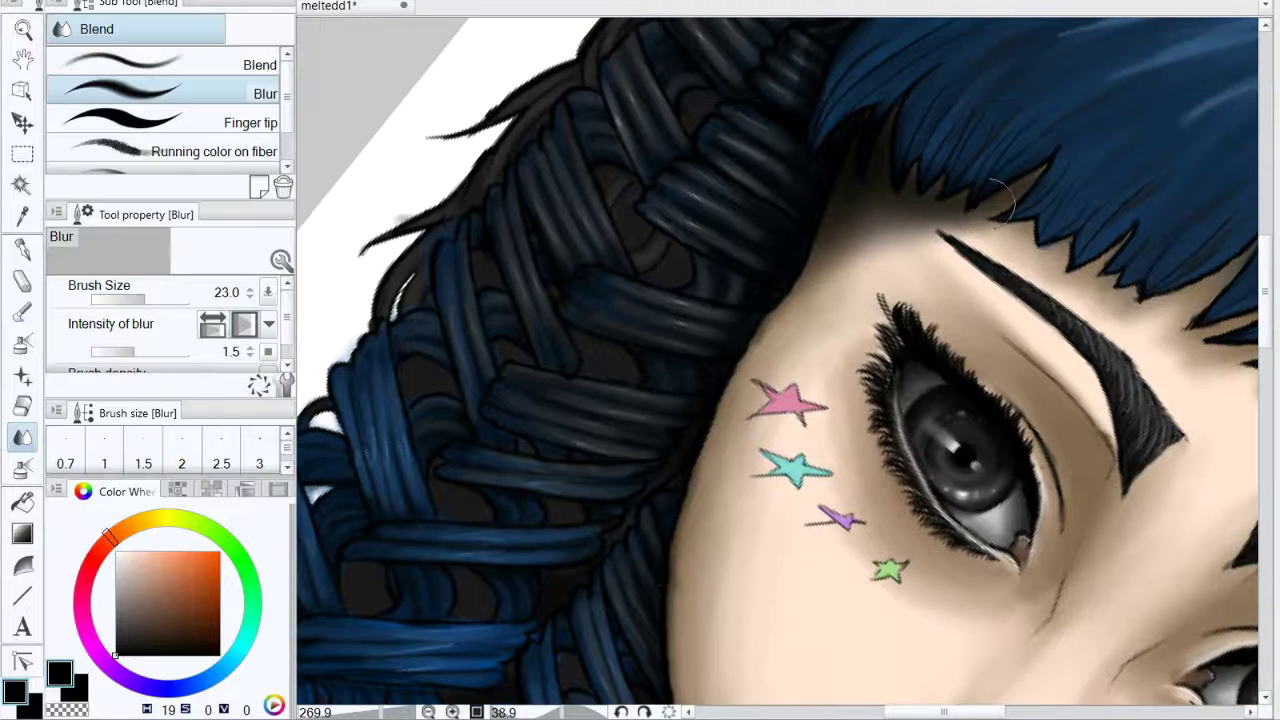
pyautogui.moveTo(1018, 202); pyautogui.dragTo(933, 452)
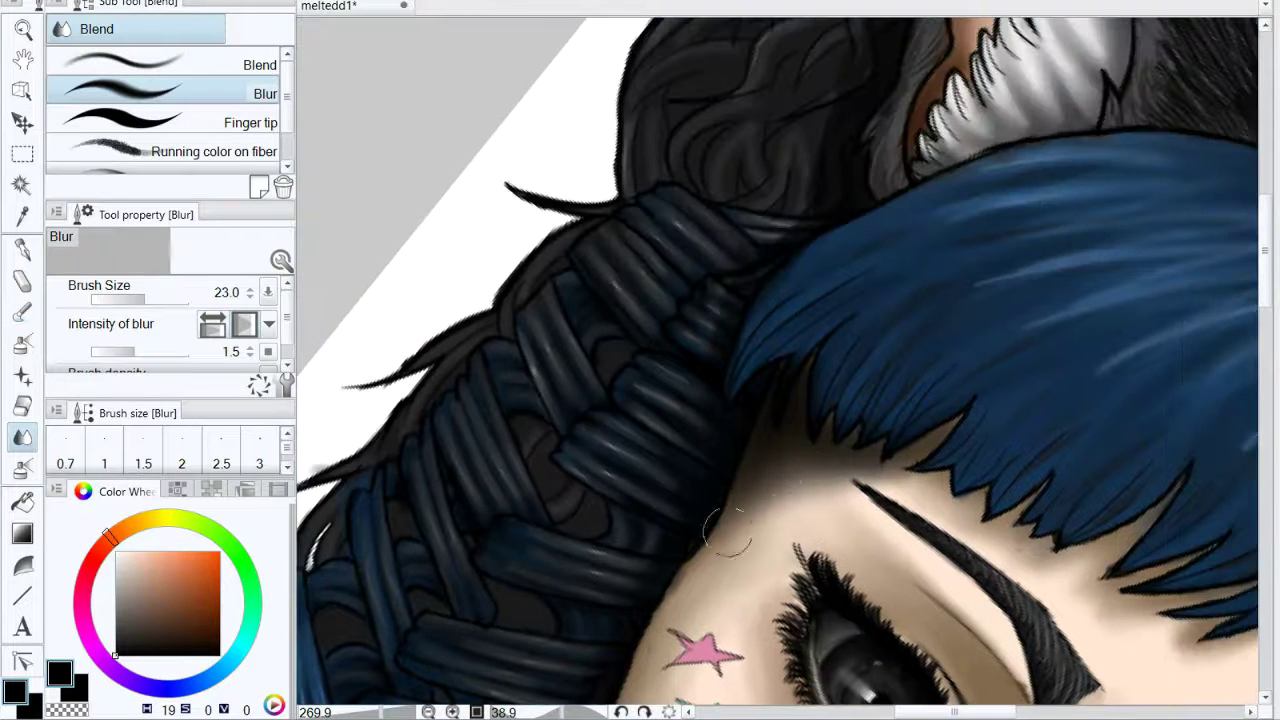
pyautogui.moveTo(808, 214); pyautogui.dragTo(780, 320)
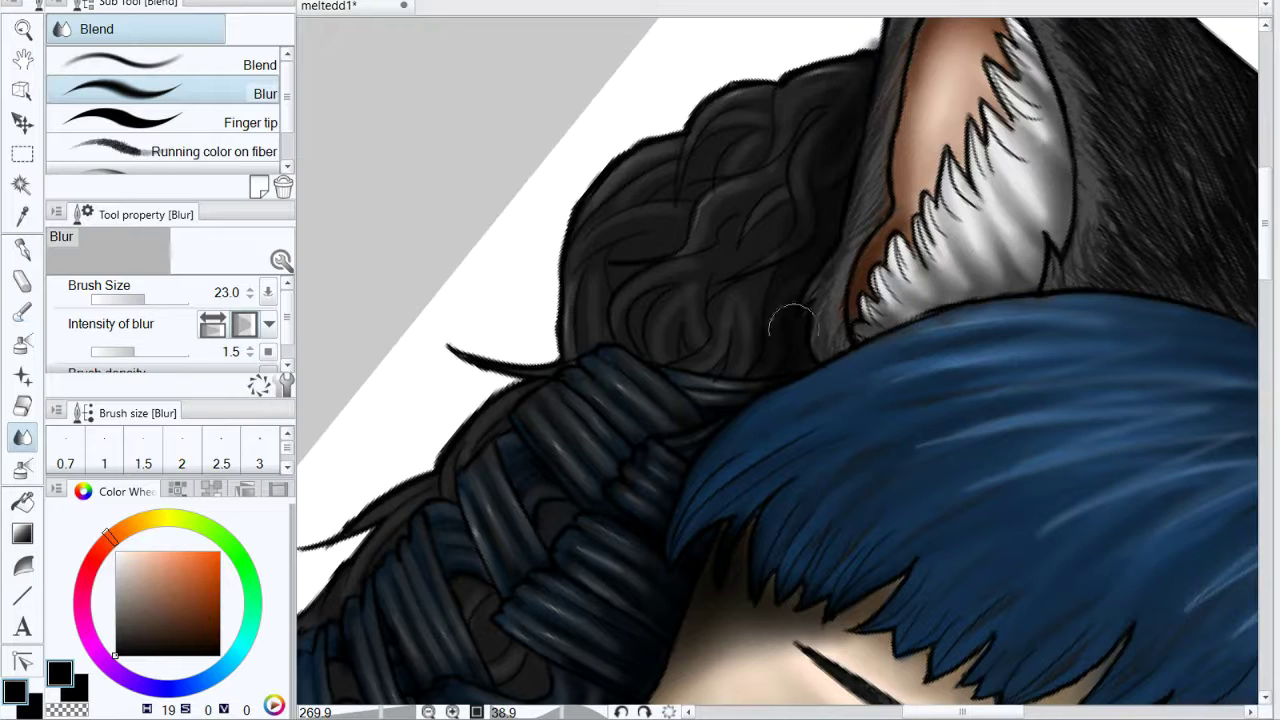
pyautogui.moveTo(880, 550); pyautogui.dragTo(961, 174)
# Step: Lighten the forehead shadow under the bangs with the Soft eraser at size 51.8
pyautogui.moveTo(381, 712); pyautogui.dragTo(367, 712)
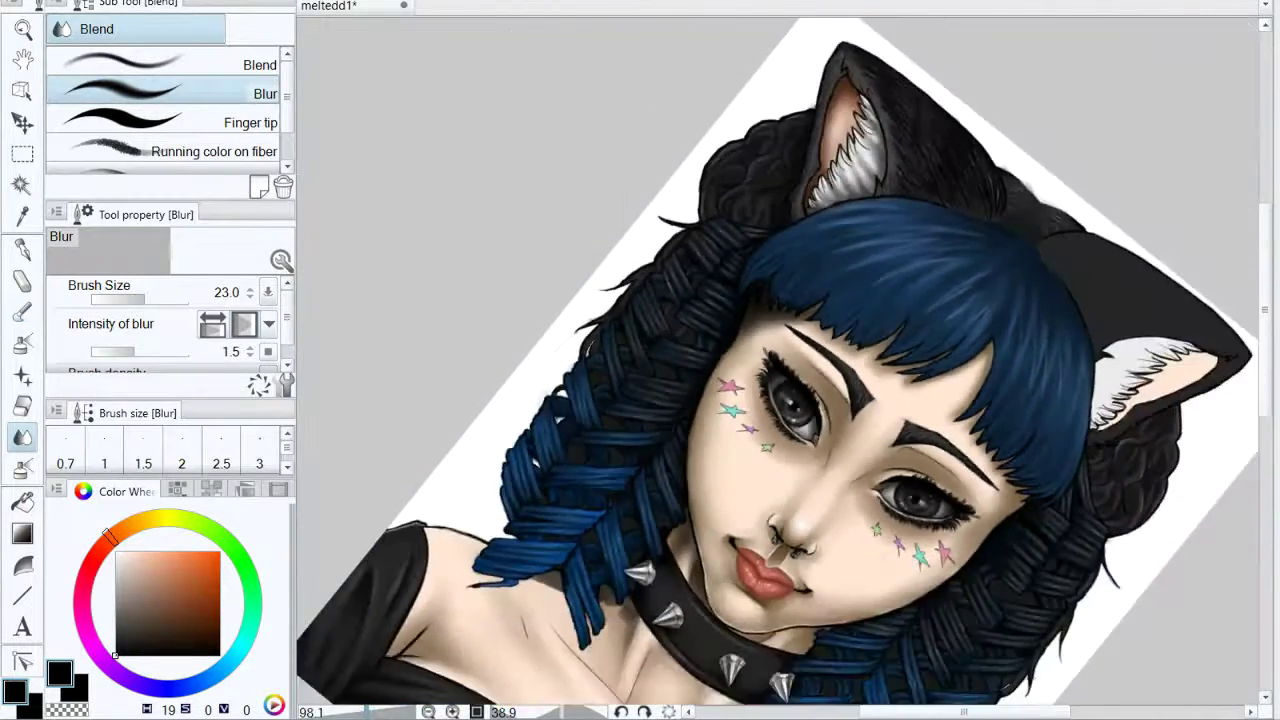
pyautogui.scroll(5, 775, 361)
pyautogui.click(22, 405)
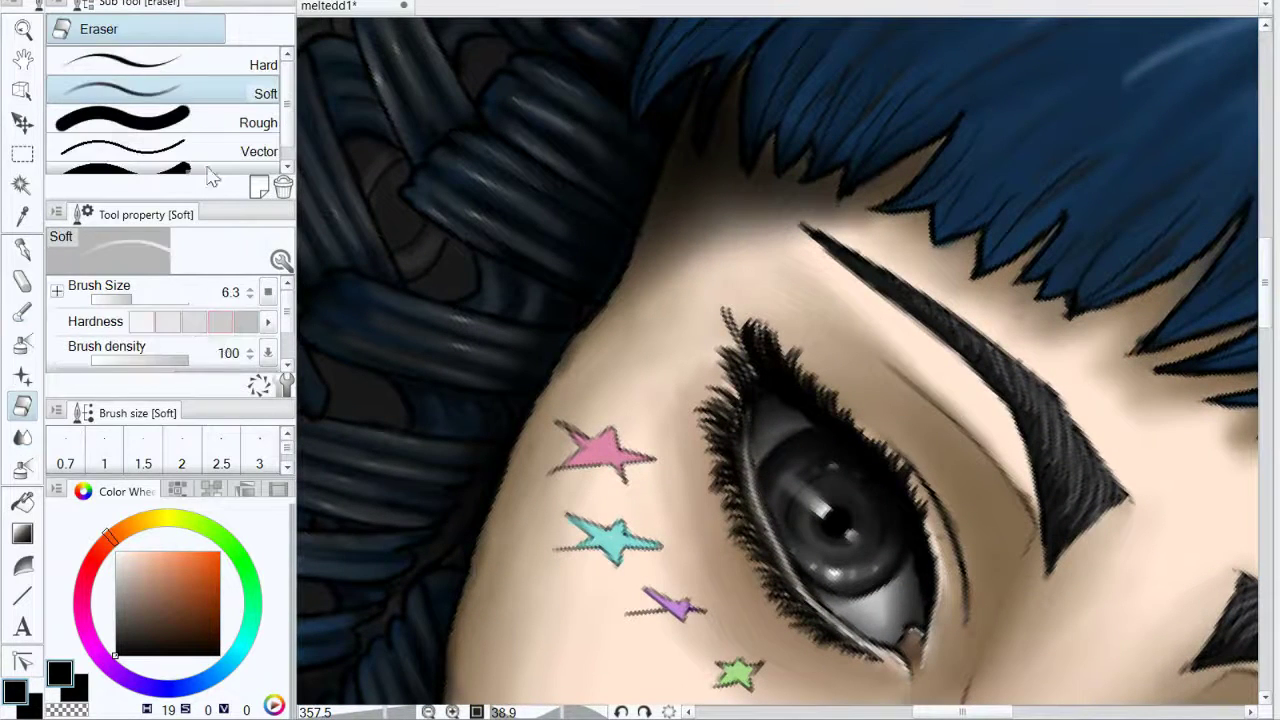
pyautogui.click(139, 300)
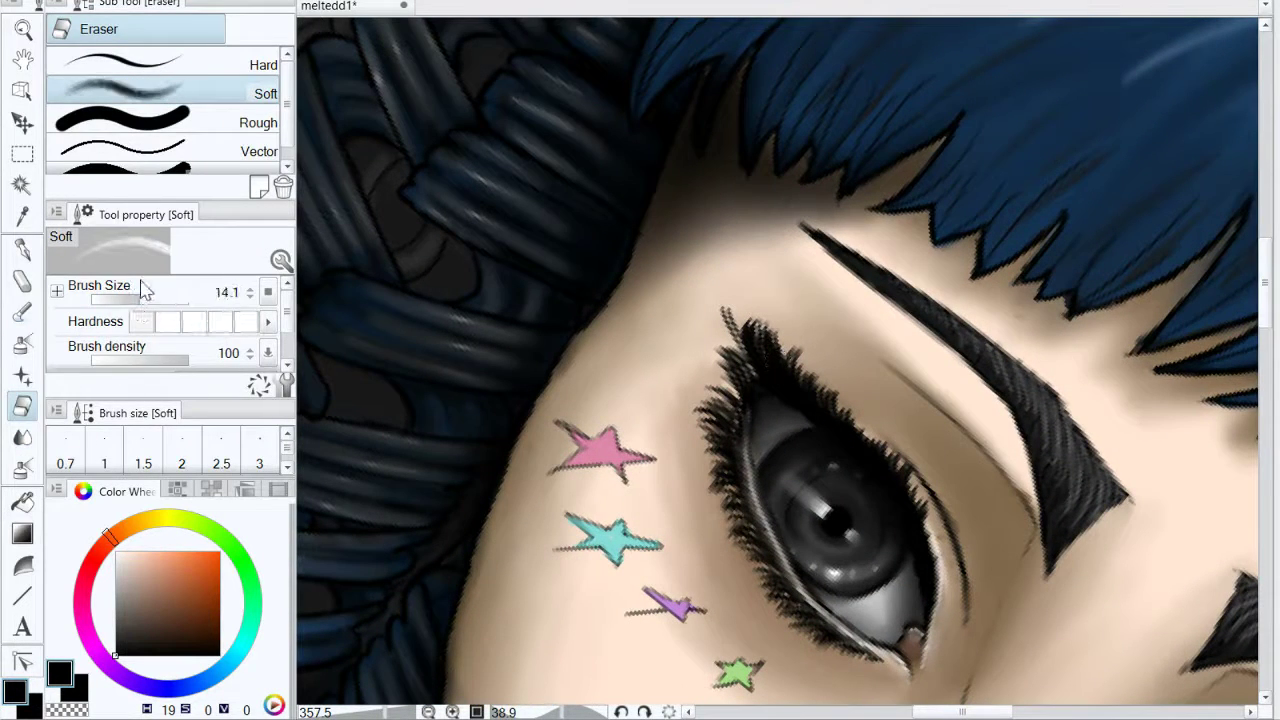
pyautogui.moveTo(141, 300); pyautogui.dragTo(152, 300)
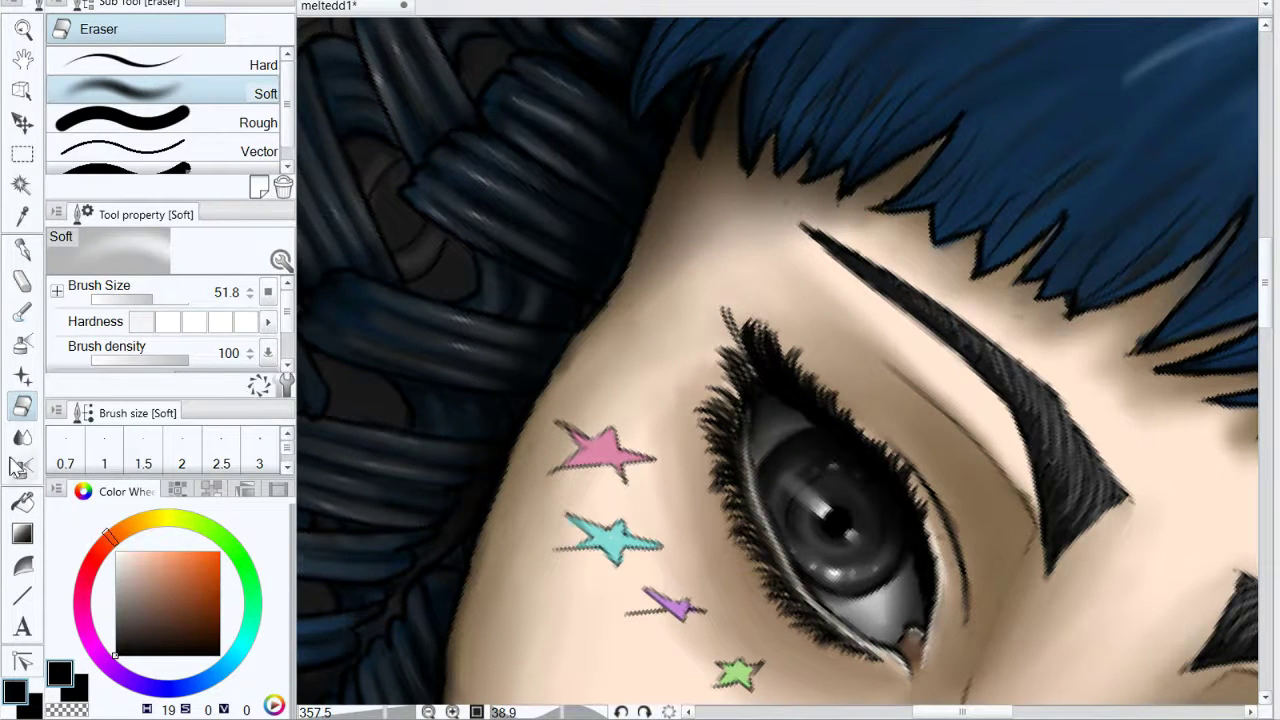
pyautogui.moveTo(415, 713); pyautogui.dragTo(368, 713)
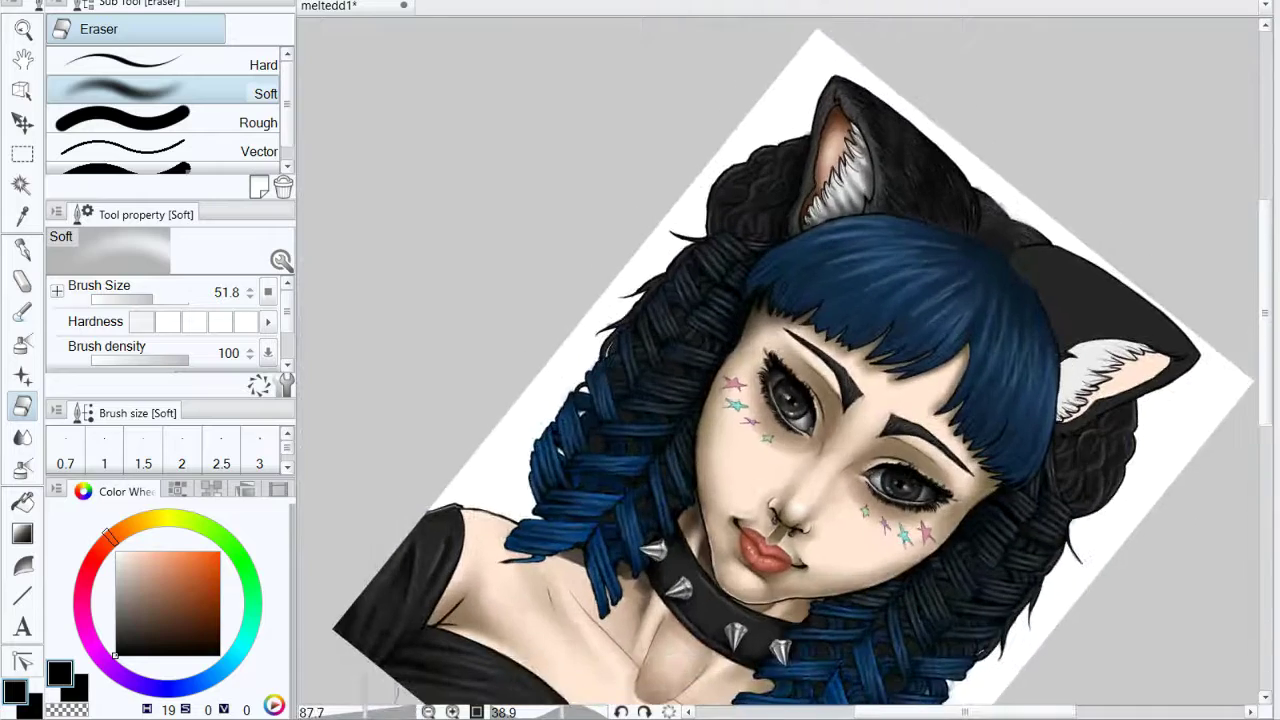
# Step: Lighten the neck shadow between the collar and jaw with the Soft eraser, and return to the Transparent watercolor brush
pyautogui.moveTo(403, 578); pyautogui.dragTo(389, 527)
pyautogui.click(384, 713)
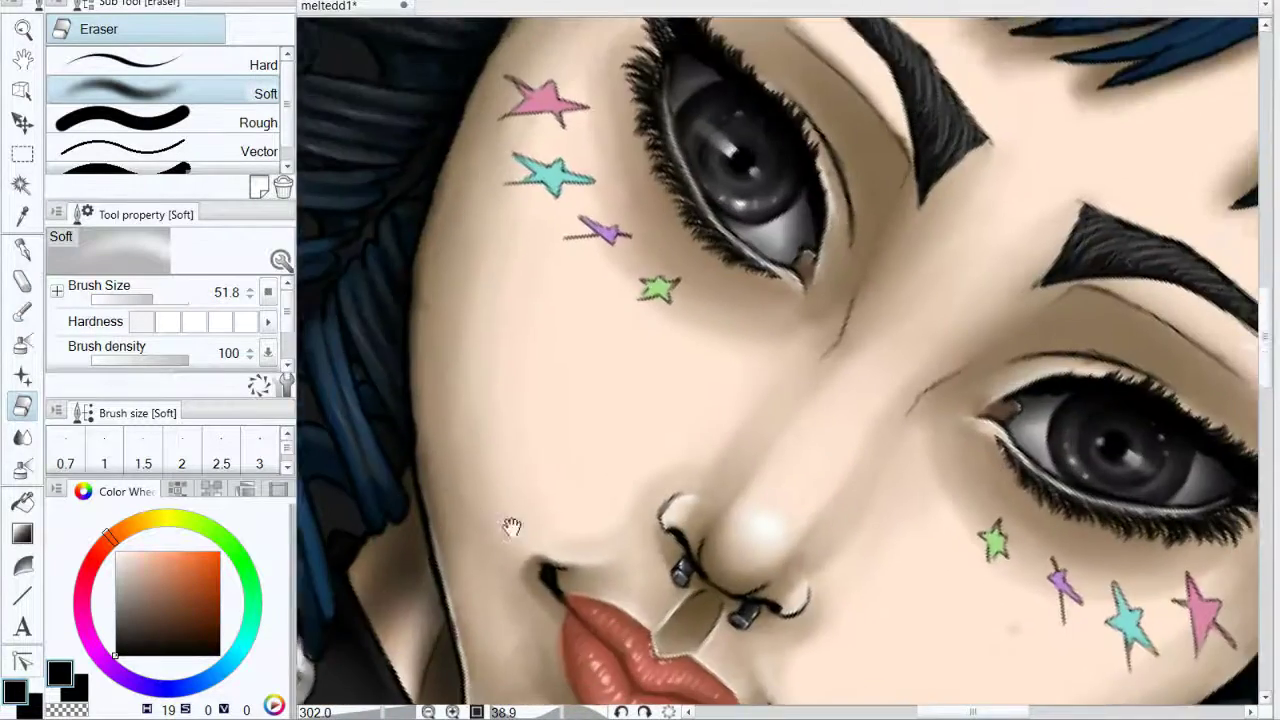
pyautogui.moveTo(514, 526); pyautogui.dragTo(783, 84)
pyautogui.moveTo(380, 712); pyautogui.dragTo(385, 712)
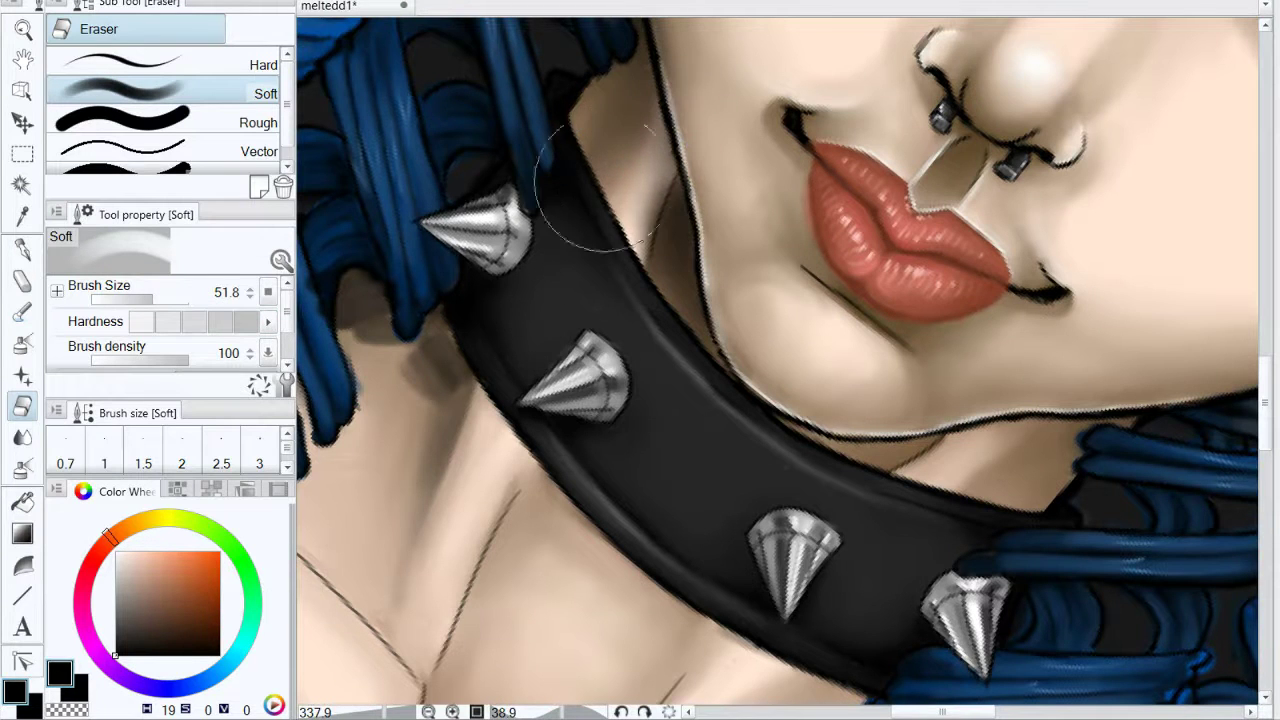
pyautogui.moveTo(616, 134); pyautogui.dragTo(618, 187)
pyautogui.click(24, 313)
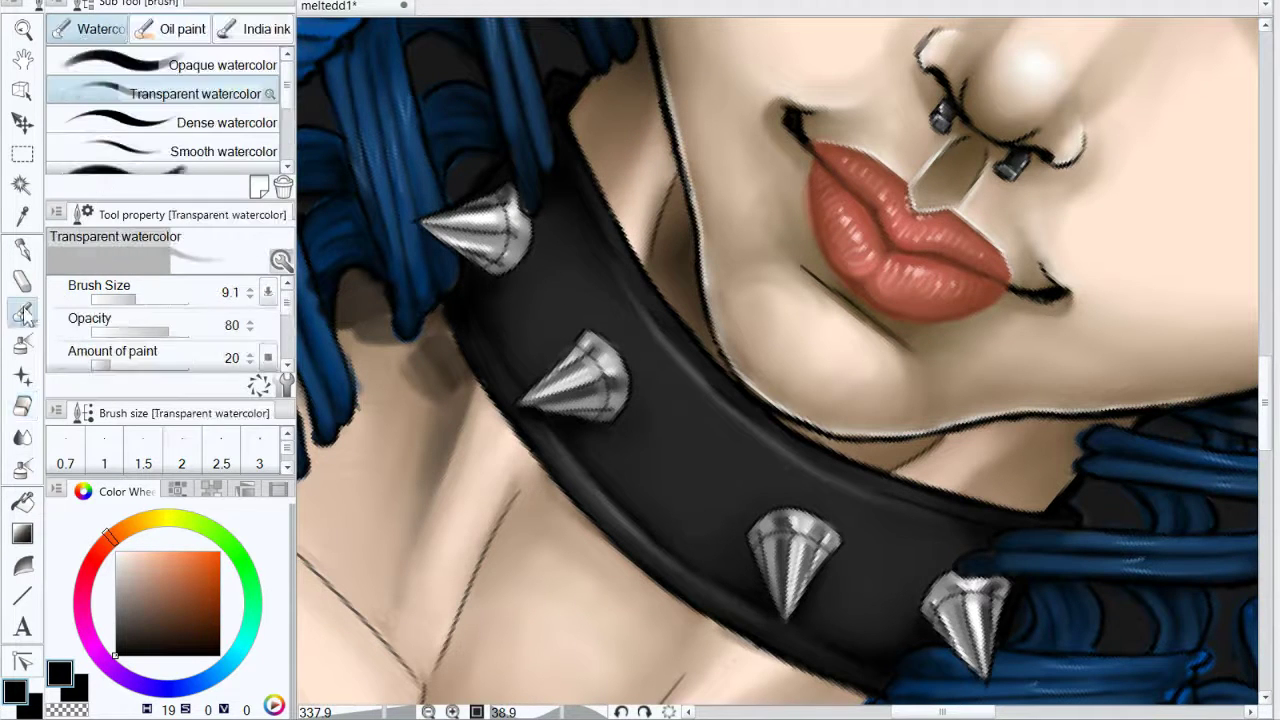
# Step: Paint soft black shadows with the Transparent watercolor brush on the neck skin below the collar, between braid and jaw, and under the chin
pyautogui.moveTo(453, 465)
pyautogui.mouseDown()
pyautogui.moveTo(490, 395)
pyautogui.moveTo(395, 570)
pyautogui.moveTo(484, 418)
pyautogui.mouseUp()
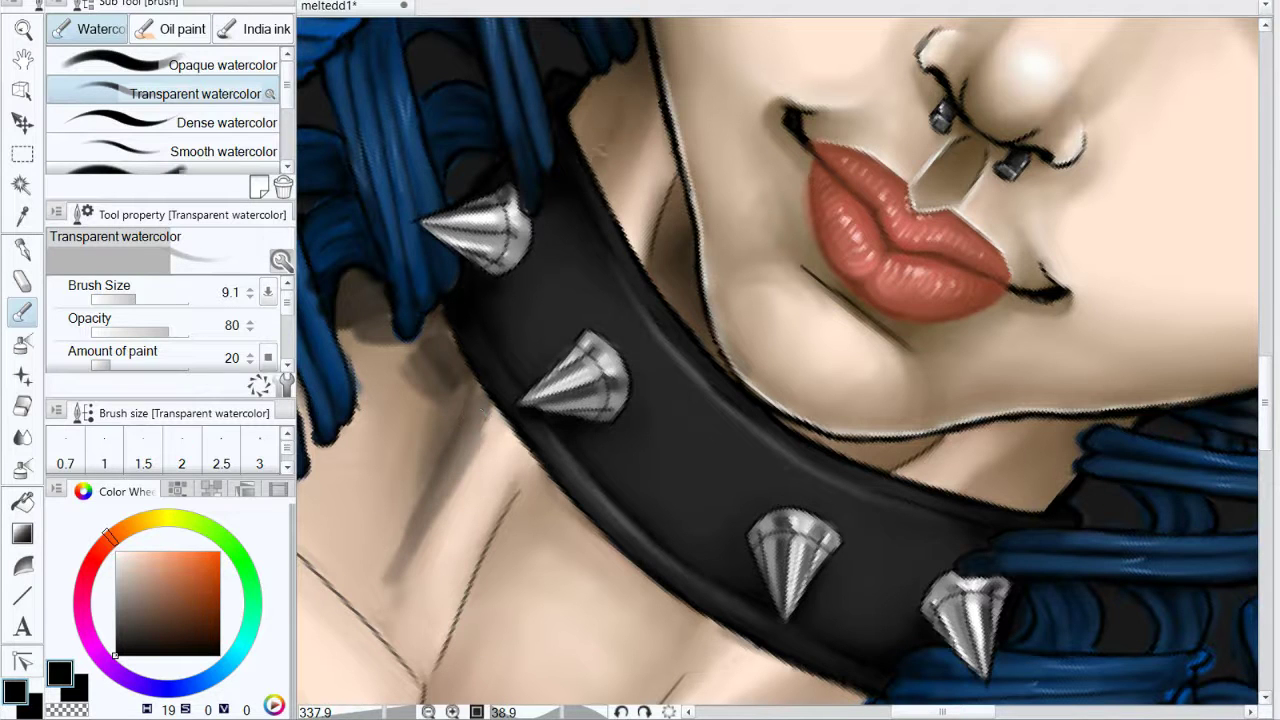
pyautogui.moveTo(600, 182)
pyautogui.mouseDown()
pyautogui.moveTo(625, 78)
pyautogui.moveTo(598, 165)
pyautogui.moveTo(603, 64)
pyautogui.mouseUp()
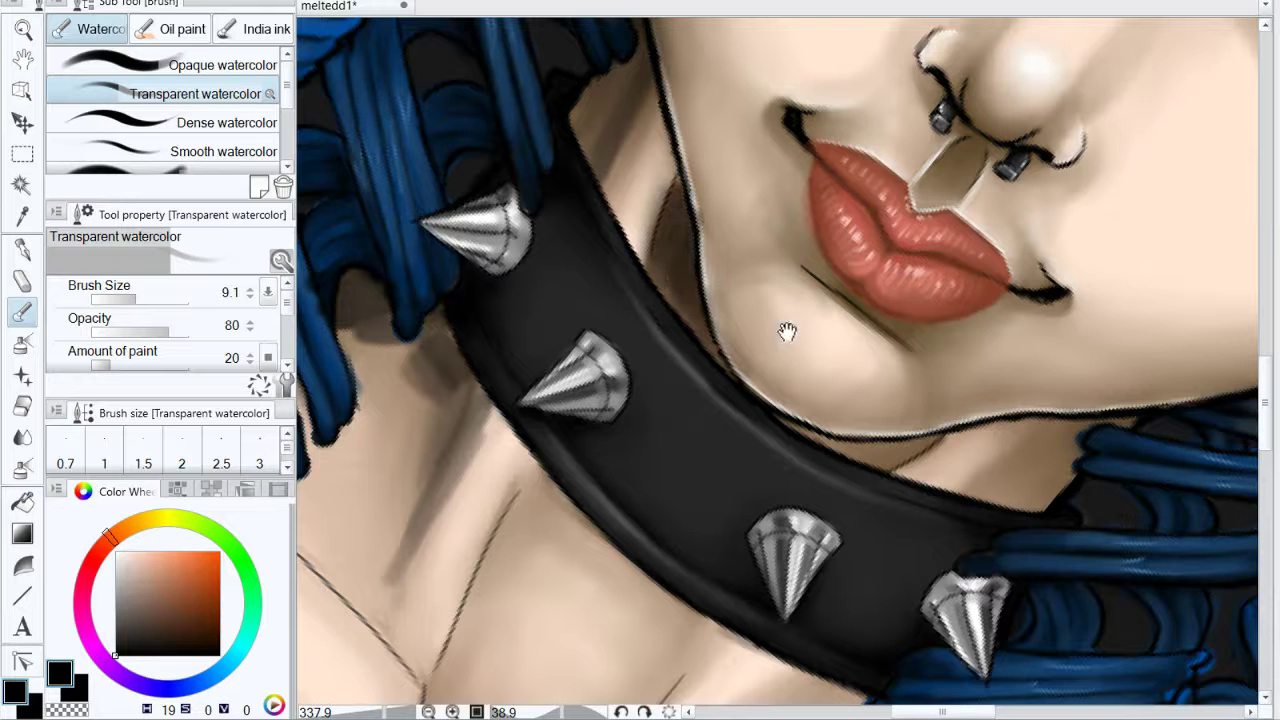
pyautogui.moveTo(961, 493); pyautogui.dragTo(927, 255)
pyautogui.moveTo(743, 433)
pyautogui.mouseDown()
pyautogui.moveTo(645, 522)
pyautogui.moveTo(785, 425)
pyautogui.mouseUp()
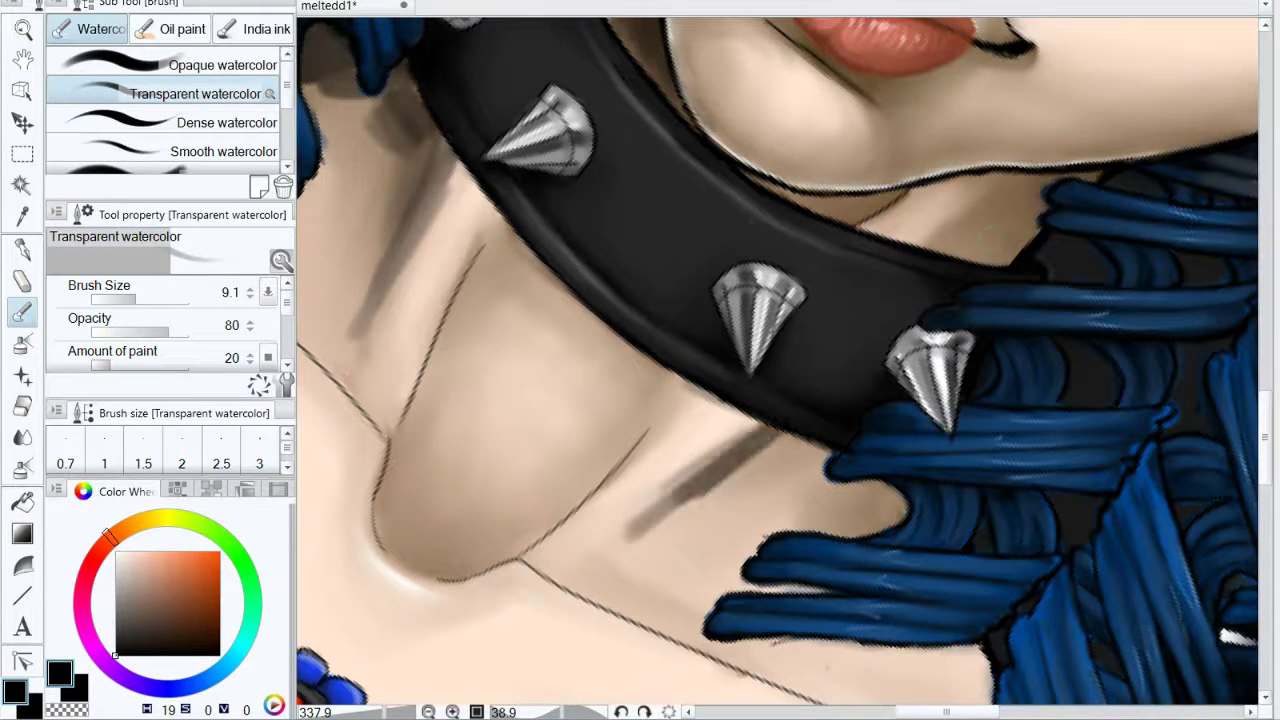
pyautogui.moveTo(987, 228)
pyautogui.mouseDown()
pyautogui.moveTo(940, 266)
pyautogui.moveTo(1040, 200)
pyautogui.moveTo(1000, 250)
pyautogui.moveTo(1020, 245)
pyautogui.mouseUp()
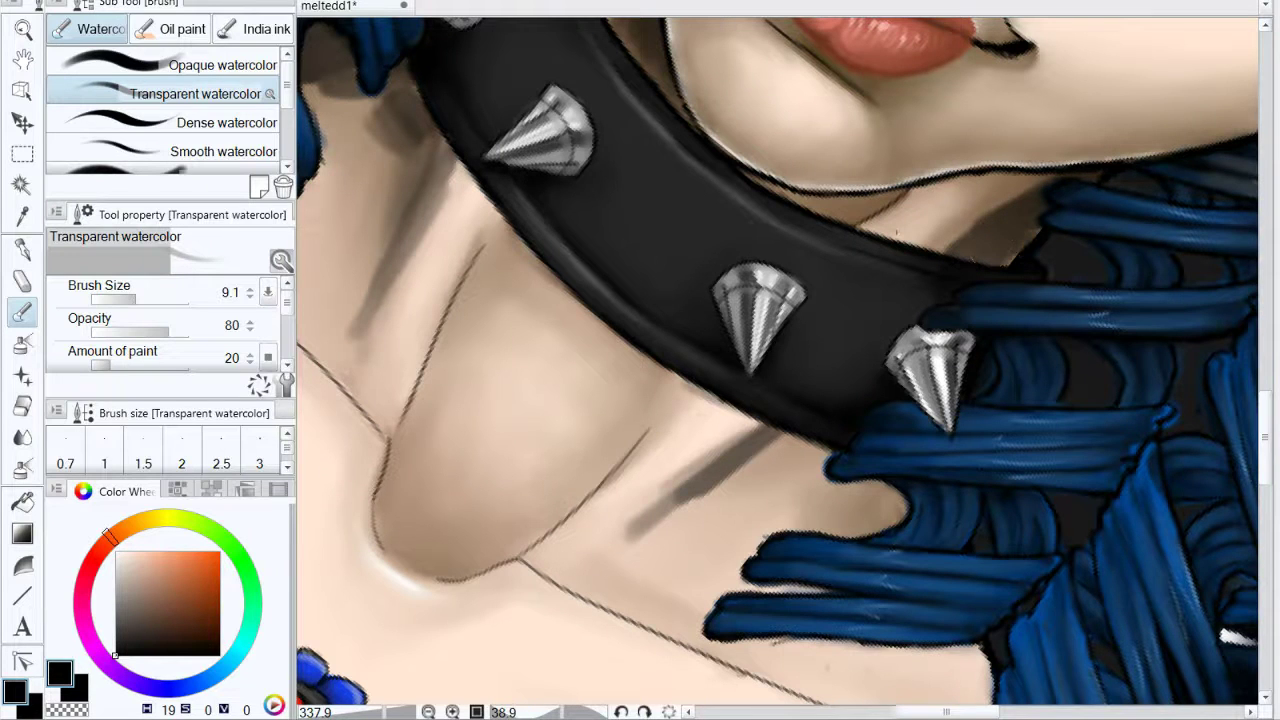
pyautogui.moveTo(818, 196)
pyautogui.mouseDown()
pyautogui.moveTo(756, 182)
pyautogui.moveTo(838, 204)
pyautogui.moveTo(898, 202)
pyautogui.moveTo(867, 205)
pyautogui.moveTo(1040, 185)
pyautogui.mouseUp()
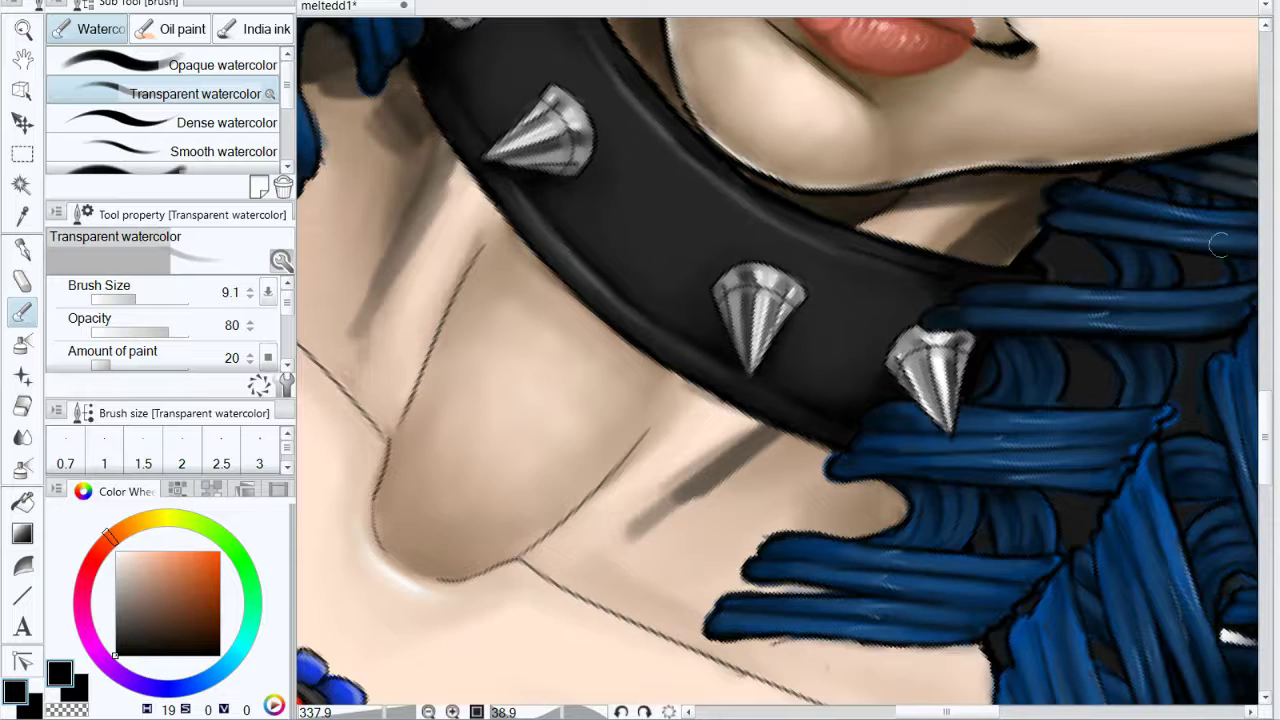
# Step: Shade the lower edge of the face in black along the jawline, from the chin up to the cheek beside the braid
pyautogui.moveTo(1219, 245); pyautogui.dragTo(949, 313)
pyautogui.moveTo(842, 243)
pyautogui.mouseDown()
pyautogui.moveTo(960, 230)
pyautogui.moveTo(757, 240)
pyautogui.moveTo(1121, 172)
pyautogui.moveTo(772, 238)
pyautogui.moveTo(650, 226)
pyautogui.moveTo(625, 256)
pyautogui.moveTo(648, 202)
pyautogui.moveTo(900, 211)
pyautogui.moveTo(738, 229)
pyautogui.mouseUp()
pyautogui.moveTo(738, 229); pyautogui.dragTo(1082, 166)
pyautogui.moveTo(1000, 272); pyautogui.dragTo(747, 374)
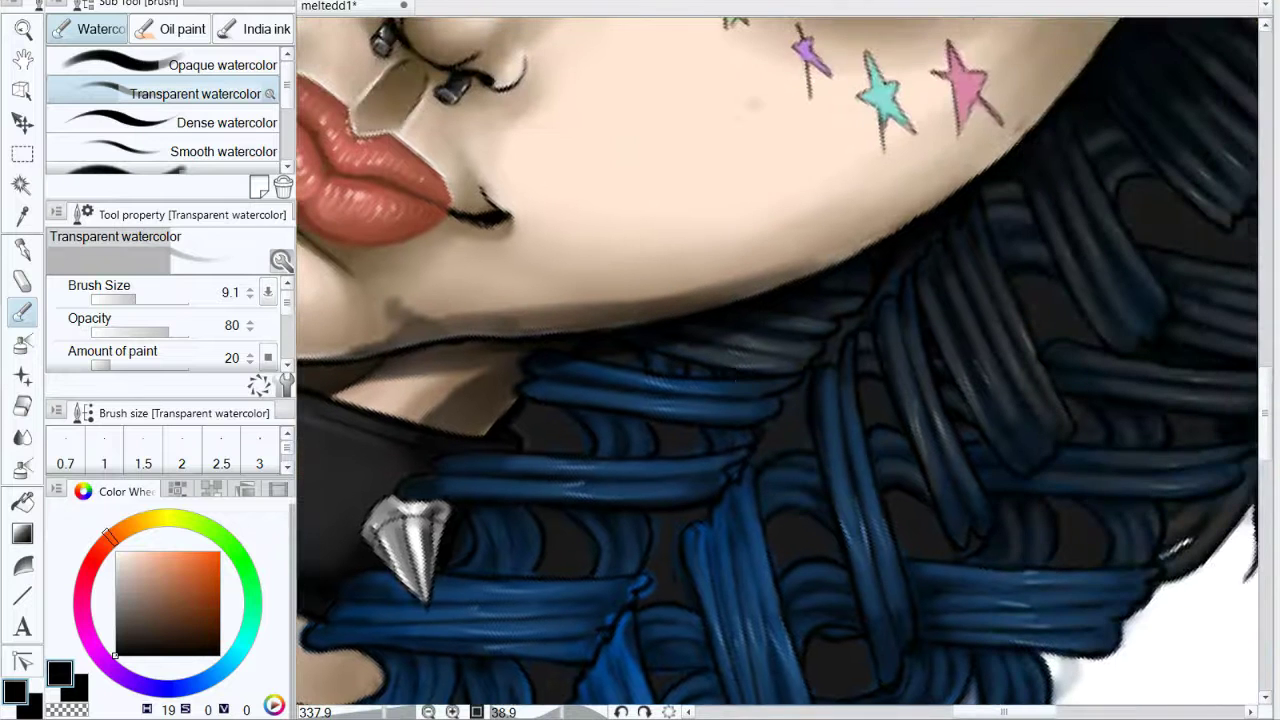
pyautogui.moveTo(910, 228); pyautogui.dragTo(720, 290)
pyautogui.moveTo(856, 255); pyautogui.dragTo(716, 302)
pyautogui.moveTo(1040, 112); pyautogui.dragTo(767, 295)
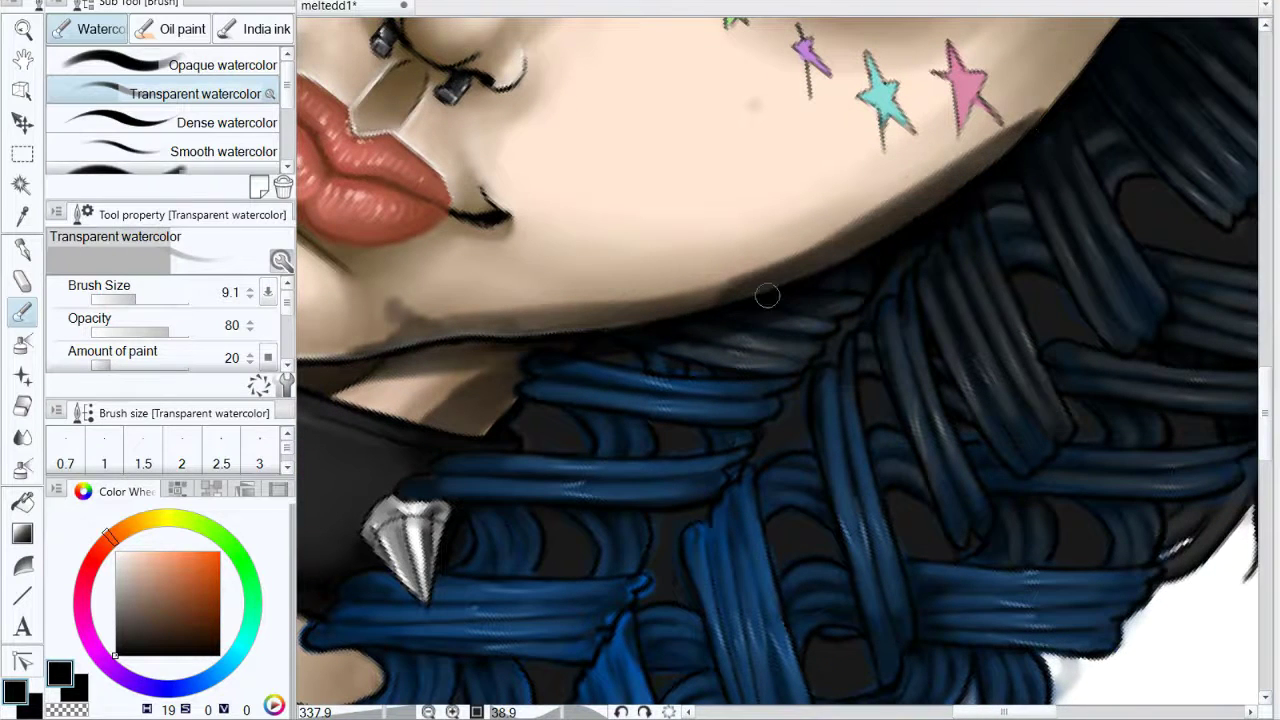
# Step: Shade the temple under the bangs and darken the eyelid creases beneath both eyebrows with black watercolor strokes
pyautogui.moveTo(1074, 143)
pyautogui.mouseDown()
pyautogui.moveTo(825, 320)
pyautogui.moveTo(844, 225)
pyautogui.moveTo(984, 82)
pyautogui.mouseUp()
pyautogui.moveTo(954, 300); pyautogui.dragTo(847, 505)
pyautogui.moveTo(824, 296)
pyautogui.mouseDown()
pyautogui.moveTo(860, 257)
pyautogui.moveTo(834, 249)
pyautogui.moveTo(768, 116)
pyautogui.moveTo(835, 227)
pyautogui.mouseUp()
pyautogui.moveTo(545, 250)
pyautogui.mouseDown()
pyautogui.moveTo(658, 278)
pyautogui.moveTo(720, 337)
pyautogui.mouseUp()
pyautogui.moveTo(778, 302); pyautogui.dragTo(1030, 433)
pyautogui.moveTo(468, 76); pyautogui.dragTo(582, 182)
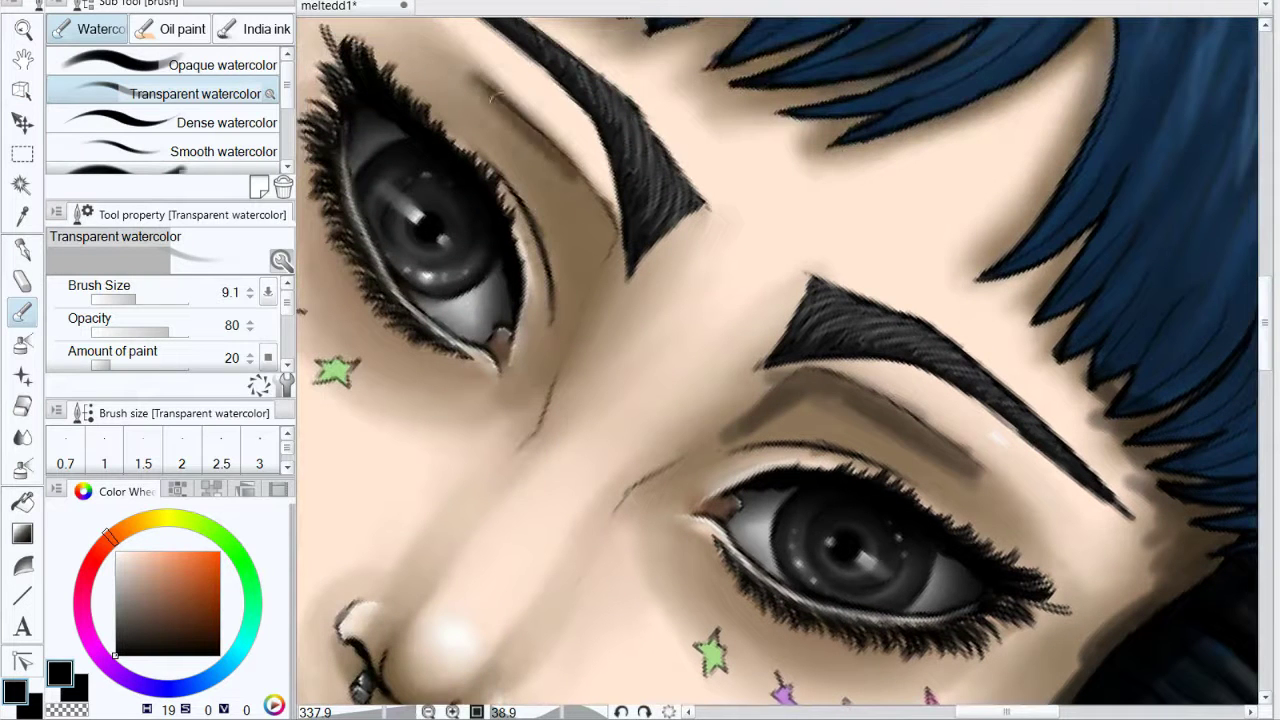
pyautogui.moveTo(440, 60)
pyautogui.mouseDown()
pyautogui.moveTo(555, 140)
pyautogui.moveTo(592, 224)
pyautogui.moveTo(583, 293)
pyautogui.mouseUp()
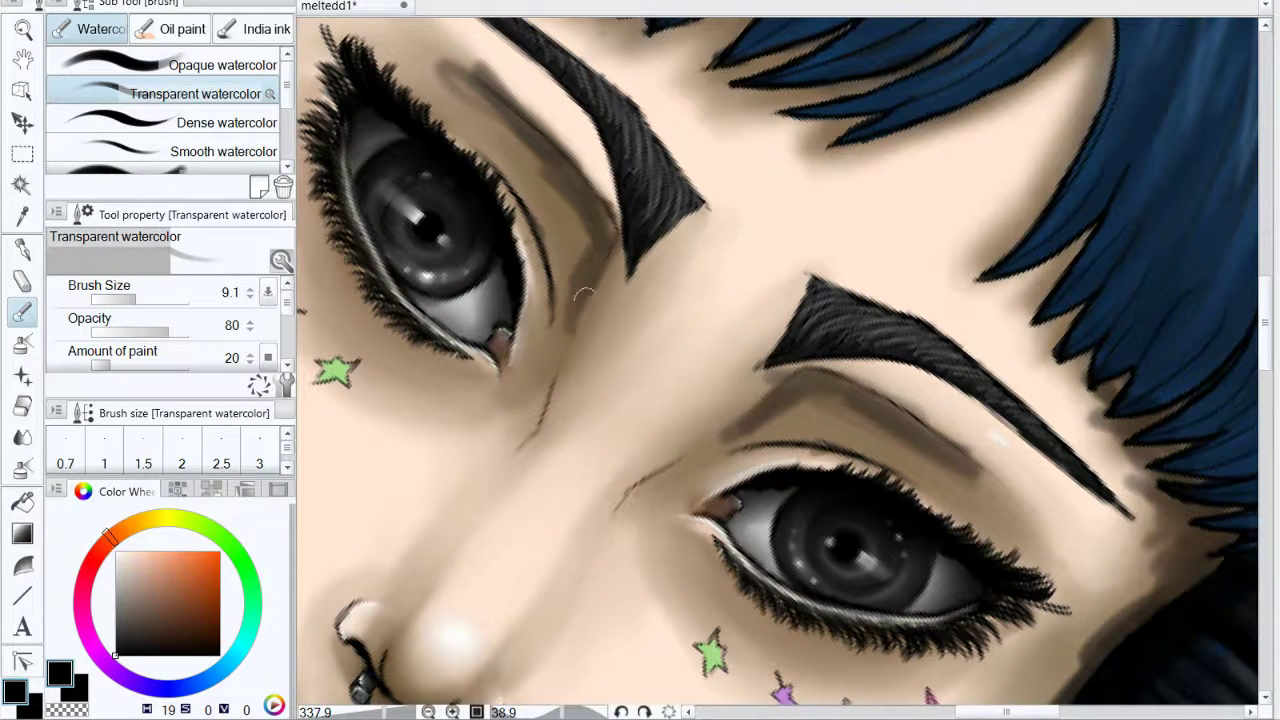
# Step: Add black shadows around the nostrils, at the top of the philtrum and around the lower edge of the nose tip
pyautogui.moveTo(638, 645); pyautogui.dragTo(898, 277)
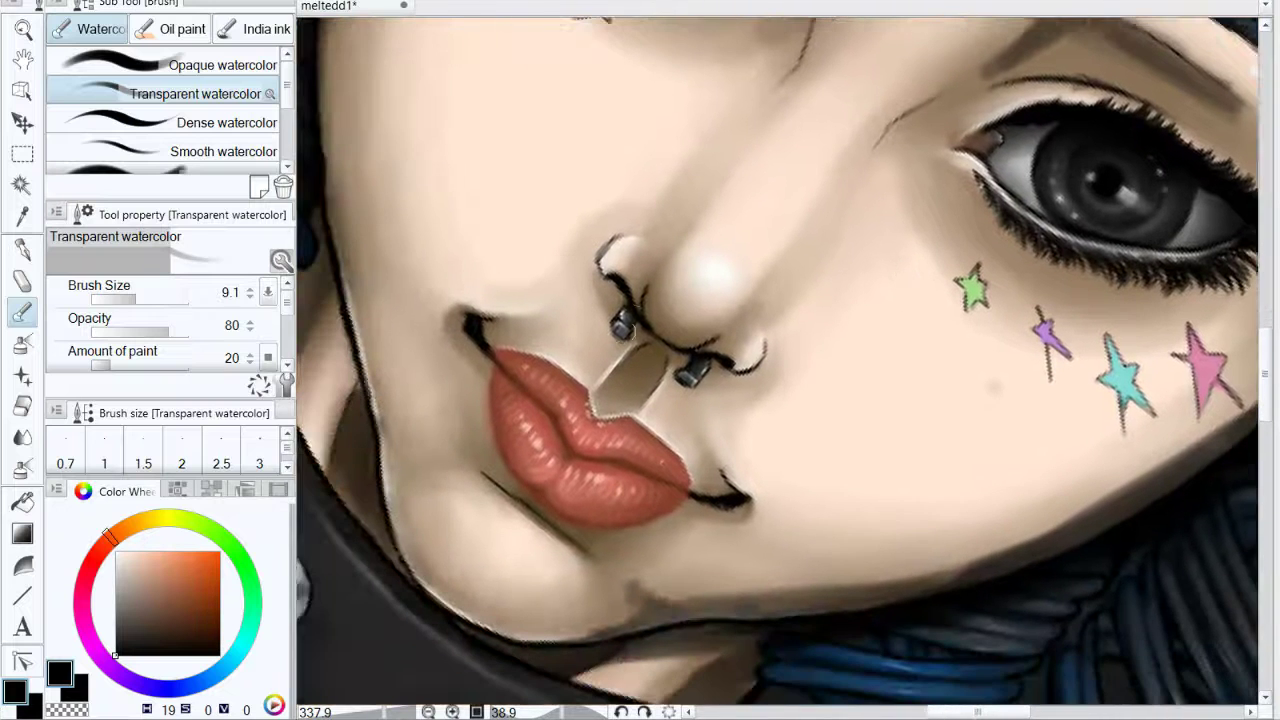
pyautogui.moveTo(613, 291); pyautogui.dragTo(616, 292)
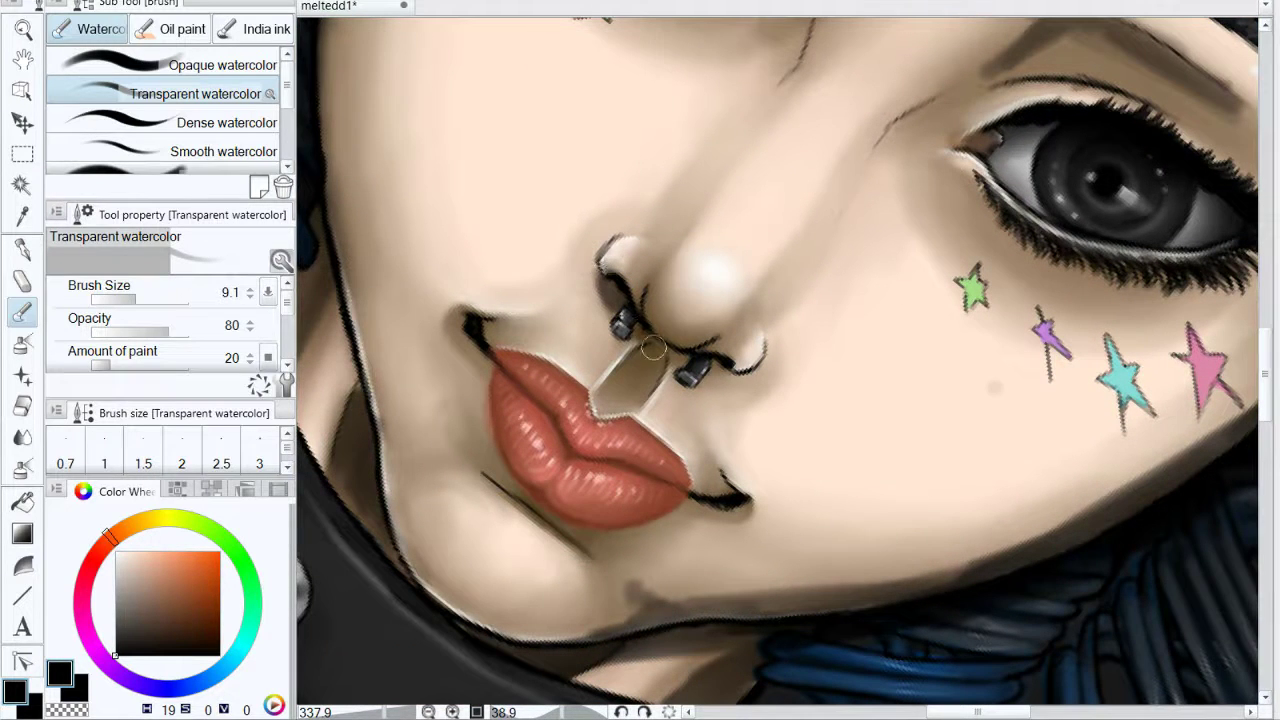
pyautogui.moveTo(654, 348); pyautogui.dragTo(651, 355)
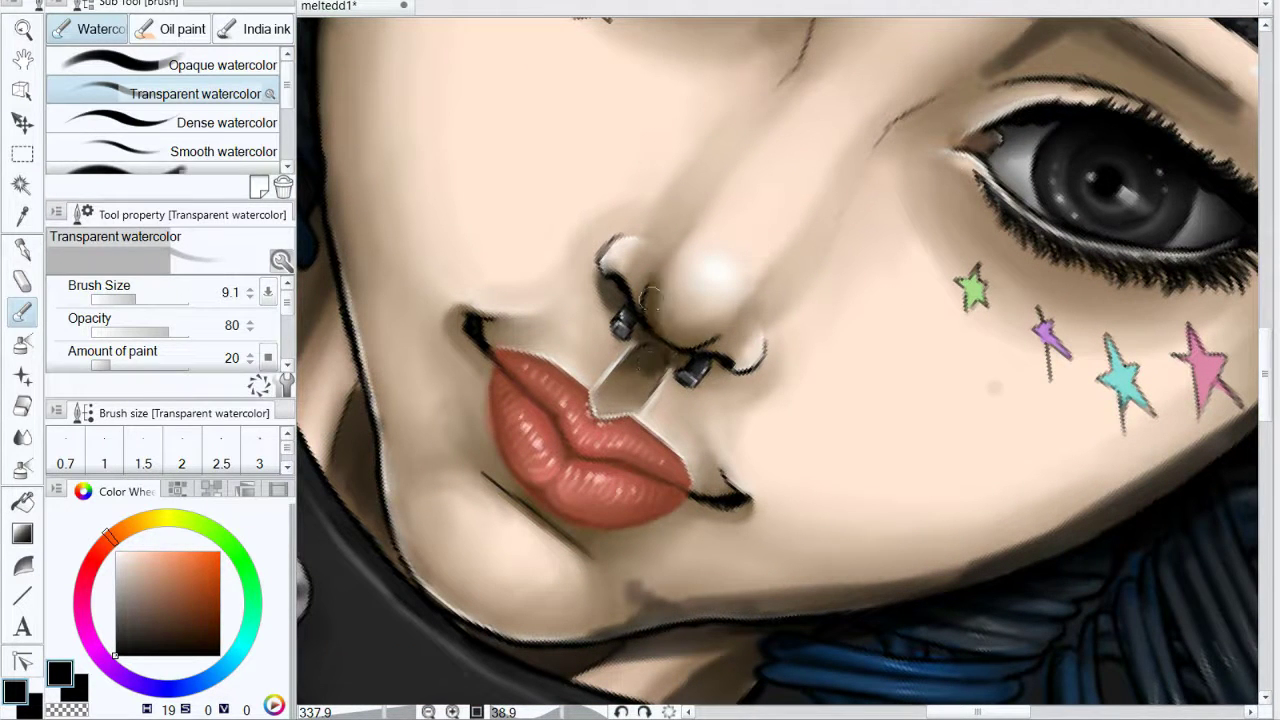
pyautogui.moveTo(650, 298)
pyautogui.mouseDown()
pyautogui.moveTo(696, 342)
pyautogui.moveTo(719, 330)
pyautogui.moveTo(644, 304)
pyautogui.moveTo(720, 272)
pyautogui.moveTo(692, 338)
pyautogui.mouseUp()
pyautogui.moveTo(644, 297); pyautogui.dragTo(701, 312)
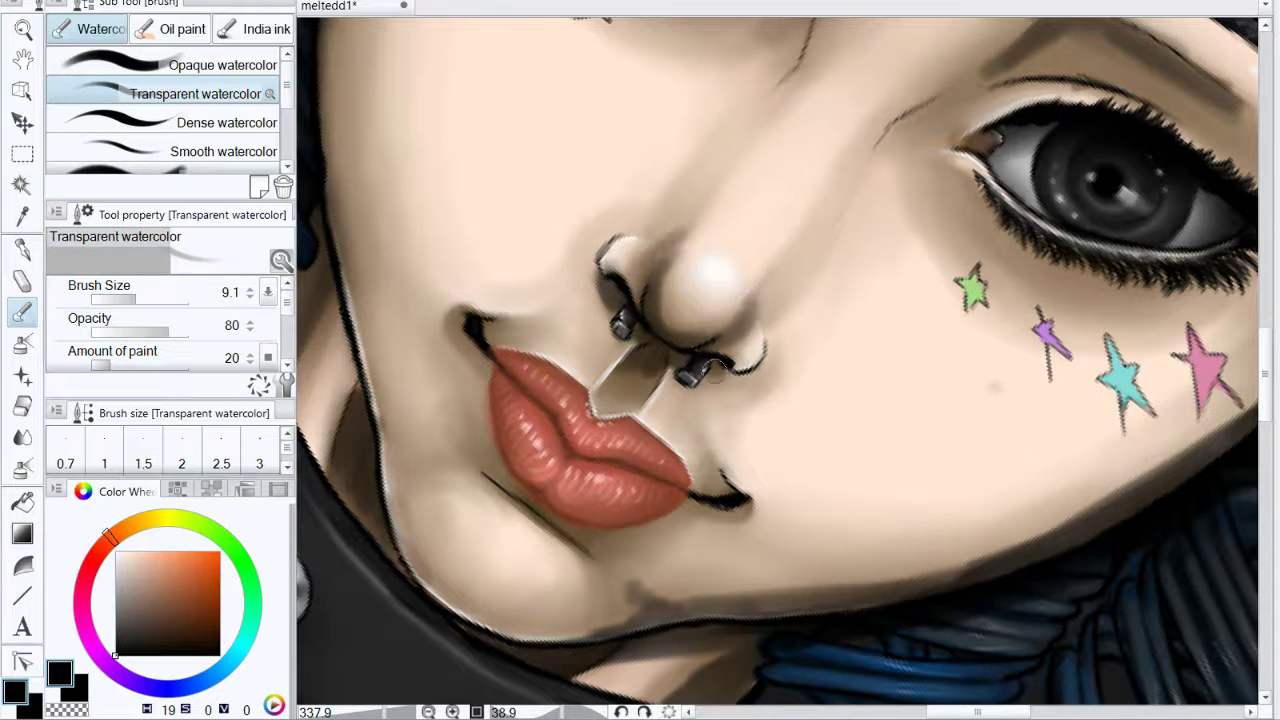
# Step: Shade the crease under the lower lip and extend the shadow across the chin to the jaw's edge
pyautogui.moveTo(470, 462); pyautogui.dragTo(590, 552)
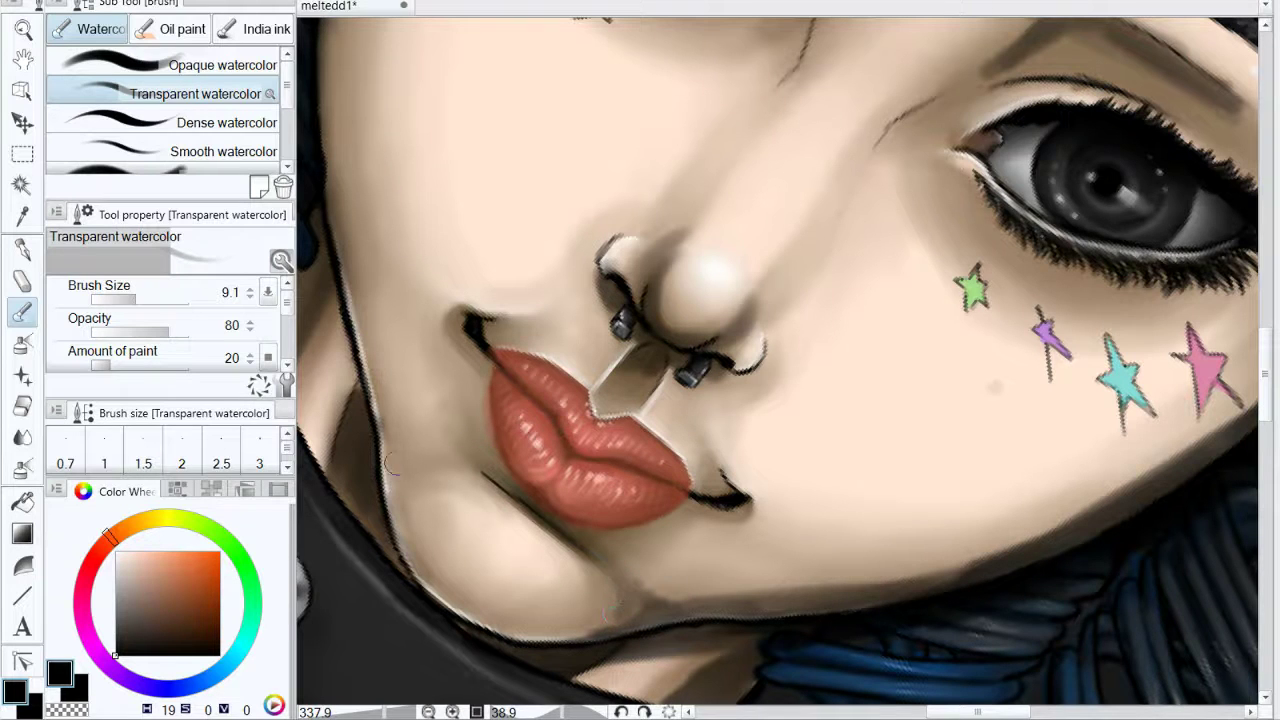
pyautogui.moveTo(392, 463); pyautogui.dragTo(492, 500)
pyautogui.hotkey('ctrl', 'z')
pyautogui.moveTo(386, 443); pyautogui.dragTo(515, 490)
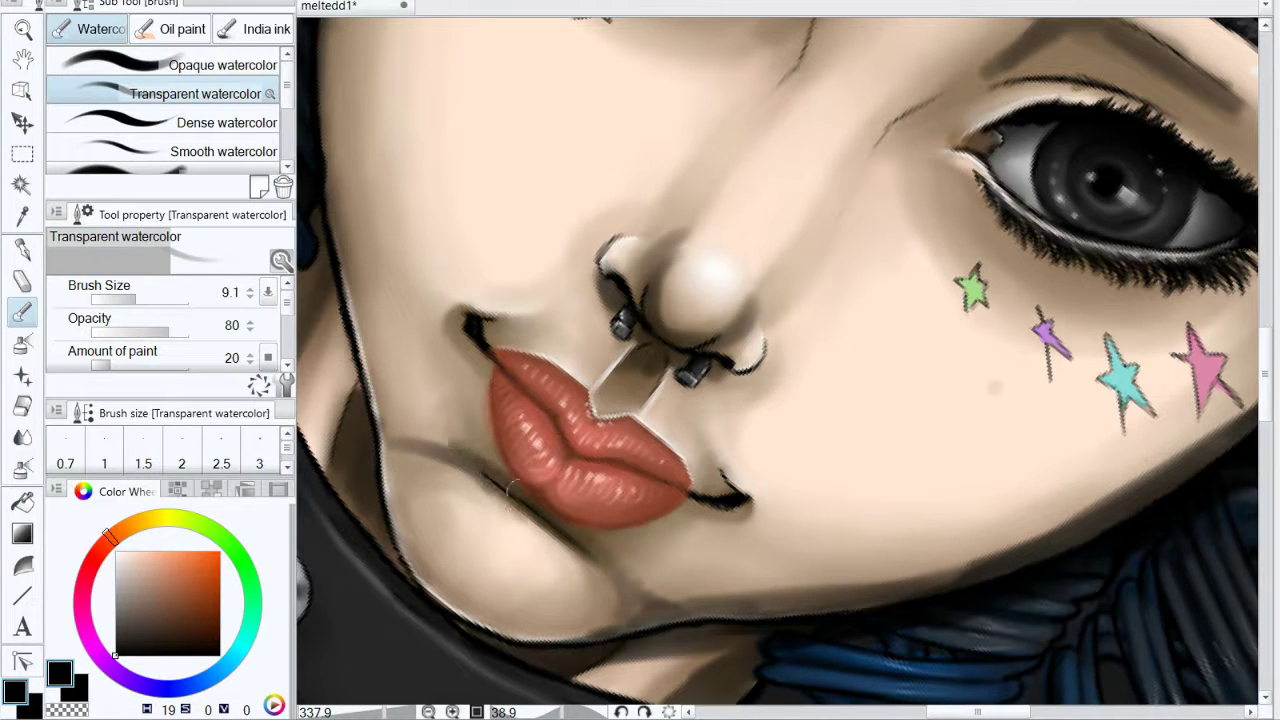
pyautogui.moveTo(398, 474)
pyautogui.mouseDown()
pyautogui.moveTo(442, 442)
pyautogui.moveTo(518, 476)
pyautogui.moveTo(370, 421)
pyautogui.moveTo(368, 378)
pyautogui.mouseUp()
pyautogui.moveTo(502, 358); pyautogui.dragTo(528, 420)
pyautogui.moveTo(430, 474)
pyautogui.mouseDown()
pyautogui.moveTo(442, 488)
pyautogui.moveTo(416, 472)
pyautogui.mouseUp()
# Step: Darken both sides of the nose bridge from the inner eye corners up to the brow creases
pyautogui.moveTo(838, 237)
pyautogui.mouseDown()
pyautogui.moveTo(871, 349)
pyautogui.moveTo(855, 424)
pyautogui.mouseUp()
pyautogui.moveTo(823, 310)
pyautogui.mouseDown()
pyautogui.moveTo(836, 272)
pyautogui.moveTo(815, 313)
pyautogui.mouseUp()
pyautogui.moveTo(924, 348)
pyautogui.mouseDown()
pyautogui.moveTo(972, 352)
pyautogui.moveTo(918, 406)
pyautogui.mouseUp()
pyautogui.moveTo(1030, 308); pyautogui.dragTo(977, 351)
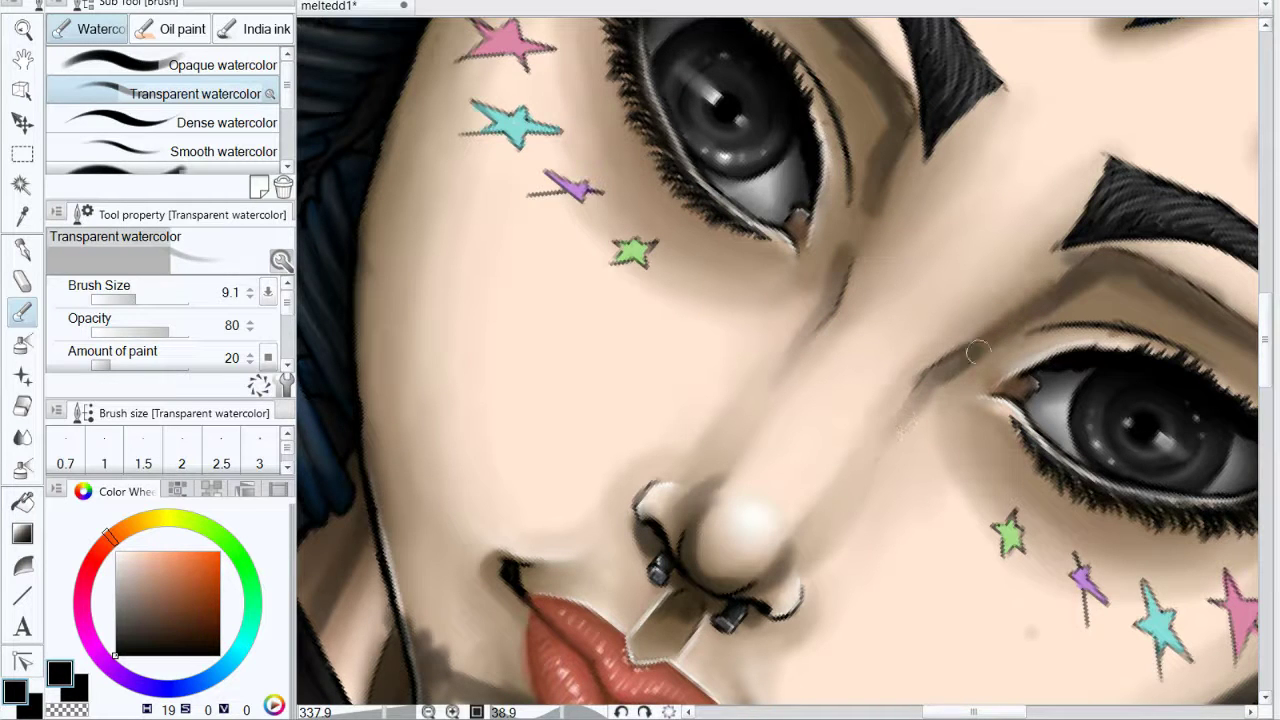
pyautogui.moveTo(845, 240)
pyautogui.mouseDown()
pyautogui.moveTo(885, 160)
pyautogui.moveTo(840, 318)
pyautogui.mouseUp()
pyautogui.scroll(2, 602, 234)
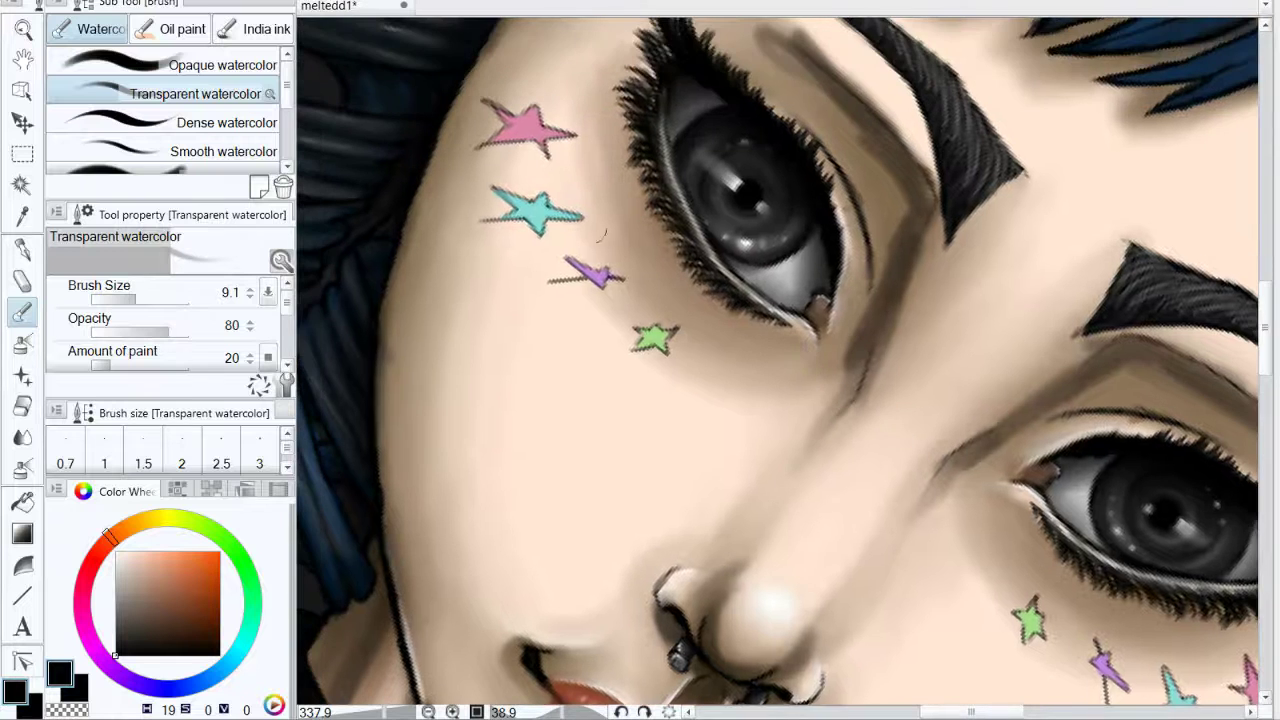
pyautogui.moveTo(611, 126)
pyautogui.mouseDown()
pyautogui.moveTo(620, 238)
pyautogui.moveTo(702, 308)
pyautogui.mouseUp()
pyautogui.moveTo(634, 262); pyautogui.dragTo(680, 308)
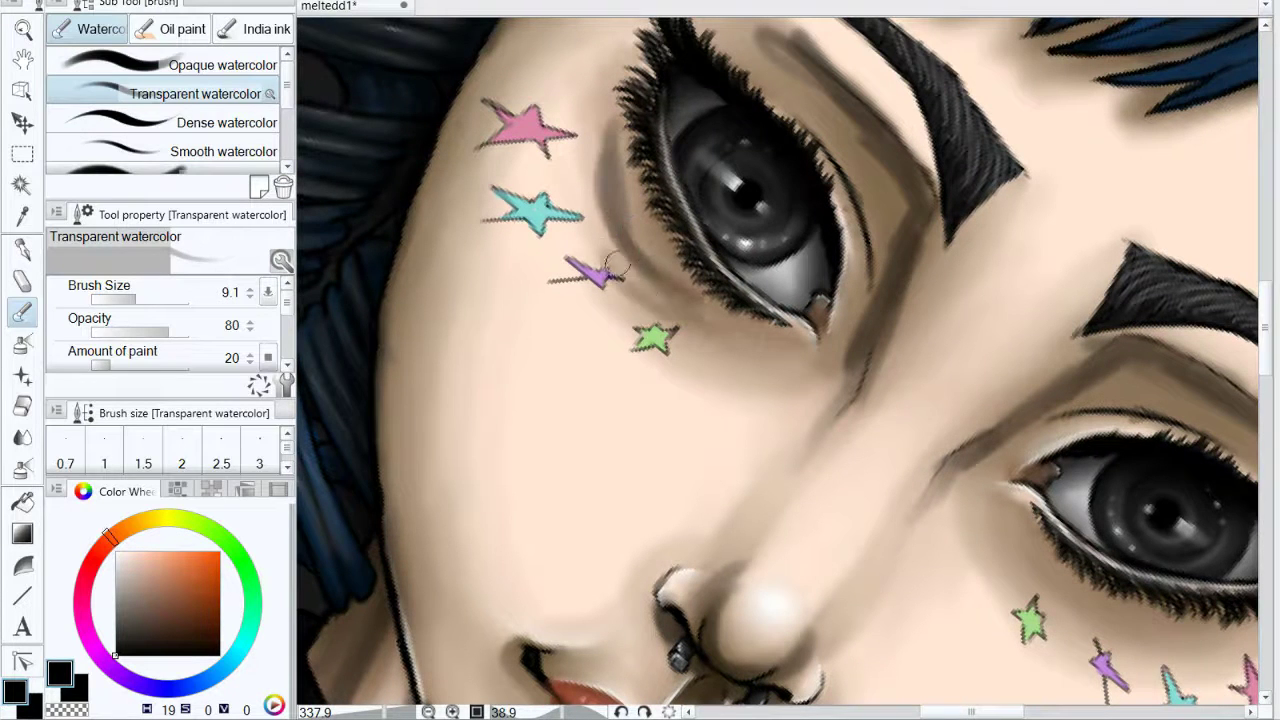
pyautogui.moveTo(608, 212); pyautogui.dragTo(648, 284)
pyautogui.hotkey('ctrl', 'z')
pyautogui.hotkey('ctrl', 'z')
# Step: Paint curved black shadows under both eyes, following the eye sockets between the lower lashes and the star marks
pyautogui.moveTo(608, 128)
pyautogui.mouseDown()
pyautogui.moveTo(623, 232)
pyautogui.moveTo(605, 120)
pyautogui.moveTo(650, 286)
pyautogui.mouseUp()
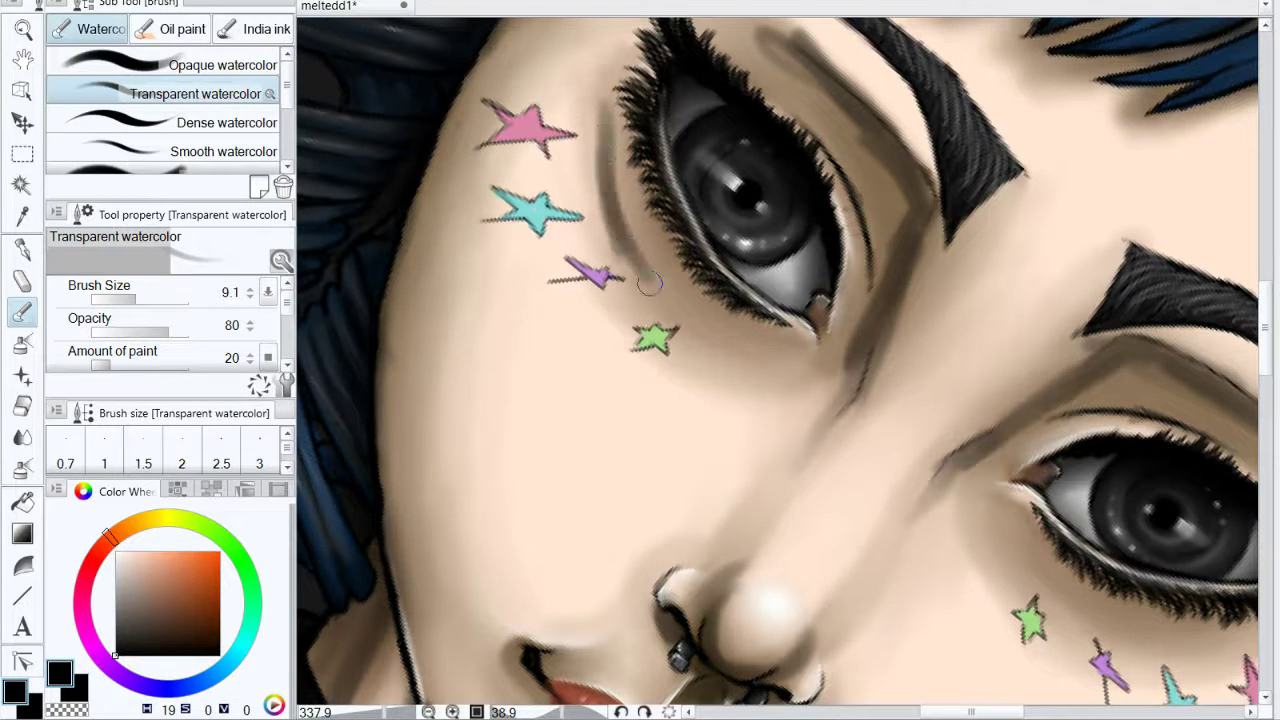
pyautogui.moveTo(607, 215); pyautogui.dragTo(722, 330)
pyautogui.moveTo(608, 240); pyautogui.dragTo(796, 361)
pyautogui.moveTo(1153, 616); pyautogui.dragTo(892, 381)
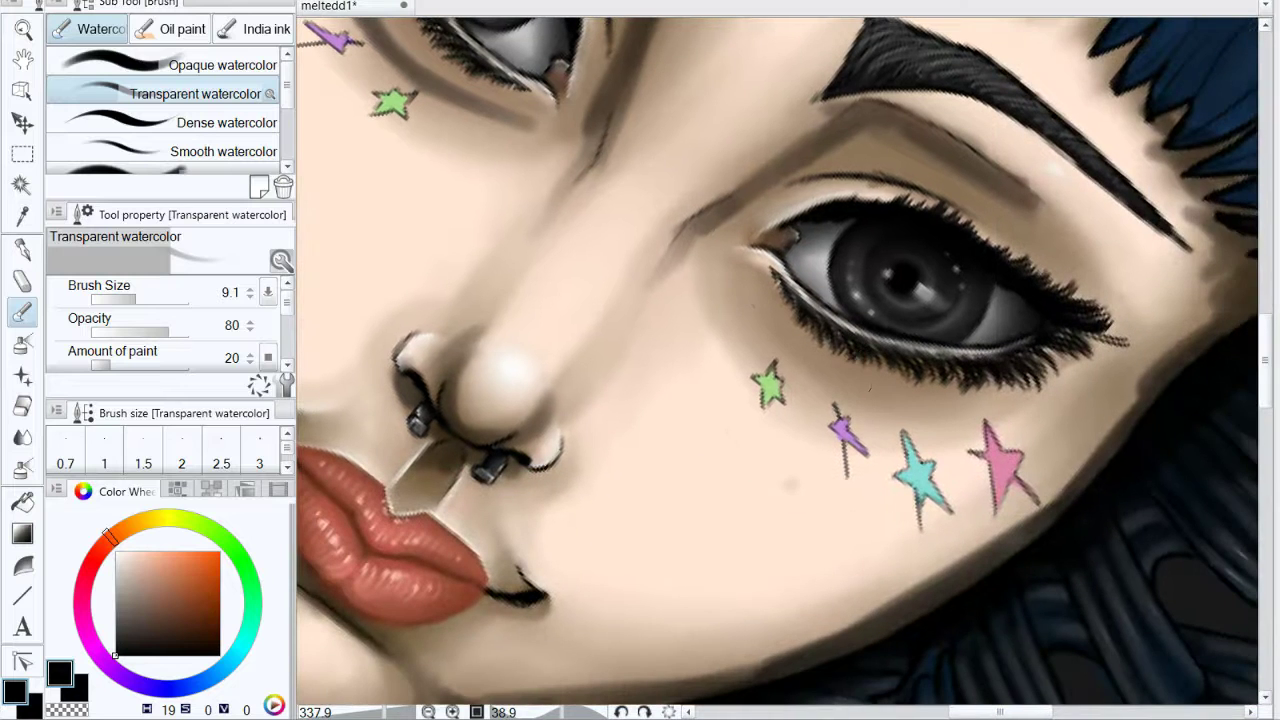
pyautogui.moveTo(760, 303)
pyautogui.mouseDown()
pyautogui.moveTo(720, 295)
pyautogui.moveTo(820, 380)
pyautogui.moveTo(886, 405)
pyautogui.moveTo(985, 405)
pyautogui.moveTo(866, 428)
pyautogui.mouseUp()
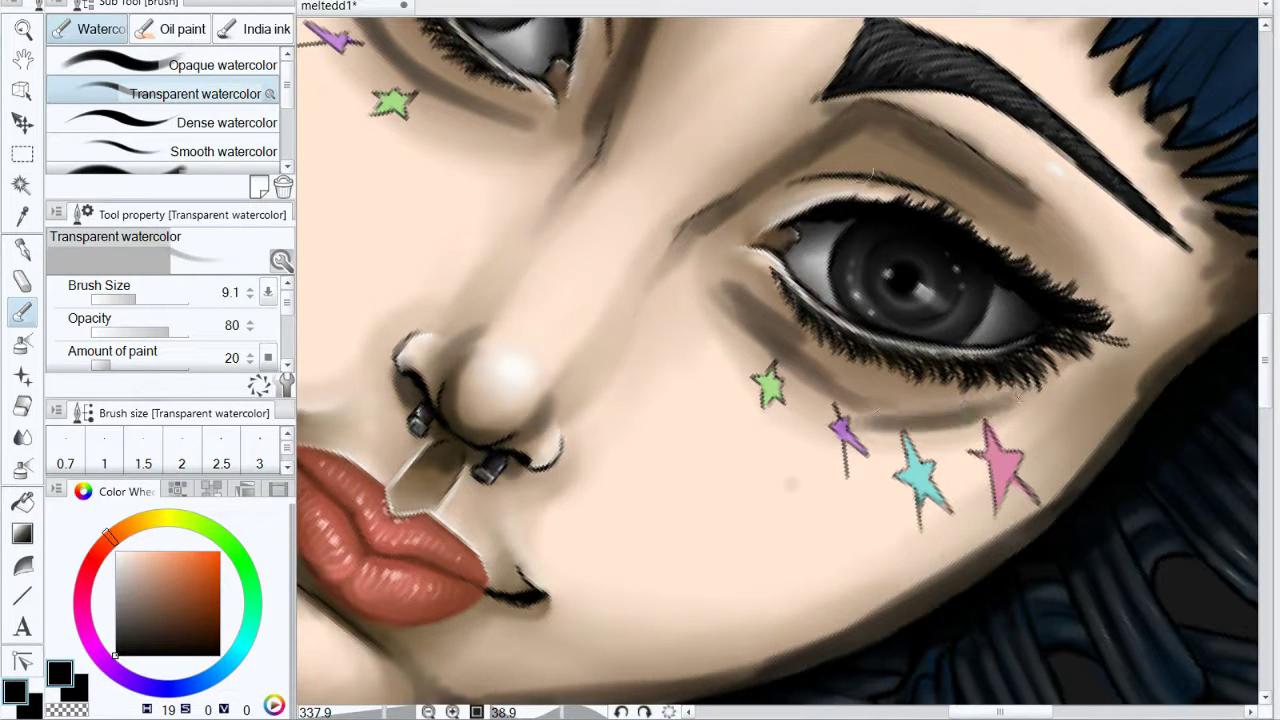
# Step: Deepen the shading on both upper eyelids between the lash lines and the brow creases
pyautogui.moveTo(820, 160)
pyautogui.mouseDown()
pyautogui.moveTo(908, 177)
pyautogui.moveTo(978, 212)
pyautogui.moveTo(1042, 272)
pyautogui.mouseUp()
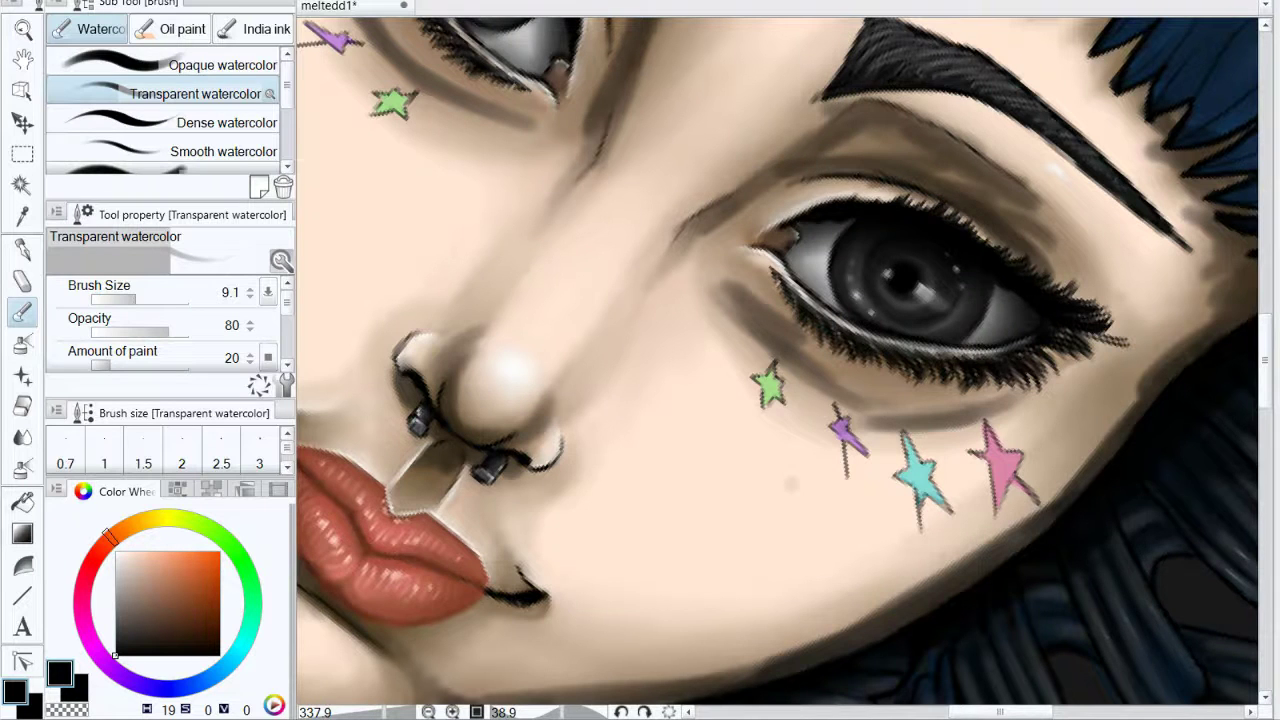
pyautogui.moveTo(940, 270); pyautogui.dragTo(982, 505)
pyautogui.moveTo(510, 45)
pyautogui.mouseDown()
pyautogui.moveTo(596, 112)
pyautogui.moveTo(577, 104)
pyautogui.moveTo(616, 148)
pyautogui.moveTo(620, 205)
pyautogui.mouseUp()
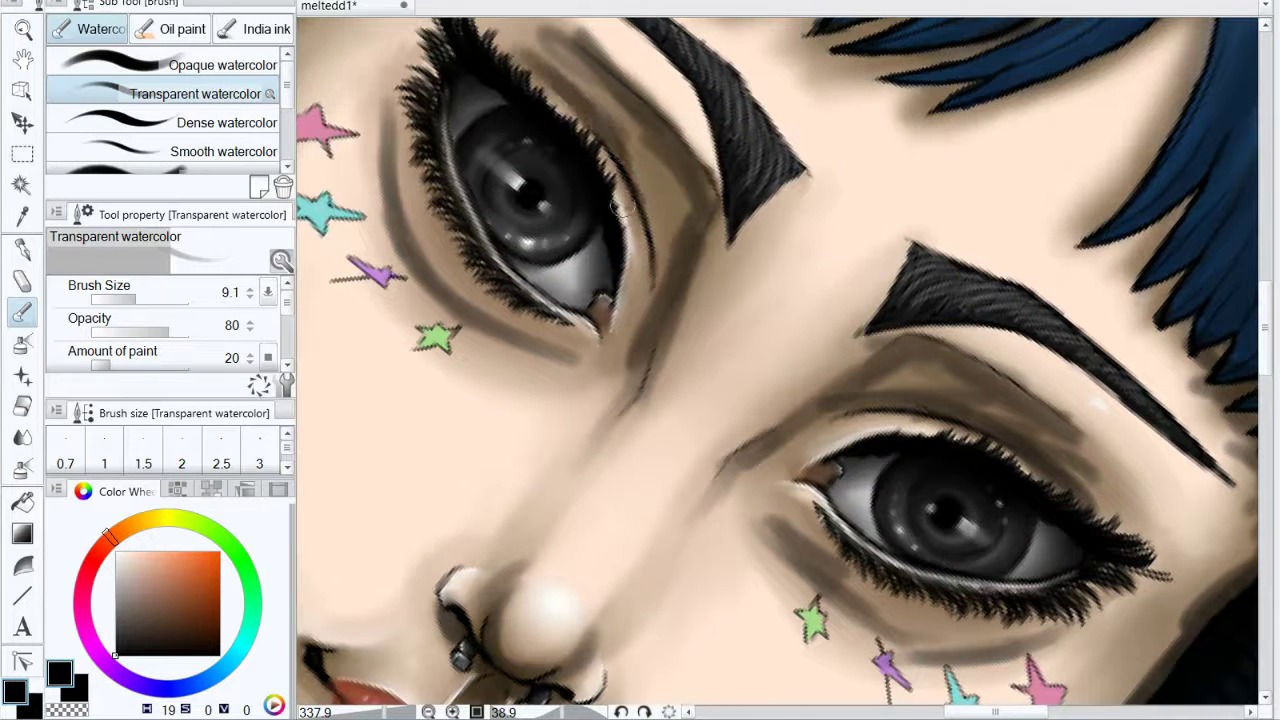
pyautogui.moveTo(533, 68)
pyautogui.mouseDown()
pyautogui.moveTo(600, 140)
pyautogui.moveTo(660, 275)
pyautogui.moveTo(640, 150)
pyautogui.moveTo(659, 275)
pyautogui.mouseUp()
# Step: Shade the top of the braid beside the bangs and the dark bun beneath the cat ear in black
pyautogui.moveTo(1000, 458); pyautogui.dragTo(954, 197)
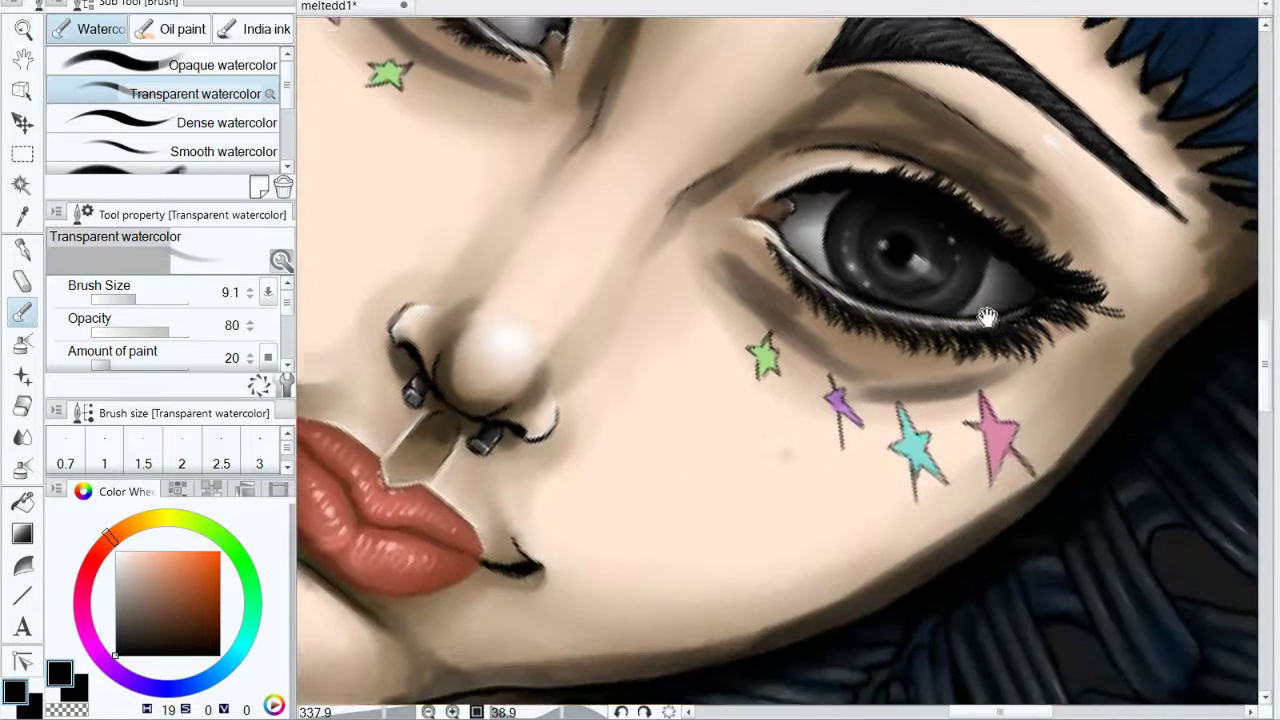
pyautogui.moveTo(984, 418)
pyautogui.mouseDown()
pyautogui.moveTo(891, 434)
pyautogui.moveTo(688, 580)
pyautogui.moveTo(490, 465)
pyautogui.mouseUp()
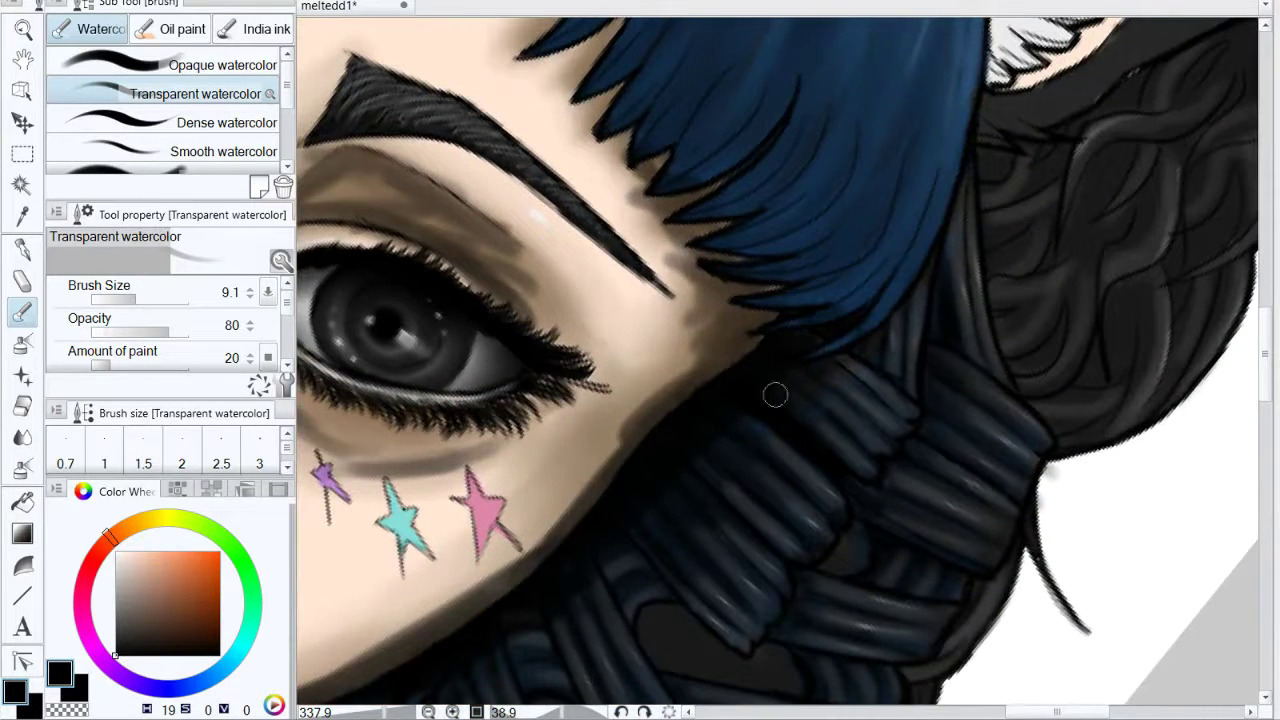
pyautogui.moveTo(775, 395)
pyautogui.mouseDown()
pyautogui.moveTo(910, 300)
pyautogui.moveTo(817, 386)
pyautogui.mouseUp()
pyautogui.moveTo(850, 240); pyautogui.dragTo(665, 414)
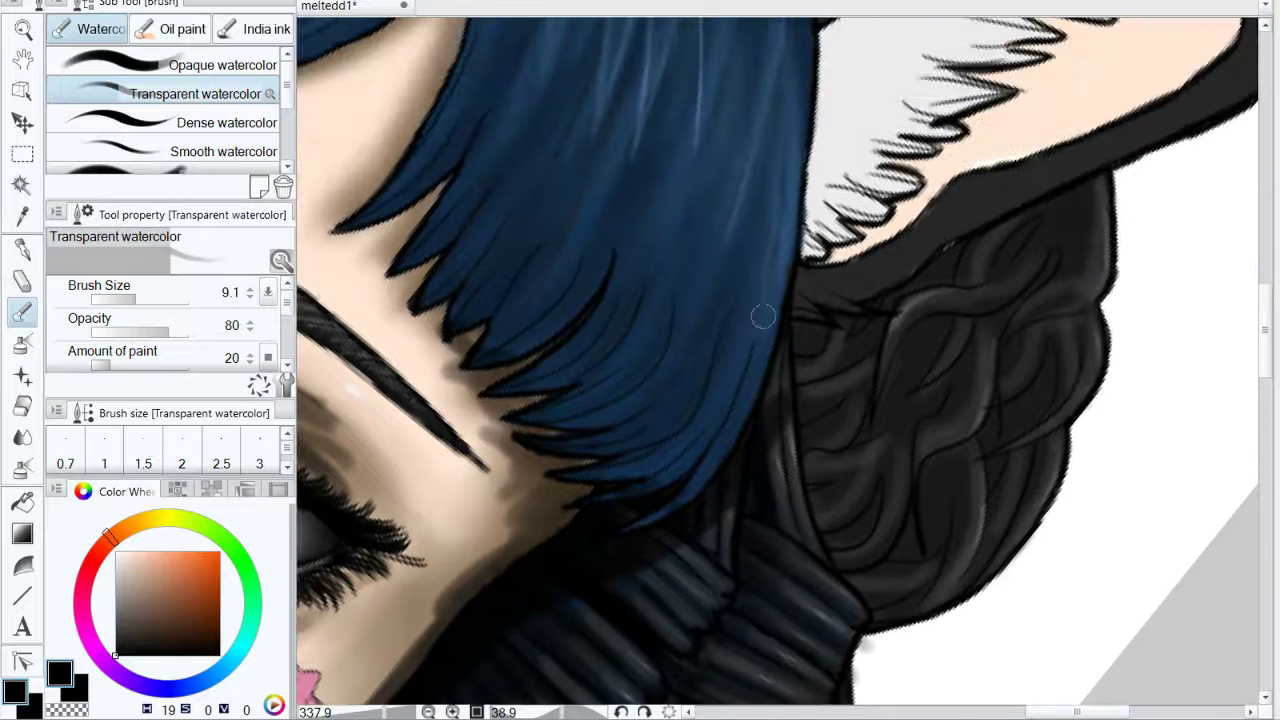
pyautogui.moveTo(798, 347)
pyautogui.mouseDown()
pyautogui.moveTo(792, 377)
pyautogui.moveTo(817, 337)
pyautogui.moveTo(928, 310)
pyautogui.moveTo(909, 288)
pyautogui.moveTo(1047, 213)
pyautogui.moveTo(960, 288)
pyautogui.mouseUp()
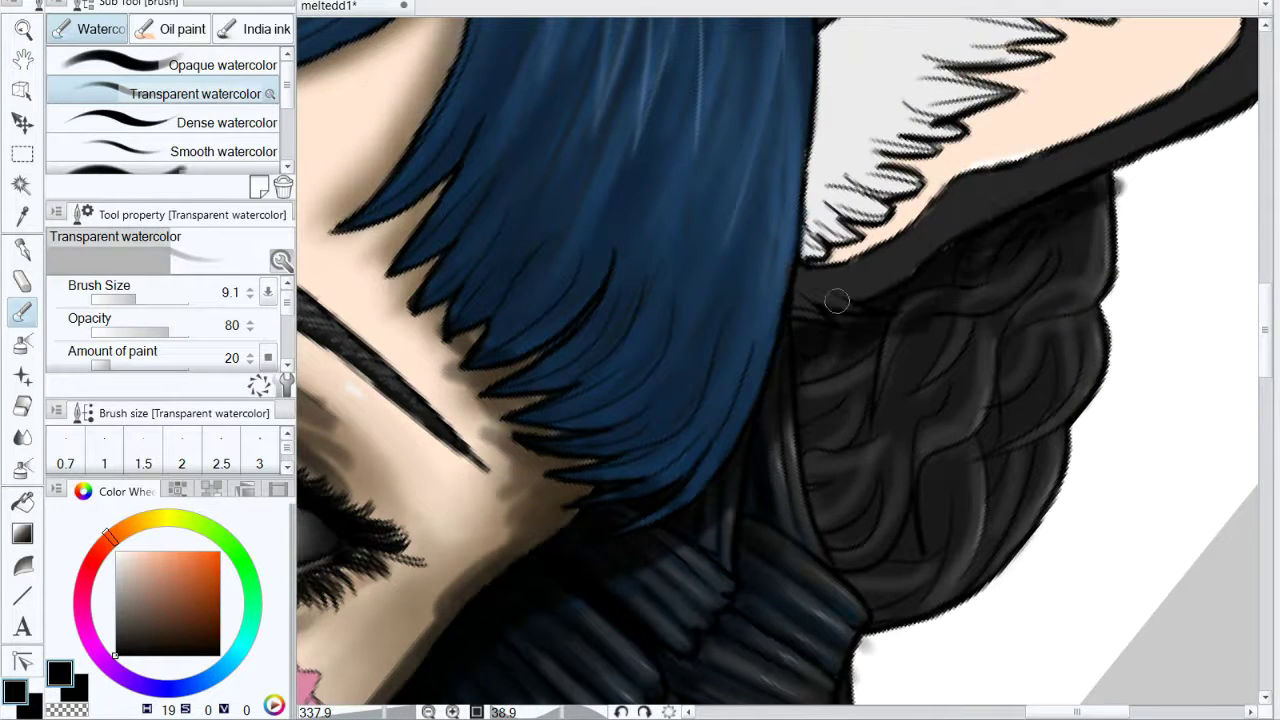
pyautogui.moveTo(837, 300); pyautogui.dragTo(1034, 363)
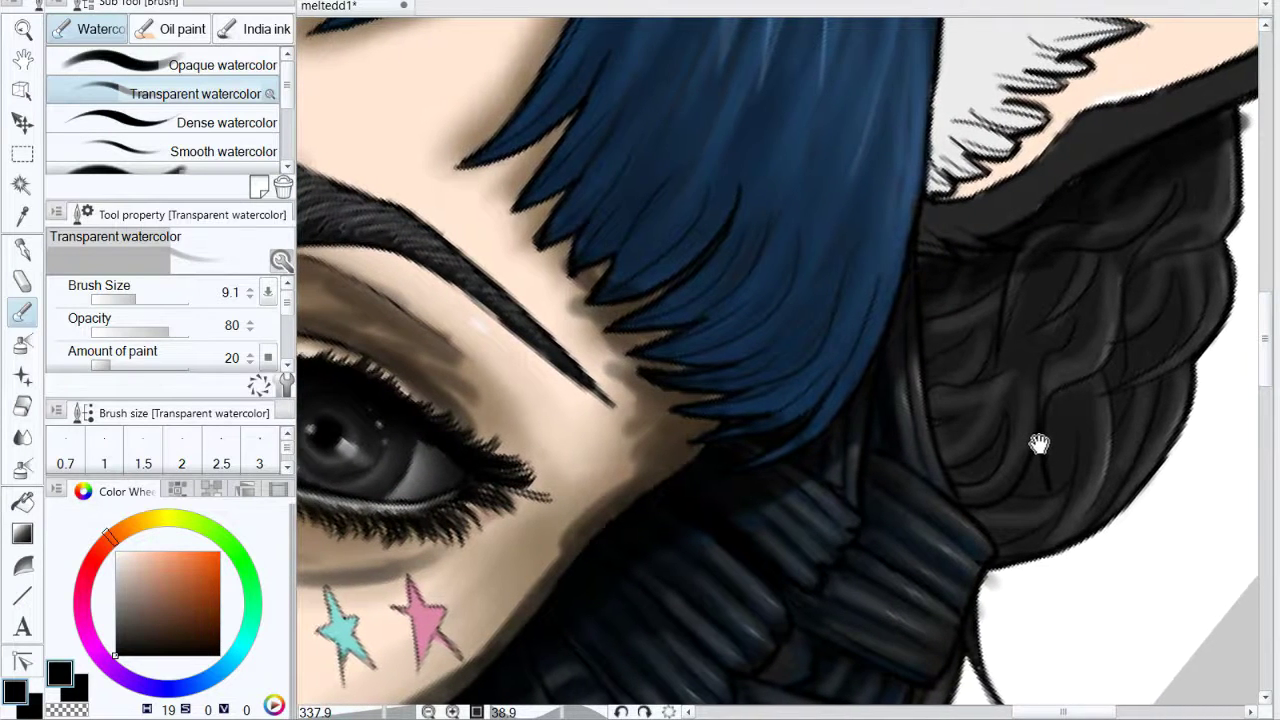
pyautogui.moveTo(1040, 443)
pyautogui.mouseDown()
pyautogui.moveTo(1080, 414)
pyautogui.moveTo(947, 456)
pyautogui.mouseUp()
pyautogui.moveTo(904, 260); pyautogui.dragTo(862, 318)
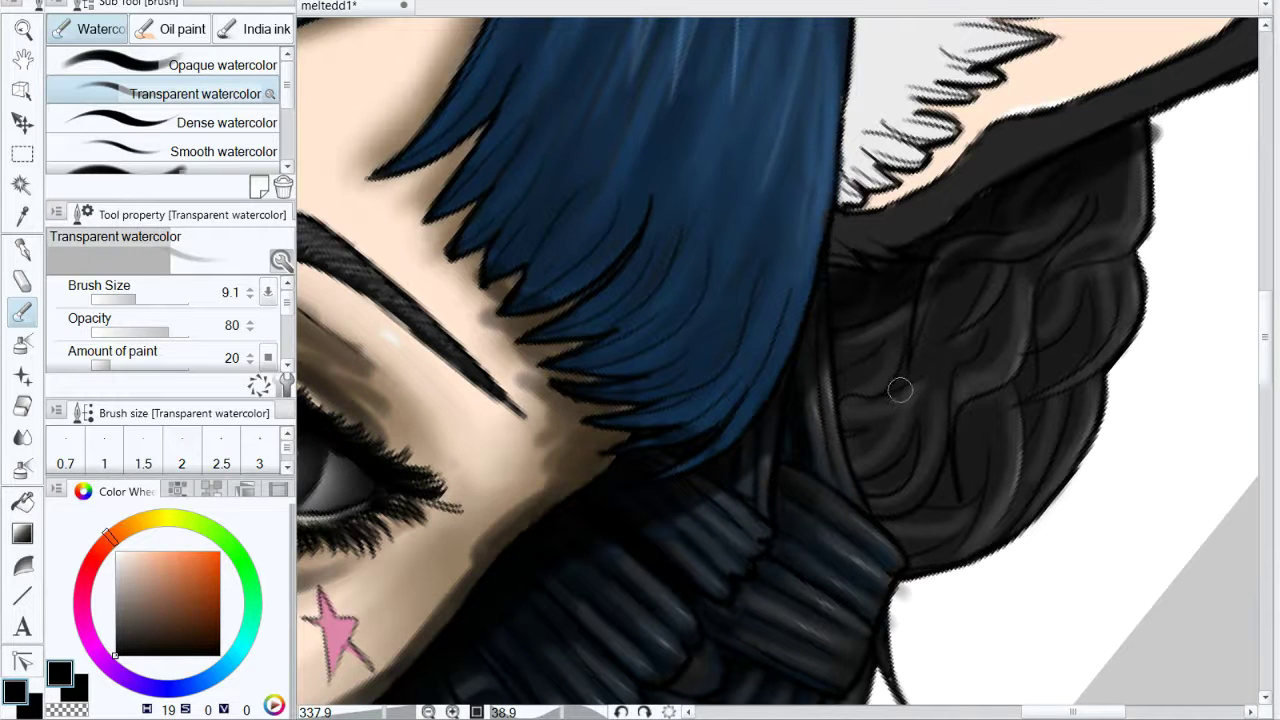
# Step: Blur the black shading on the bun under the ear and along the temple and upper cheek with the Blur tool at size 23
pyautogui.click(22, 437)
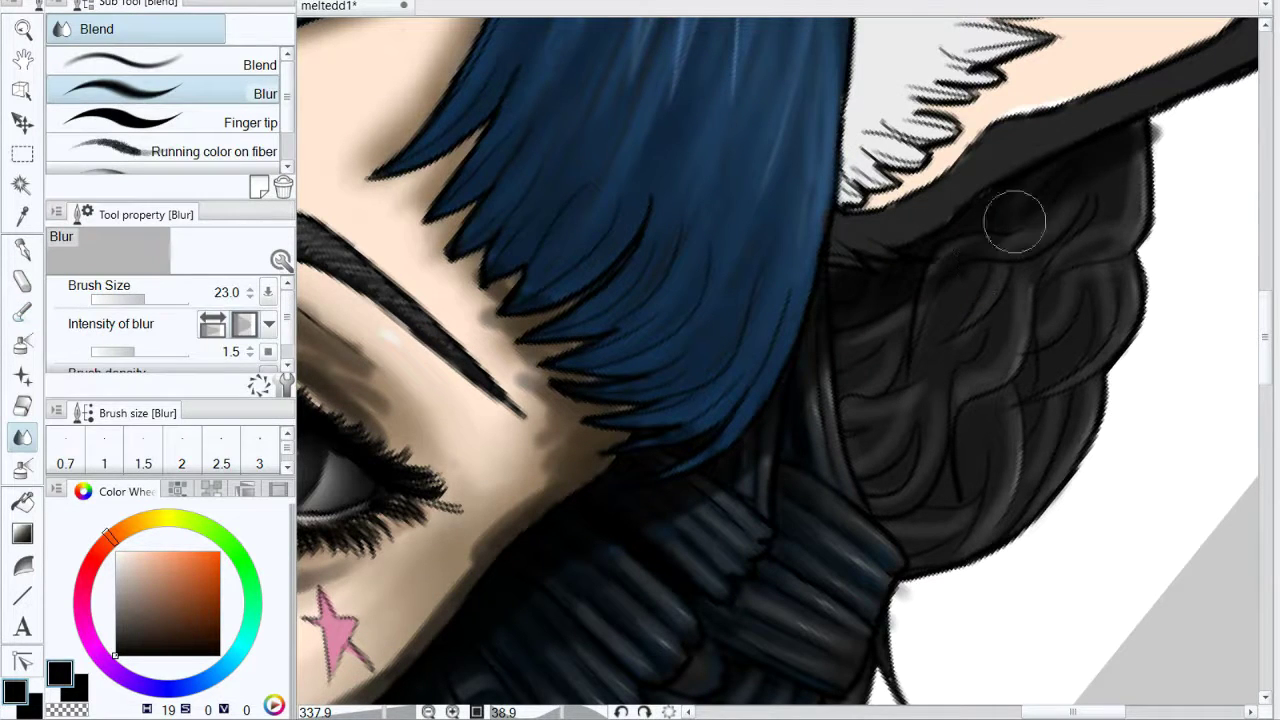
pyautogui.moveTo(1166, 131); pyautogui.dragTo(1153, 122)
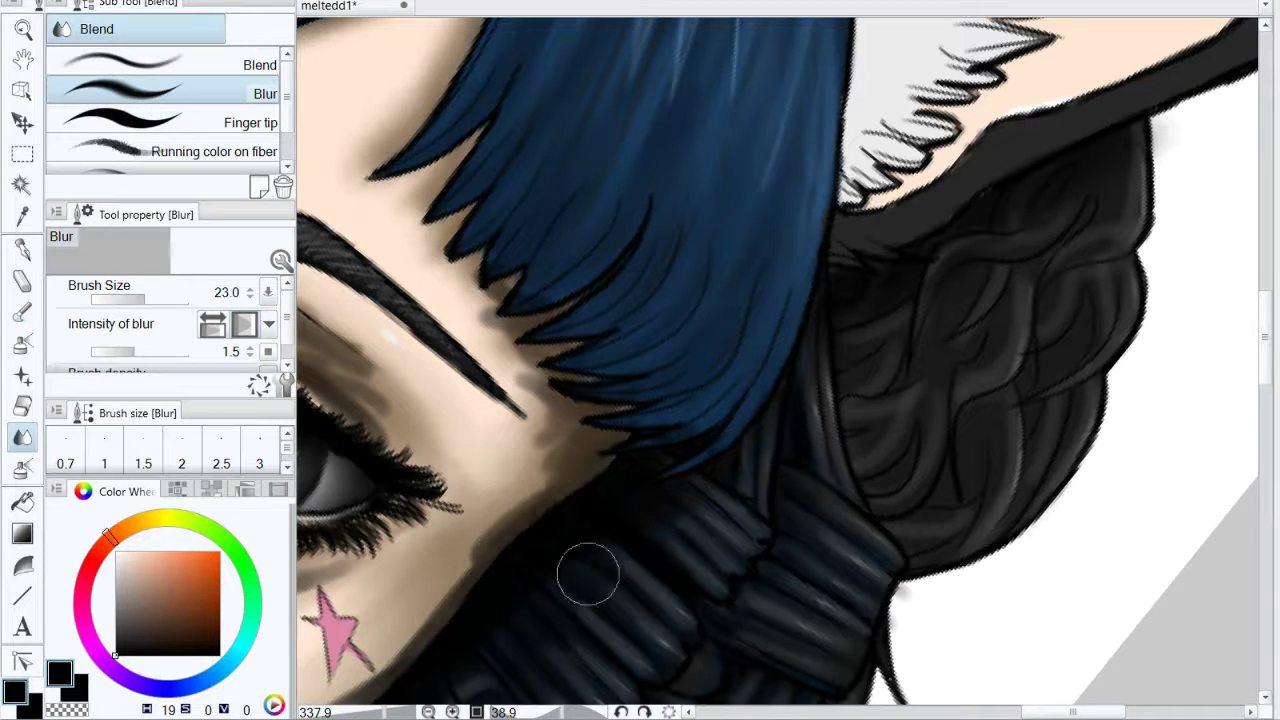
pyautogui.moveTo(835, 506); pyautogui.dragTo(1133, 243)
pyautogui.moveTo(820, 254)
pyautogui.mouseDown()
pyautogui.moveTo(746, 324)
pyautogui.moveTo(614, 465)
pyautogui.moveTo(426, 580)
pyautogui.mouseUp()
pyautogui.moveTo(925, 211); pyautogui.dragTo(838, 205)
pyautogui.moveTo(781, 33); pyautogui.dragTo(802, 254)
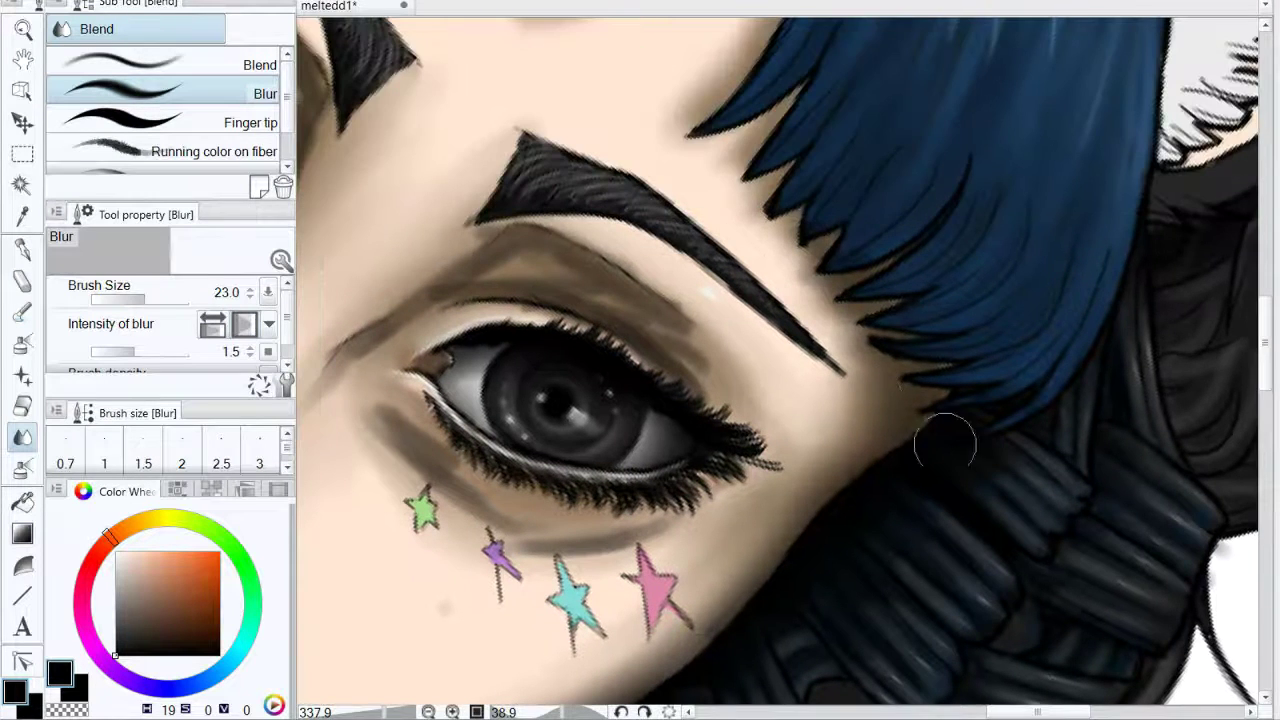
# Step: Blur the shading along the cheek and lower jaw edge beside the braid under the star marks
pyautogui.moveTo(803, 551)
pyautogui.mouseDown()
pyautogui.moveTo(937, 451)
pyautogui.moveTo(1109, 449)
pyautogui.moveTo(1131, 421)
pyautogui.mouseUp()
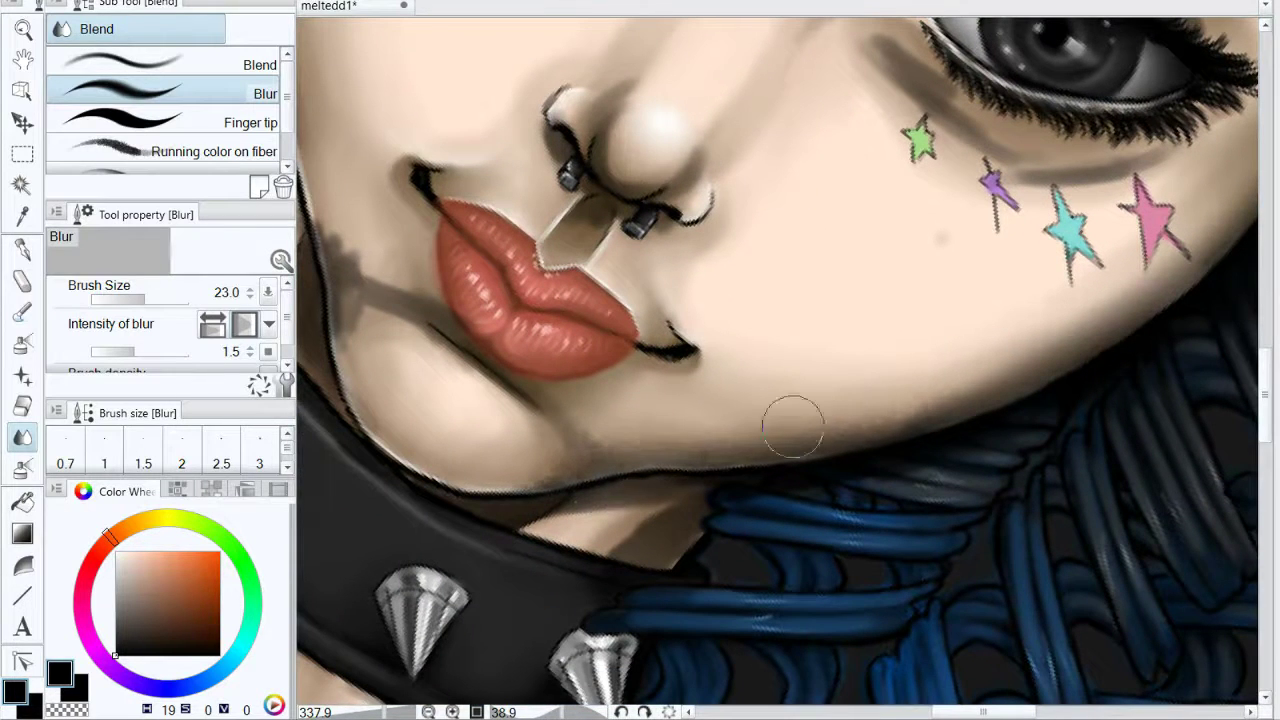
pyautogui.moveTo(561, 482)
pyautogui.mouseDown()
pyautogui.moveTo(633, 479)
pyautogui.moveTo(556, 503)
pyautogui.moveTo(610, 530)
pyautogui.moveTo(624, 558)
pyautogui.moveTo(715, 520)
pyautogui.moveTo(640, 545)
pyautogui.moveTo(686, 492)
pyautogui.mouseUp()
pyautogui.moveTo(955, 511); pyautogui.dragTo(1245, 563)
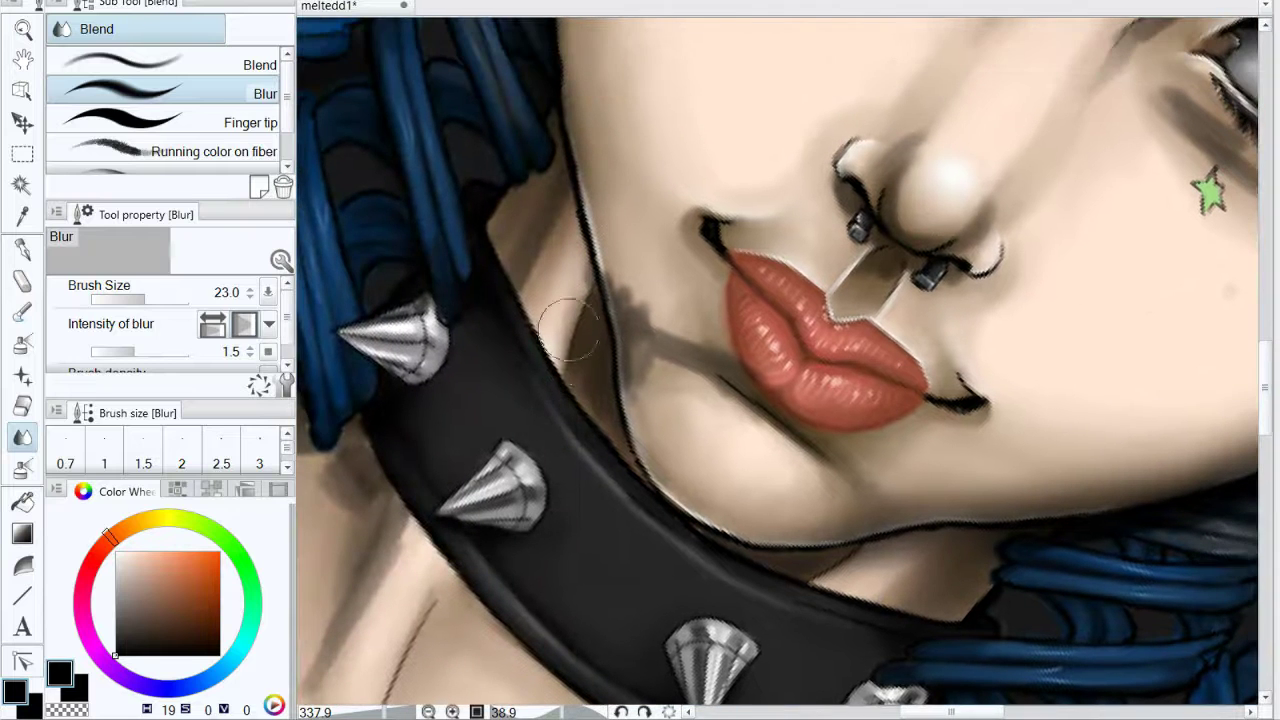
# Step: Blur the neck shadows above the spiked collar and the dark patch between the jaw edge and the lips
pyautogui.moveTo(568, 328); pyautogui.dragTo(635, 480)
pyautogui.moveTo(798, 570); pyautogui.dragTo(794, 580)
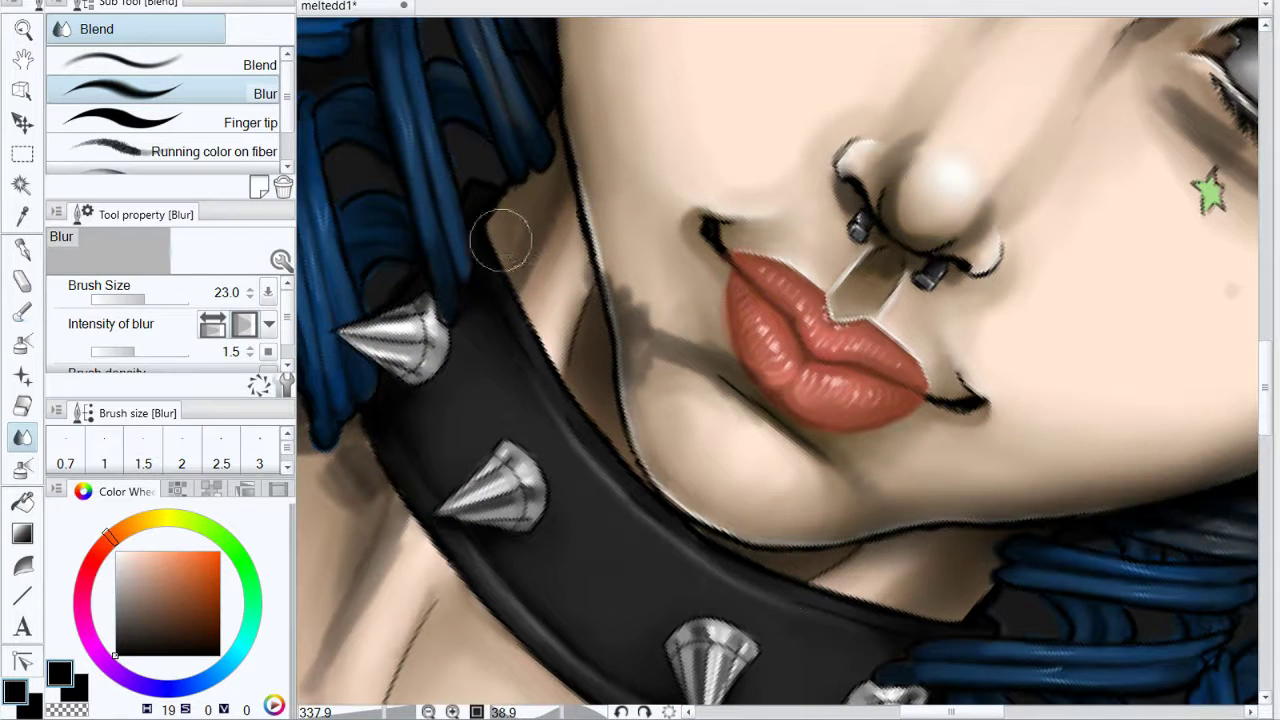
pyautogui.moveTo(503, 240); pyautogui.dragTo(512, 274)
pyautogui.moveTo(606, 276)
pyautogui.mouseDown()
pyautogui.moveTo(830, 460)
pyautogui.moveTo(850, 455)
pyautogui.mouseUp()
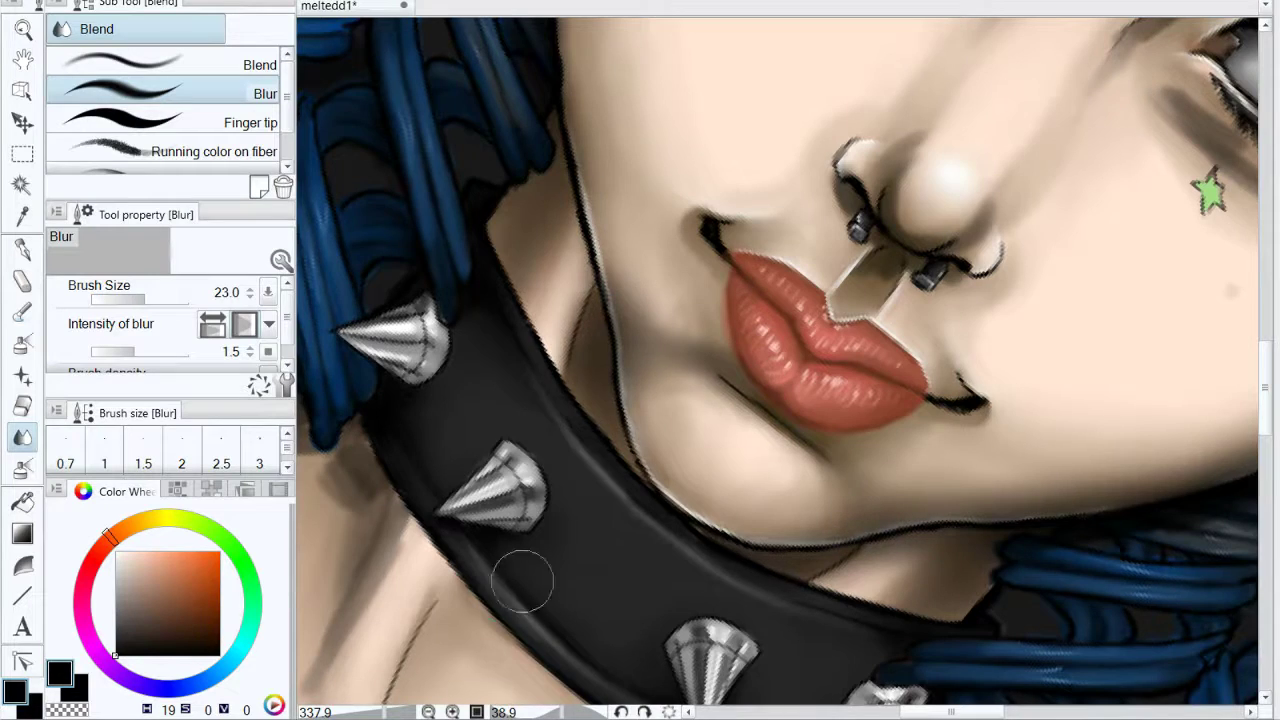
pyautogui.moveTo(808, 117)
pyautogui.mouseDown()
pyautogui.moveTo(768, 451)
pyautogui.moveTo(653, 372)
pyautogui.moveTo(633, 150)
pyautogui.mouseUp()
pyautogui.moveTo(680, 403); pyautogui.dragTo(650, 548)
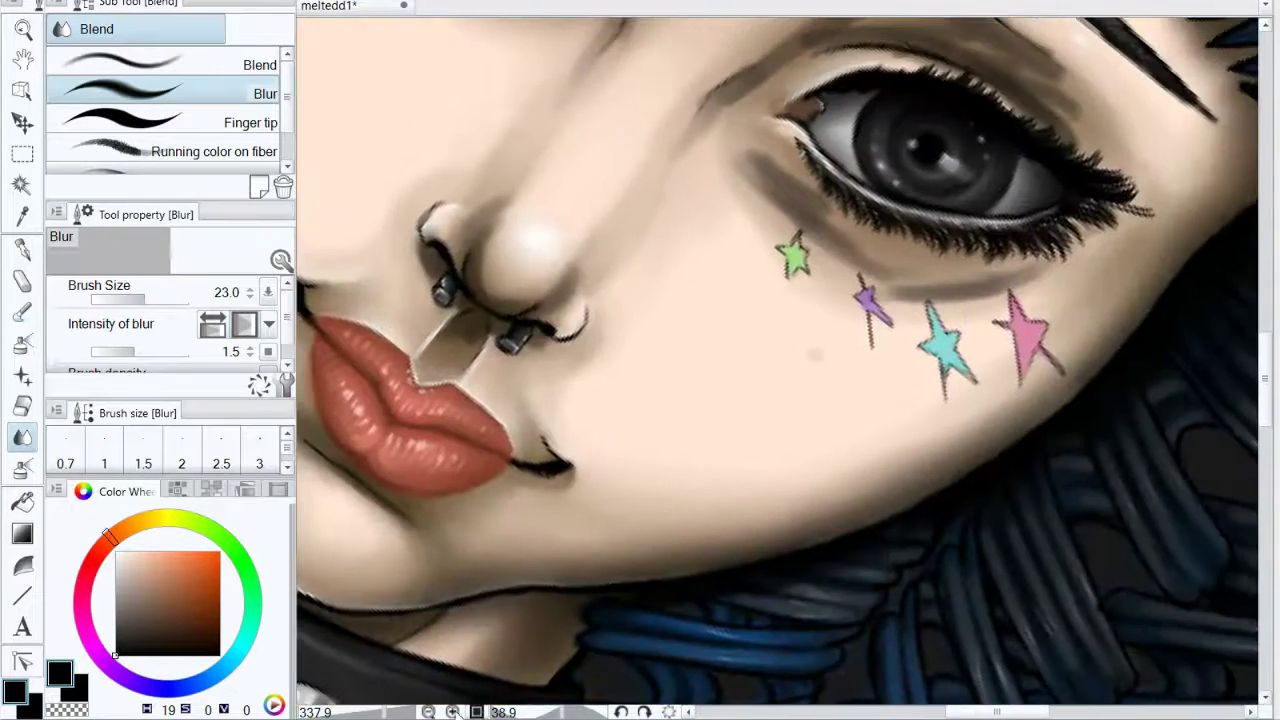
# Step: Blur the black shadows on the neck and collarbones below the spiked collar and under the braid ends
pyautogui.moveTo(386, 713)
pyautogui.mouseDown()
pyautogui.moveTo(364, 713)
pyautogui.moveTo(388, 713)
pyautogui.mouseUp()
pyautogui.moveTo(460, 658); pyautogui.dragTo(917, 349)
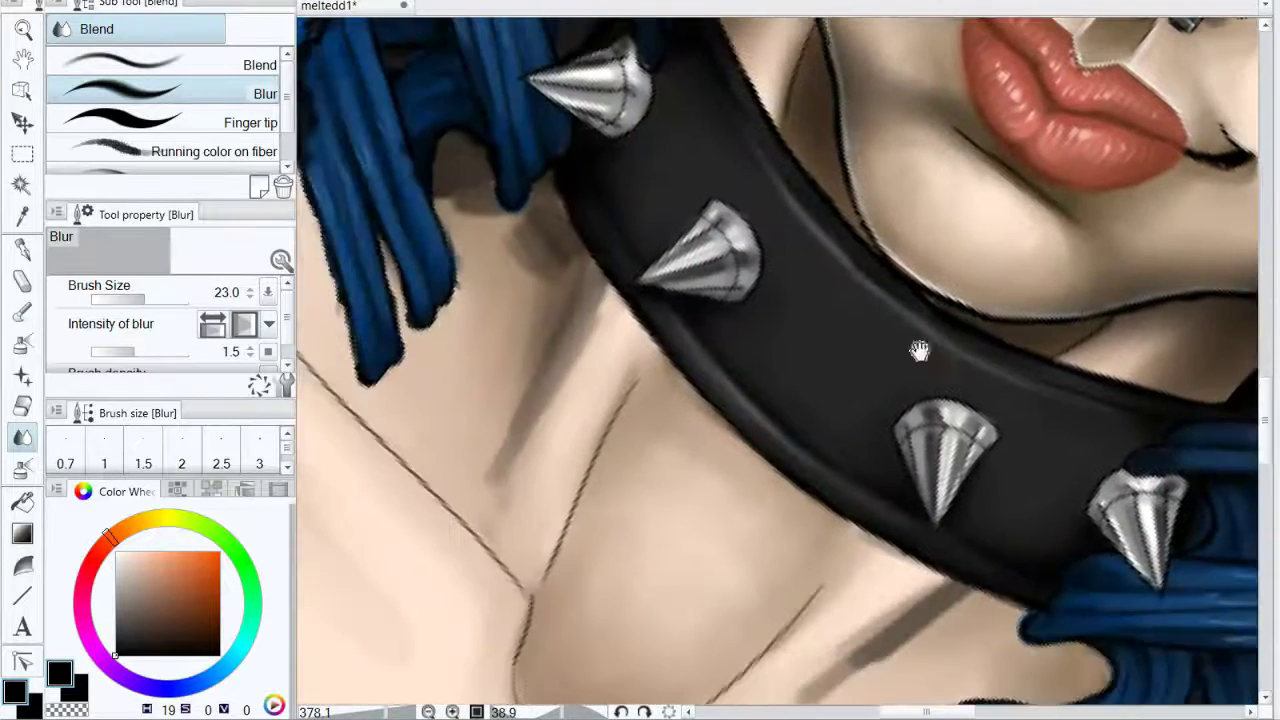
pyautogui.moveTo(590, 298)
pyautogui.mouseDown()
pyautogui.moveTo(543, 383)
pyautogui.moveTo(487, 311)
pyautogui.moveTo(500, 184)
pyautogui.moveTo(456, 178)
pyautogui.mouseUp()
pyautogui.moveTo(358, 213); pyautogui.dragTo(763, 203)
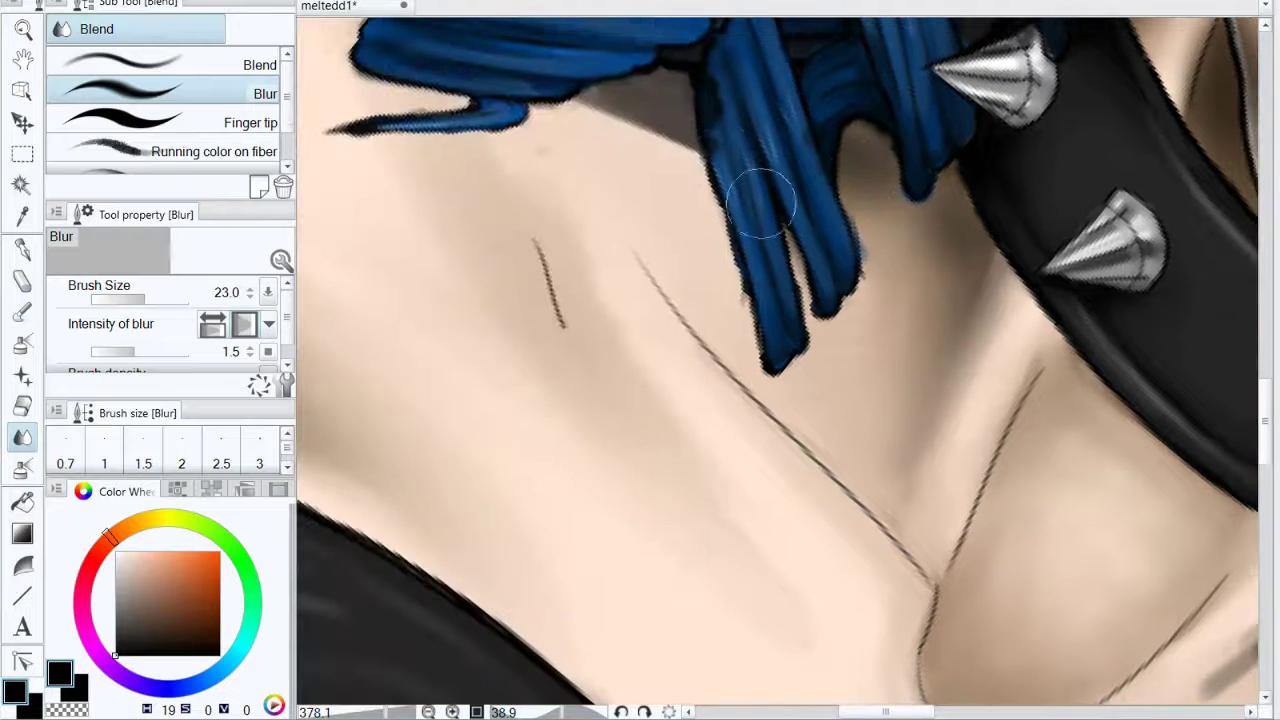
pyautogui.moveTo(690, 128)
pyautogui.mouseDown()
pyautogui.moveTo(650, 112)
pyautogui.moveTo(725, 118)
pyautogui.moveTo(626, 100)
pyautogui.mouseUp()
pyautogui.moveTo(915, 448); pyautogui.dragTo(869, 591)
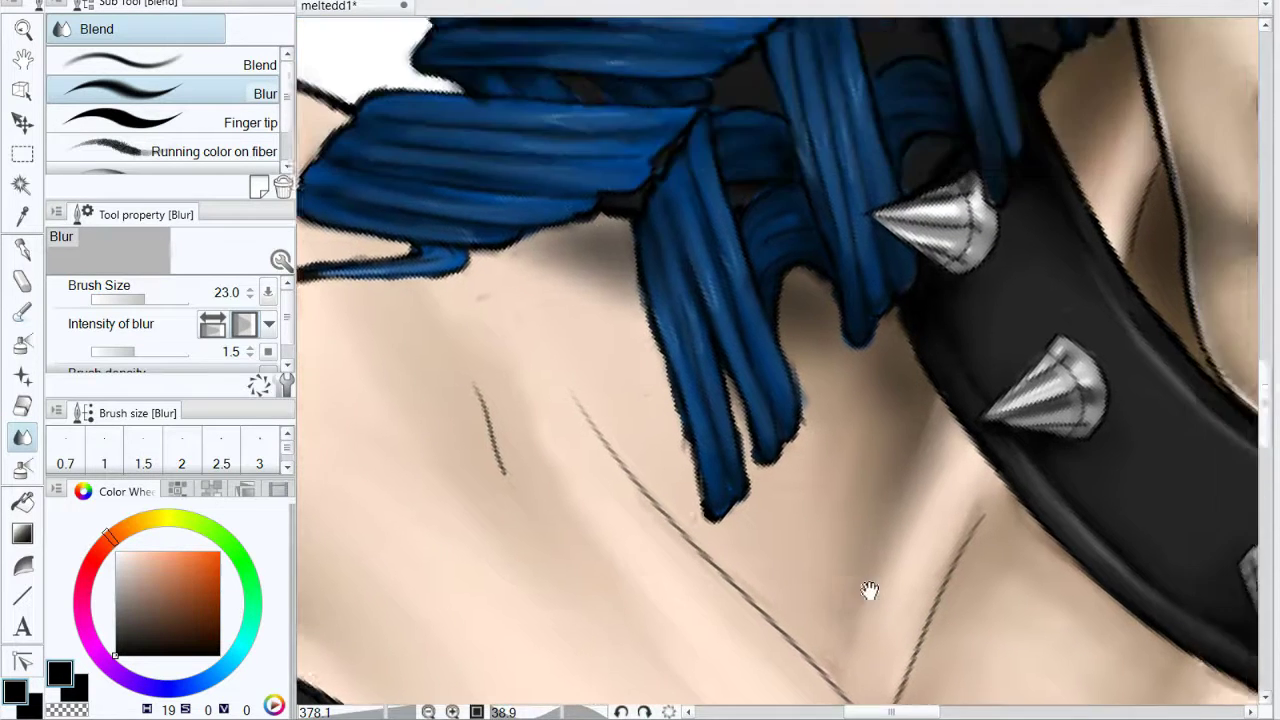
pyautogui.moveTo(990, 686)
pyautogui.mouseDown()
pyautogui.moveTo(854, 497)
pyautogui.moveTo(773, 351)
pyautogui.mouseUp()
pyautogui.moveTo(957, 473)
pyautogui.mouseDown()
pyautogui.moveTo(1061, 404)
pyautogui.moveTo(991, 423)
pyautogui.moveTo(1080, 425)
pyautogui.mouseUp()
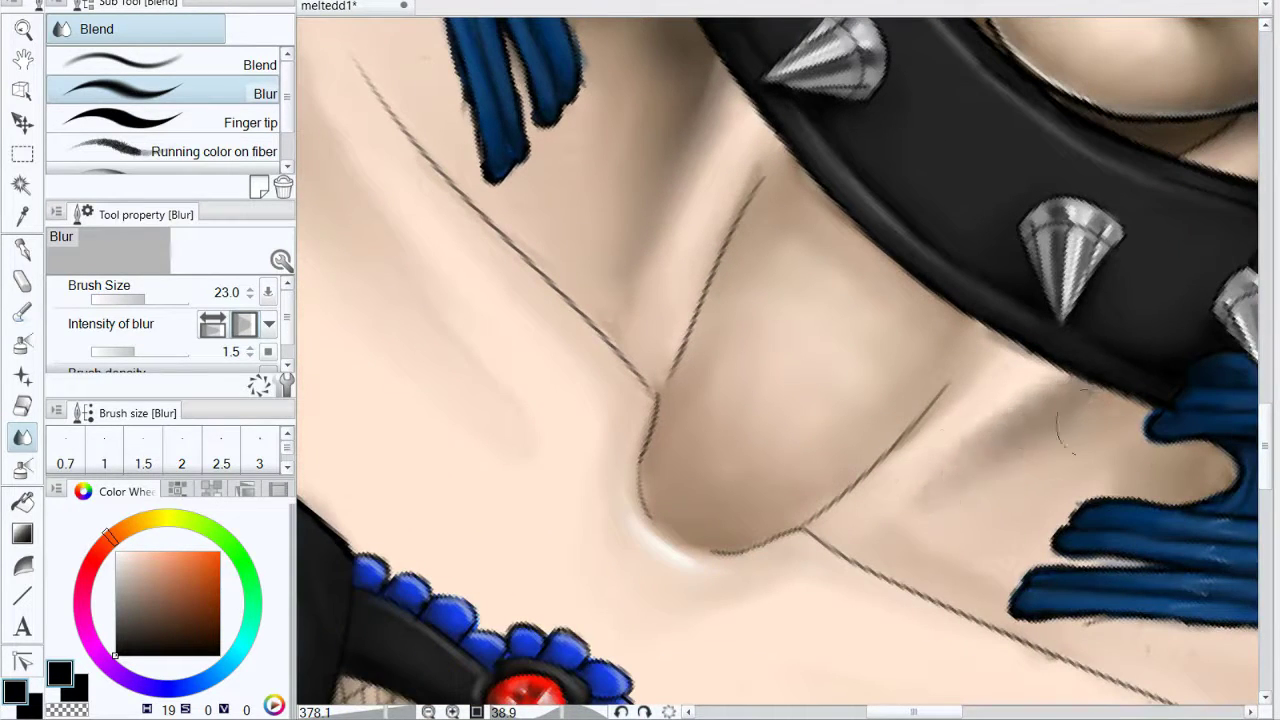
pyautogui.click(477, 712)
pyautogui.moveTo(661, 594); pyautogui.dragTo(590, 621)
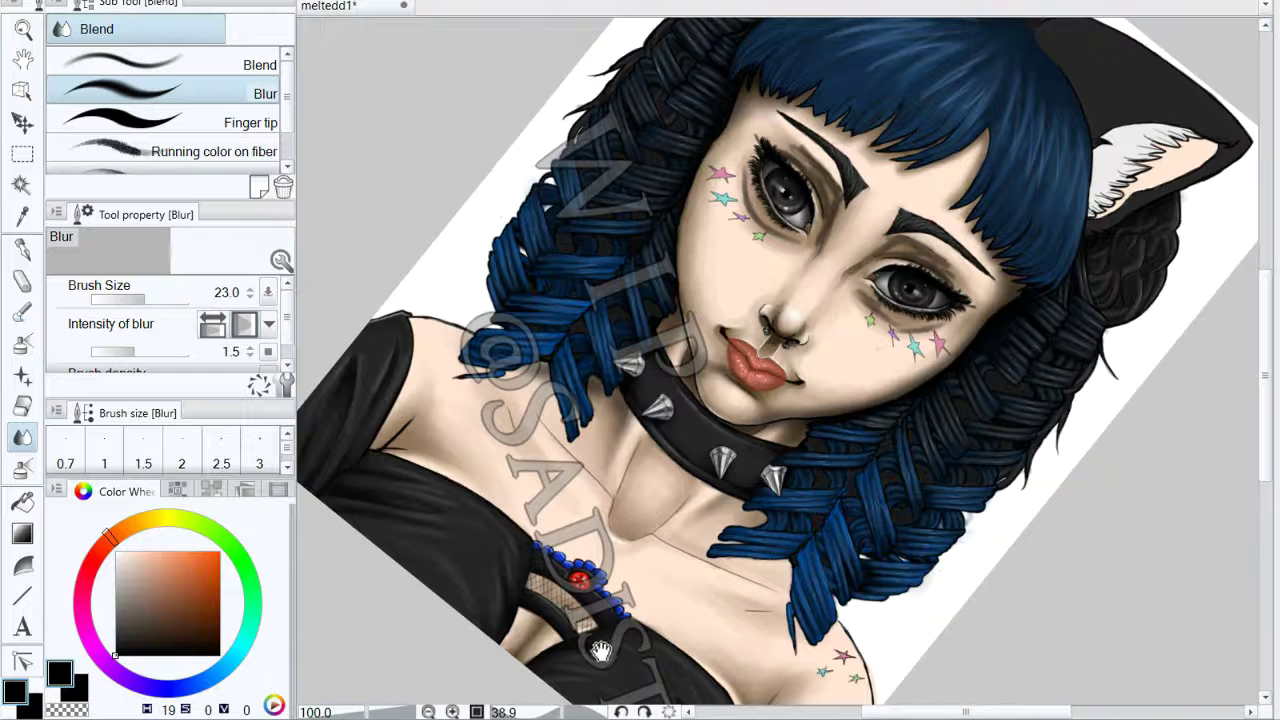
pyautogui.moveTo(617, 620); pyautogui.dragTo(608, 636)
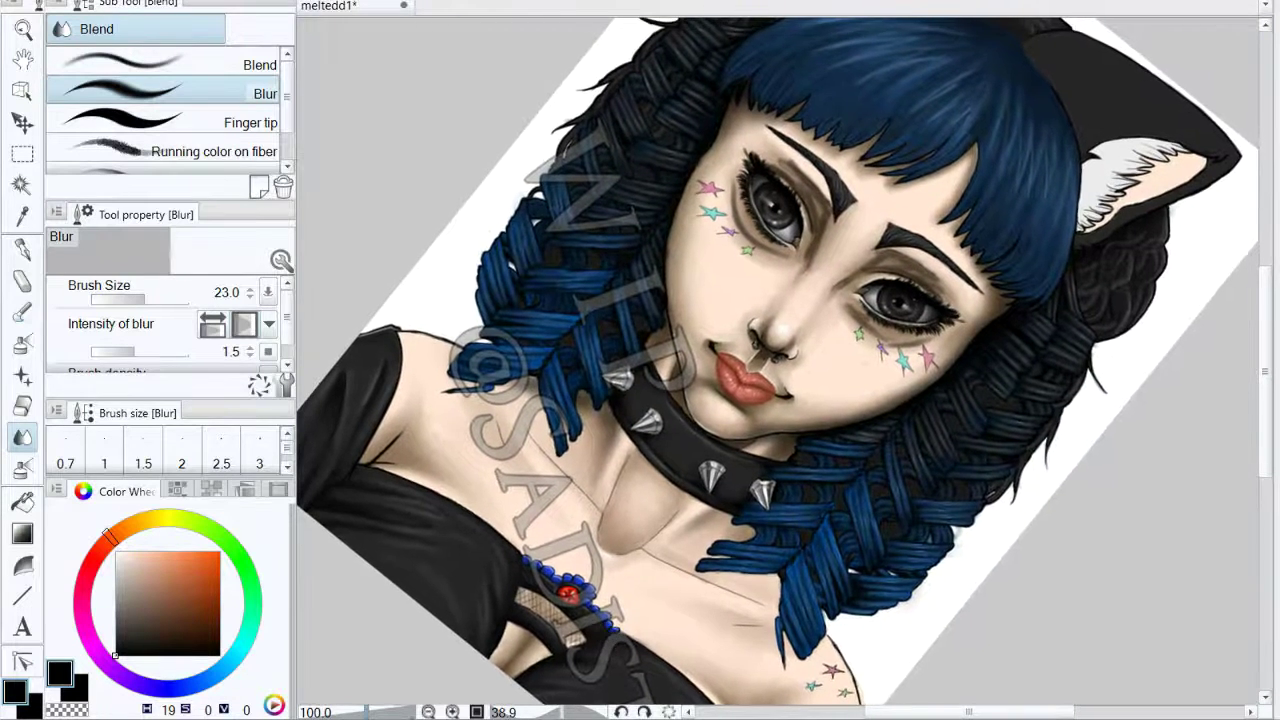
# Step: Paint black shading along the face edge from jaw to temple beside the other braid with Transparent watercolor at size 9.1
pyautogui.click(384, 712)
pyautogui.moveTo(384, 712); pyautogui.dragTo(387, 712)
pyautogui.moveTo(904, 347); pyautogui.dragTo(925, 400)
pyautogui.click(22, 311)
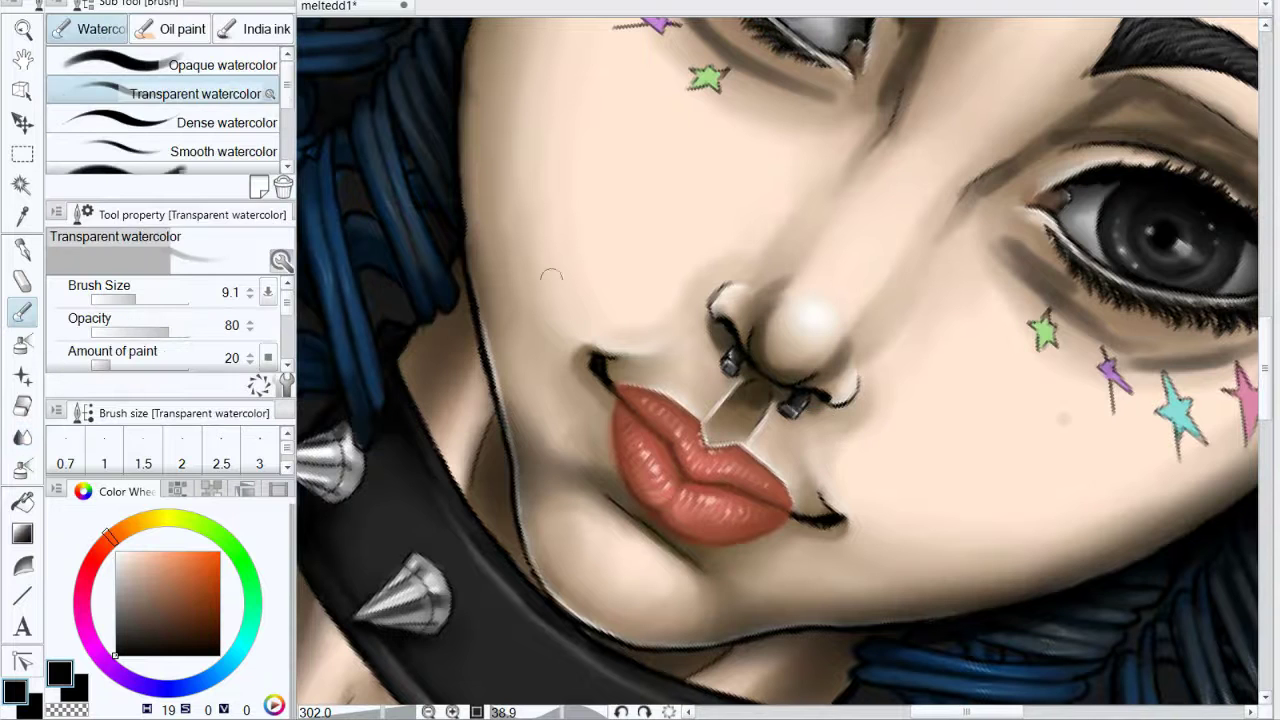
pyautogui.moveTo(501, 411)
pyautogui.mouseDown()
pyautogui.moveTo(488, 320)
pyautogui.moveTo(512, 455)
pyautogui.moveTo(484, 275)
pyautogui.moveTo(460, 260)
pyautogui.mouseUp()
pyautogui.moveTo(485, 342); pyautogui.dragTo(474, 212)
pyautogui.moveTo(549, 286); pyautogui.dragTo(504, 458)
pyautogui.moveTo(430, 400)
pyautogui.mouseDown()
pyautogui.moveTo(427, 212)
pyautogui.moveTo(457, 126)
pyautogui.moveTo(421, 362)
pyautogui.mouseUp()
pyautogui.moveTo(430, 246)
pyautogui.mouseDown()
pyautogui.moveTo(394, 346)
pyautogui.moveTo(474, 174)
pyautogui.mouseUp()
pyautogui.moveTo(408, 335)
pyautogui.mouseDown()
pyautogui.moveTo(434, 233)
pyautogui.moveTo(524, 113)
pyautogui.mouseUp()
pyautogui.moveTo(575, 172)
pyautogui.mouseDown()
pyautogui.moveTo(508, 329)
pyautogui.moveTo(607, 144)
pyautogui.mouseUp()
# Step: Soften the new shading along the cheek and jaw edge with the Blur tool at size 23
pyautogui.press('j')
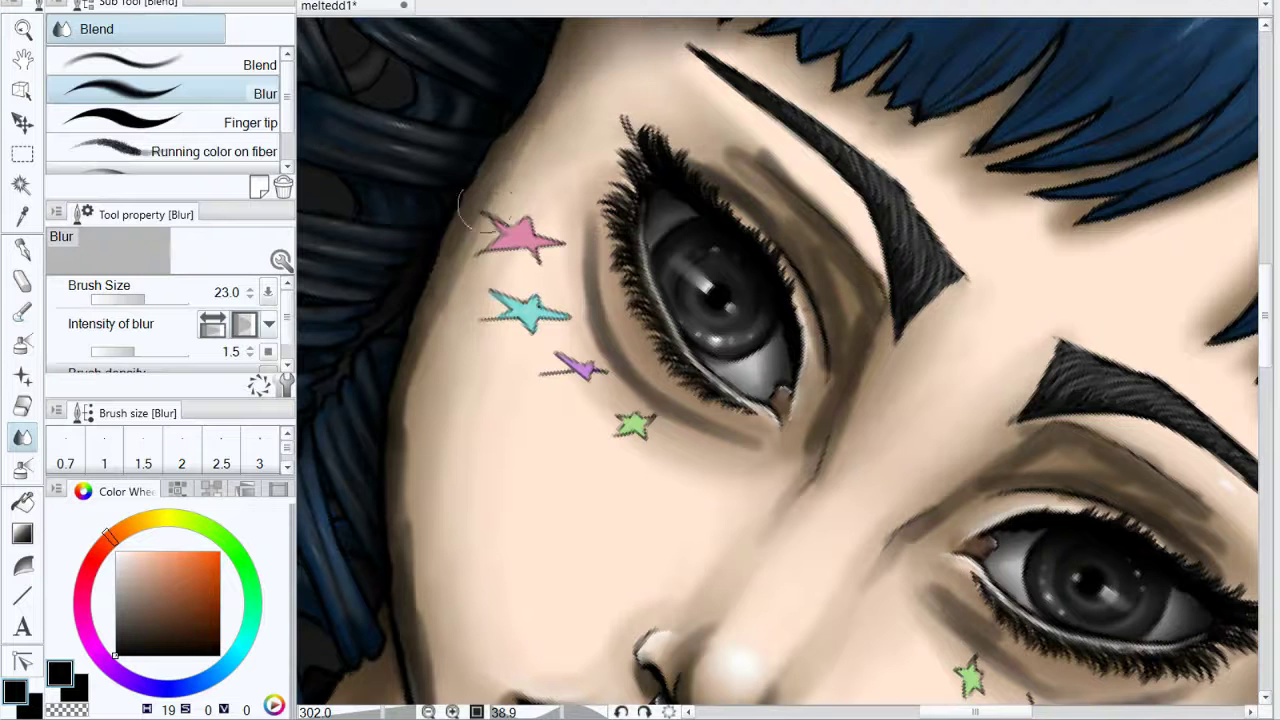
pyautogui.moveTo(427, 390); pyautogui.dragTo(408, 477)
pyautogui.moveTo(527, 458); pyautogui.dragTo(552, 226)
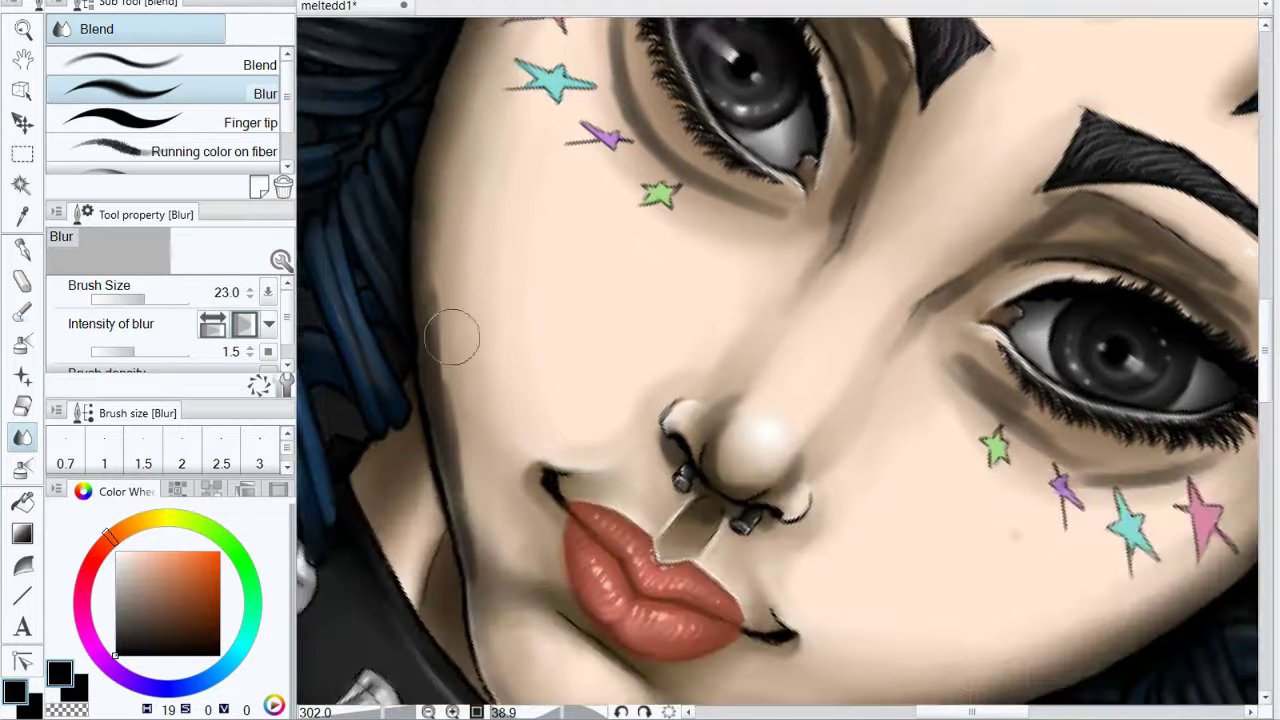
pyautogui.moveTo(449, 337)
pyautogui.mouseDown()
pyautogui.moveTo(471, 504)
pyautogui.moveTo(462, 373)
pyautogui.mouseUp()
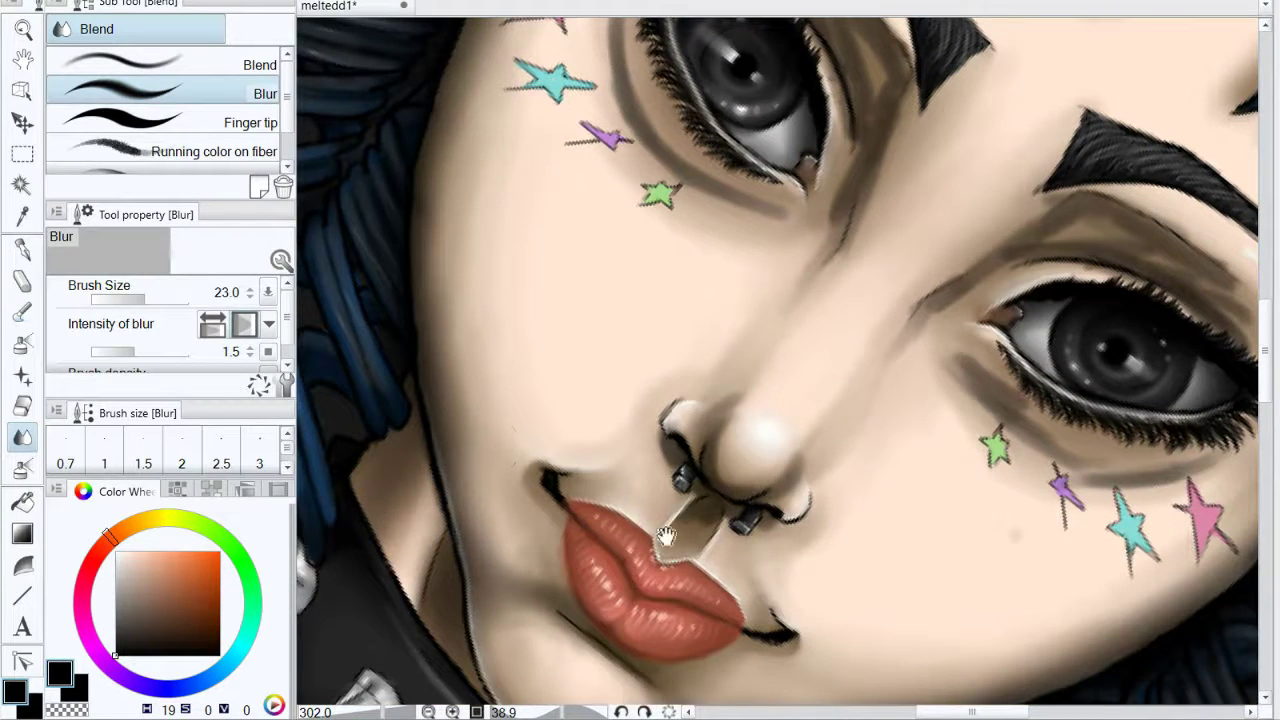
pyautogui.moveTo(666, 537); pyautogui.dragTo(680, 326)
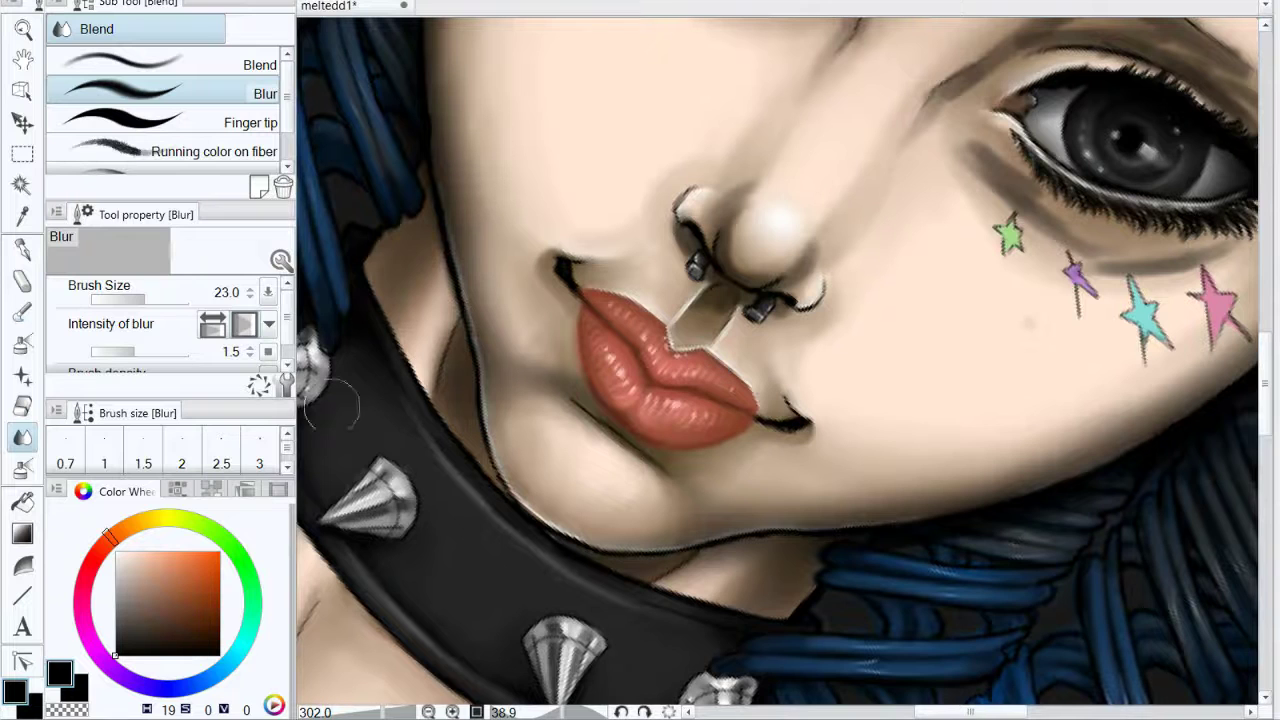
# Step: Erase a thin light rim along the jaw edge beside the neck with the Soft eraser at size 1, and blur its upper end
pyautogui.click(22, 405)
pyautogui.moveTo(121, 300); pyautogui.dragTo(106, 300)
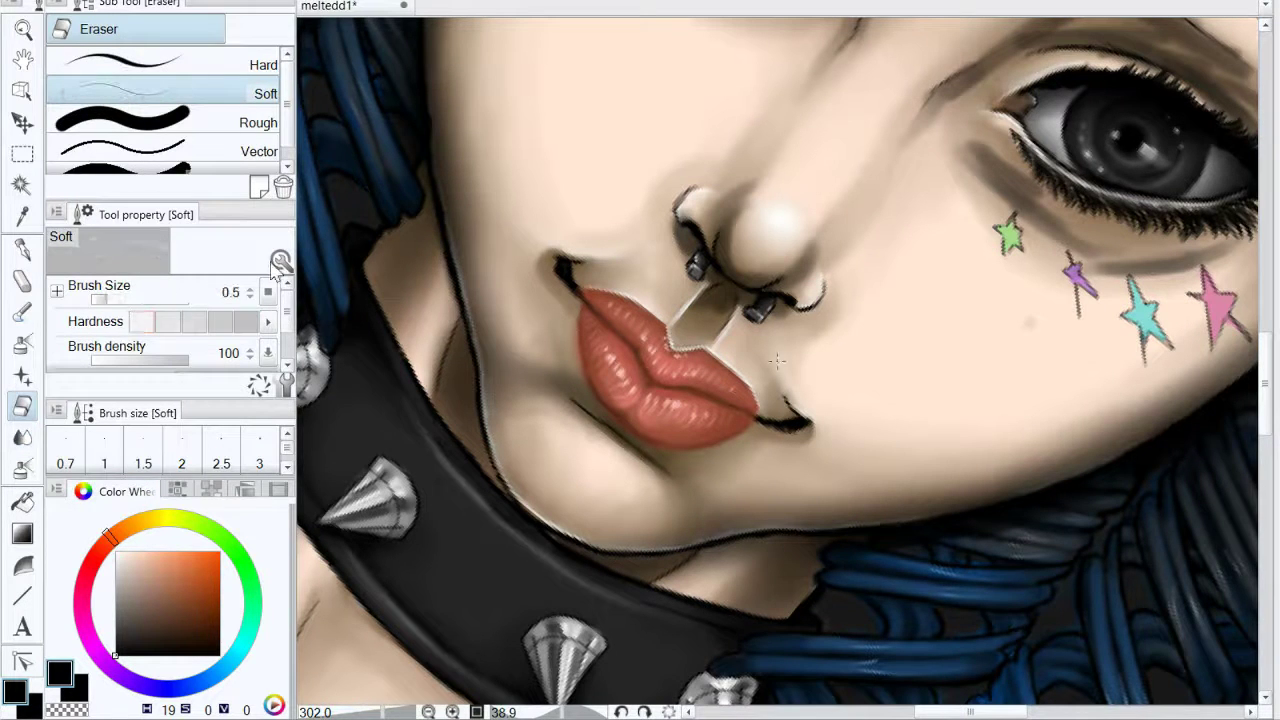
pyautogui.click(104, 450)
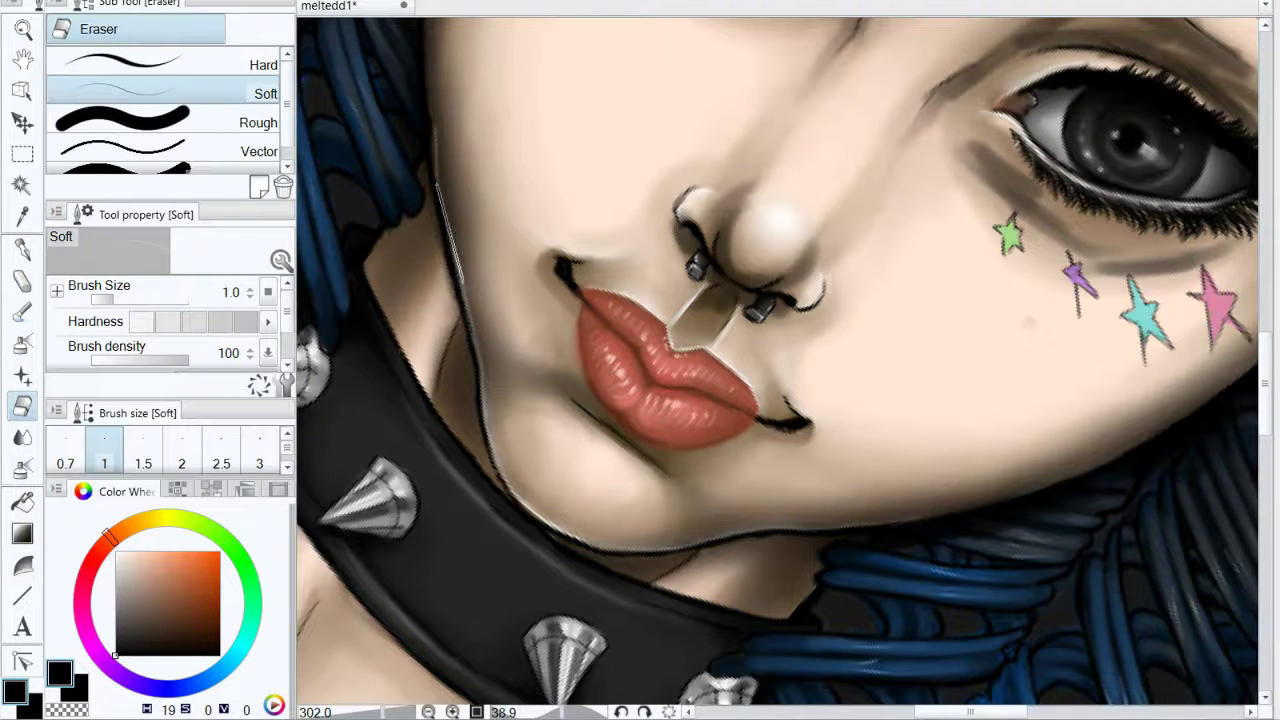
pyautogui.moveTo(461, 284); pyautogui.dragTo(487, 366)
pyautogui.scroll(2, 783, 361)
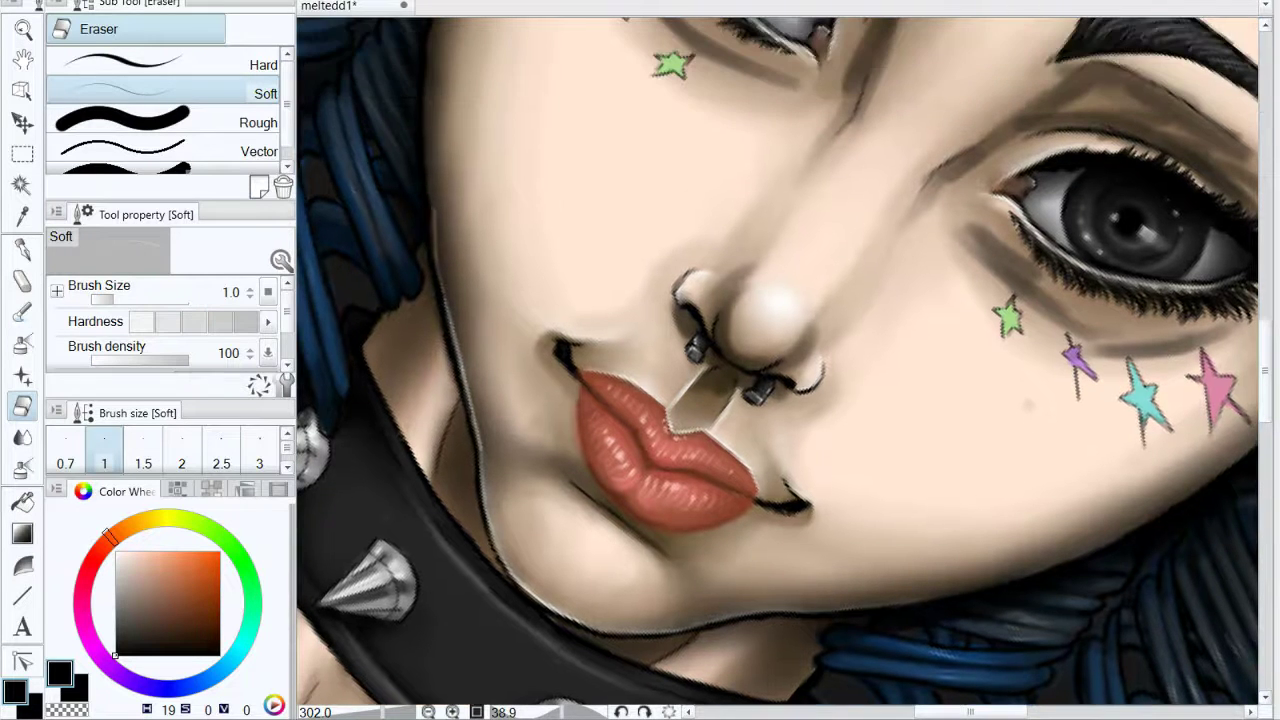
pyautogui.click(23, 437)
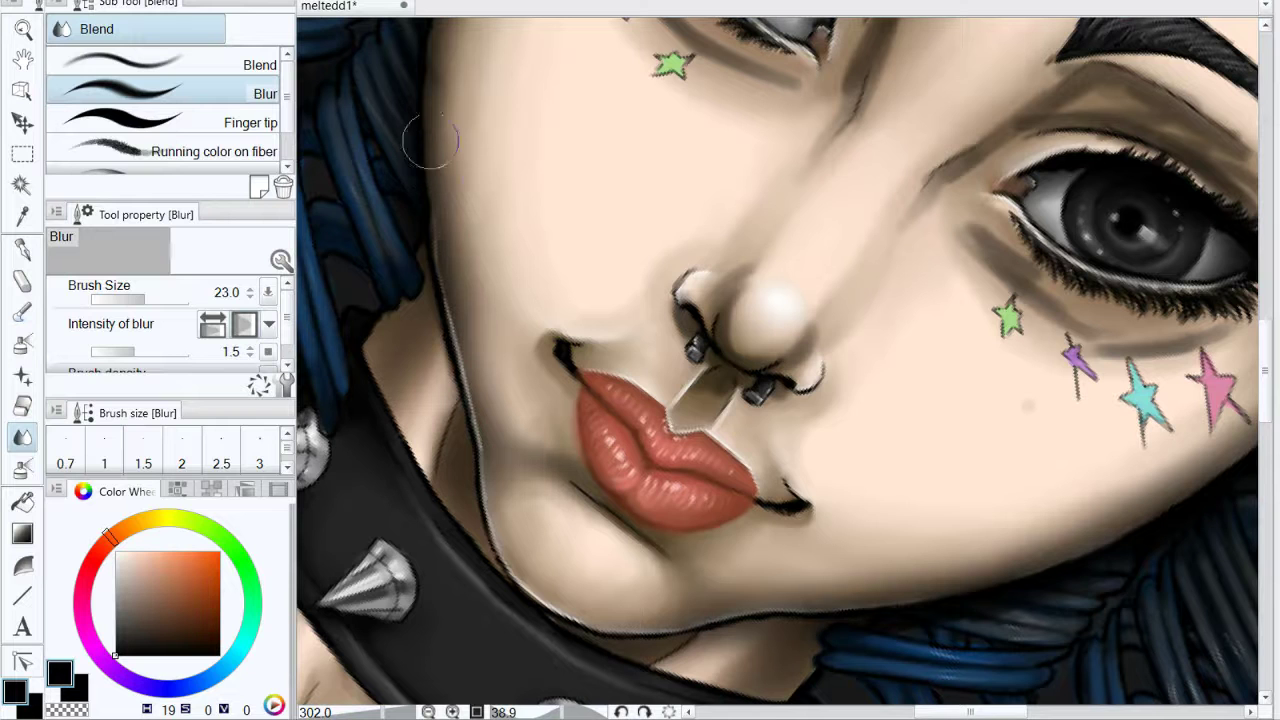
pyautogui.moveTo(730, 400); pyautogui.dragTo(706, 288)
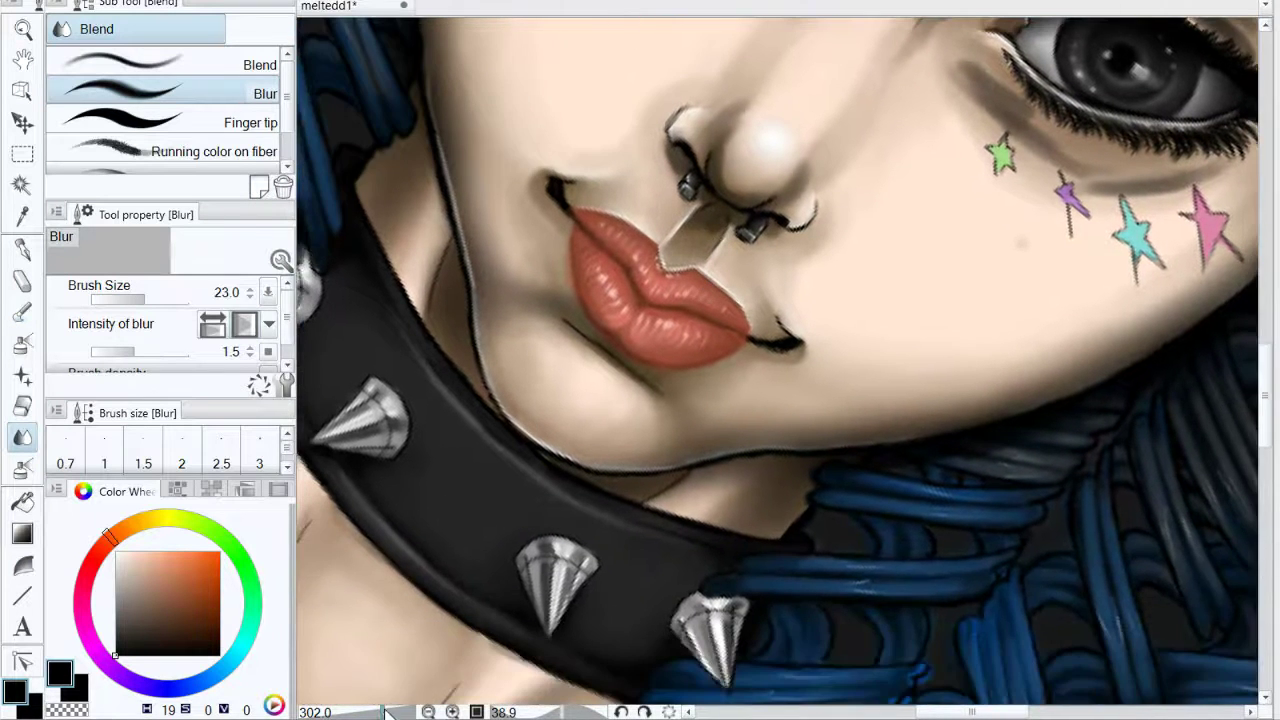
# Step: Erase a thin light rim along the underside of the jaw from the chin to the braid with the Soft eraser
pyautogui.moveTo(387, 712); pyautogui.dragTo(401, 712)
pyautogui.moveTo(735, 542); pyautogui.dragTo(437, 335)
pyautogui.click(23, 251)
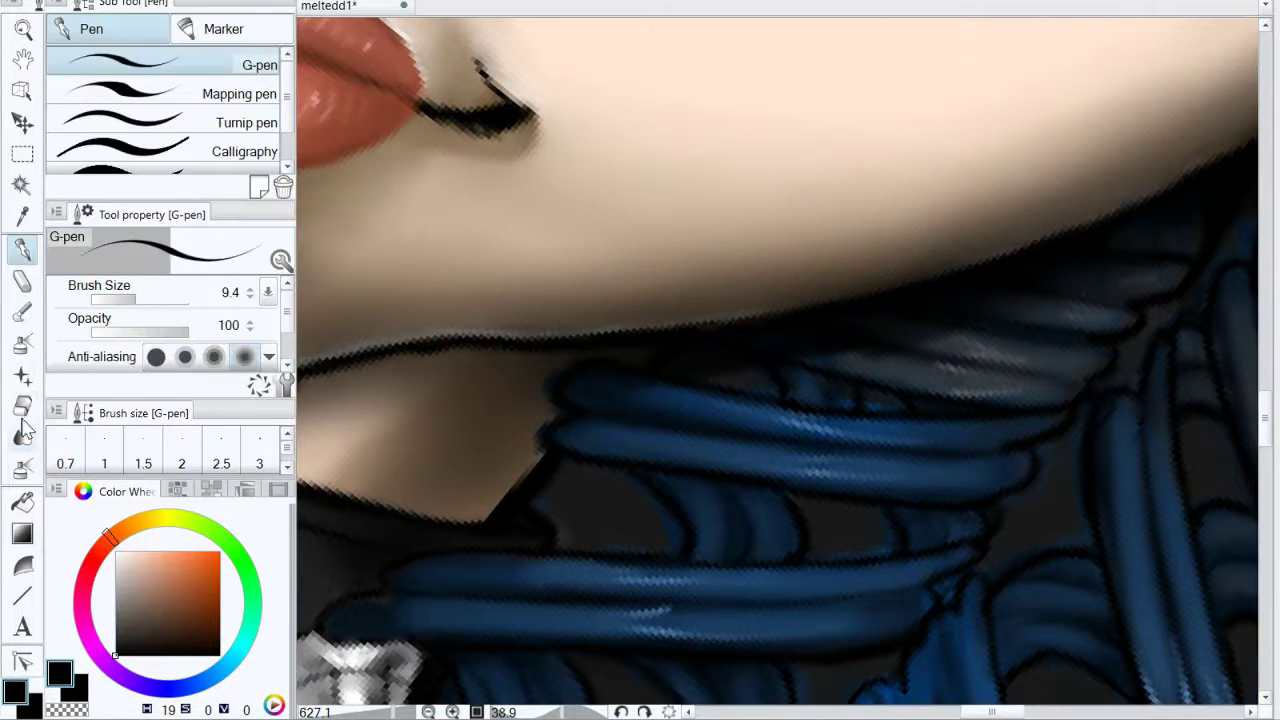
pyautogui.click(23, 407)
pyautogui.moveTo(520, 349); pyautogui.dragTo(650, 337)
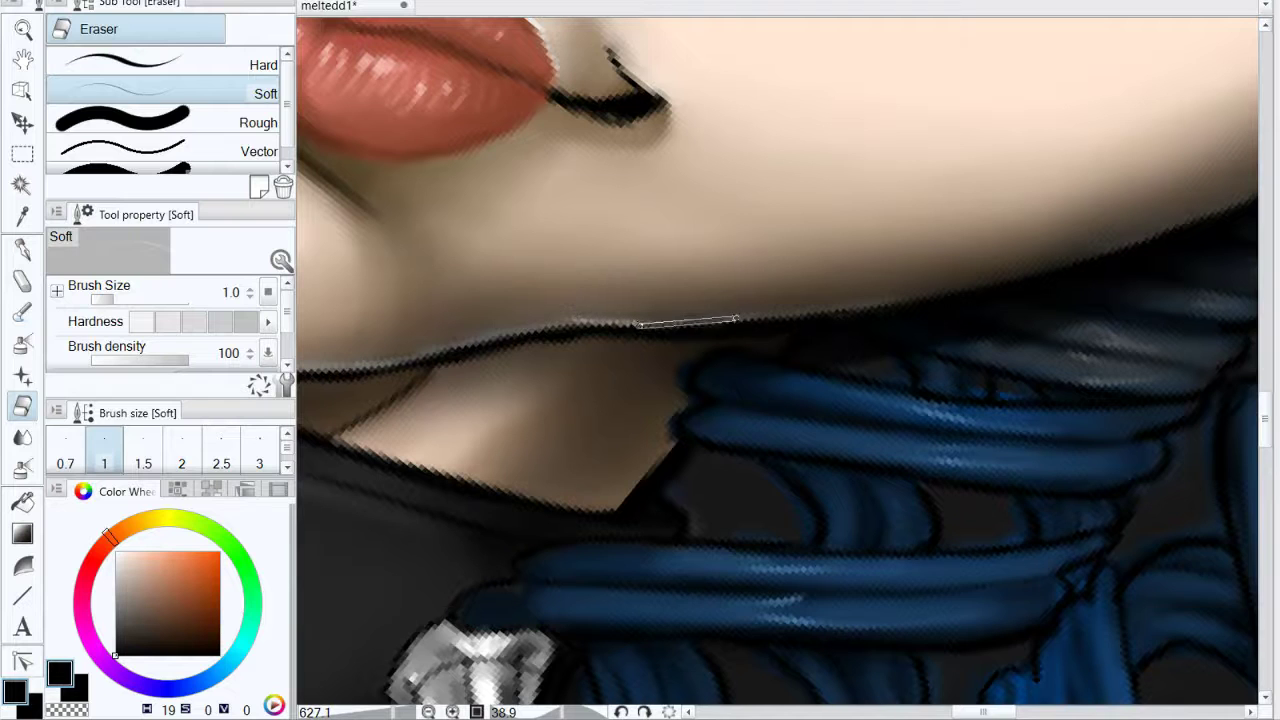
pyautogui.moveTo(736, 319); pyautogui.dragTo(911, 301)
pyautogui.moveTo(643, 375); pyautogui.dragTo(866, 369)
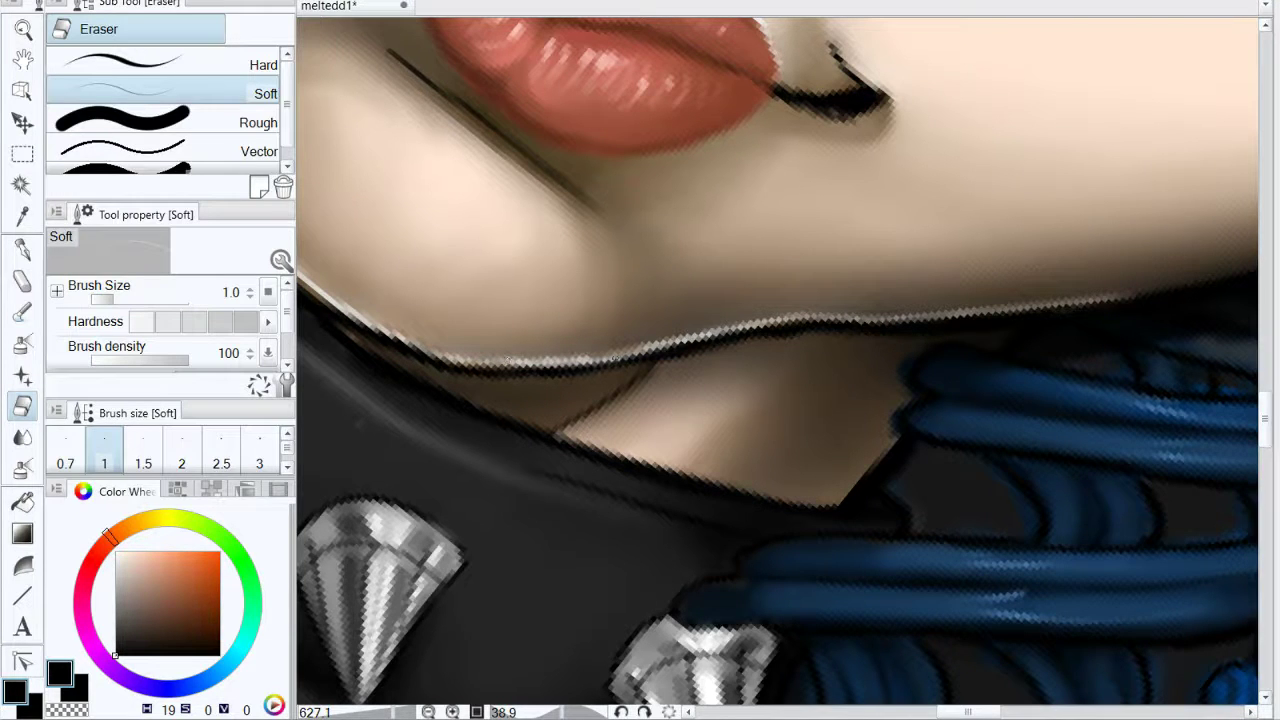
# Step: Continue the erased light rim around the chin and up the jaw edge to the braid
pyautogui.moveTo(616, 357); pyautogui.dragTo(652, 350)
pyautogui.moveTo(550, 281); pyautogui.dragTo(690, 314)
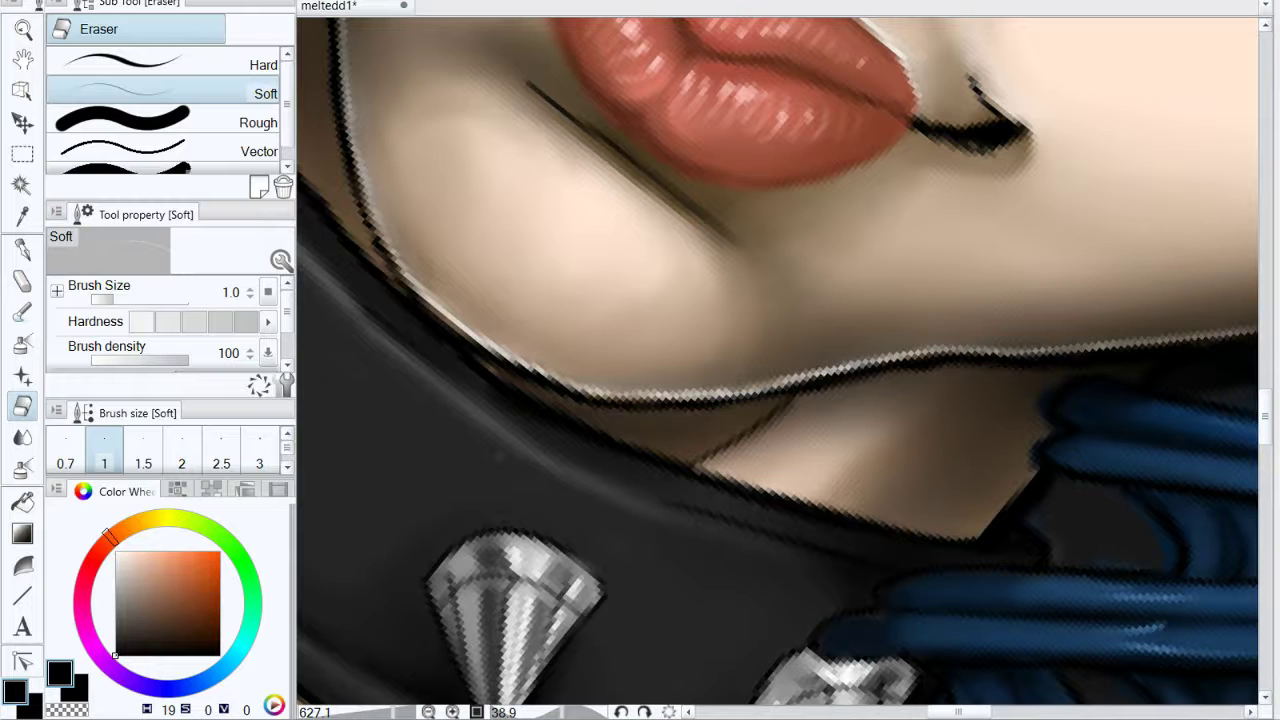
pyautogui.moveTo(453, 168); pyautogui.dragTo(557, 356)
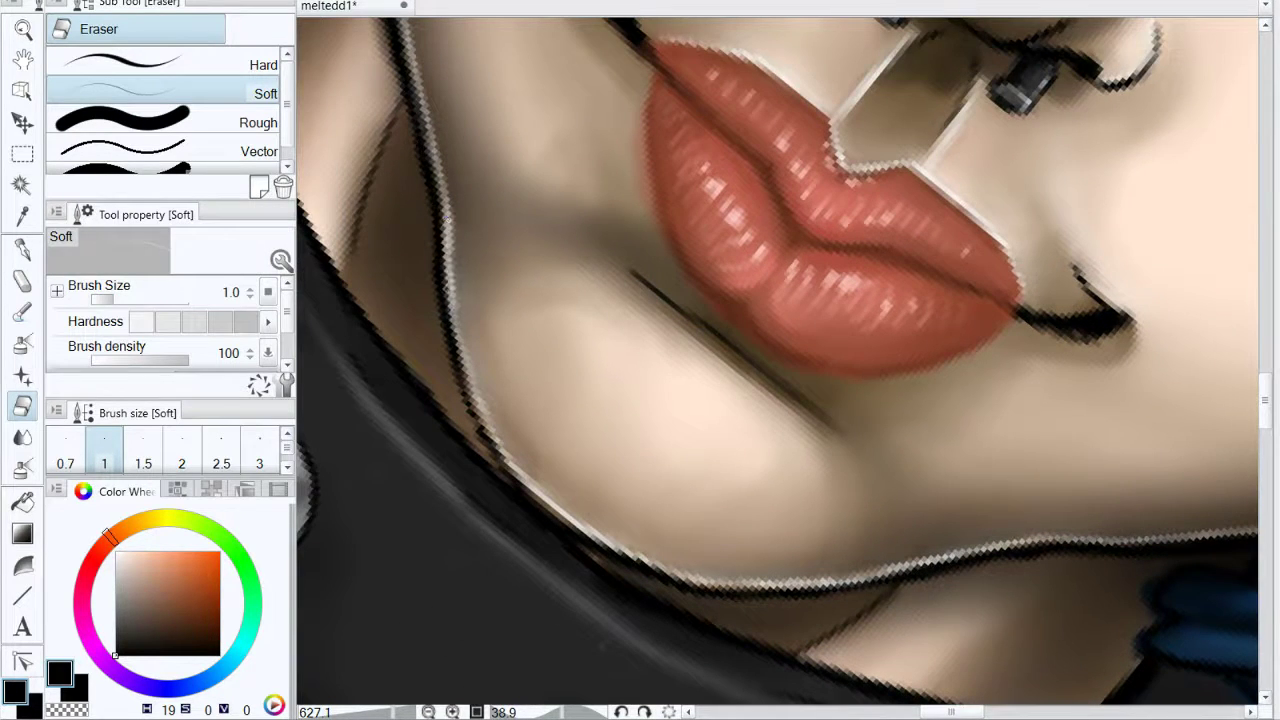
pyautogui.moveTo(390, 87); pyautogui.dragTo(524, 219)
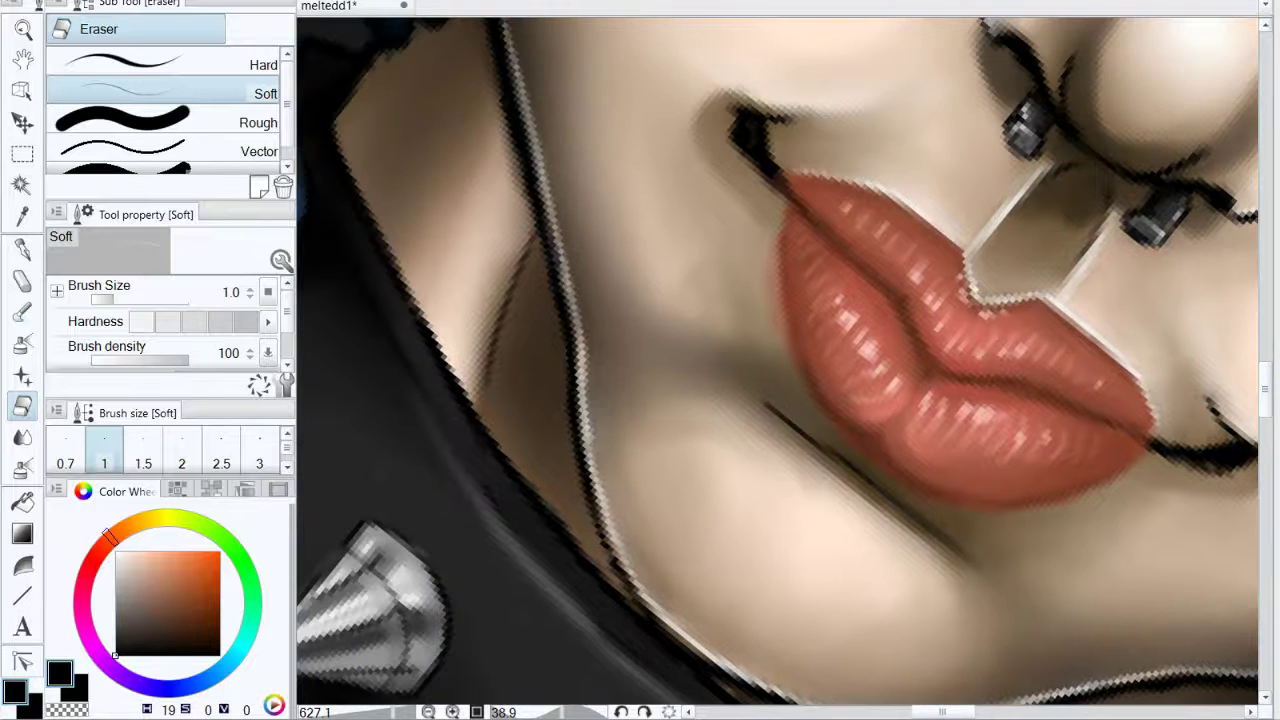
pyautogui.moveTo(585, 157); pyautogui.dragTo(630, 305)
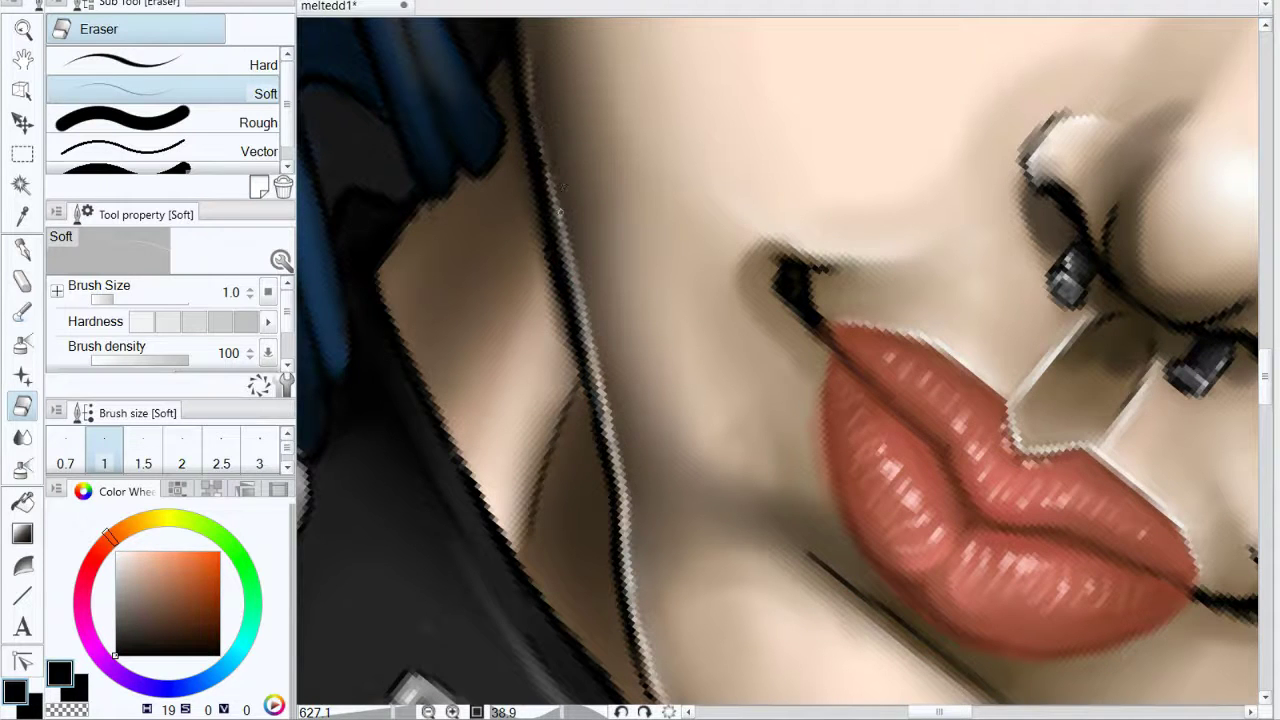
pyautogui.keyDown('shift'); pyautogui.click(527, 97); pyautogui.keyUp('shift')
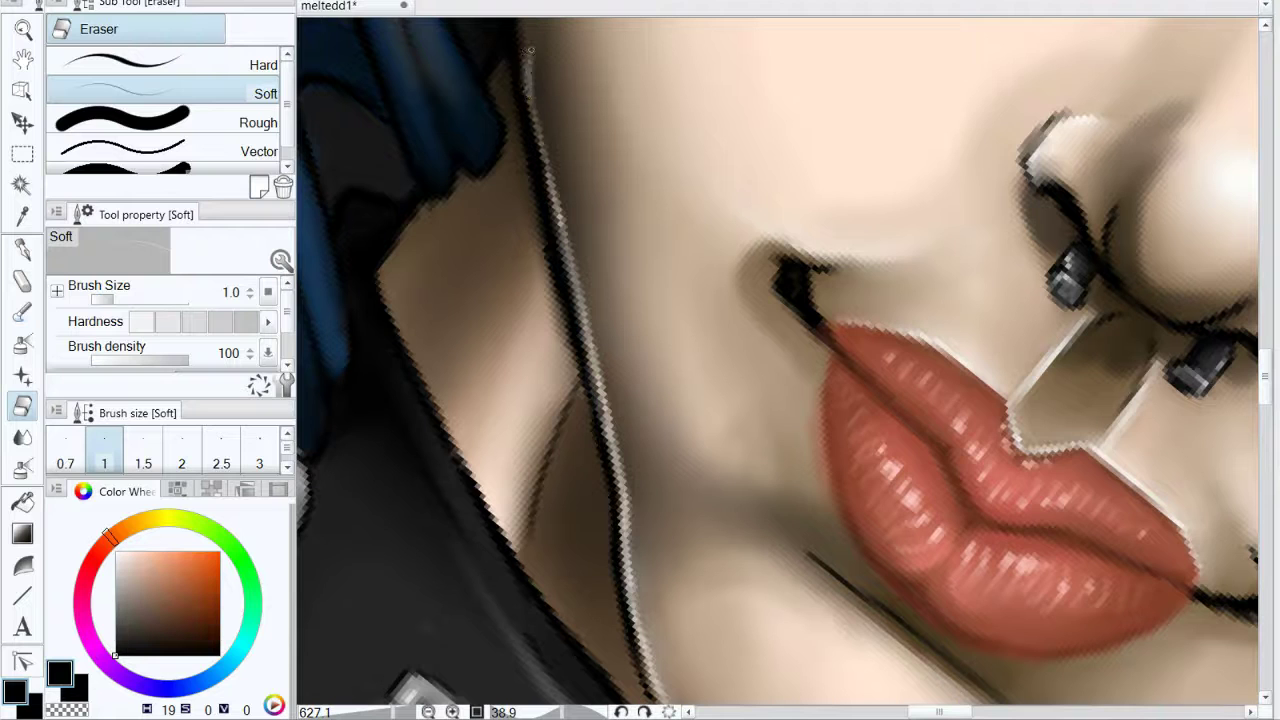
pyautogui.moveTo(689, 122); pyautogui.dragTo(728, 270)
# Step: Blur the upper end of the light rim where the jaw edge meets the braid
pyautogui.press('j')
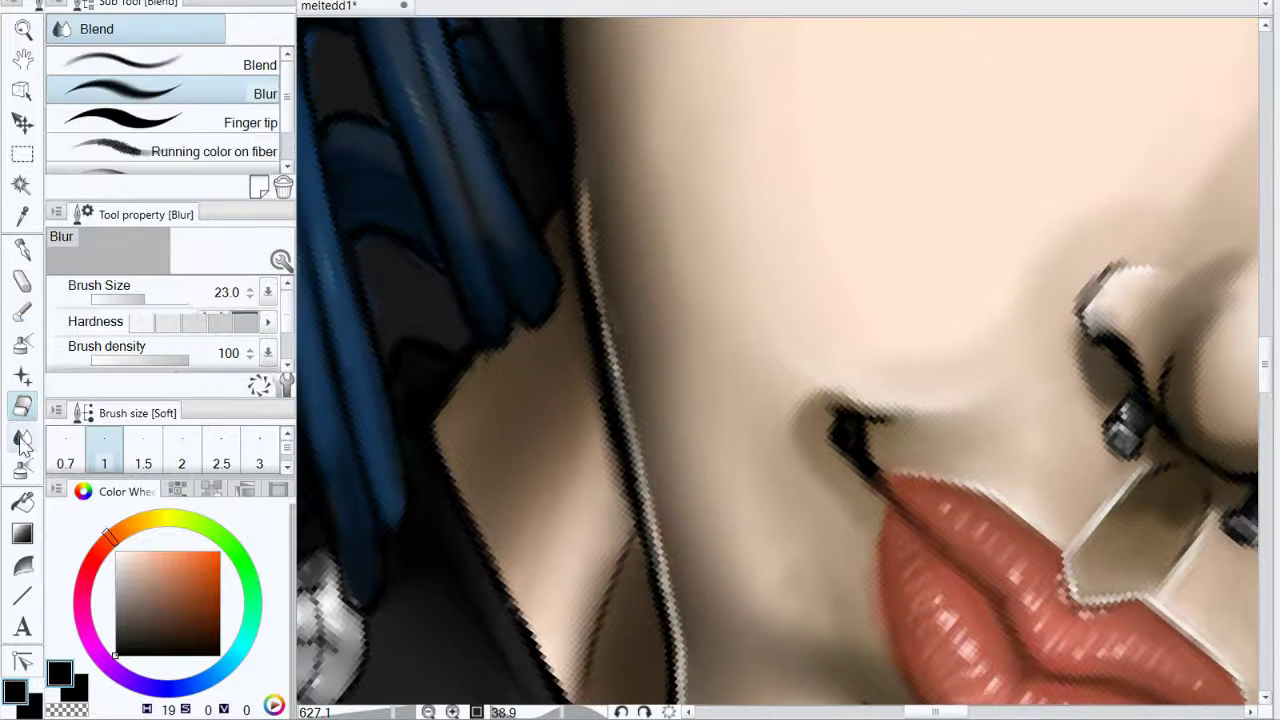
pyautogui.moveTo(623, 285)
pyautogui.mouseDown()
pyautogui.moveTo(574, 123)
pyautogui.moveTo(618, 275)
pyautogui.moveTo(616, 240)
pyautogui.moveTo(572, 160)
pyautogui.mouseUp()
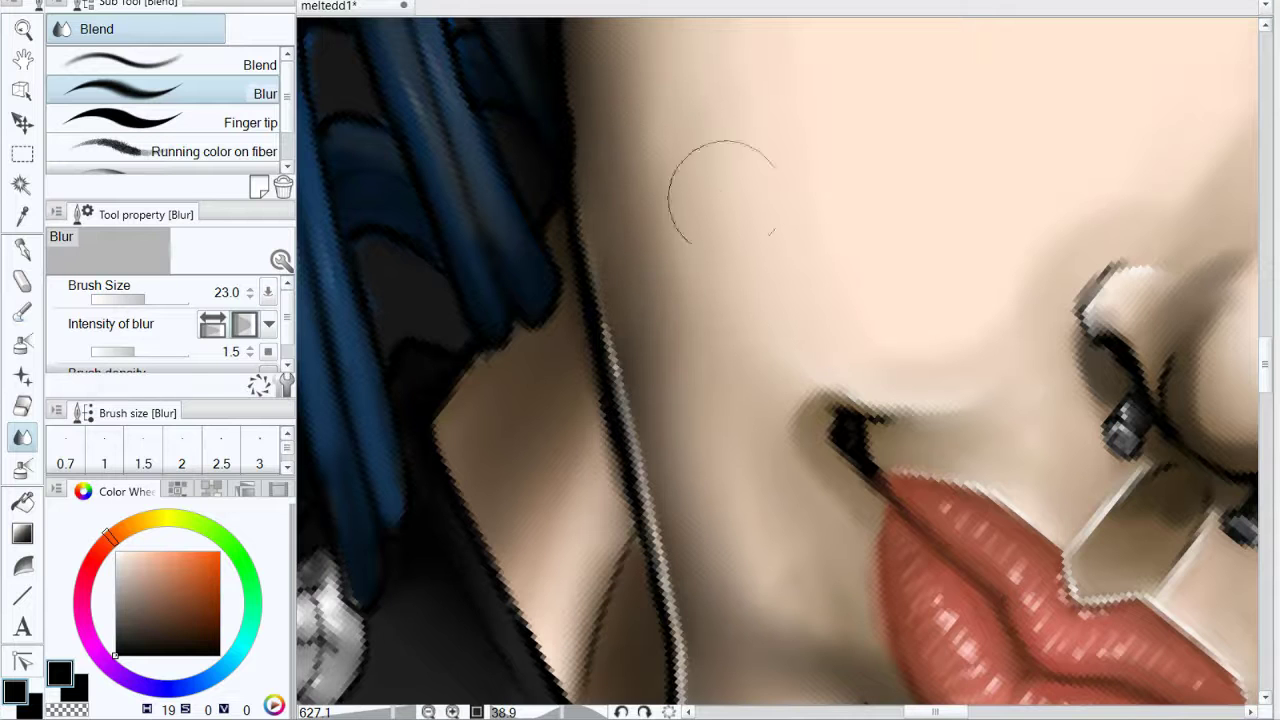
pyautogui.press('h')
pyautogui.moveTo(722, 197)
pyautogui.mouseDown()
pyautogui.moveTo(611, 249)
pyautogui.moveTo(489, 239)
pyautogui.mouseUp()
pyautogui.moveTo(360, 450); pyautogui.dragTo(874, 674)
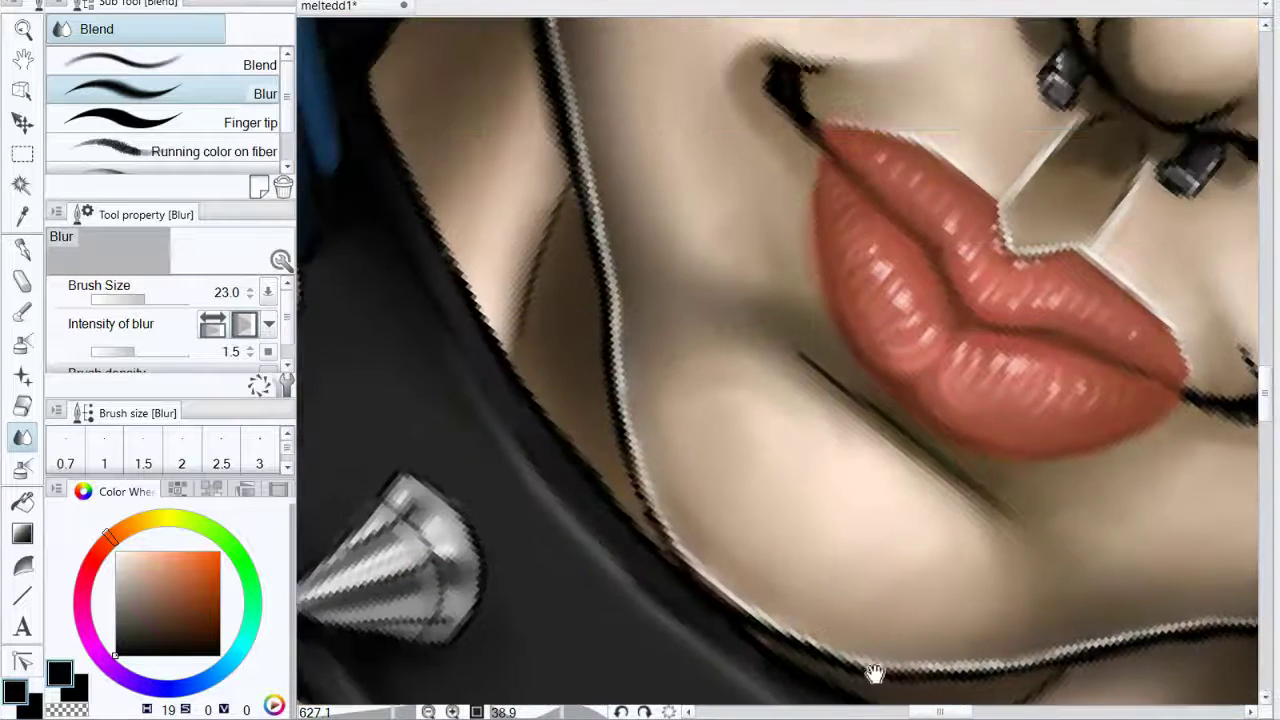
pyautogui.moveTo(761, 398); pyautogui.dragTo(881, 702)
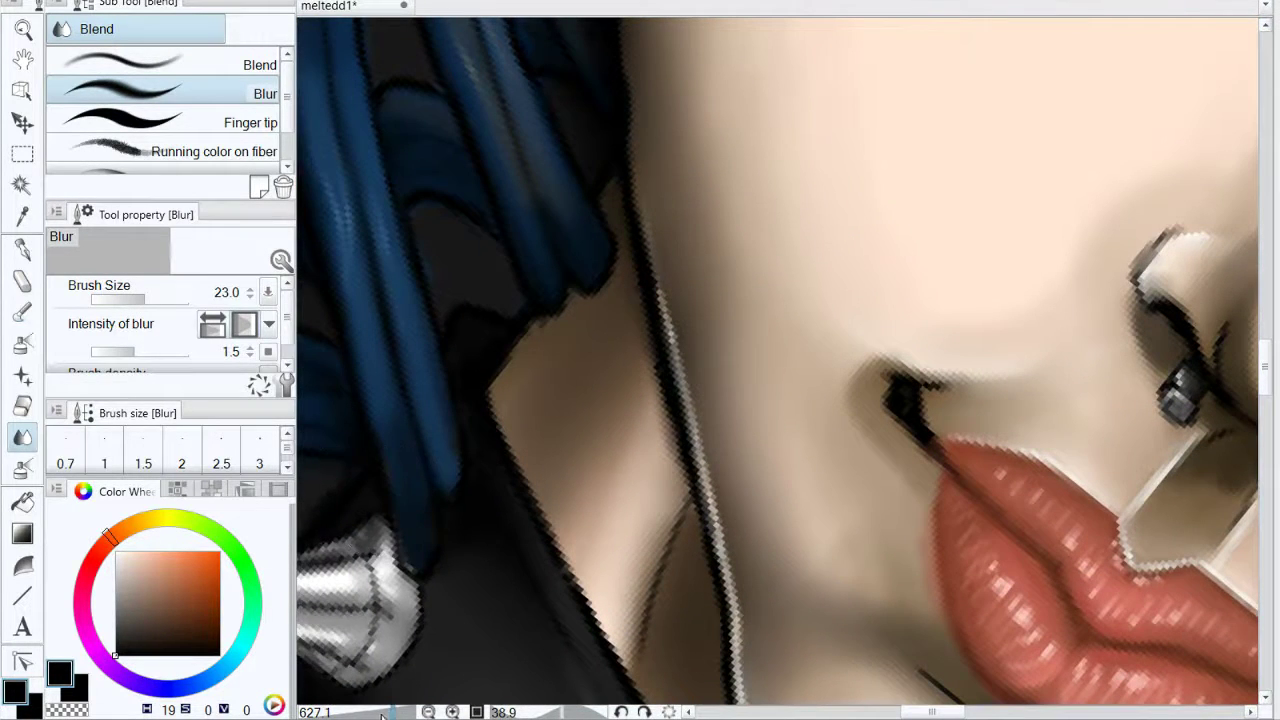
# Step: Paint soft black shadows along both side edges of the throat hollow with the Transparent watercolor brush at size 9.1
pyautogui.click(380, 714)
pyautogui.moveTo(380, 714); pyautogui.dragTo(388, 714)
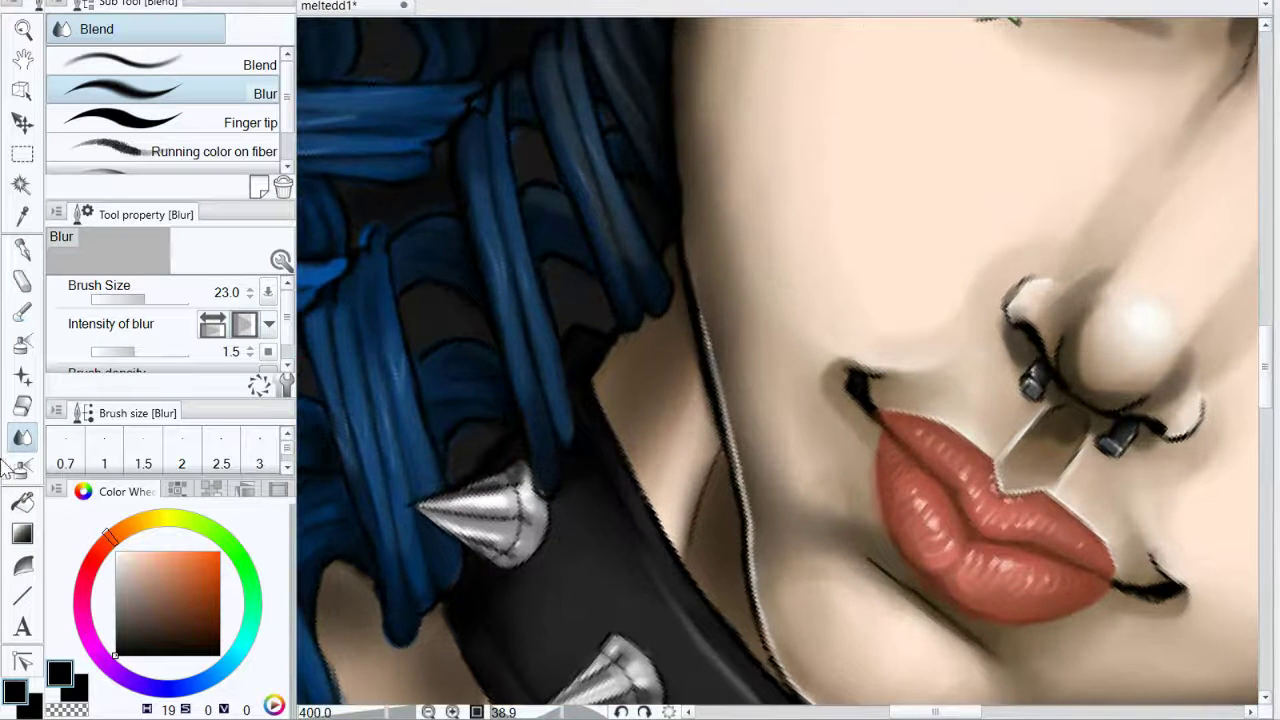
pyautogui.click(25, 314)
pyautogui.moveTo(611, 374); pyautogui.dragTo(590, 388)
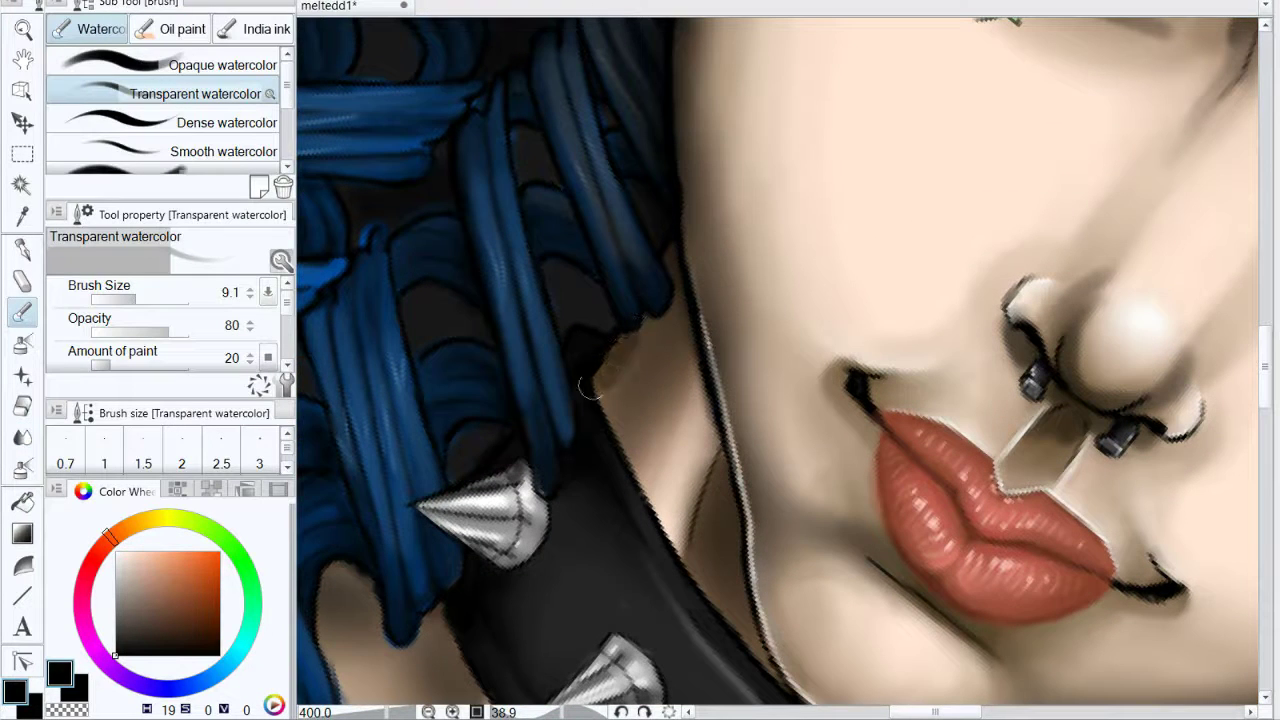
pyautogui.moveTo(951, 483); pyautogui.dragTo(556, 181)
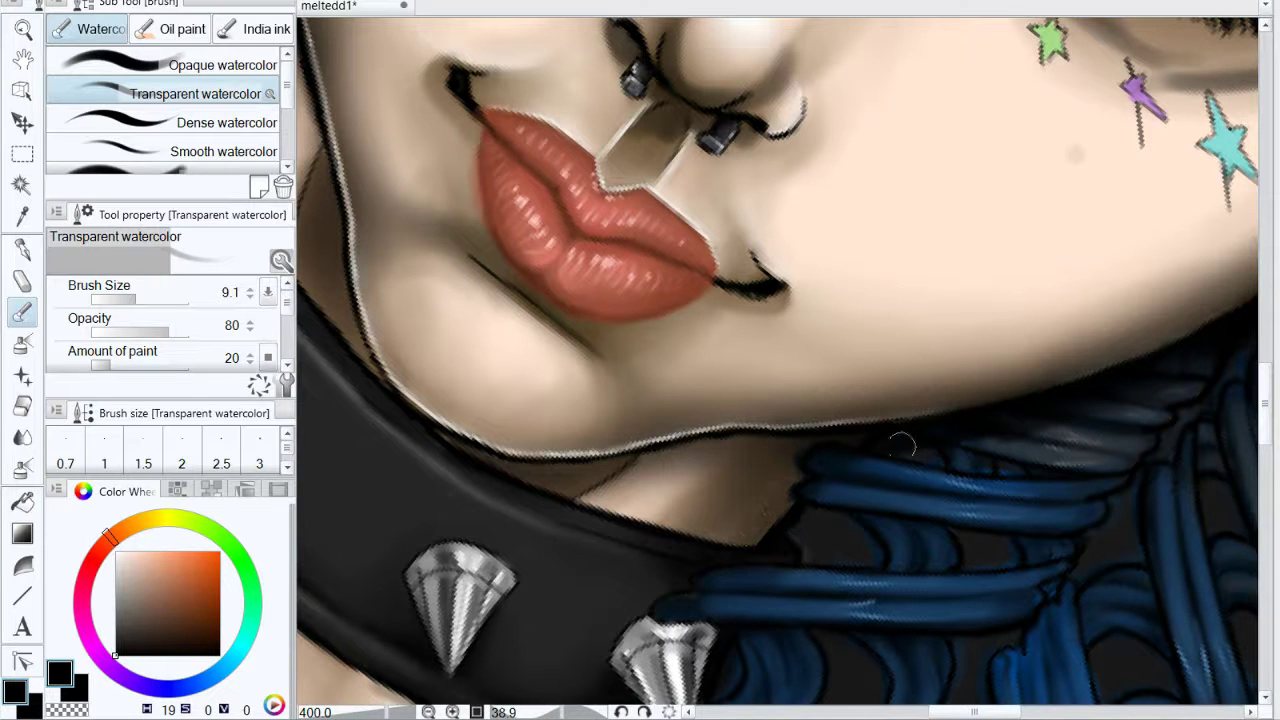
pyautogui.moveTo(819, 555); pyautogui.dragTo(971, 500)
pyautogui.moveTo(934, 540); pyautogui.dragTo(1077, 466)
pyautogui.moveTo(663, 678); pyautogui.dragTo(807, 497)
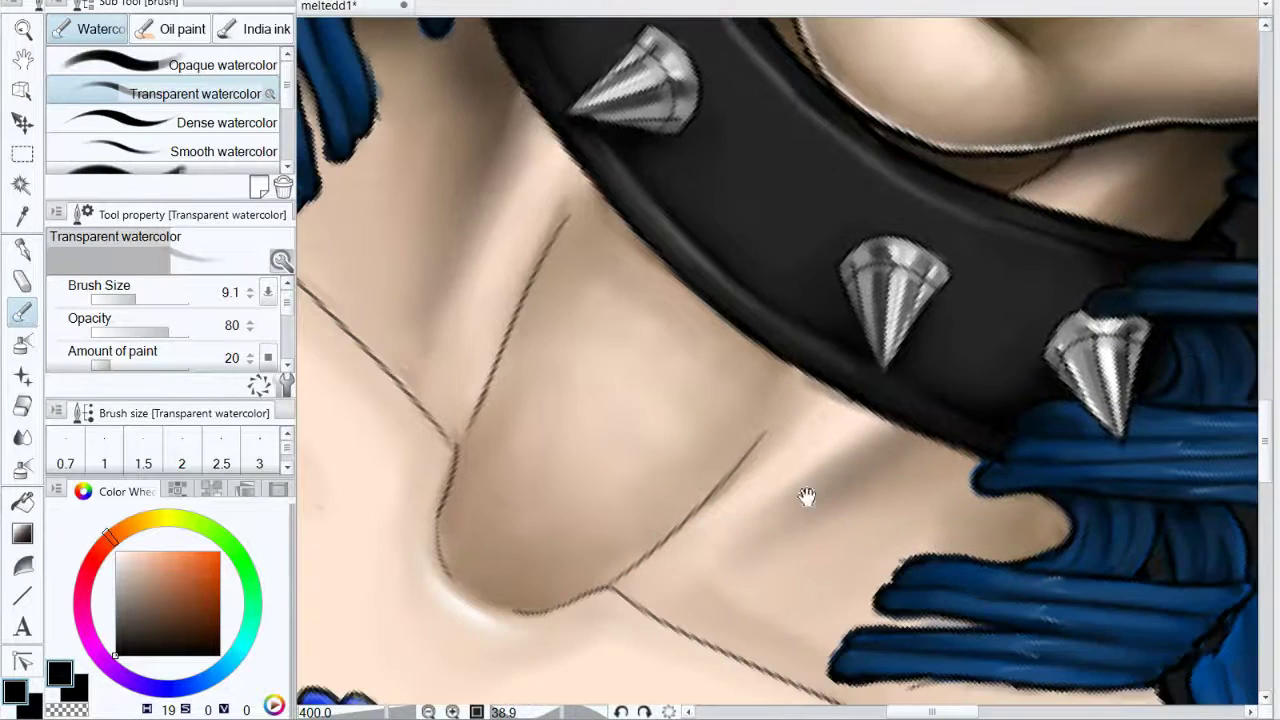
pyautogui.moveTo(556, 256)
pyautogui.mouseDown()
pyautogui.moveTo(599, 180)
pyautogui.moveTo(577, 271)
pyautogui.mouseUp()
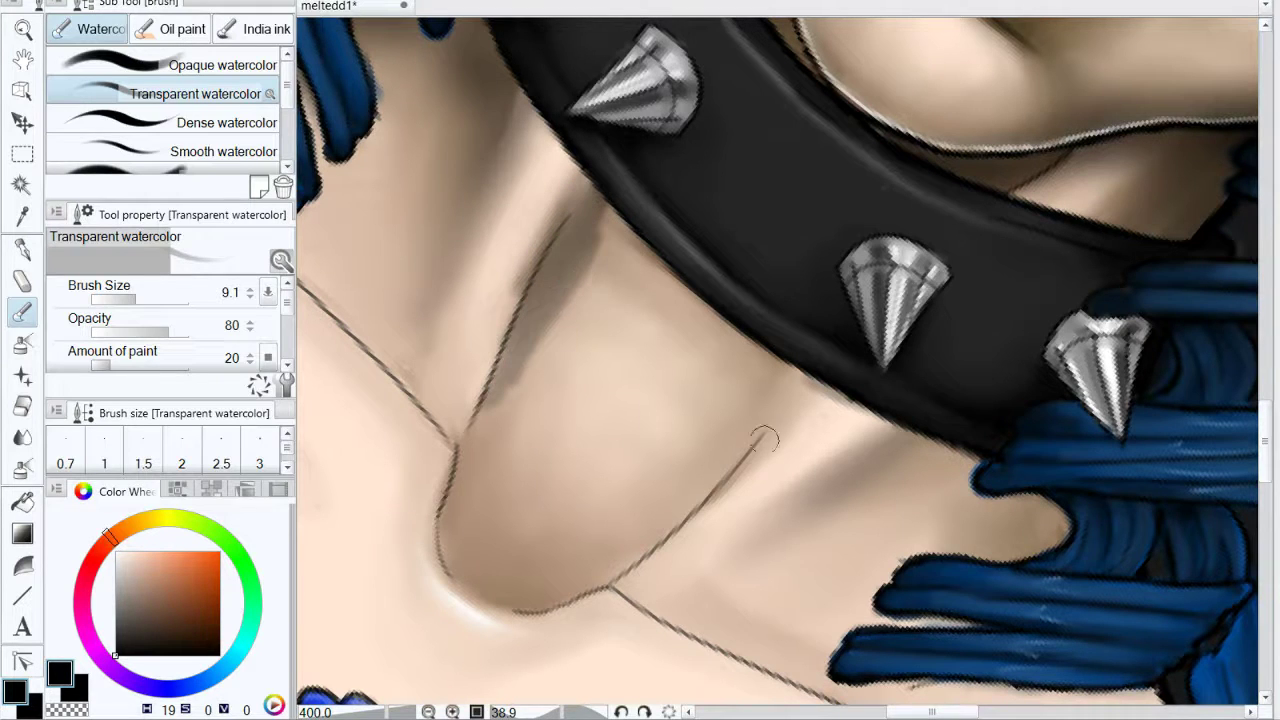
pyautogui.moveTo(763, 440)
pyautogui.mouseDown()
pyautogui.moveTo(700, 490)
pyautogui.moveTo(740, 430)
pyautogui.moveTo(638, 510)
pyautogui.mouseUp()
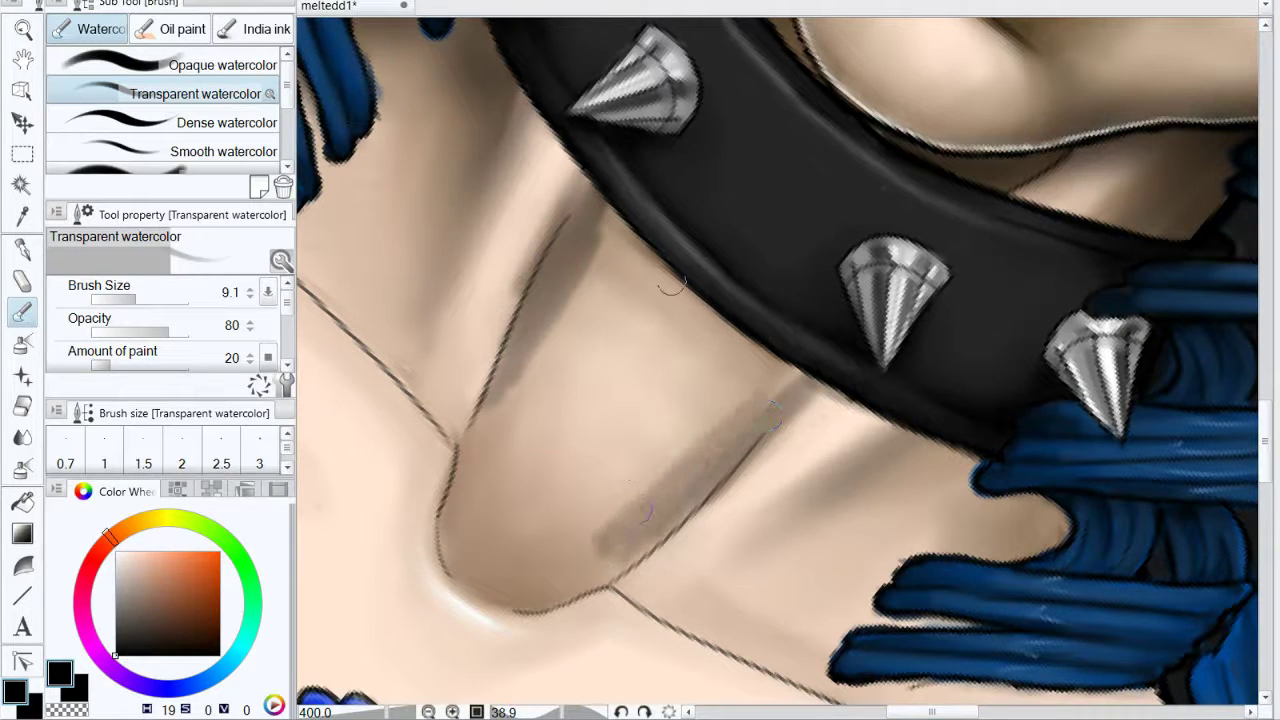
# Step: Shade the throat hollow directly beneath the choker and around its rounded lower end
pyautogui.moveTo(672, 285)
pyautogui.mouseDown()
pyautogui.moveTo(612, 212)
pyautogui.moveTo(775, 380)
pyautogui.moveTo(700, 330)
pyautogui.moveTo(602, 205)
pyautogui.moveTo(622, 297)
pyautogui.moveTo(675, 303)
pyautogui.mouseUp()
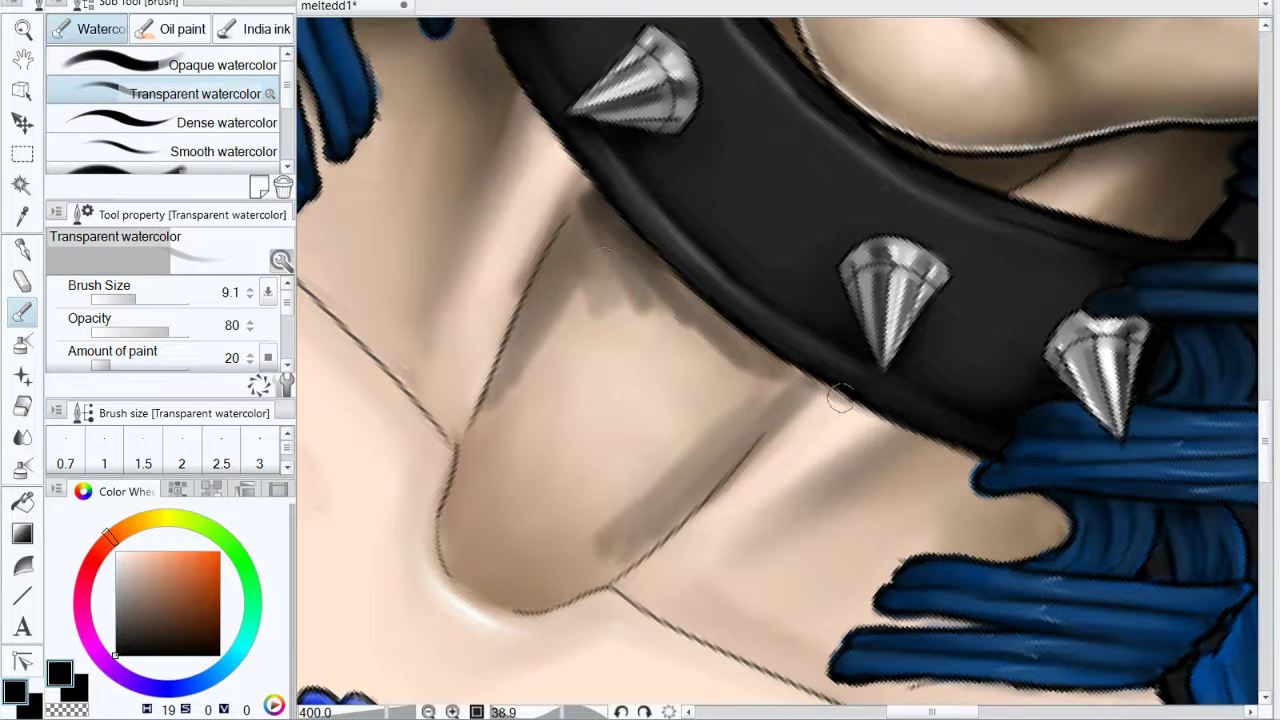
pyautogui.moveTo(797, 376); pyautogui.dragTo(765, 385)
pyautogui.moveTo(598, 477); pyautogui.dragTo(586, 351)
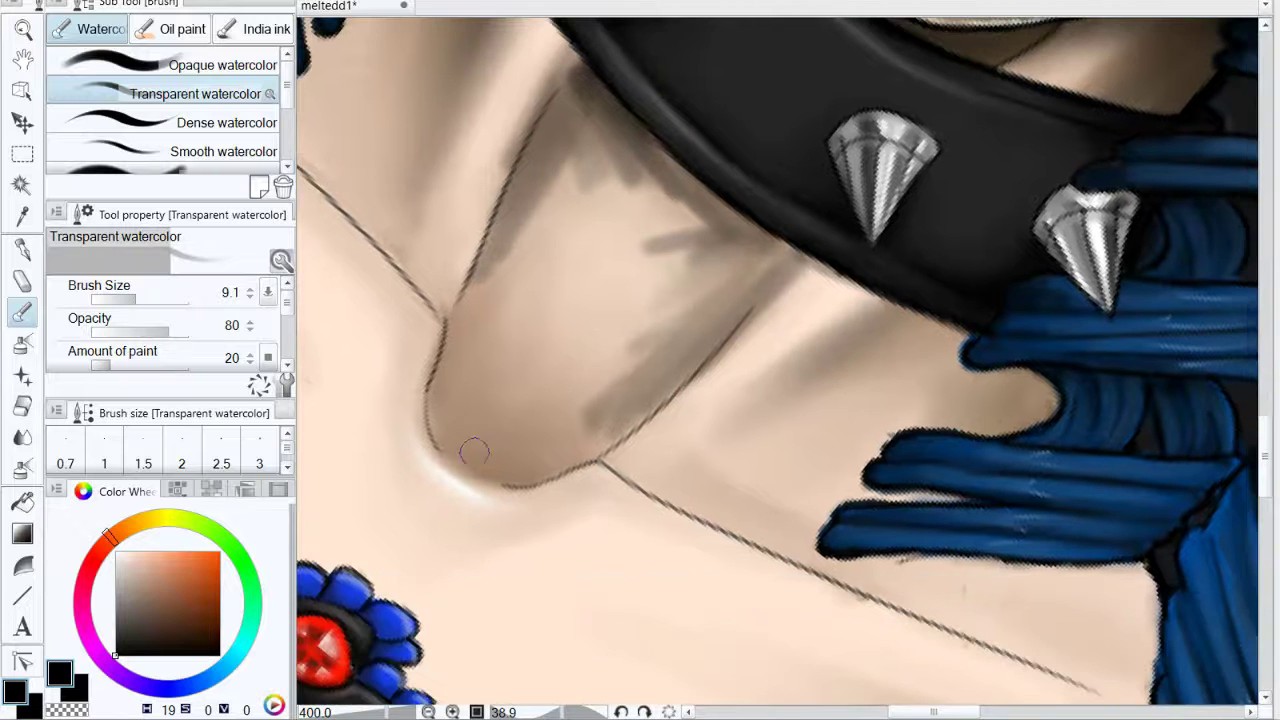
pyautogui.moveTo(477, 451)
pyautogui.mouseDown()
pyautogui.moveTo(449, 349)
pyautogui.moveTo(452, 460)
pyautogui.moveTo(543, 463)
pyautogui.moveTo(526, 471)
pyautogui.moveTo(463, 363)
pyautogui.moveTo(560, 436)
pyautogui.moveTo(510, 432)
pyautogui.mouseUp()
# Step: Soften the new throat shadows with the Blur tool at size 23 and intensity 1.5
pyautogui.press('j')
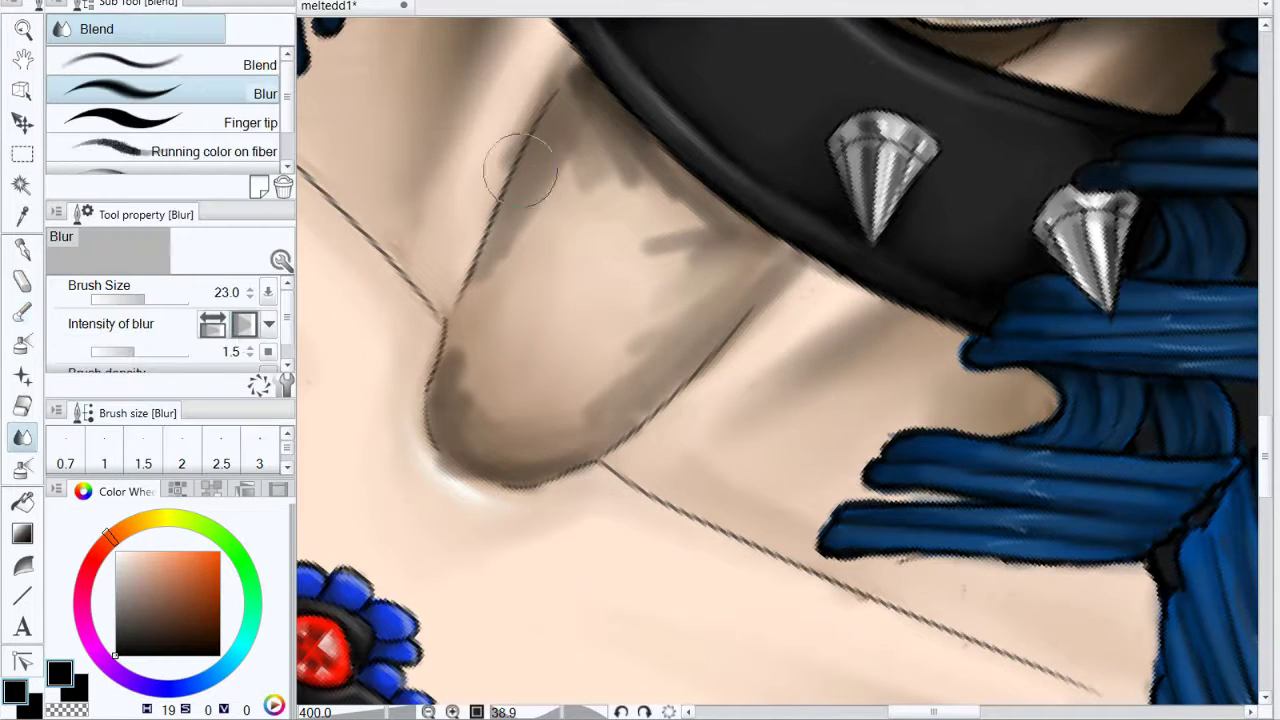
pyautogui.moveTo(673, 228)
pyautogui.mouseDown()
pyautogui.moveTo(627, 378)
pyautogui.moveTo(548, 437)
pyautogui.moveTo(471, 360)
pyautogui.moveTo(467, 462)
pyautogui.moveTo(461, 343)
pyautogui.moveTo(529, 413)
pyautogui.moveTo(501, 390)
pyautogui.moveTo(511, 295)
pyautogui.mouseUp()
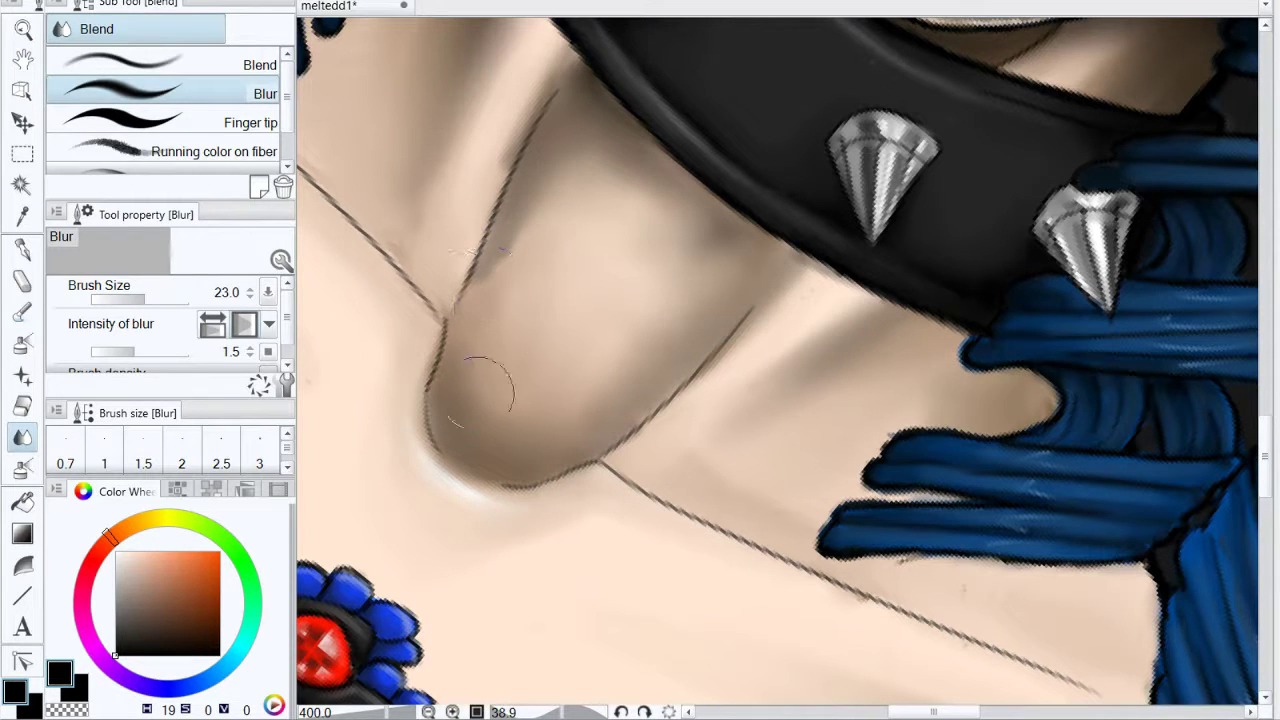
pyautogui.moveTo(477, 393)
pyautogui.mouseDown()
pyautogui.moveTo(546, 257)
pyautogui.moveTo(596, 110)
pyautogui.moveTo(595, 140)
pyautogui.moveTo(714, 293)
pyautogui.mouseUp()
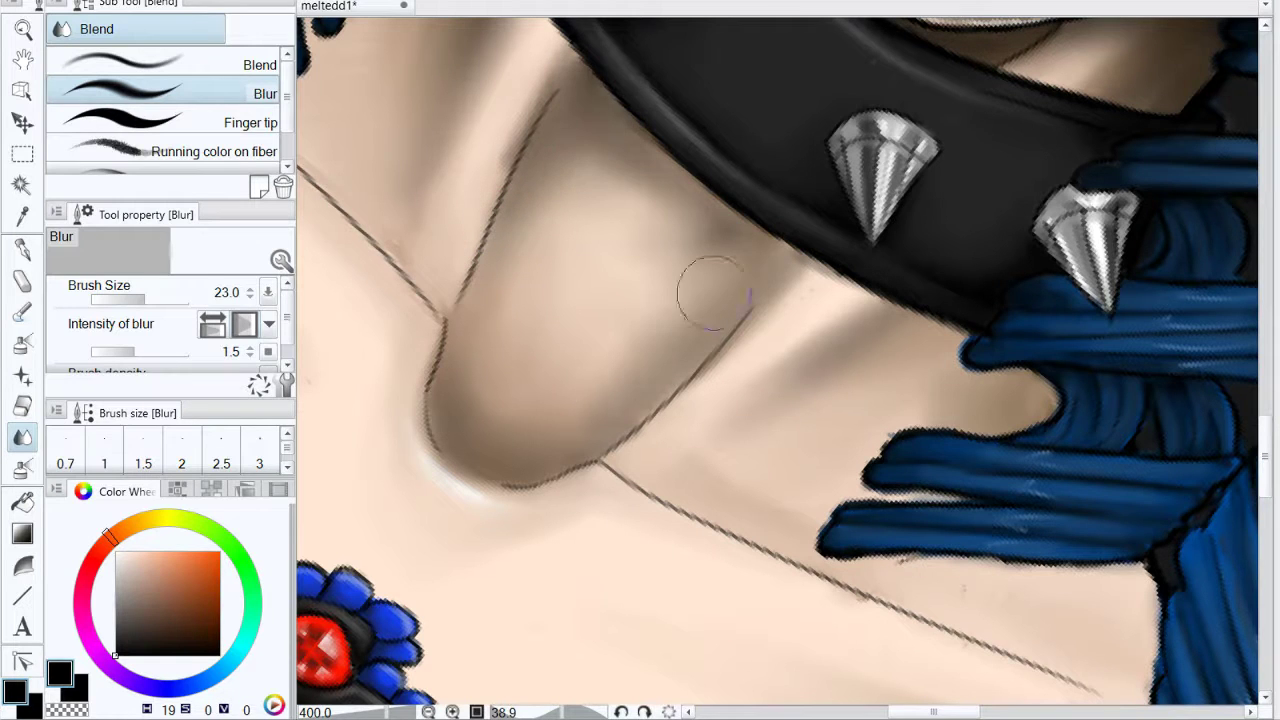
# Step: Set the blur intensity to 12.2 and smooth the shading across the middle of the throat hollow
pyautogui.moveTo(135, 351); pyautogui.dragTo(190, 351)
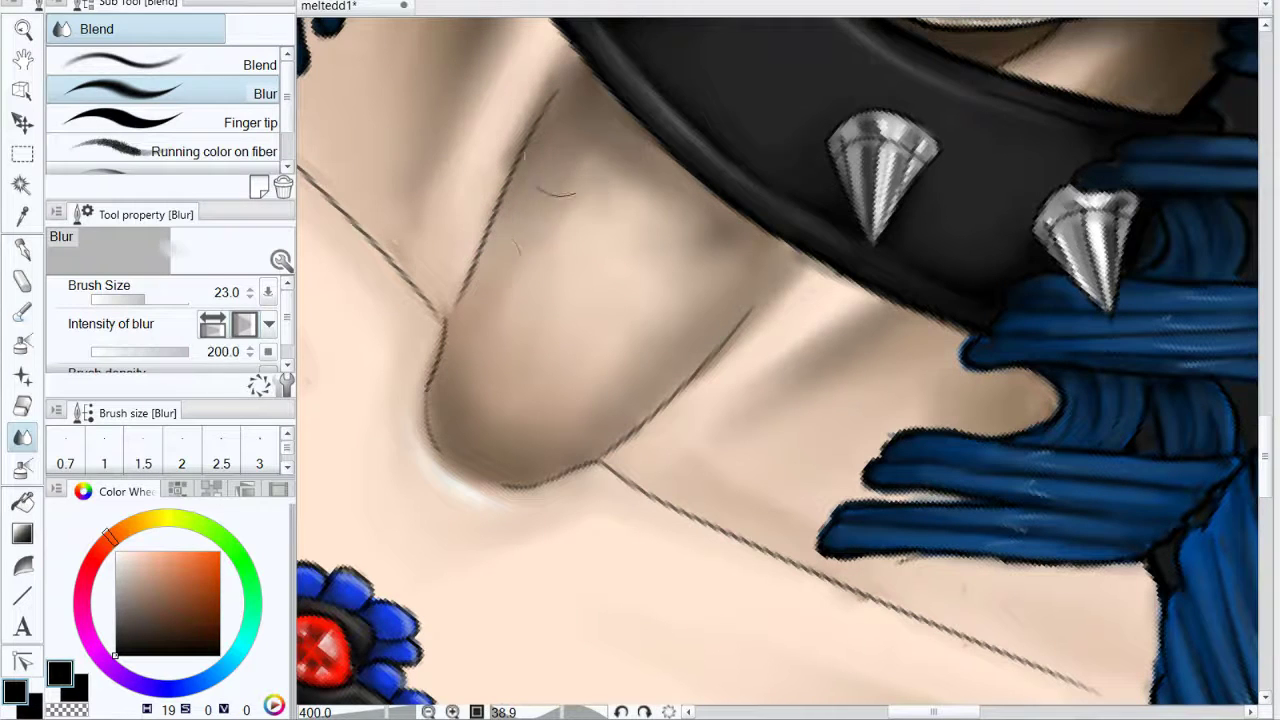
pyautogui.moveTo(556, 196)
pyautogui.mouseDown()
pyautogui.moveTo(608, 214)
pyautogui.moveTo(609, 337)
pyautogui.moveTo(586, 423)
pyautogui.moveTo(499, 328)
pyautogui.moveTo(507, 402)
pyautogui.moveTo(568, 163)
pyautogui.moveTo(563, 172)
pyautogui.moveTo(660, 165)
pyautogui.moveTo(575, 394)
pyautogui.mouseUp()
pyautogui.click(157, 352)
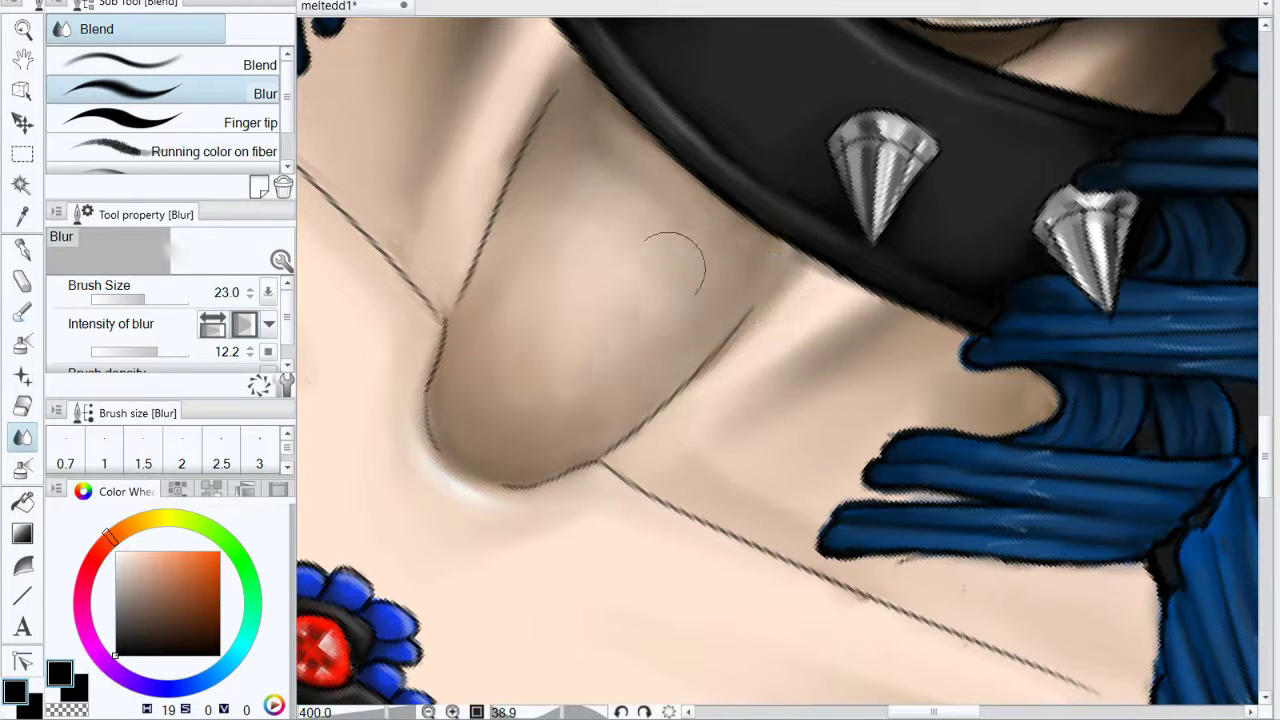
pyautogui.moveTo(550, 332); pyautogui.dragTo(584, 340)
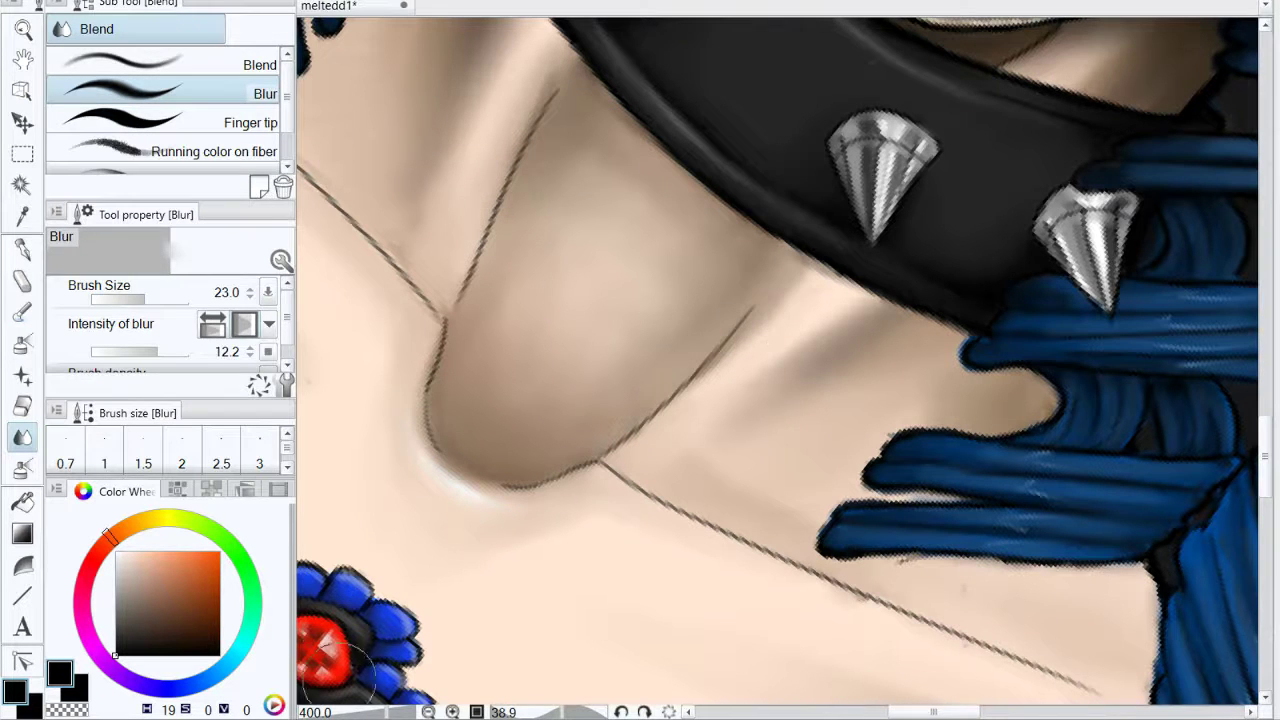
# Step: Set the blur intensity to 3.1 and blend the shadows below and above the eye on the right of the face
pyautogui.click(369, 714)
pyautogui.moveTo(616, 382)
pyautogui.mouseDown()
pyautogui.moveTo(440, 571)
pyautogui.moveTo(429, 648)
pyautogui.moveTo(420, 638)
pyautogui.mouseUp()
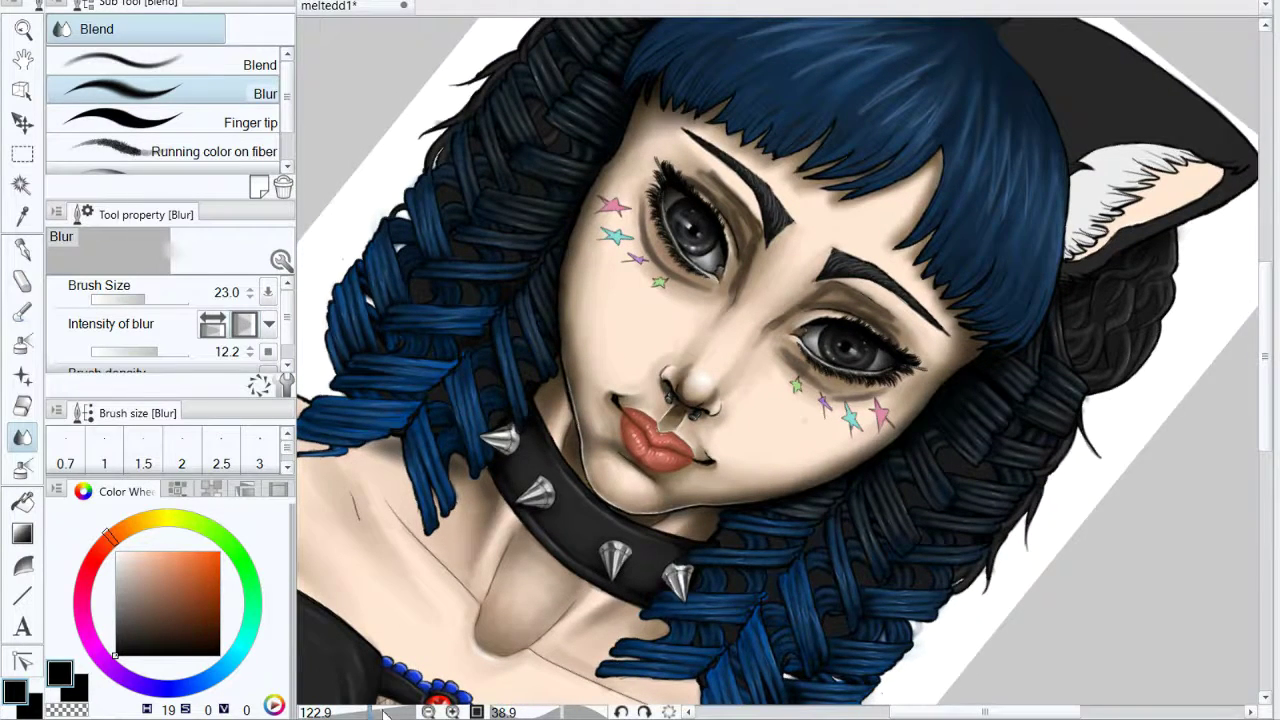
pyautogui.scroll(5, 777, 363)
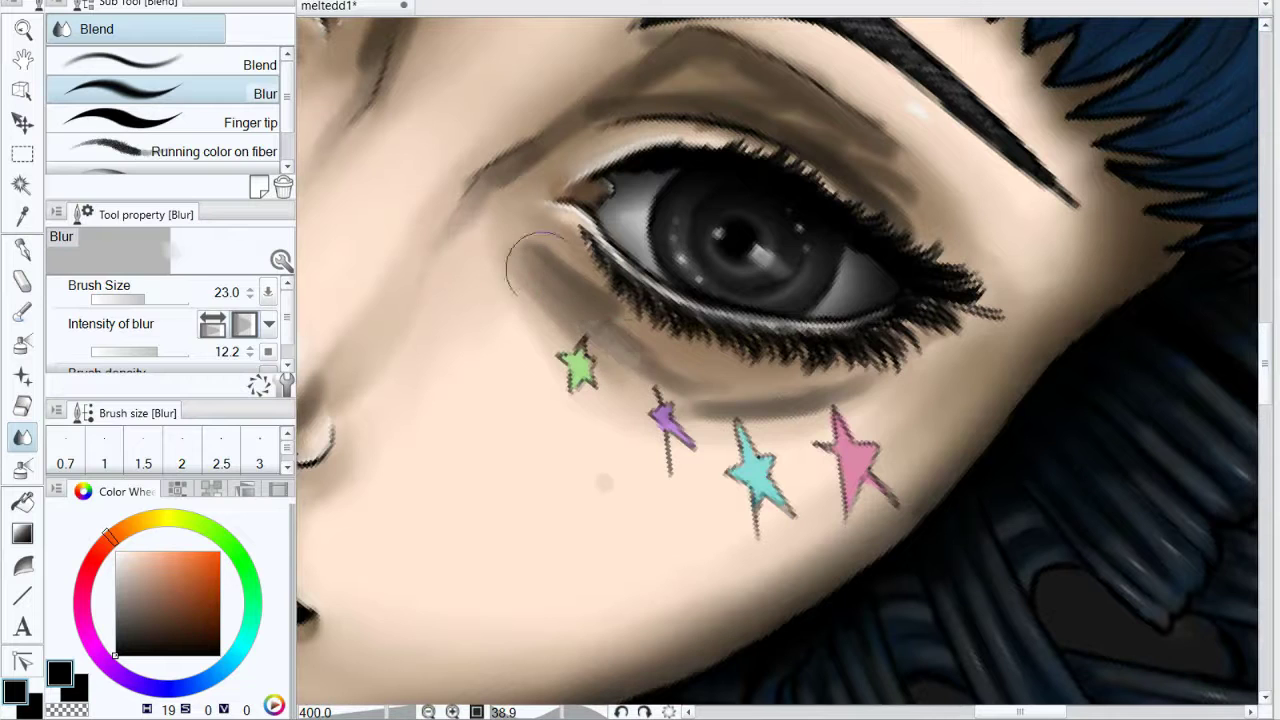
pyautogui.click(143, 351)
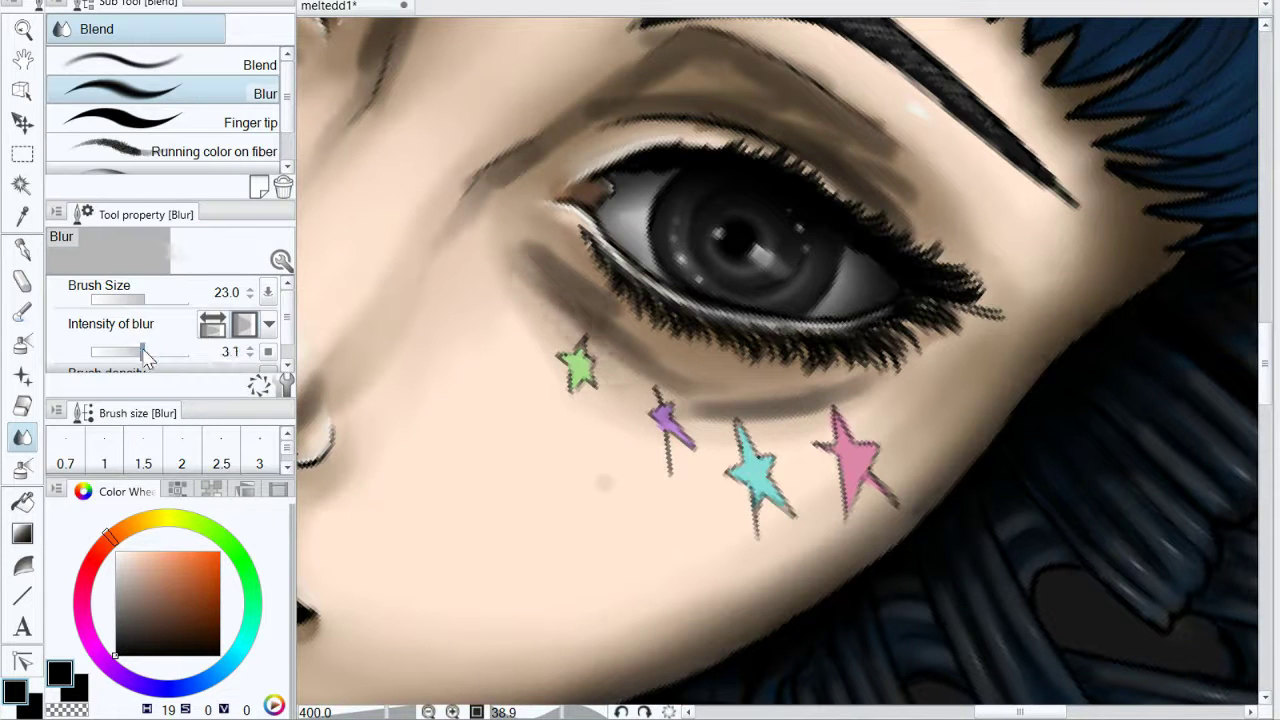
pyautogui.moveTo(571, 303)
pyautogui.mouseDown()
pyautogui.moveTo(596, 330)
pyautogui.moveTo(523, 238)
pyautogui.moveTo(651, 366)
pyautogui.moveTo(826, 384)
pyautogui.mouseUp()
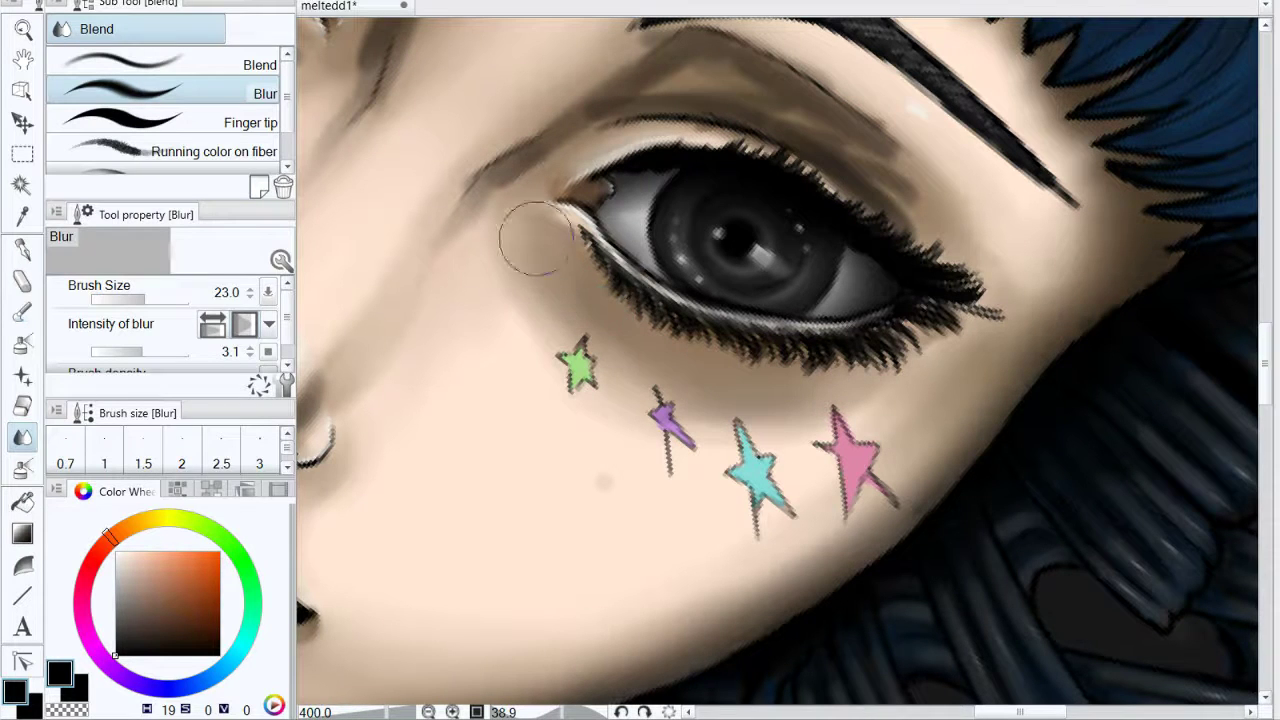
pyautogui.moveTo(786, 591)
pyautogui.mouseDown()
pyautogui.moveTo(986, 529)
pyautogui.moveTo(940, 582)
pyautogui.moveTo(954, 608)
pyautogui.moveTo(948, 668)
pyautogui.mouseUp()
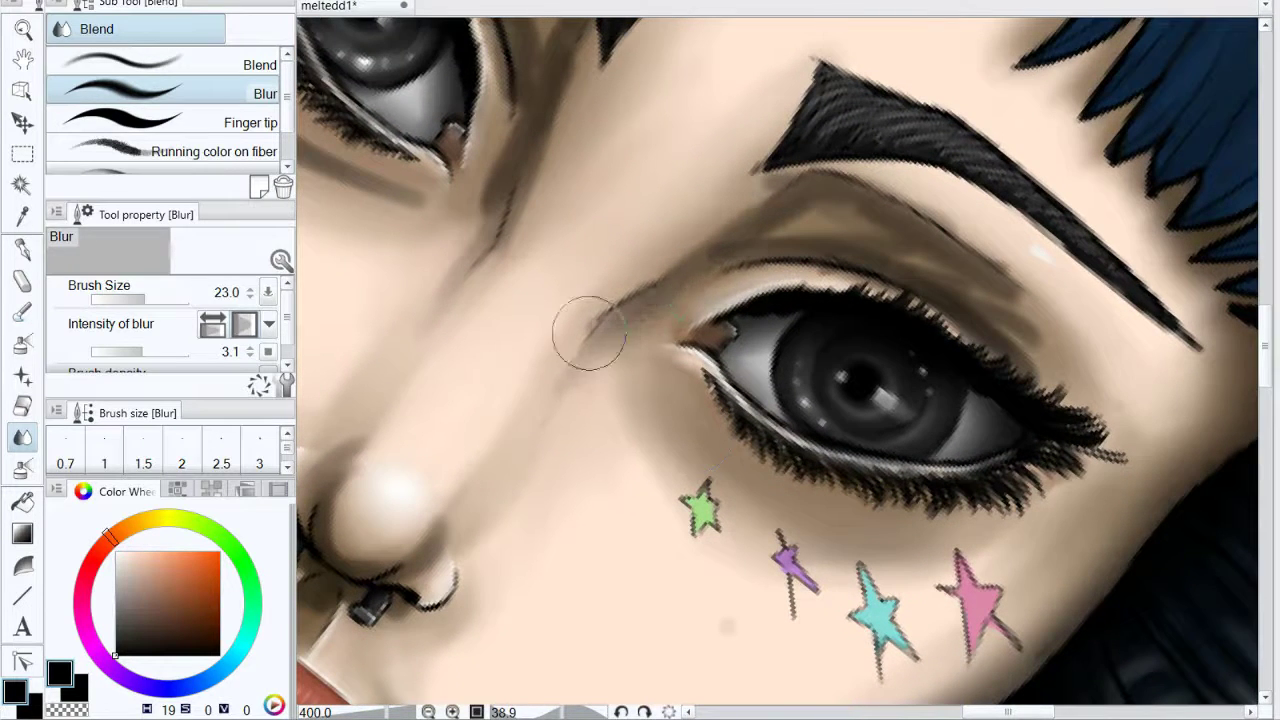
pyautogui.moveTo(589, 333)
pyautogui.mouseDown()
pyautogui.moveTo(734, 274)
pyautogui.moveTo(634, 320)
pyautogui.moveTo(626, 337)
pyautogui.moveTo(844, 215)
pyautogui.moveTo(824, 207)
pyautogui.moveTo(1021, 315)
pyautogui.moveTo(994, 305)
pyautogui.moveTo(1000, 326)
pyautogui.moveTo(855, 241)
pyautogui.moveTo(737, 247)
pyautogui.moveTo(694, 272)
pyautogui.moveTo(1016, 305)
pyautogui.moveTo(1002, 330)
pyautogui.moveTo(909, 265)
pyautogui.moveTo(747, 237)
pyautogui.mouseUp()
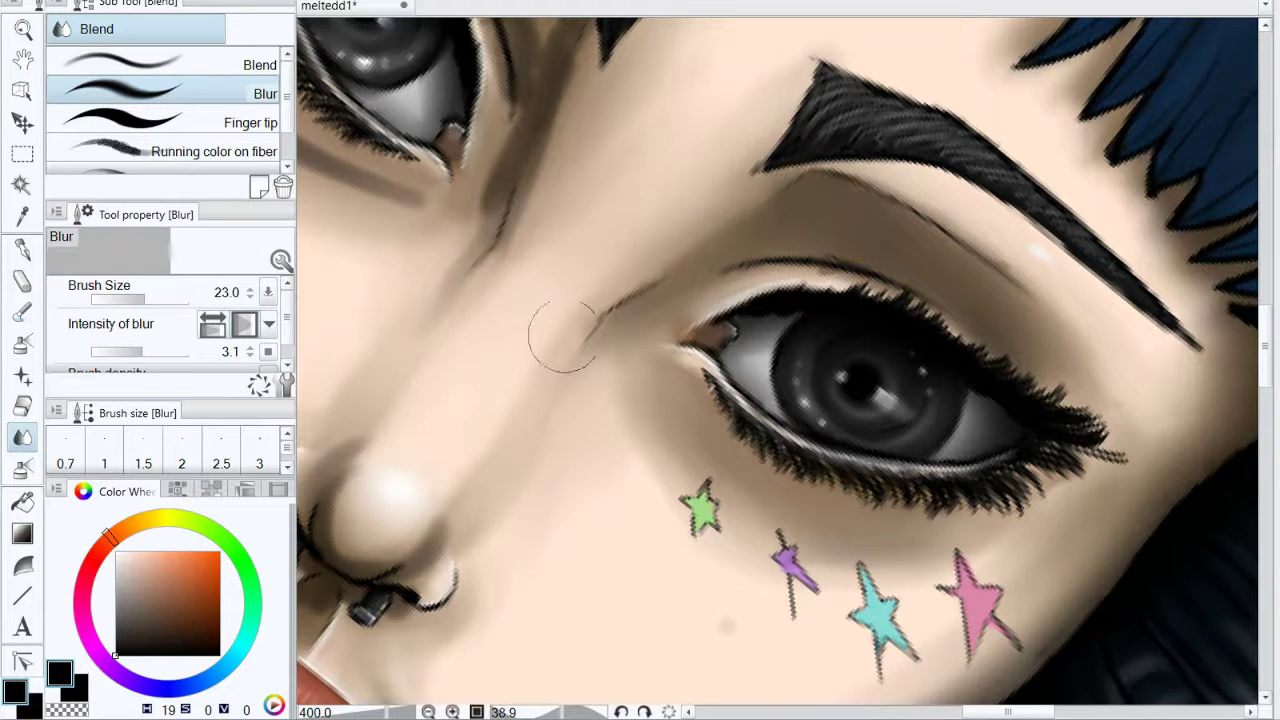
# Step: Blur the shadows around the eye on the left of the face, from the eyelid and nose bridge to the outer corner
pyautogui.moveTo(560, 540); pyautogui.dragTo(617, 625)
pyautogui.moveTo(612, 135)
pyautogui.mouseDown()
pyautogui.moveTo(607, 185)
pyautogui.moveTo(537, 308)
pyautogui.moveTo(547, 268)
pyautogui.moveTo(537, 338)
pyautogui.moveTo(575, 322)
pyautogui.mouseUp()
pyautogui.moveTo(664, 243); pyautogui.dragTo(777, 406)
pyautogui.moveTo(660, 192)
pyautogui.mouseDown()
pyautogui.moveTo(629, 140)
pyautogui.moveTo(481, 65)
pyautogui.moveTo(601, 140)
pyautogui.moveTo(586, 125)
pyautogui.moveTo(691, 238)
pyautogui.moveTo(718, 297)
pyautogui.moveTo(734, 296)
pyautogui.moveTo(672, 172)
pyautogui.moveTo(711, 335)
pyautogui.mouseUp()
pyautogui.moveTo(682, 140); pyautogui.dragTo(575, 60)
pyautogui.moveTo(517, 349); pyautogui.dragTo(545, 249)
pyautogui.moveTo(445, 70)
pyautogui.mouseDown()
pyautogui.moveTo(435, 215)
pyautogui.moveTo(585, 350)
pyautogui.moveTo(620, 355)
pyautogui.moveTo(470, 285)
pyautogui.moveTo(426, 216)
pyautogui.mouseUp()
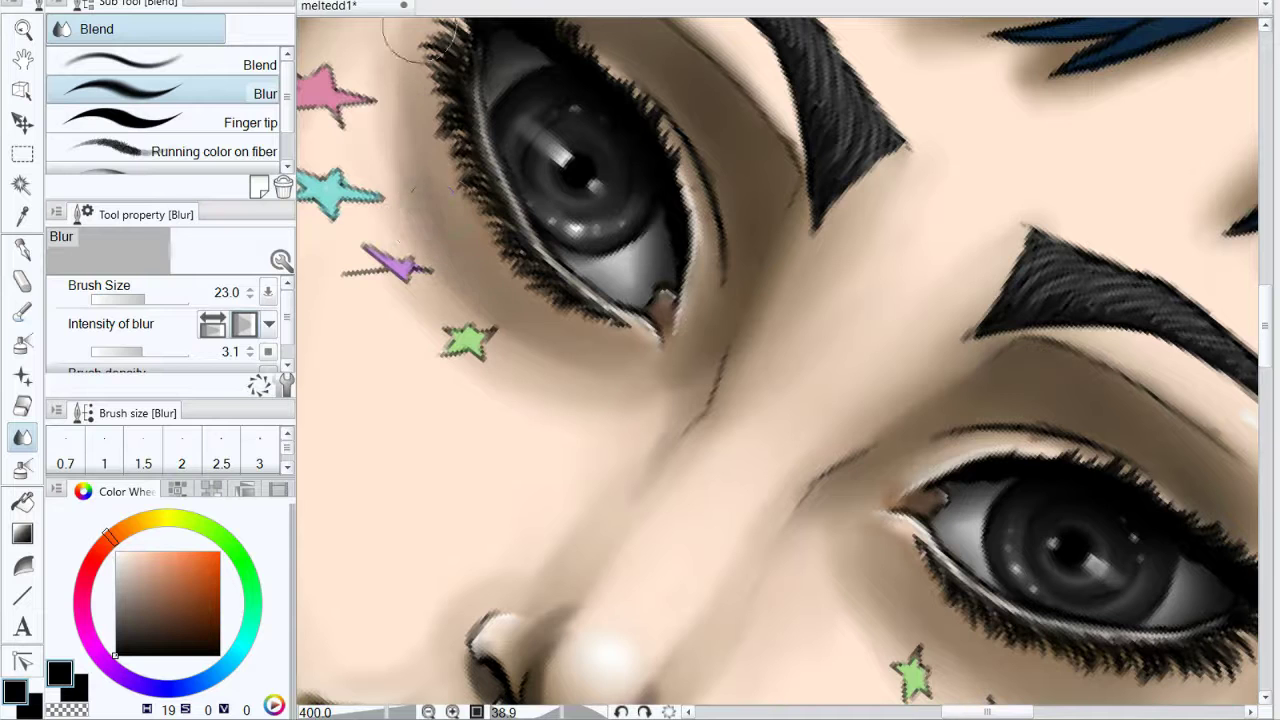
pyautogui.moveTo(796, 426)
pyautogui.mouseDown()
pyautogui.moveTo(836, 456)
pyautogui.moveTo(876, 561)
pyautogui.mouseUp()
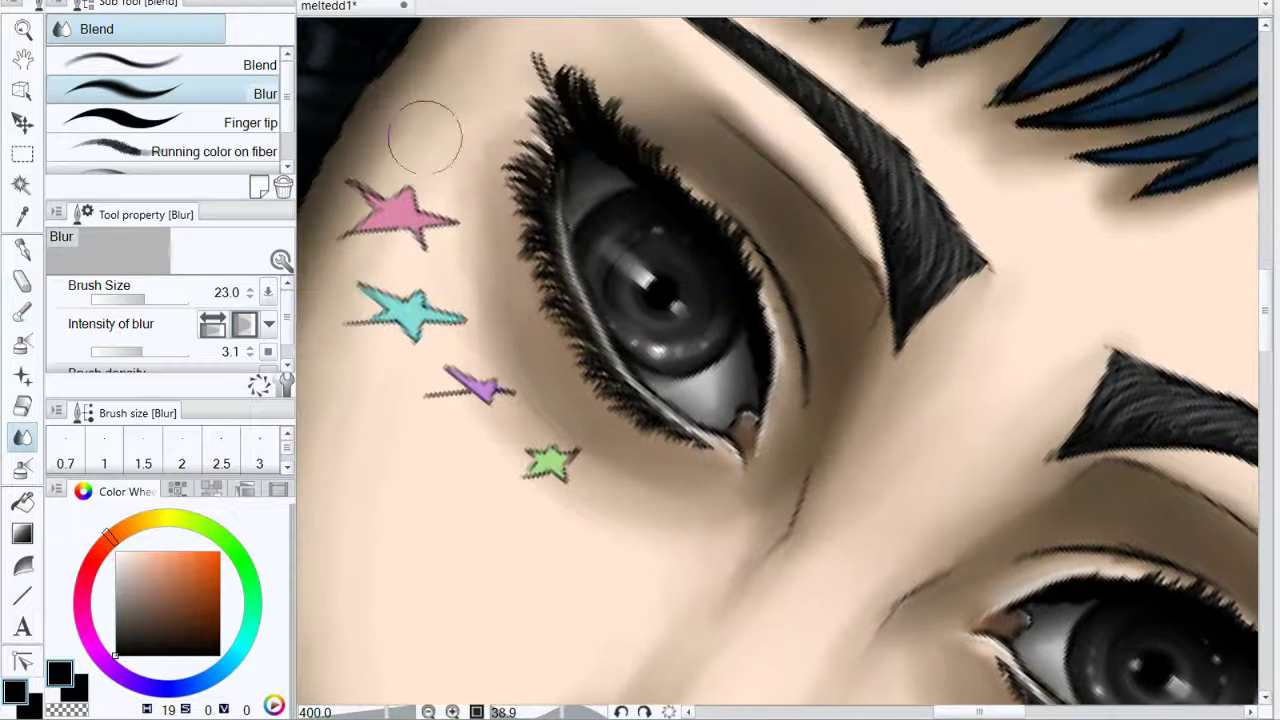
# Step: Erase the shadow spilling above the left eye's lid crease with the Soft eraser at size 10.2, redoing the first stroke
pyautogui.click(23, 403)
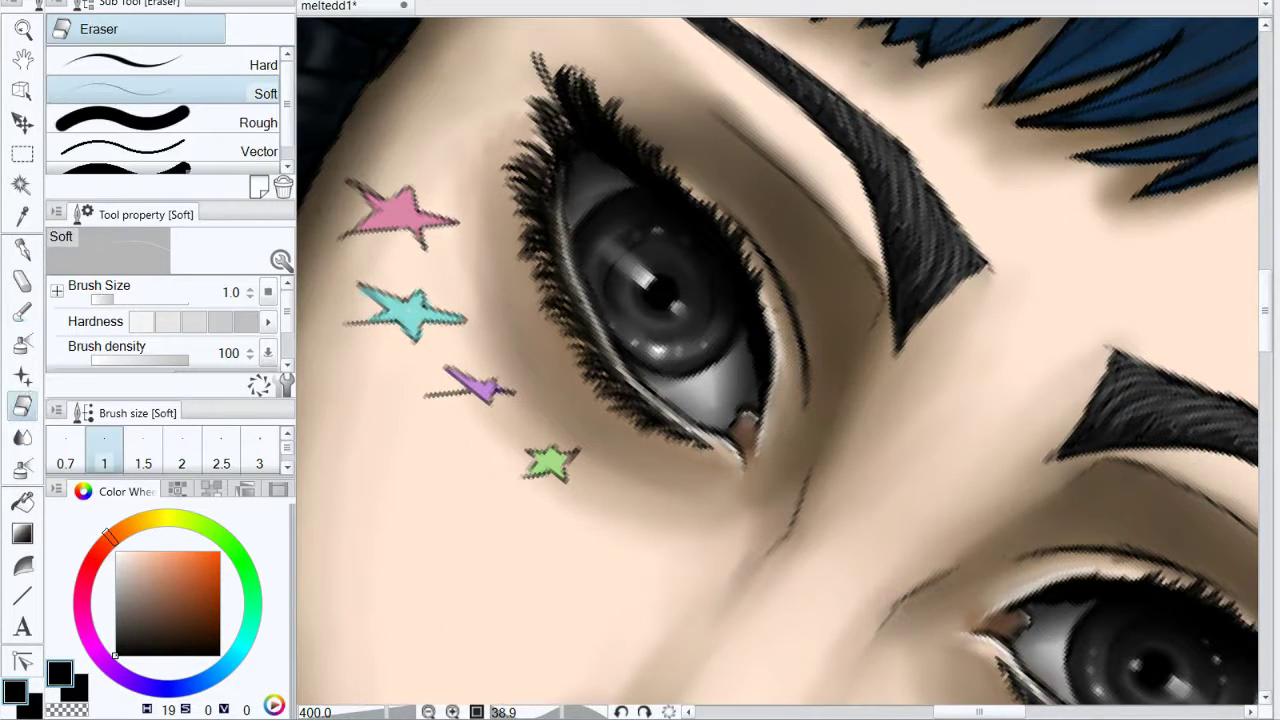
pyautogui.click(136, 300)
pyautogui.moveTo(731, 90); pyautogui.dragTo(817, 195)
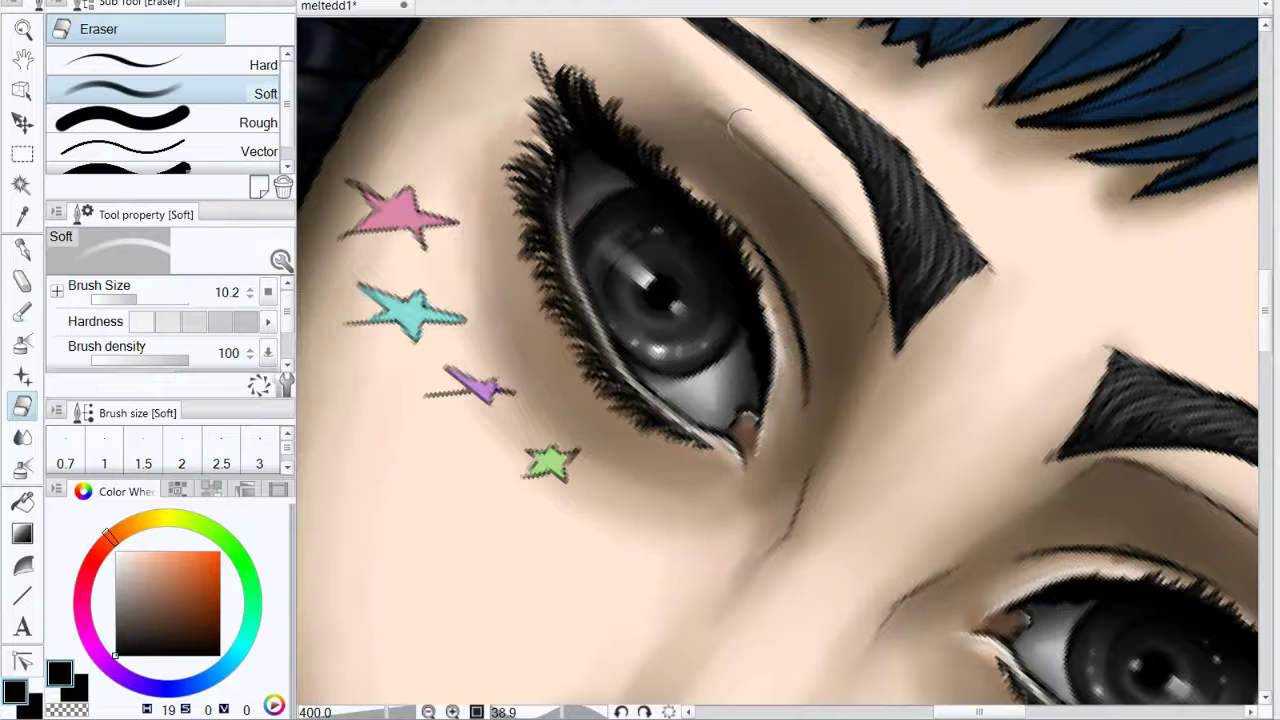
pyautogui.moveTo(740, 118)
pyautogui.mouseDown()
pyautogui.moveTo(837, 203)
pyautogui.moveTo(874, 258)
pyautogui.mouseUp()
pyautogui.hotkey('ctrl', 'z')
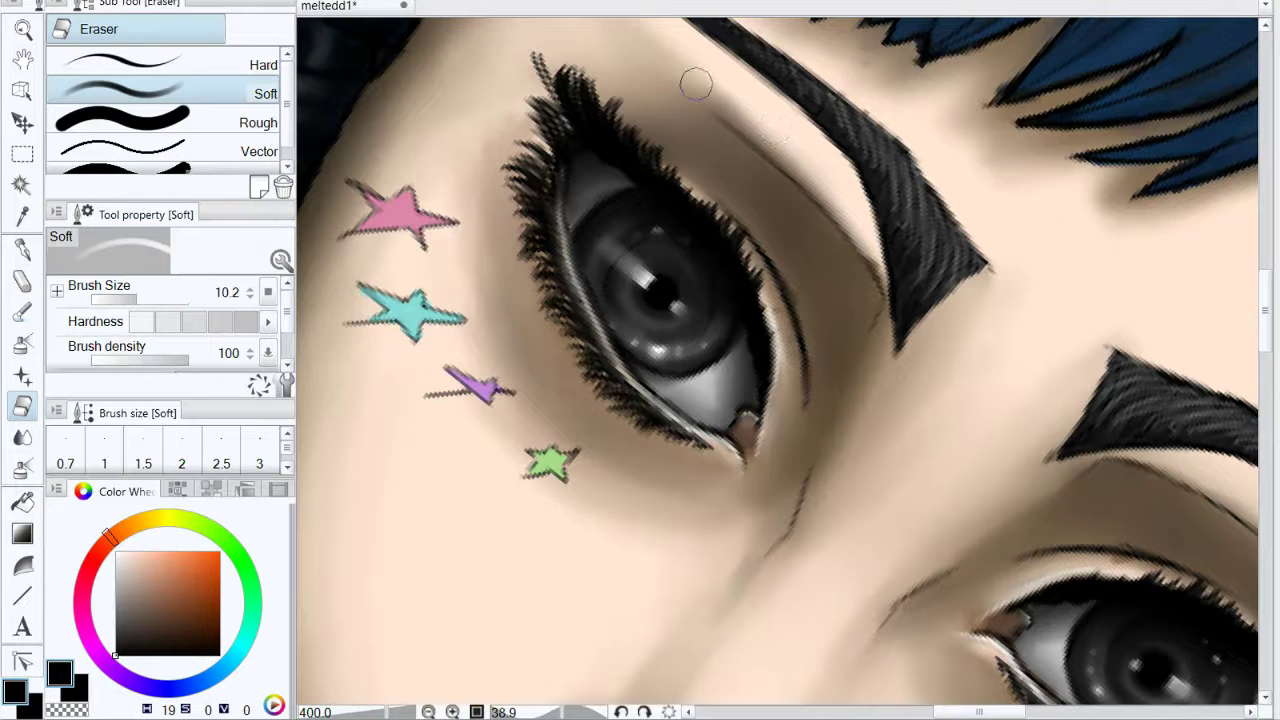
pyautogui.moveTo(697, 84)
pyautogui.mouseDown()
pyautogui.moveTo(792, 144)
pyautogui.moveTo(894, 271)
pyautogui.moveTo(733, 86)
pyautogui.moveTo(703, 75)
pyautogui.moveTo(770, 111)
pyautogui.moveTo(860, 401)
pyautogui.moveTo(895, 302)
pyautogui.moveTo(818, 506)
pyautogui.mouseUp()
# Step: Erase the excess shadow along the right eye's lid crease, between the crease and the eyebrow
pyautogui.moveTo(1057, 398)
pyautogui.mouseDown()
pyautogui.moveTo(1046, 326)
pyautogui.moveTo(954, 228)
pyautogui.mouseUp()
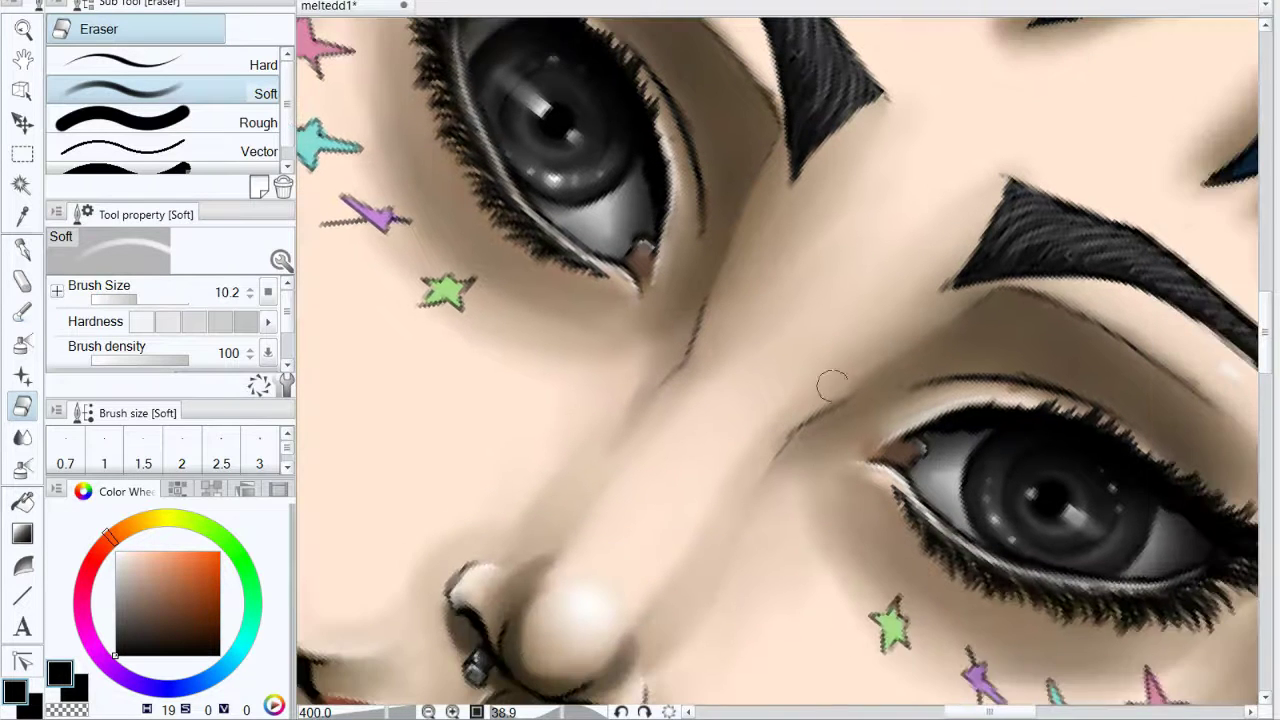
pyautogui.moveTo(1038, 400); pyautogui.dragTo(896, 329)
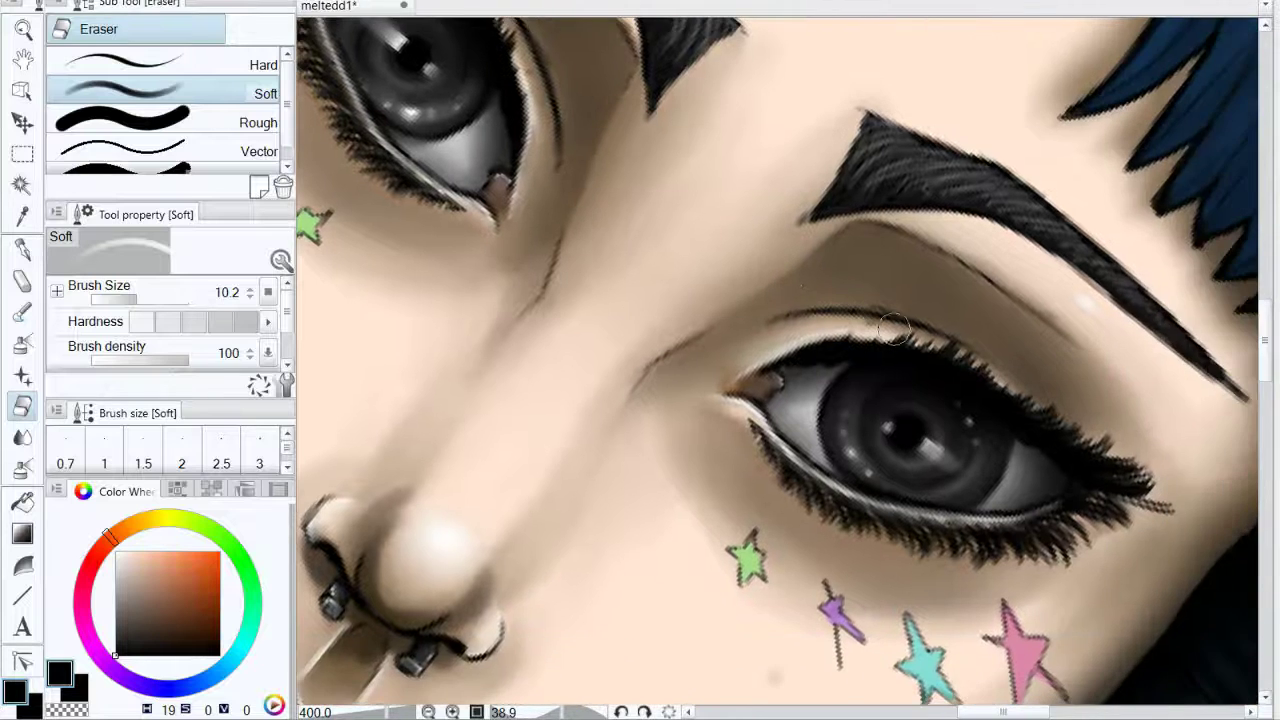
pyautogui.moveTo(992, 396); pyautogui.dragTo(956, 371)
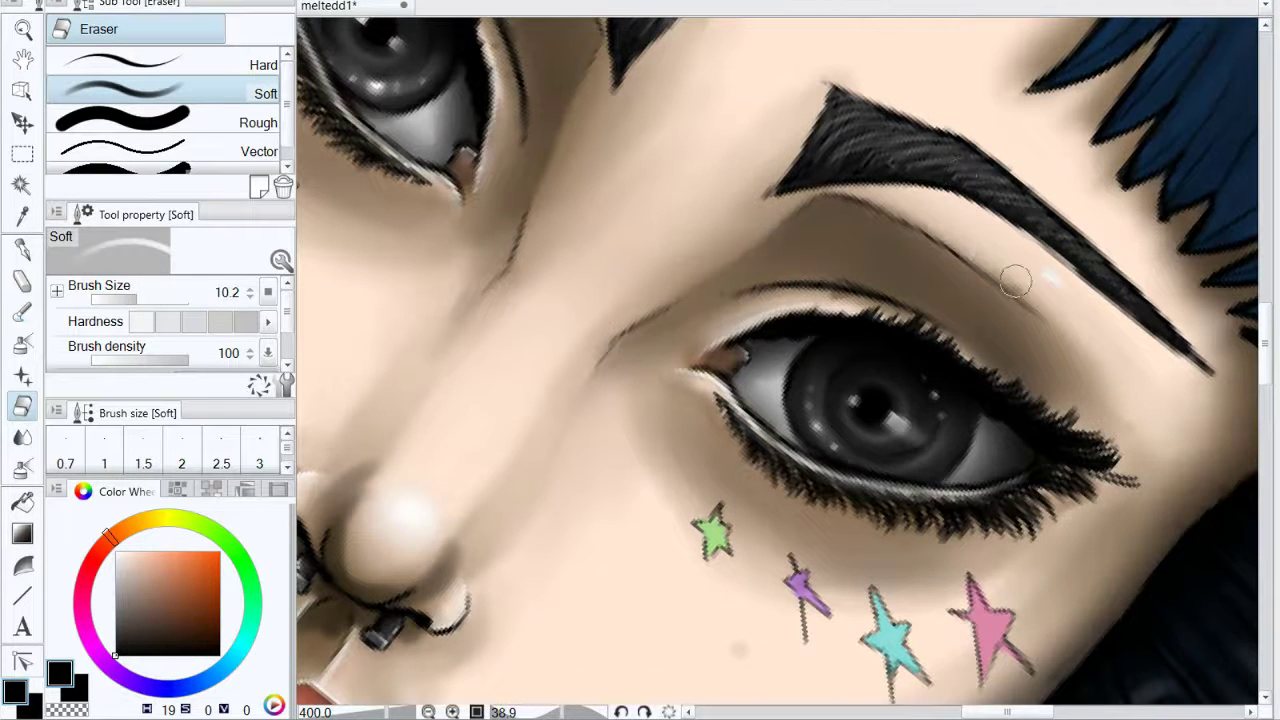
pyautogui.moveTo(669, 560); pyautogui.dragTo(743, 630)
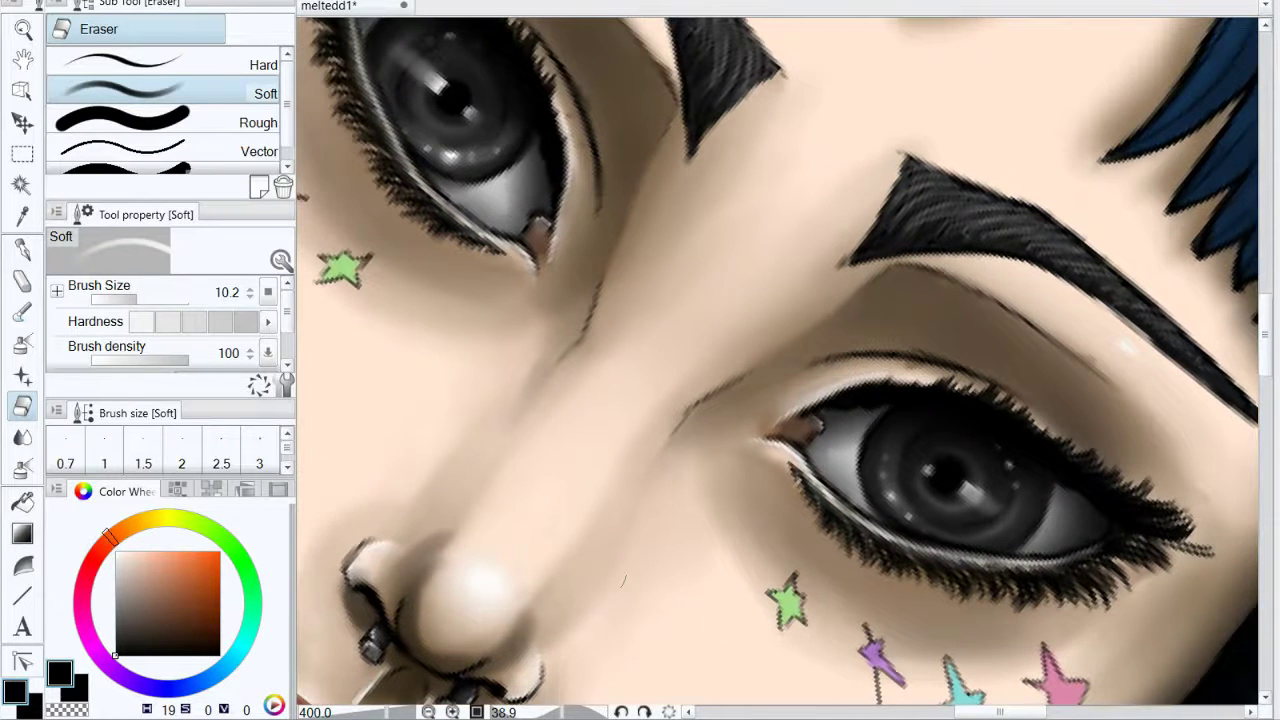
# Step: Lighten and blur the edges of the shadow beside the nose bridge and below the right eye, near the face stars
pyautogui.click(22, 438)
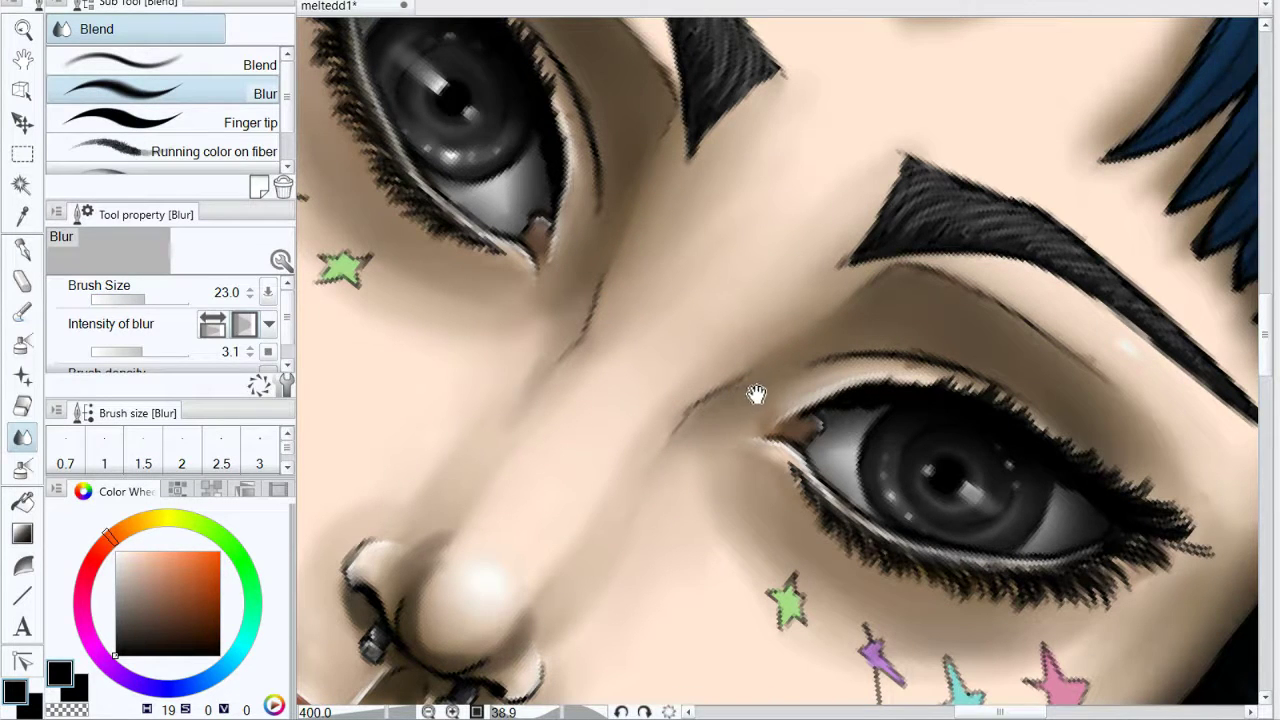
pyautogui.moveTo(753, 405)
pyautogui.mouseDown()
pyautogui.moveTo(911, 426)
pyautogui.moveTo(843, 449)
pyautogui.moveTo(811, 346)
pyautogui.moveTo(951, 471)
pyautogui.moveTo(880, 443)
pyautogui.moveTo(797, 336)
pyautogui.mouseUp()
pyautogui.click(22, 405)
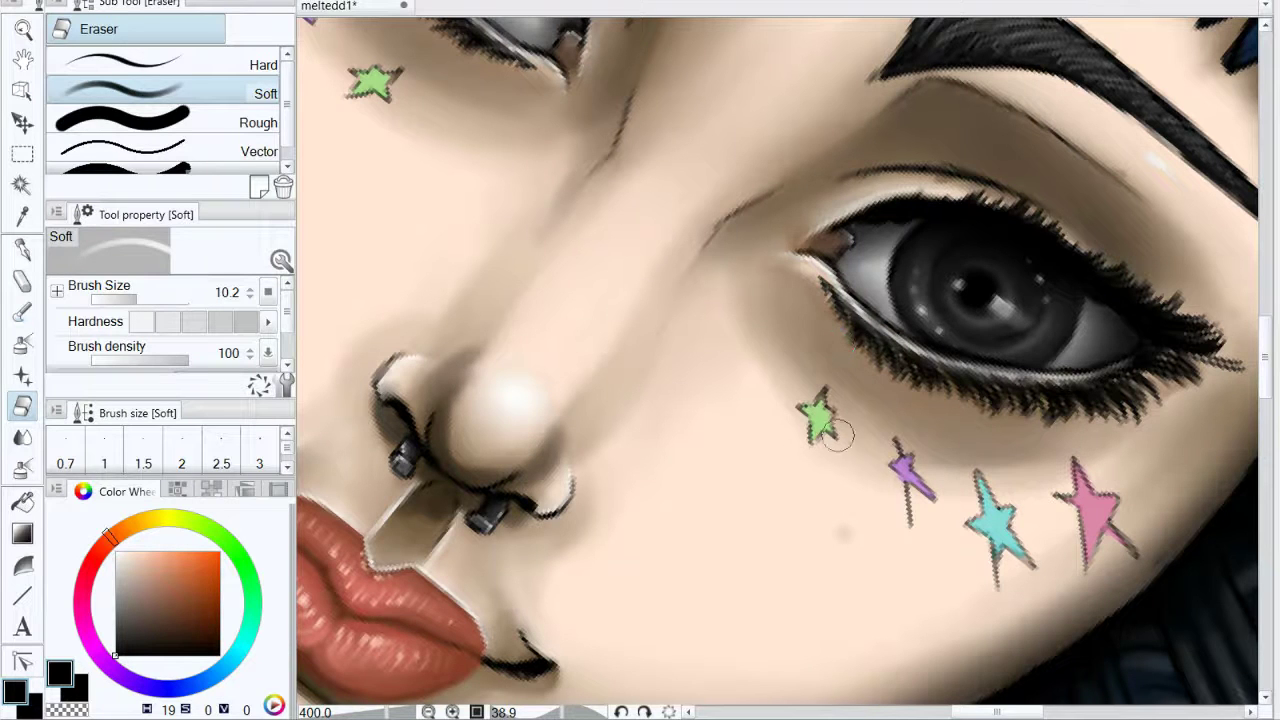
pyautogui.click(22, 437)
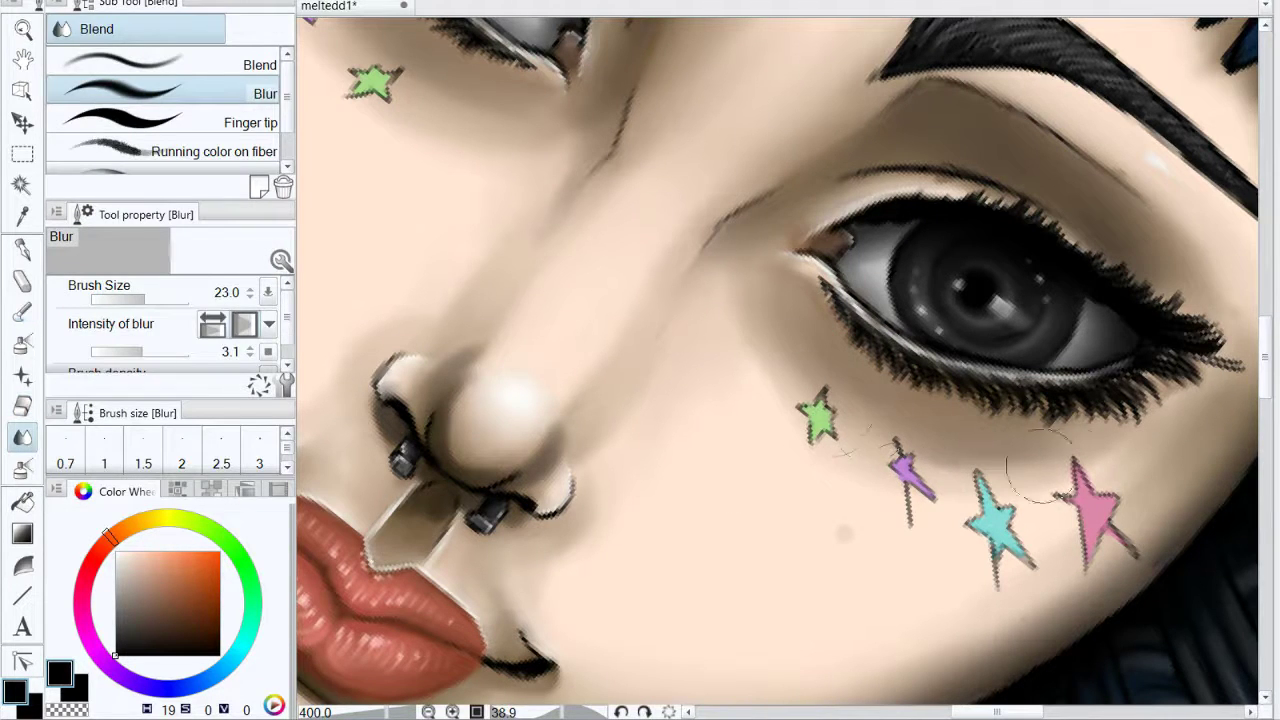
pyautogui.moveTo(877, 486)
pyautogui.mouseDown()
pyautogui.moveTo(852, 626)
pyautogui.moveTo(864, 594)
pyautogui.mouseUp()
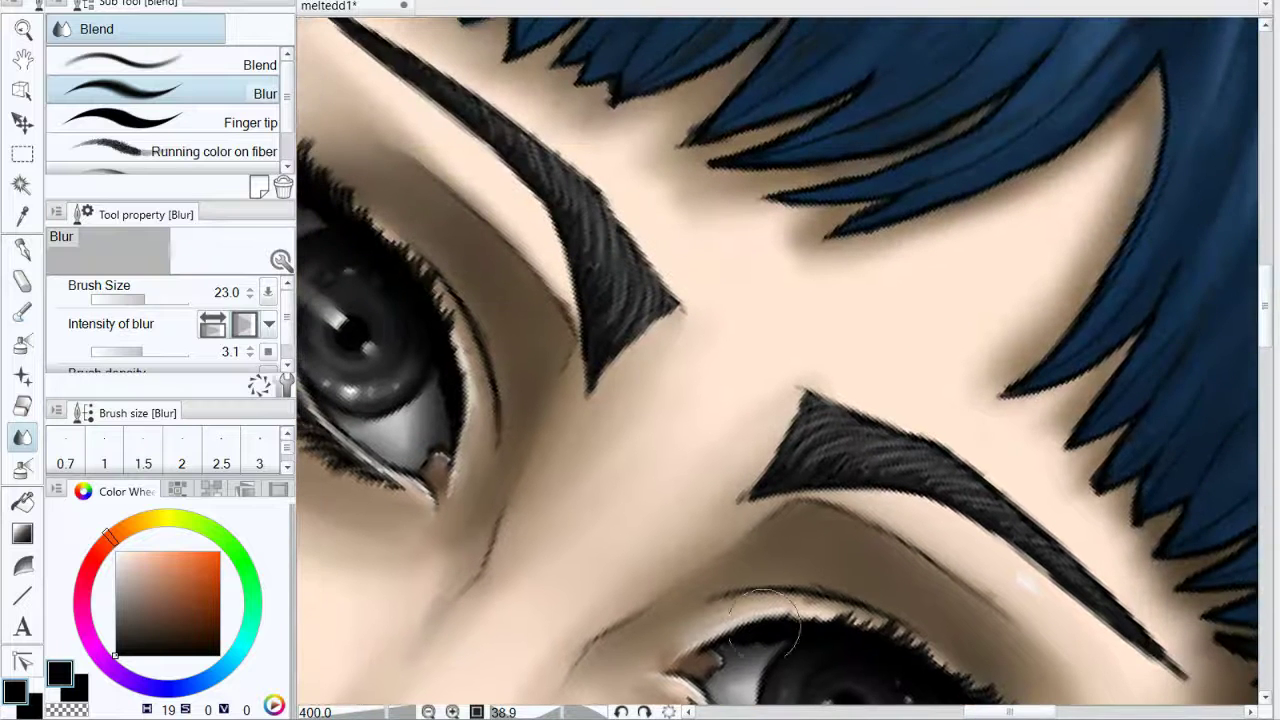
pyautogui.moveTo(388, 712); pyautogui.dragTo(377, 712)
pyautogui.moveTo(789, 474); pyautogui.dragTo(757, 330)
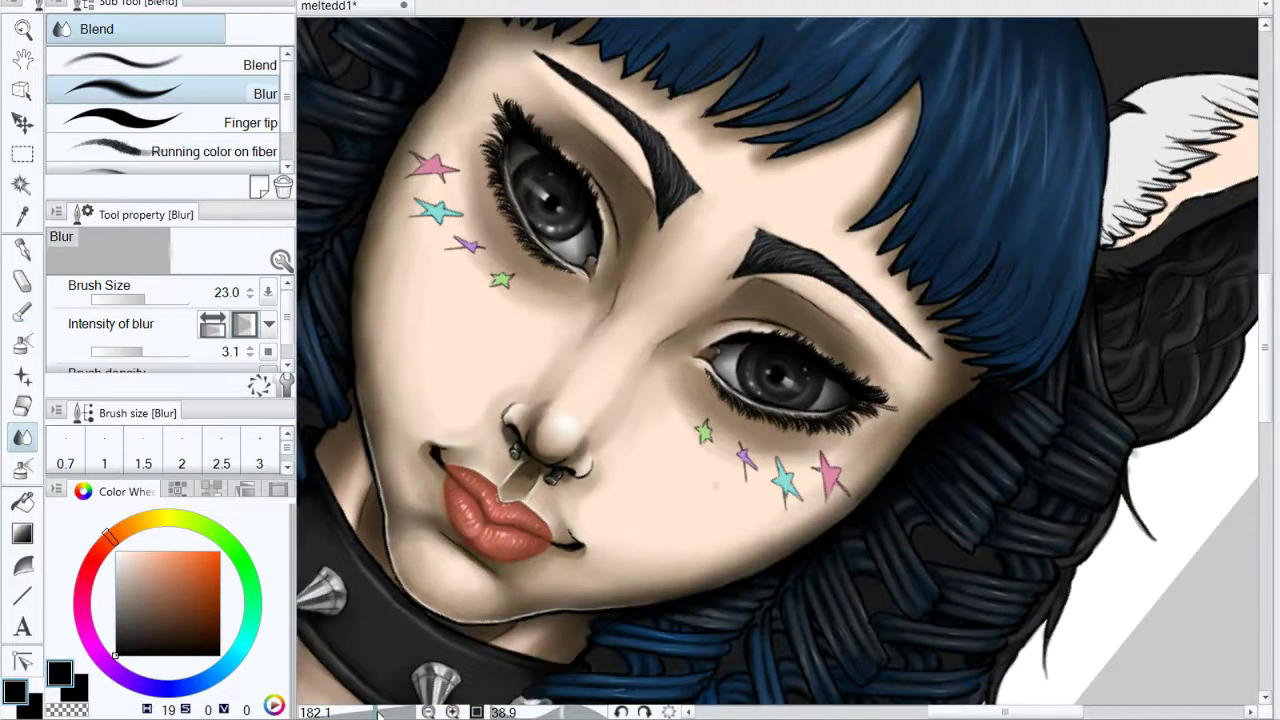
pyautogui.moveTo(377, 712); pyautogui.dragTo(384, 712)
pyautogui.moveTo(603, 536); pyautogui.dragTo(762, 437)
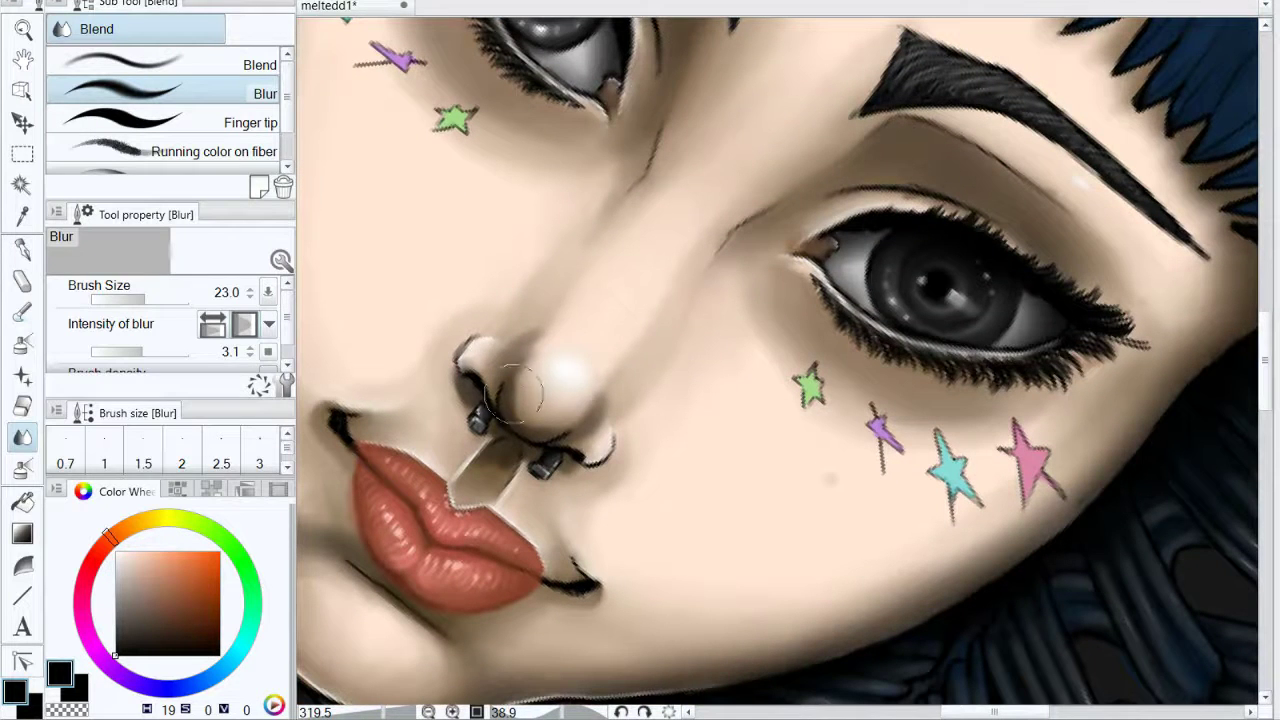
# Step: Blur the shadows around the nose tip, below the nostrils and beside the nose at brush size 23.0
pyautogui.moveTo(516, 383); pyautogui.dragTo(534, 419)
pyautogui.moveTo(497, 471); pyautogui.dragTo(494, 461)
pyautogui.moveTo(598, 401)
pyautogui.mouseDown()
pyautogui.moveTo(609, 326)
pyautogui.moveTo(500, 355)
pyautogui.moveTo(599, 285)
pyautogui.moveTo(571, 411)
pyautogui.moveTo(519, 421)
pyautogui.moveTo(634, 366)
pyautogui.moveTo(597, 431)
pyautogui.mouseUp()
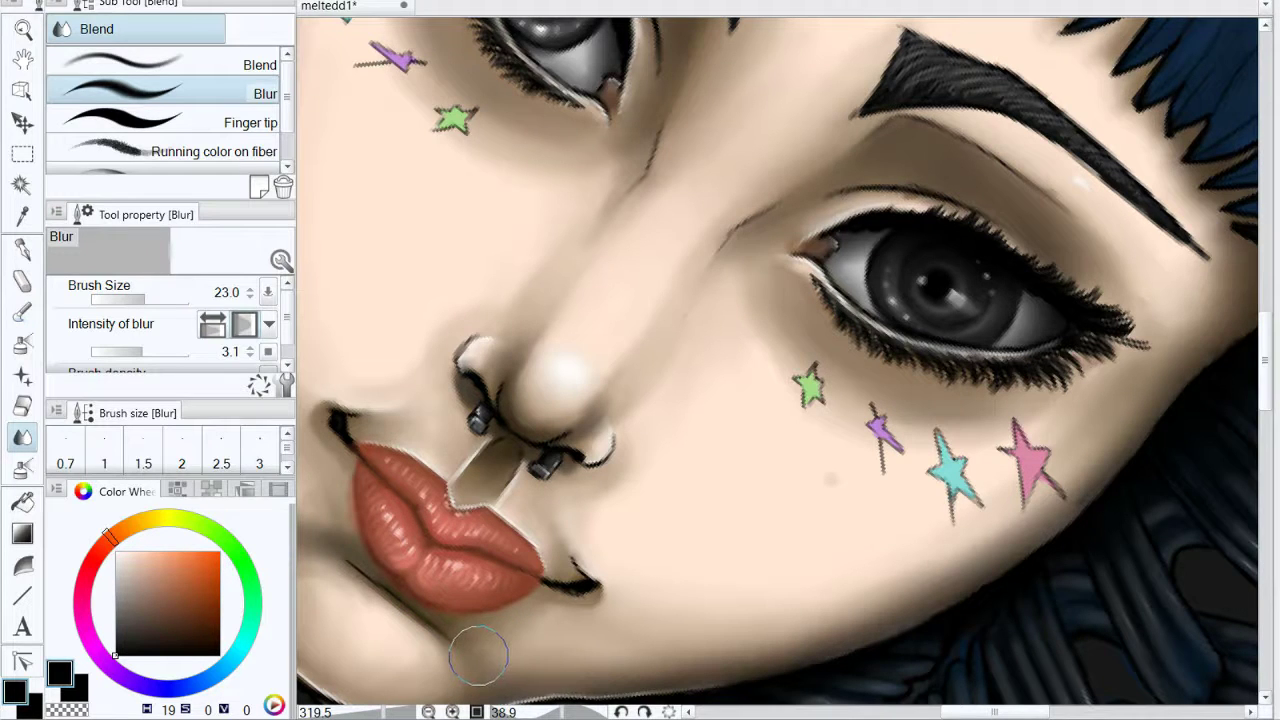
# Step: Add soft black shadow along the left armpit creases above the dress neckline with the Soft airbrush at size 8.0
pyautogui.click(378, 712)
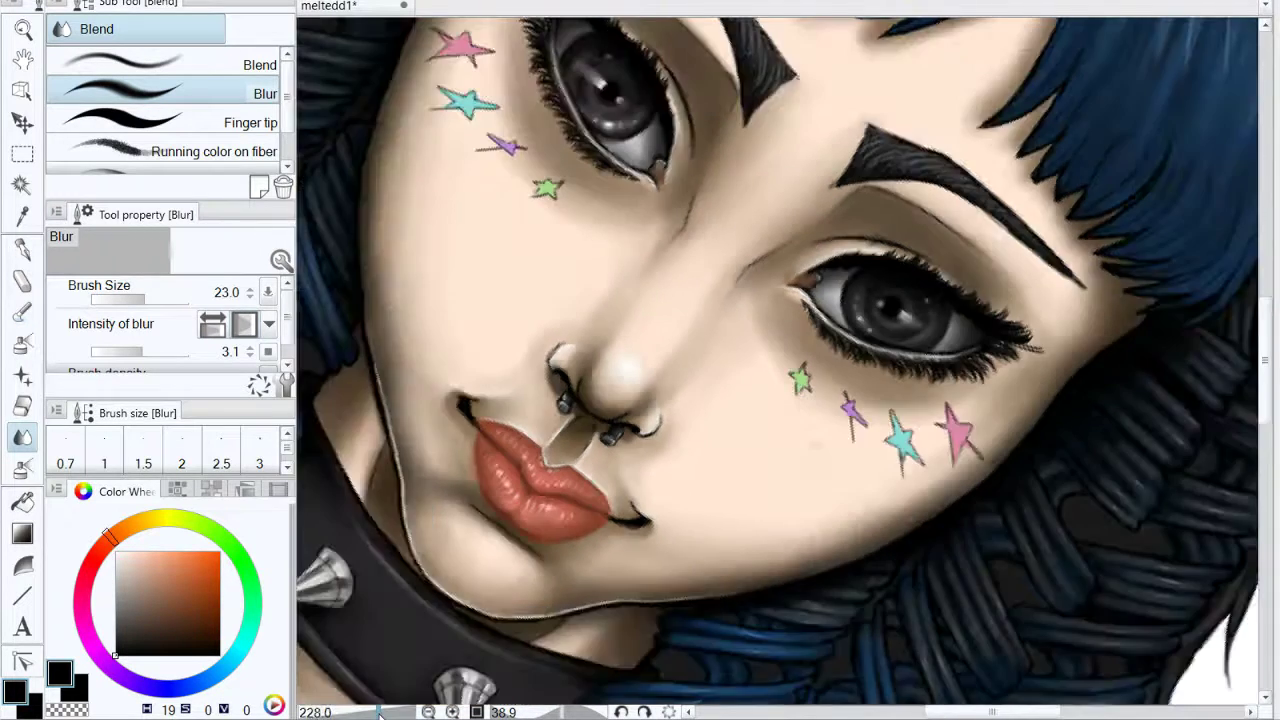
pyautogui.moveTo(377, 712); pyautogui.dragTo(369, 712)
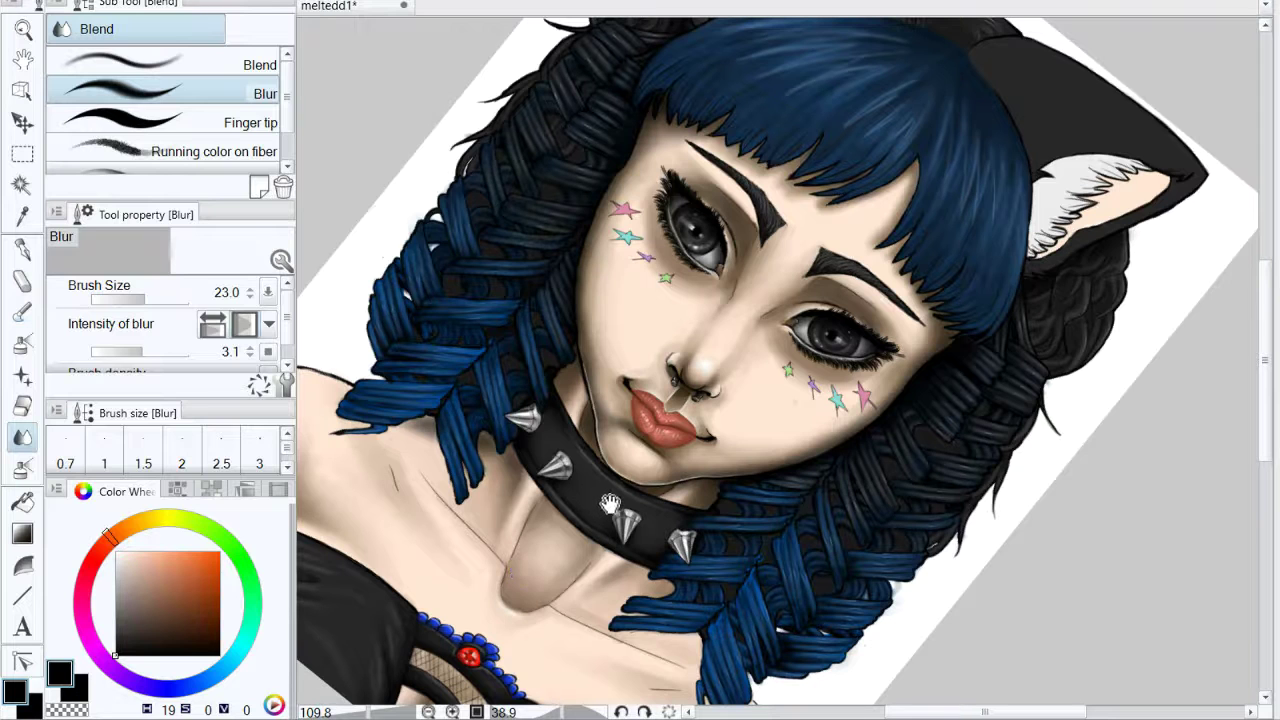
pyautogui.moveTo(601, 494); pyautogui.dragTo(747, 283)
pyautogui.click(363, 712)
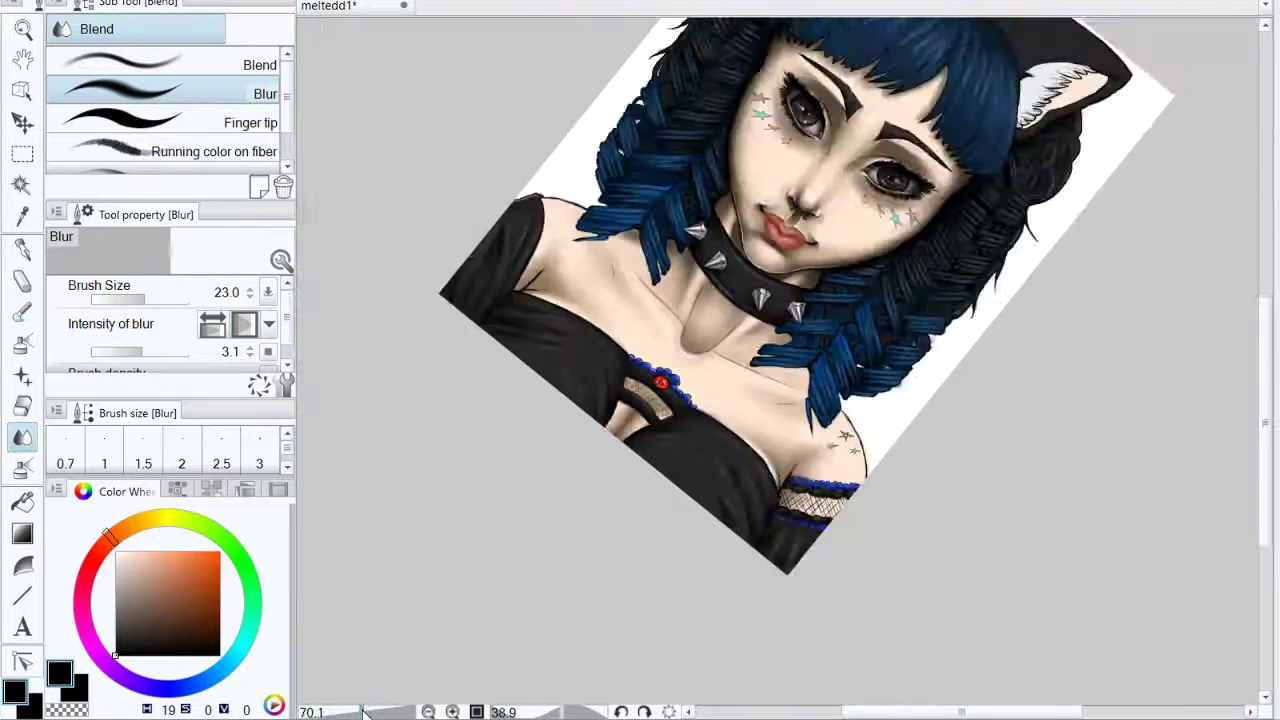
pyautogui.moveTo(364, 712); pyautogui.dragTo(374, 712)
pyautogui.moveTo(616, 496); pyautogui.dragTo(726, 375)
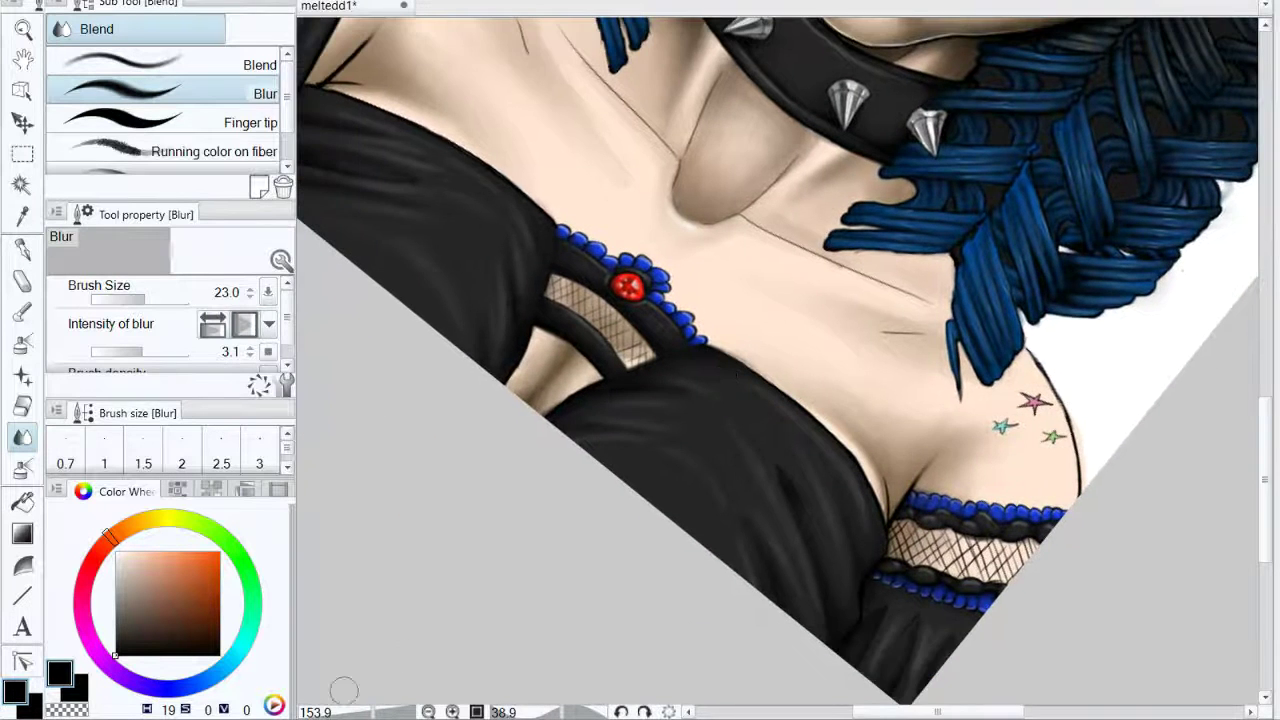
pyautogui.moveTo(375, 712); pyautogui.dragTo(384, 712)
pyautogui.moveTo(444, 320)
pyautogui.mouseDown()
pyautogui.moveTo(606, 500)
pyautogui.moveTo(700, 520)
pyautogui.mouseUp()
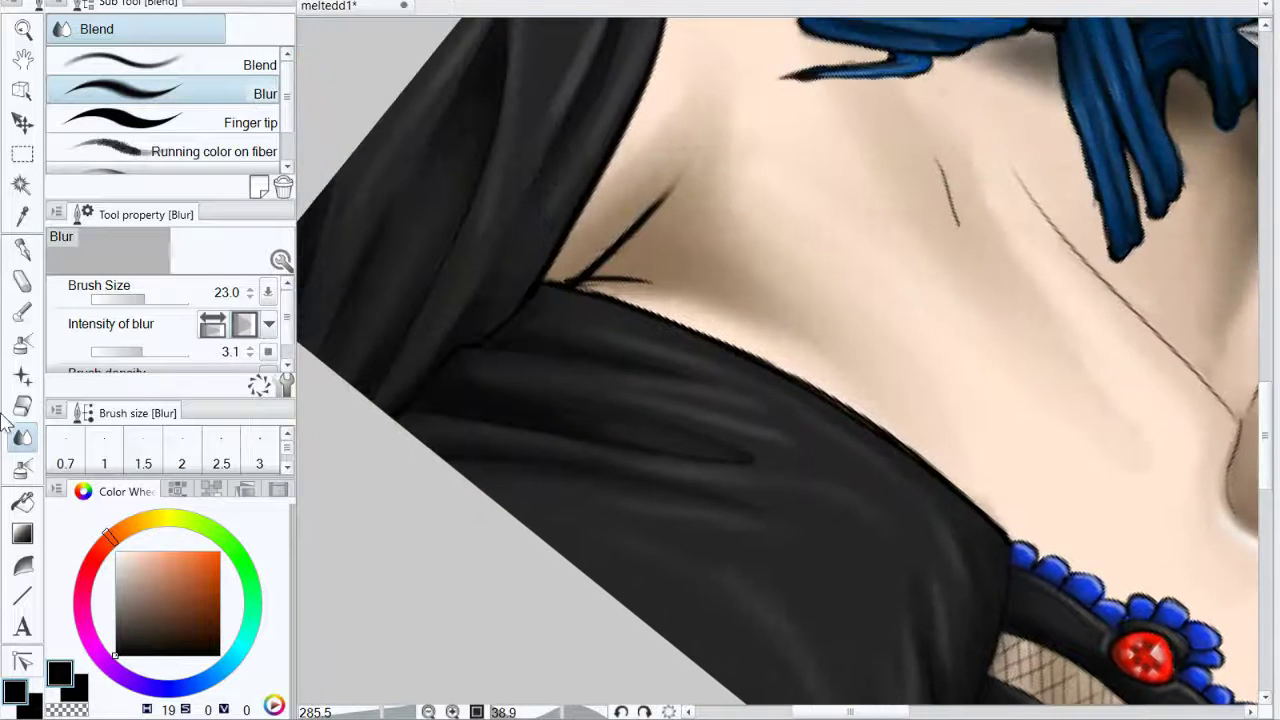
pyautogui.click(22, 468)
pyautogui.moveTo(577, 285)
pyautogui.mouseDown()
pyautogui.moveTo(608, 272)
pyautogui.moveTo(599, 265)
pyautogui.moveTo(763, 310)
pyautogui.mouseUp()
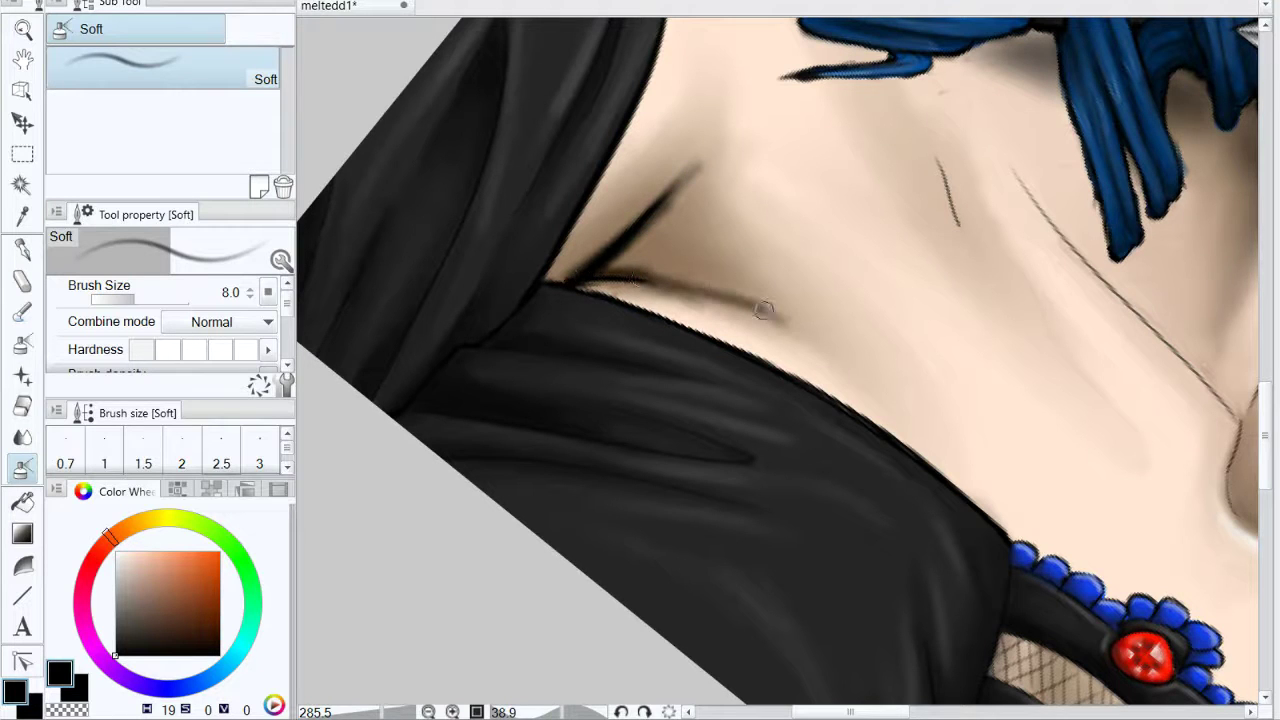
pyautogui.moveTo(668, 280)
pyautogui.mouseDown()
pyautogui.moveTo(634, 265)
pyautogui.moveTo(655, 245)
pyautogui.moveTo(706, 276)
pyautogui.mouseUp()
pyautogui.moveTo(547, 278)
pyautogui.mouseDown()
pyautogui.moveTo(640, 205)
pyautogui.moveTo(600, 225)
pyautogui.moveTo(585, 197)
pyautogui.mouseUp()
# Step: Blur the left armpit shadow, and extend its crease with Transparent watercolor at size 9.1 and opacity 80
pyautogui.click(22, 437)
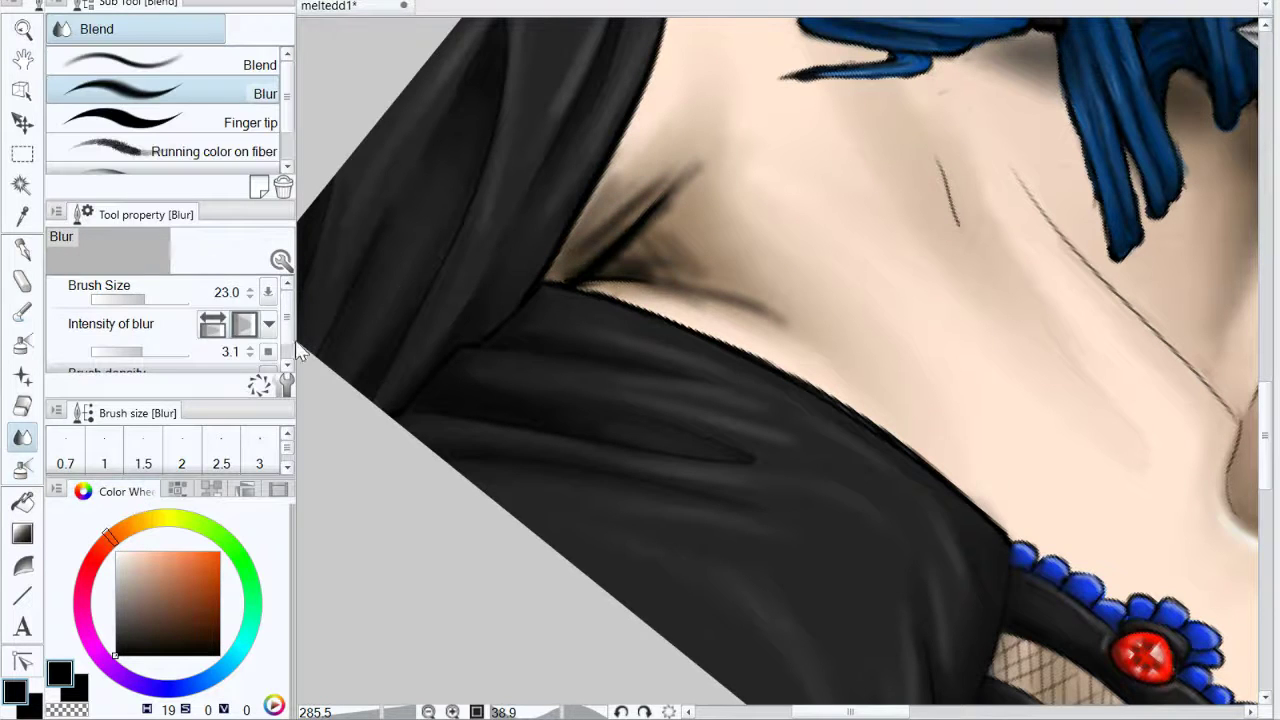
pyautogui.moveTo(681, 161)
pyautogui.mouseDown()
pyautogui.moveTo(560, 262)
pyautogui.moveTo(705, 283)
pyautogui.moveTo(727, 317)
pyautogui.moveTo(706, 172)
pyautogui.mouseUp()
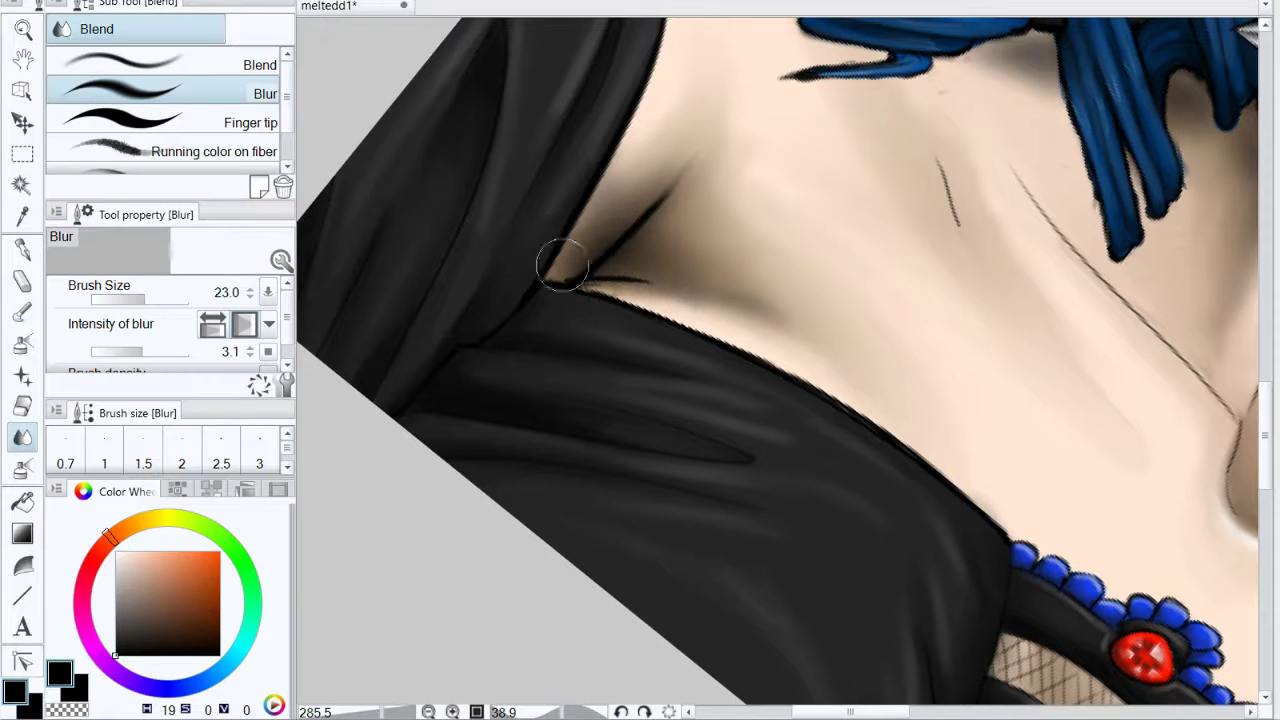
pyautogui.click(22, 312)
pyautogui.moveTo(556, 263); pyautogui.dragTo(621, 197)
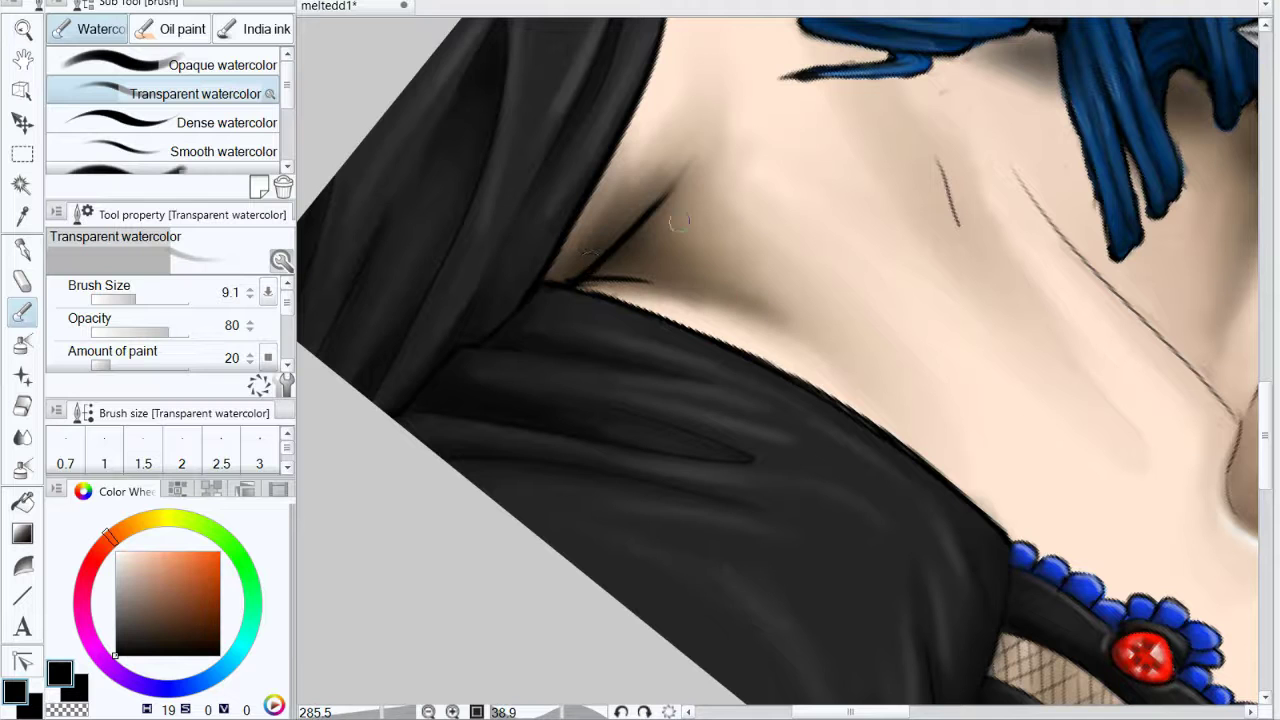
pyautogui.moveTo(659, 208); pyautogui.dragTo(726, 124)
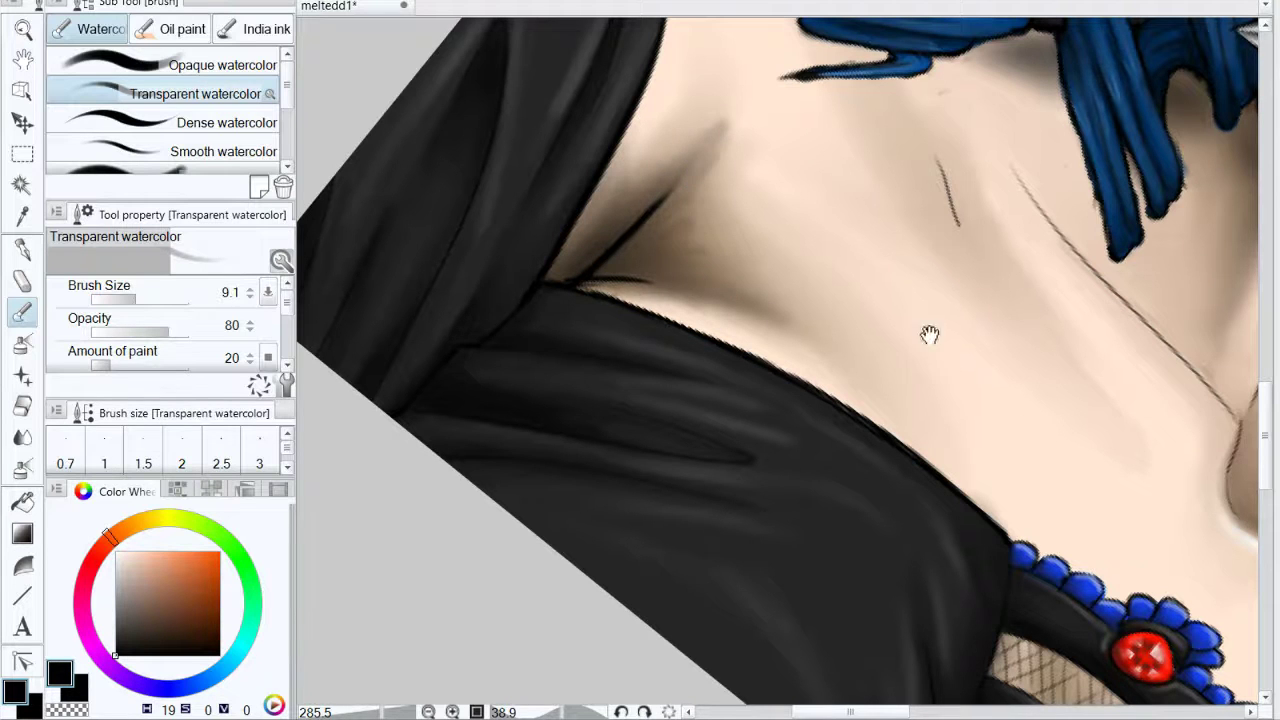
# Step: Paint dark shading along the right armpit crease and the adjoining skin above the lace armband with Transparent watercolor
pyautogui.moveTo(930, 334)
pyautogui.mouseDown()
pyautogui.moveTo(914, 346)
pyautogui.moveTo(771, 269)
pyautogui.moveTo(663, 299)
pyautogui.mouseUp()
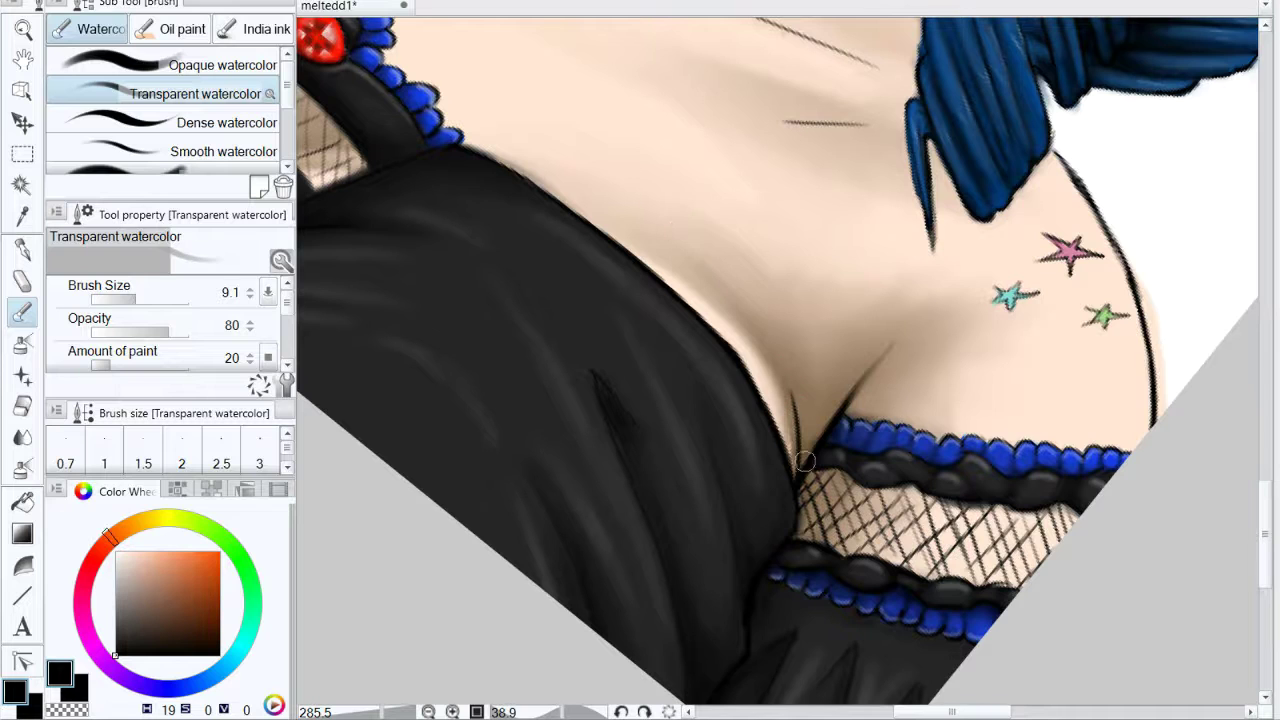
pyautogui.moveTo(805, 461); pyautogui.dragTo(797, 396)
pyautogui.moveTo(816, 438); pyautogui.dragTo(883, 352)
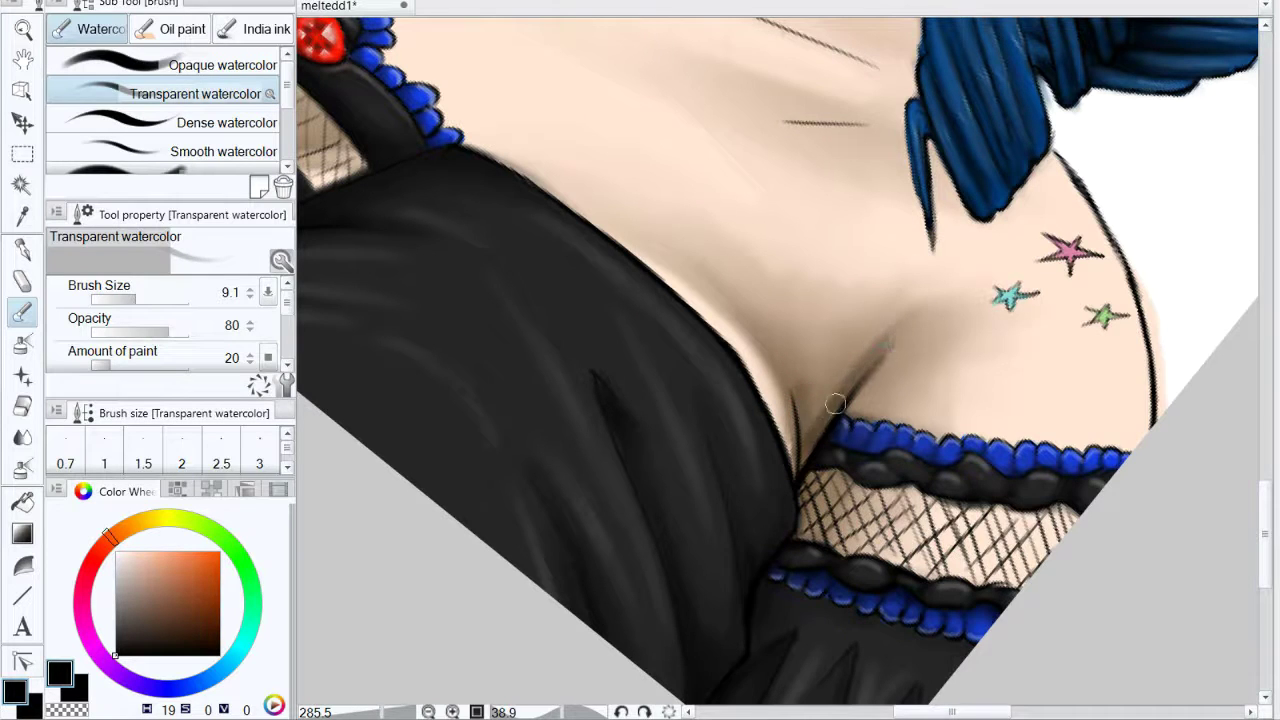
pyautogui.moveTo(837, 403); pyautogui.dragTo(866, 350)
pyautogui.moveTo(794, 392)
pyautogui.mouseDown()
pyautogui.moveTo(804, 468)
pyautogui.moveTo(830, 350)
pyautogui.moveTo(885, 332)
pyautogui.moveTo(817, 440)
pyautogui.moveTo(900, 330)
pyautogui.moveTo(815, 410)
pyautogui.moveTo(888, 353)
pyautogui.moveTo(825, 350)
pyautogui.moveTo(730, 313)
pyautogui.mouseUp()
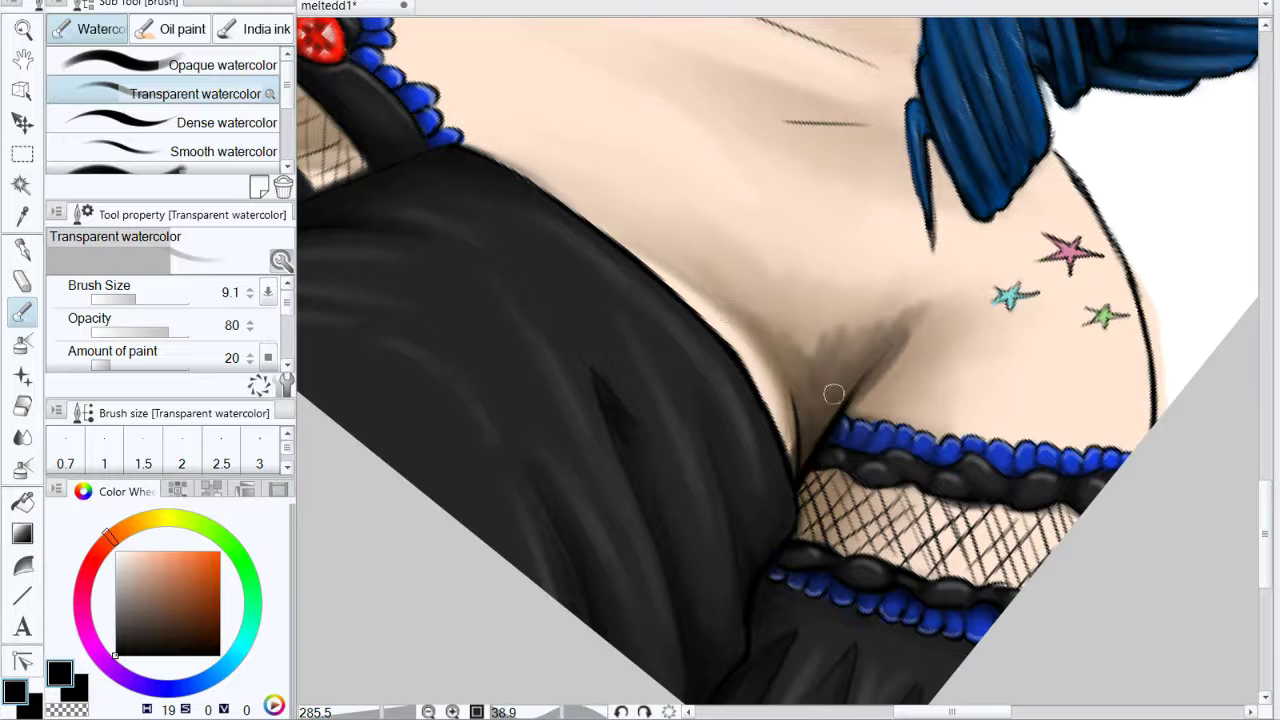
# Step: Darken the fold between the bodice and the right sleeve, and deepen the armpit crease above the armband
pyautogui.moveTo(808, 479)
pyautogui.mouseDown()
pyautogui.moveTo(845, 390)
pyautogui.moveTo(764, 622)
pyautogui.mouseUp()
pyautogui.moveTo(881, 466); pyautogui.dragTo(876, 353)
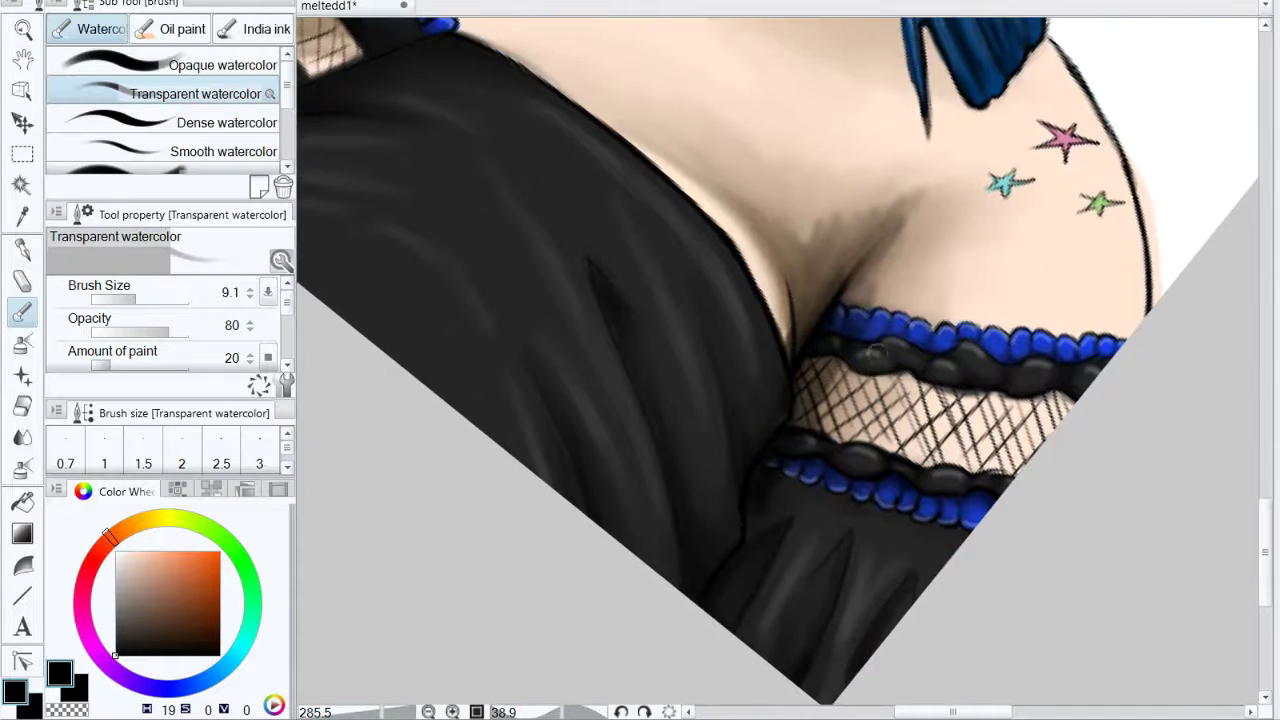
pyautogui.moveTo(797, 382); pyautogui.dragTo(855, 288)
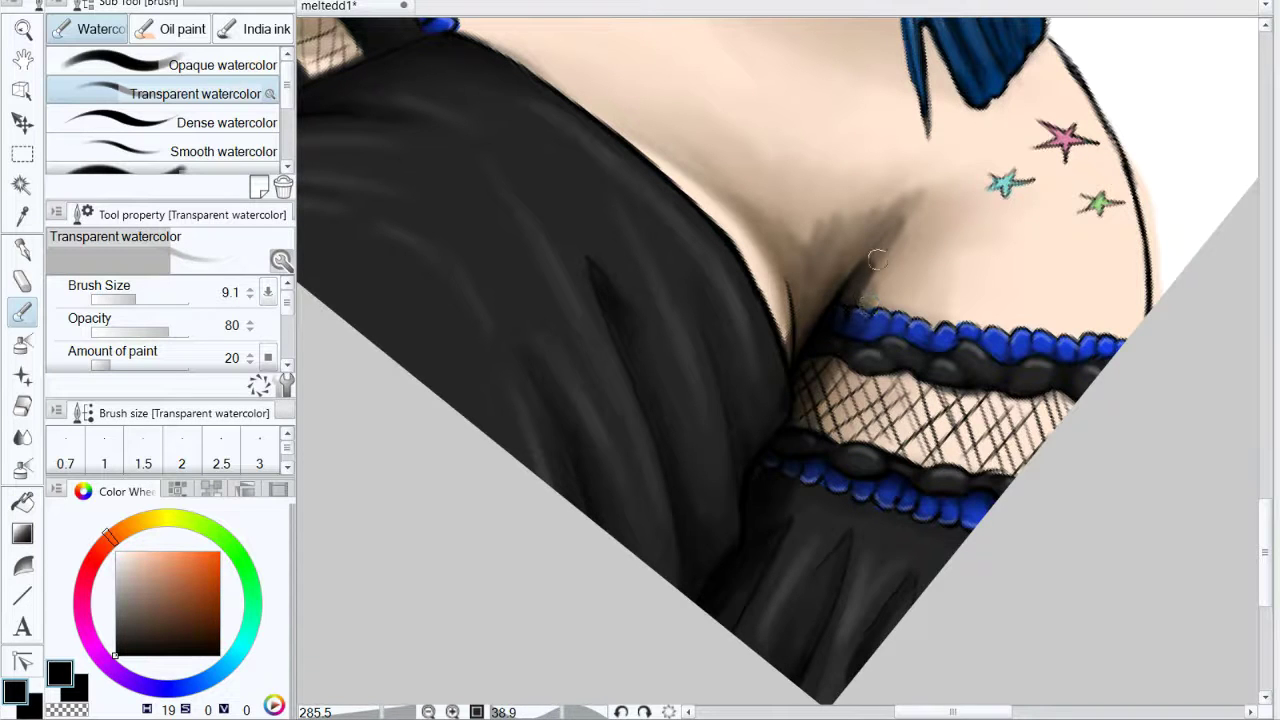
pyautogui.moveTo(826, 334); pyautogui.dragTo(914, 224)
# Step: Shade the cleavage skin in the opening below the fishnet strap with Transparent watercolor
pyautogui.moveTo(783, 375); pyautogui.dragTo(1060, 560)
pyautogui.moveTo(512, 235)
pyautogui.mouseDown()
pyautogui.moveTo(856, 356)
pyautogui.moveTo(941, 498)
pyautogui.mouseUp()
pyautogui.moveTo(804, 593)
pyautogui.mouseDown()
pyautogui.moveTo(857, 560)
pyautogui.moveTo(786, 617)
pyautogui.mouseUp()
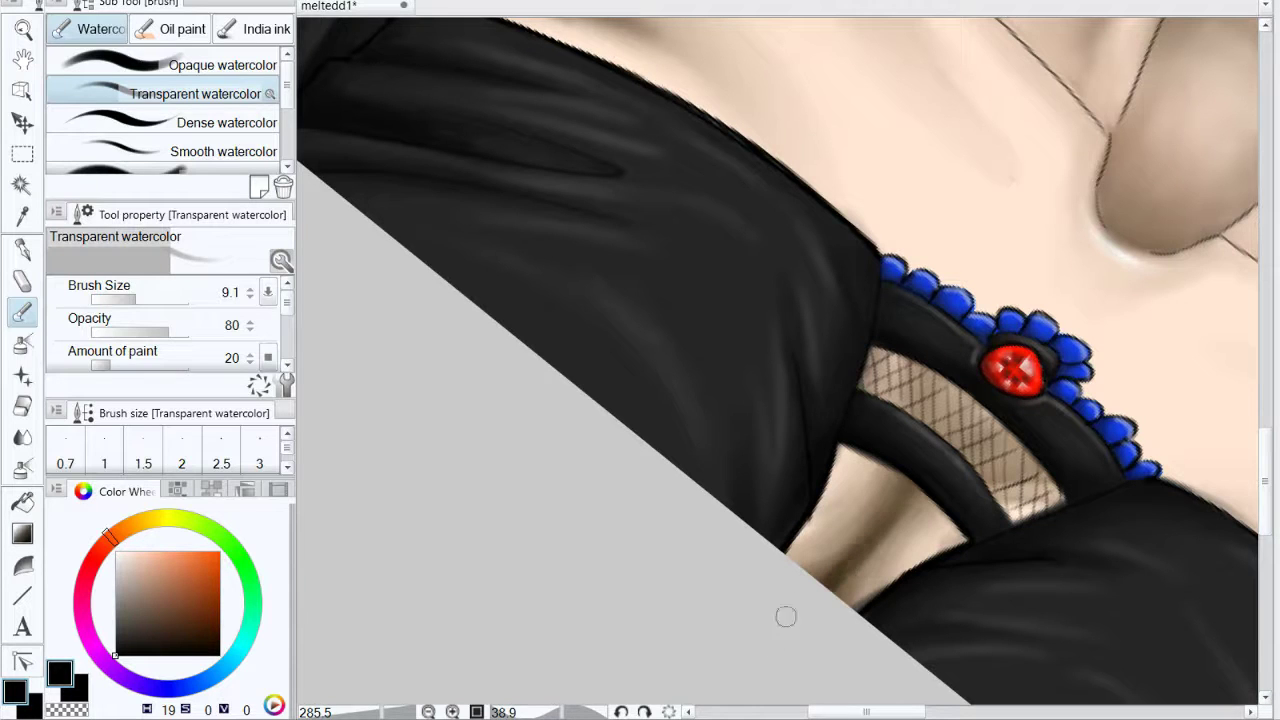
pyautogui.moveTo(878, 530)
pyautogui.mouseDown()
pyautogui.moveTo(962, 523)
pyautogui.moveTo(880, 535)
pyautogui.mouseUp()
pyautogui.moveTo(915, 494); pyautogui.dragTo(783, 620)
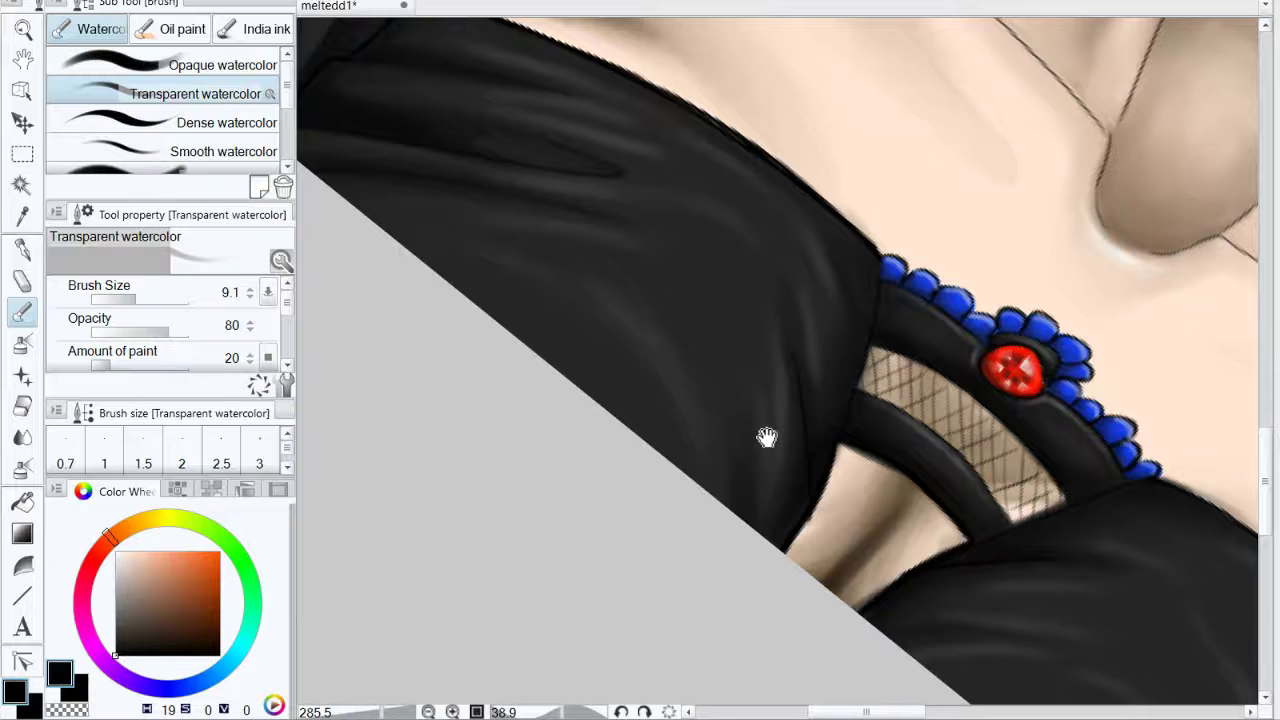
# Step: Darken the fold where the left sleeve meets the bodice with Transparent watercolor, and blur the shading up to the armpit
pyautogui.moveTo(766, 438); pyautogui.dragTo(823, 687)
pyautogui.moveTo(514, 469); pyautogui.dragTo(735, 448)
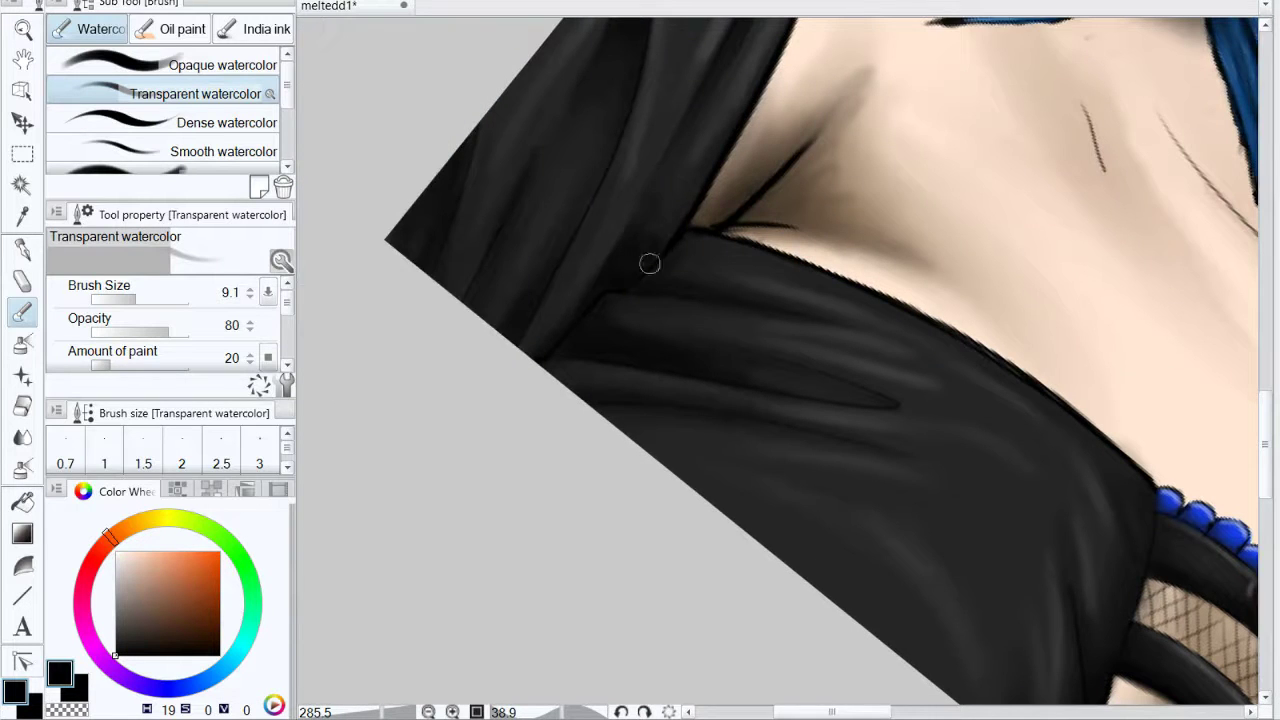
pyautogui.moveTo(580, 309); pyautogui.dragTo(568, 296)
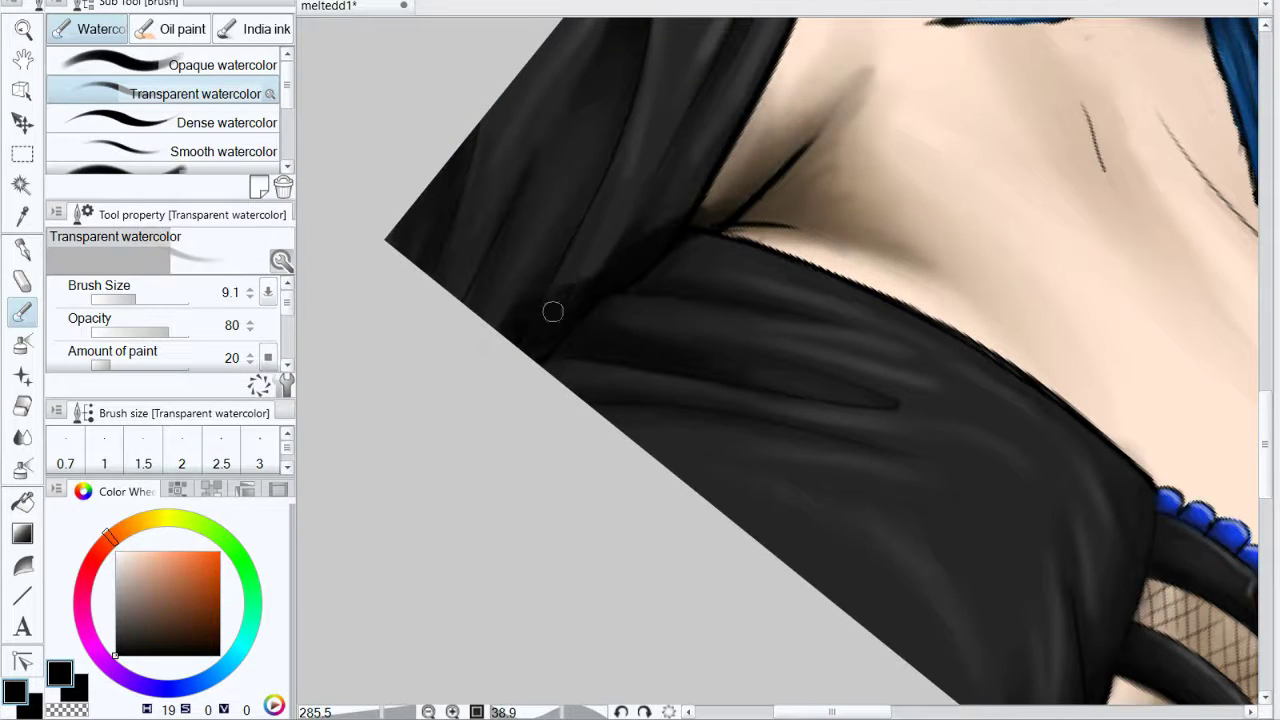
pyautogui.click(22, 467)
pyautogui.click(23, 439)
pyautogui.moveTo(621, 252); pyautogui.dragTo(731, 190)
# Step: Blur the shading in the cleavage opening and the shadow around the right armpit crease
pyautogui.moveTo(1081, 444); pyautogui.dragTo(771, 171)
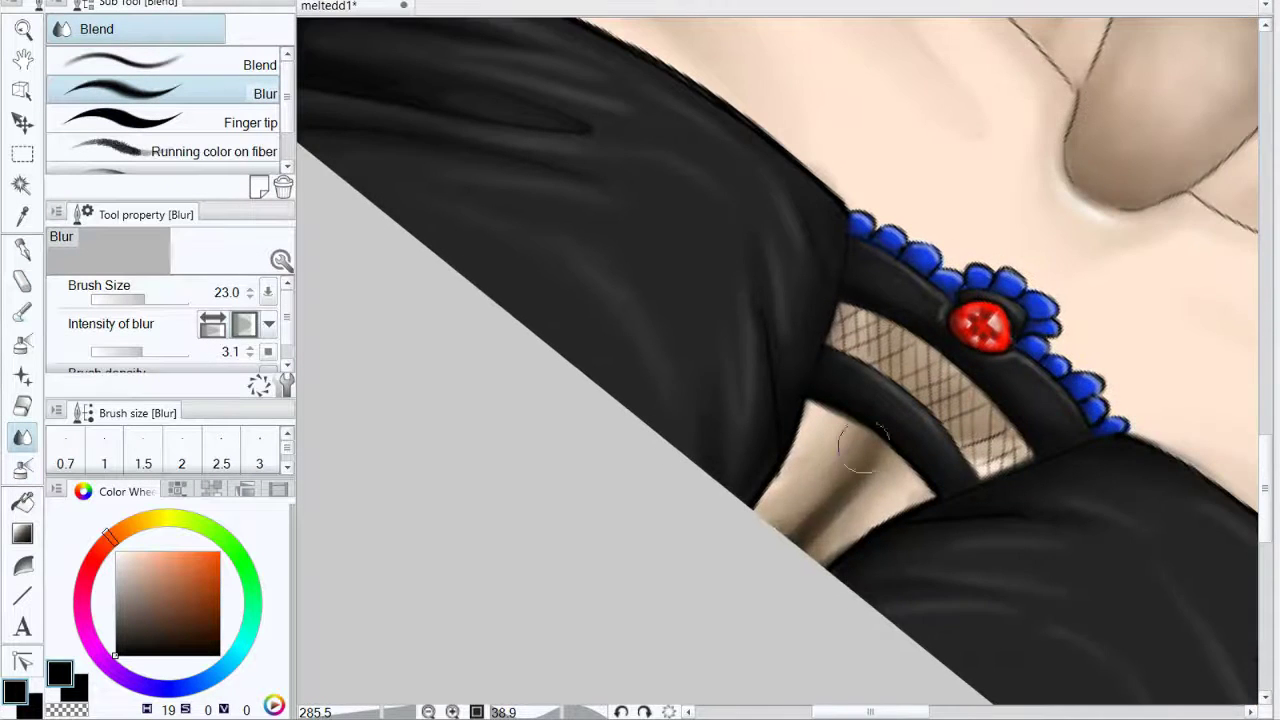
pyautogui.moveTo(919, 583); pyautogui.dragTo(290, 188)
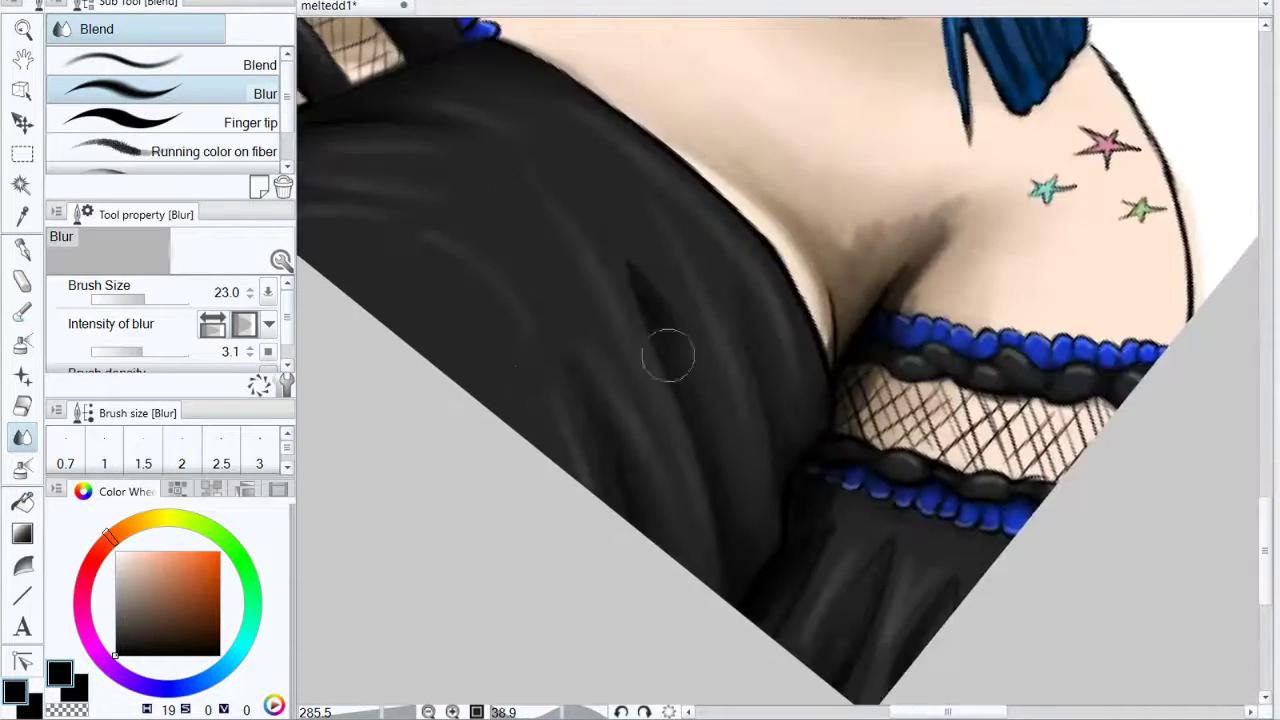
pyautogui.moveTo(807, 262)
pyautogui.mouseDown()
pyautogui.moveTo(829, 305)
pyautogui.moveTo(880, 280)
pyautogui.moveTo(920, 290)
pyautogui.mouseUp()
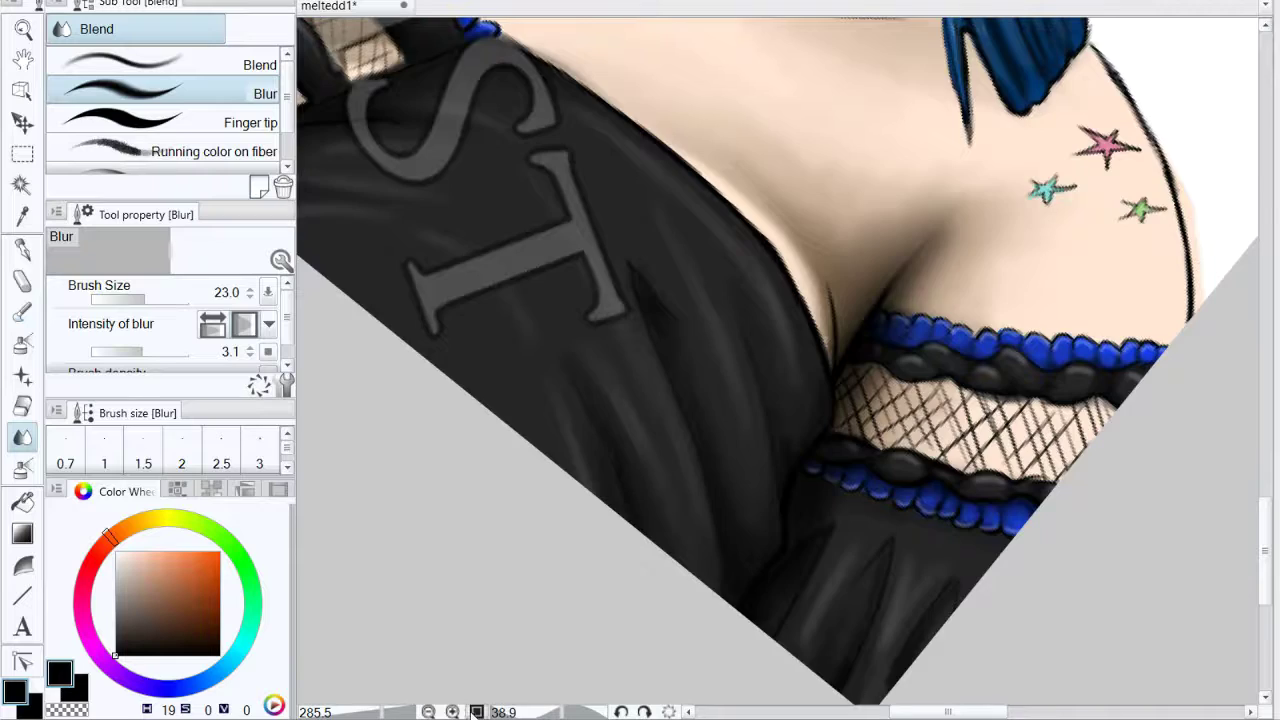
pyautogui.click(476, 712)
pyautogui.moveTo(796, 463); pyautogui.dragTo(762, 668)
pyautogui.moveTo(824, 433)
pyautogui.mouseDown()
pyautogui.moveTo(797, 488)
pyautogui.moveTo(787, 587)
pyautogui.moveTo(817, 429)
pyautogui.mouseUp()
pyautogui.moveTo(793, 498); pyautogui.dragTo(776, 324)
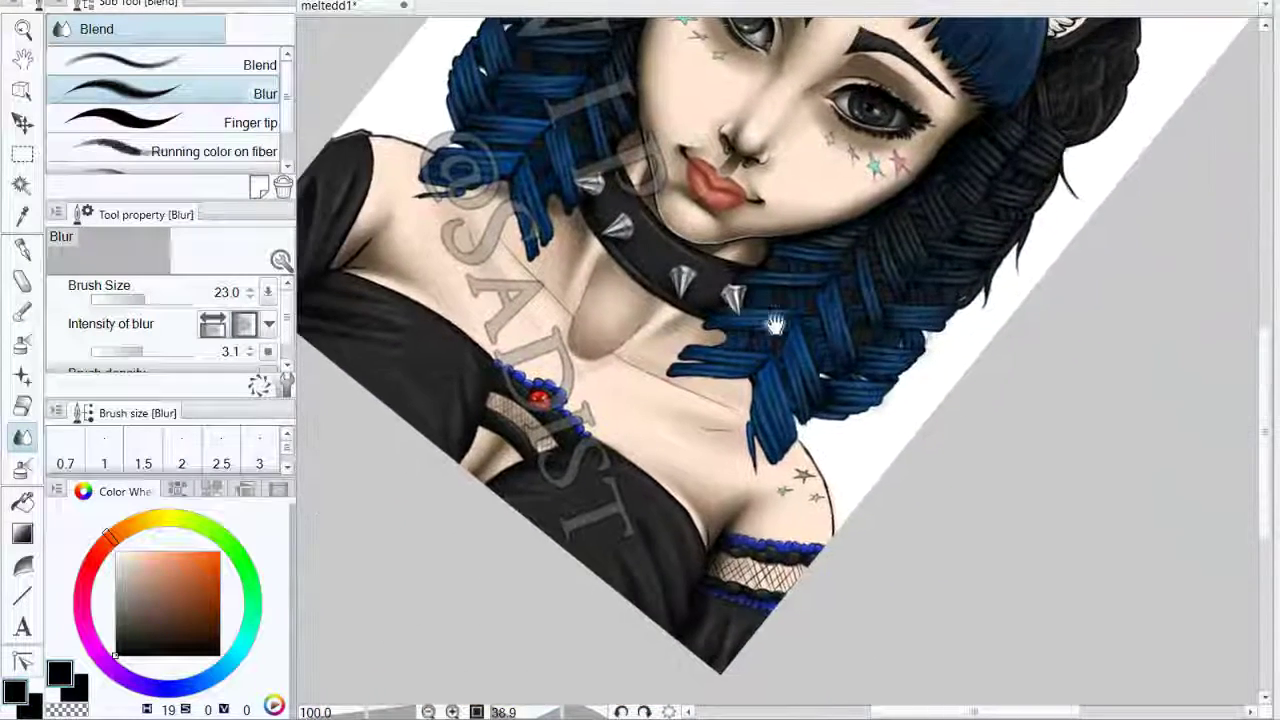